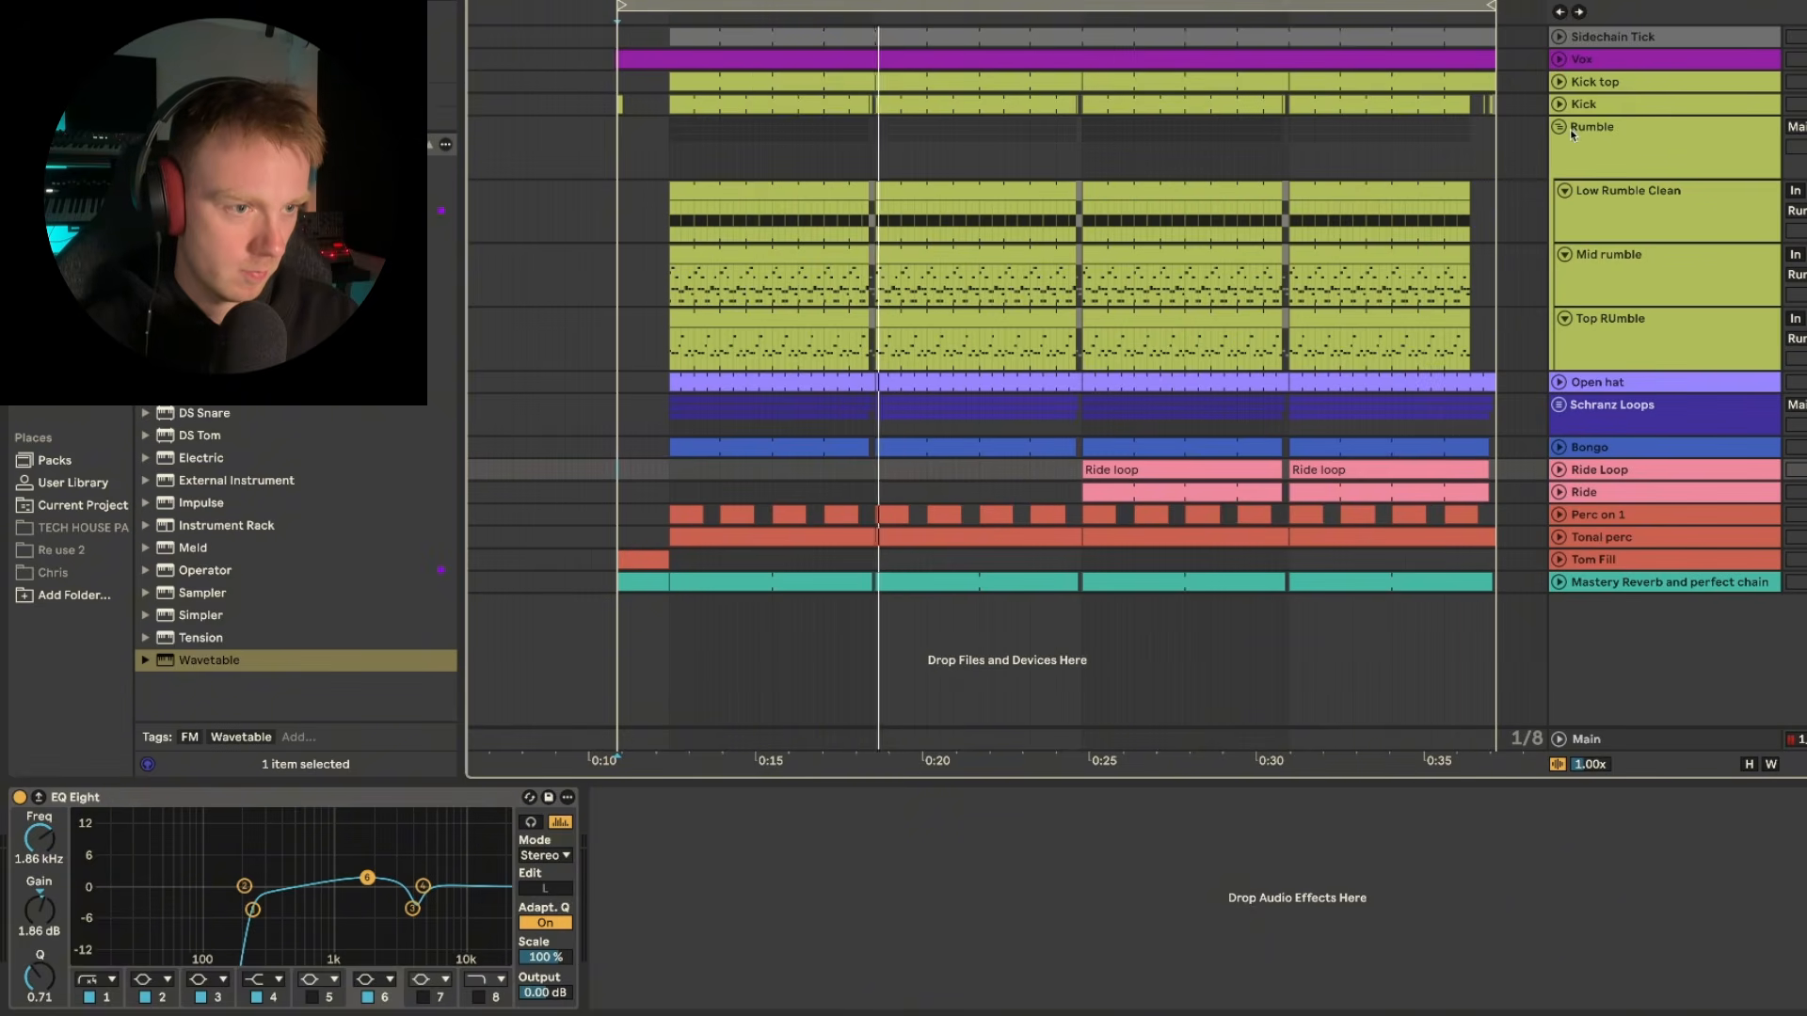
- Unfold the Schranz Loops group and the Ride Loop, Ride and Perc on 1 tracks to view their clips
click(1558, 406)
scroll(1557, 403, down, 3)
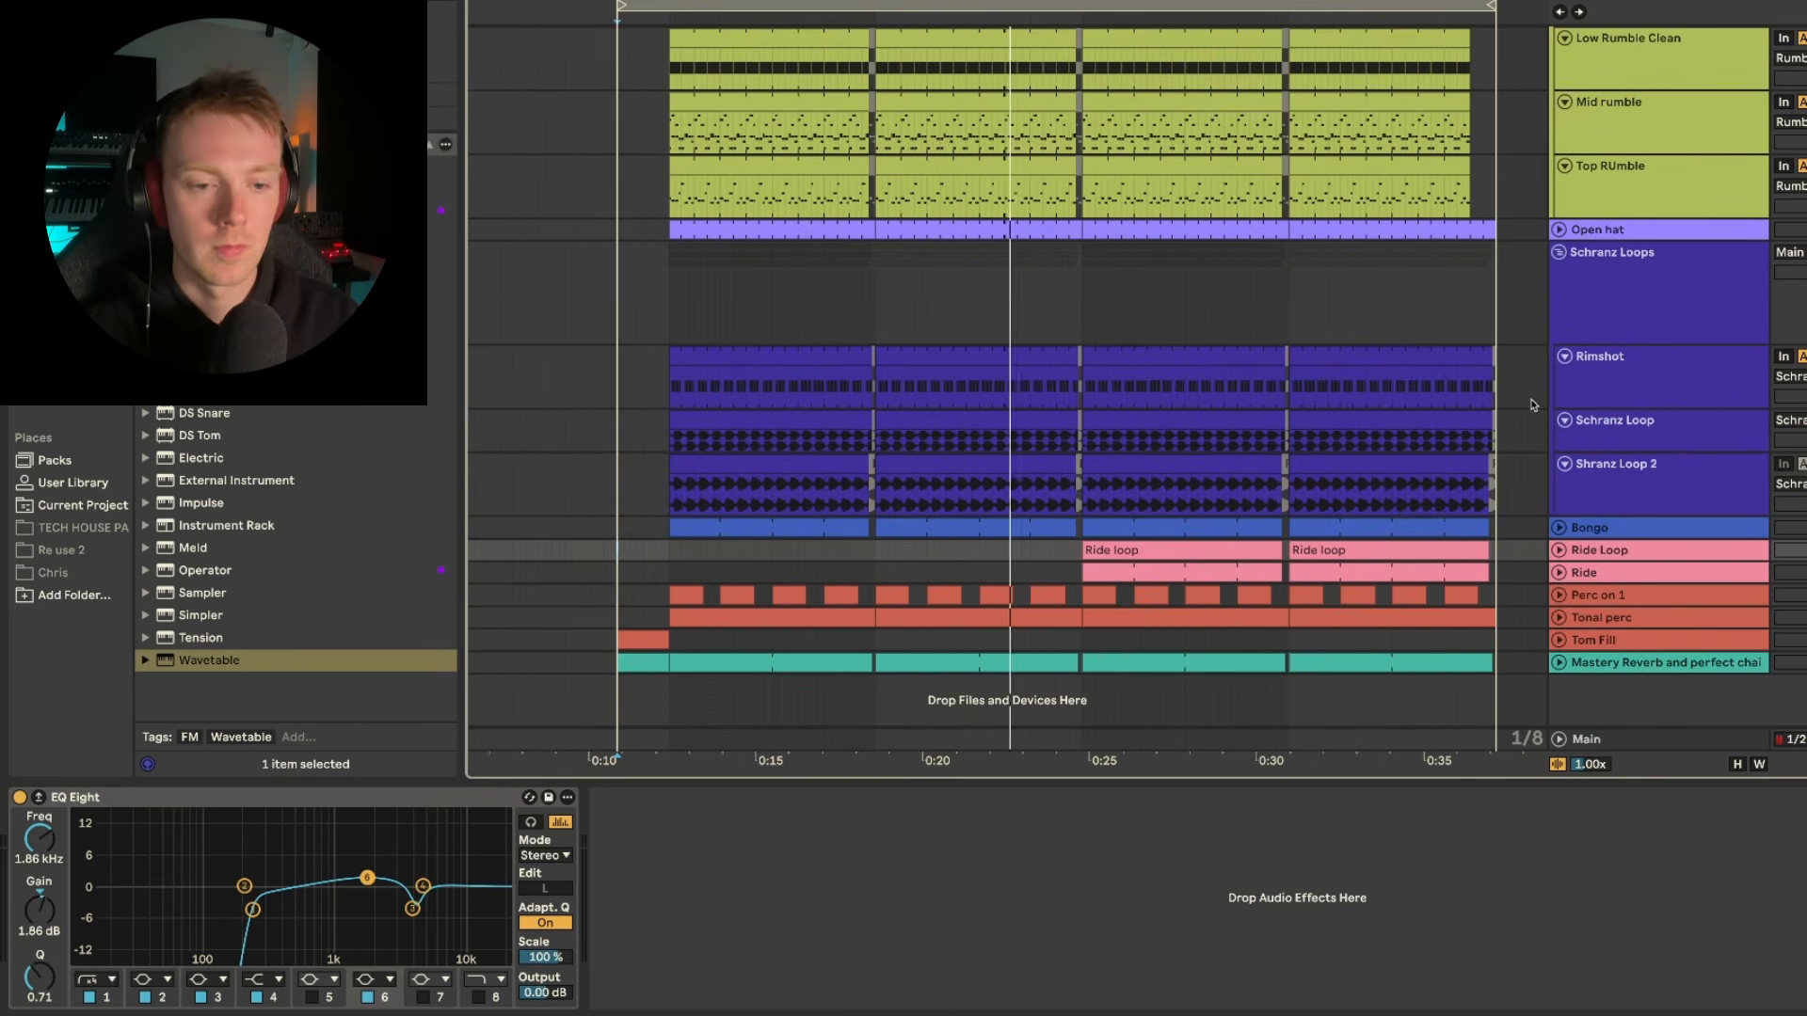
click(1571, 552)
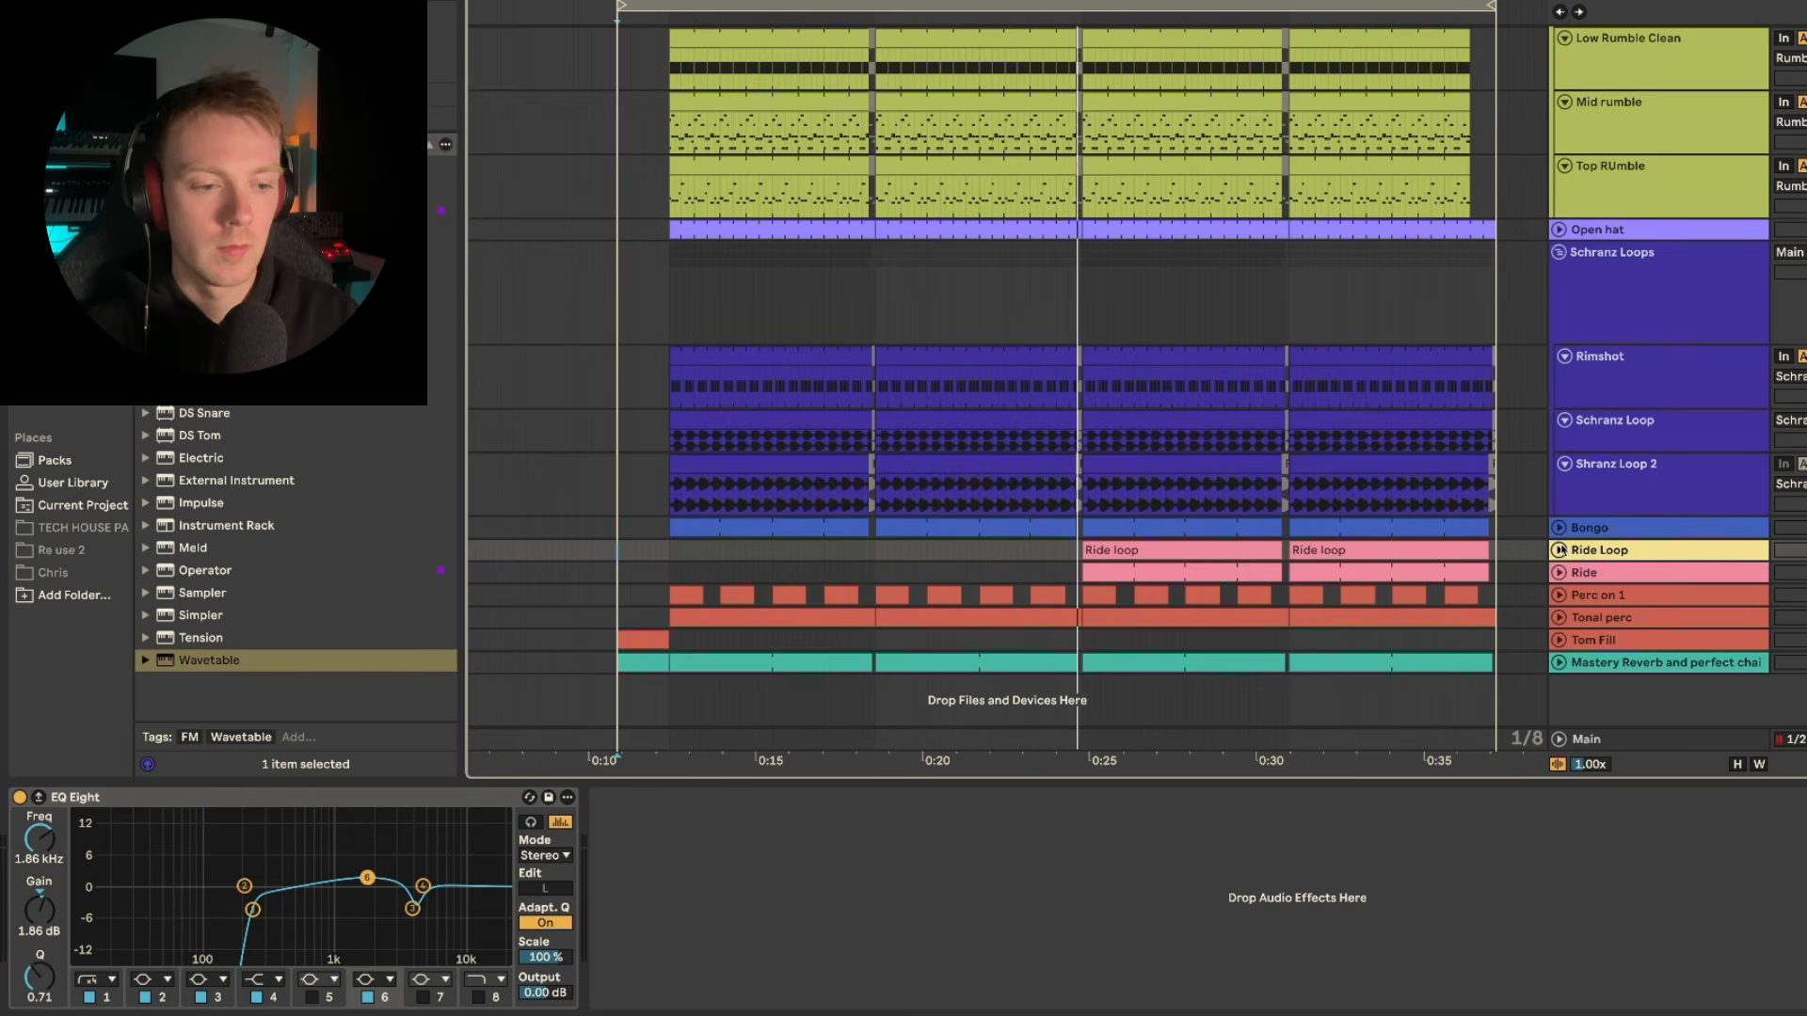
click(1560, 551)
scroll(1435, 541, down, 1)
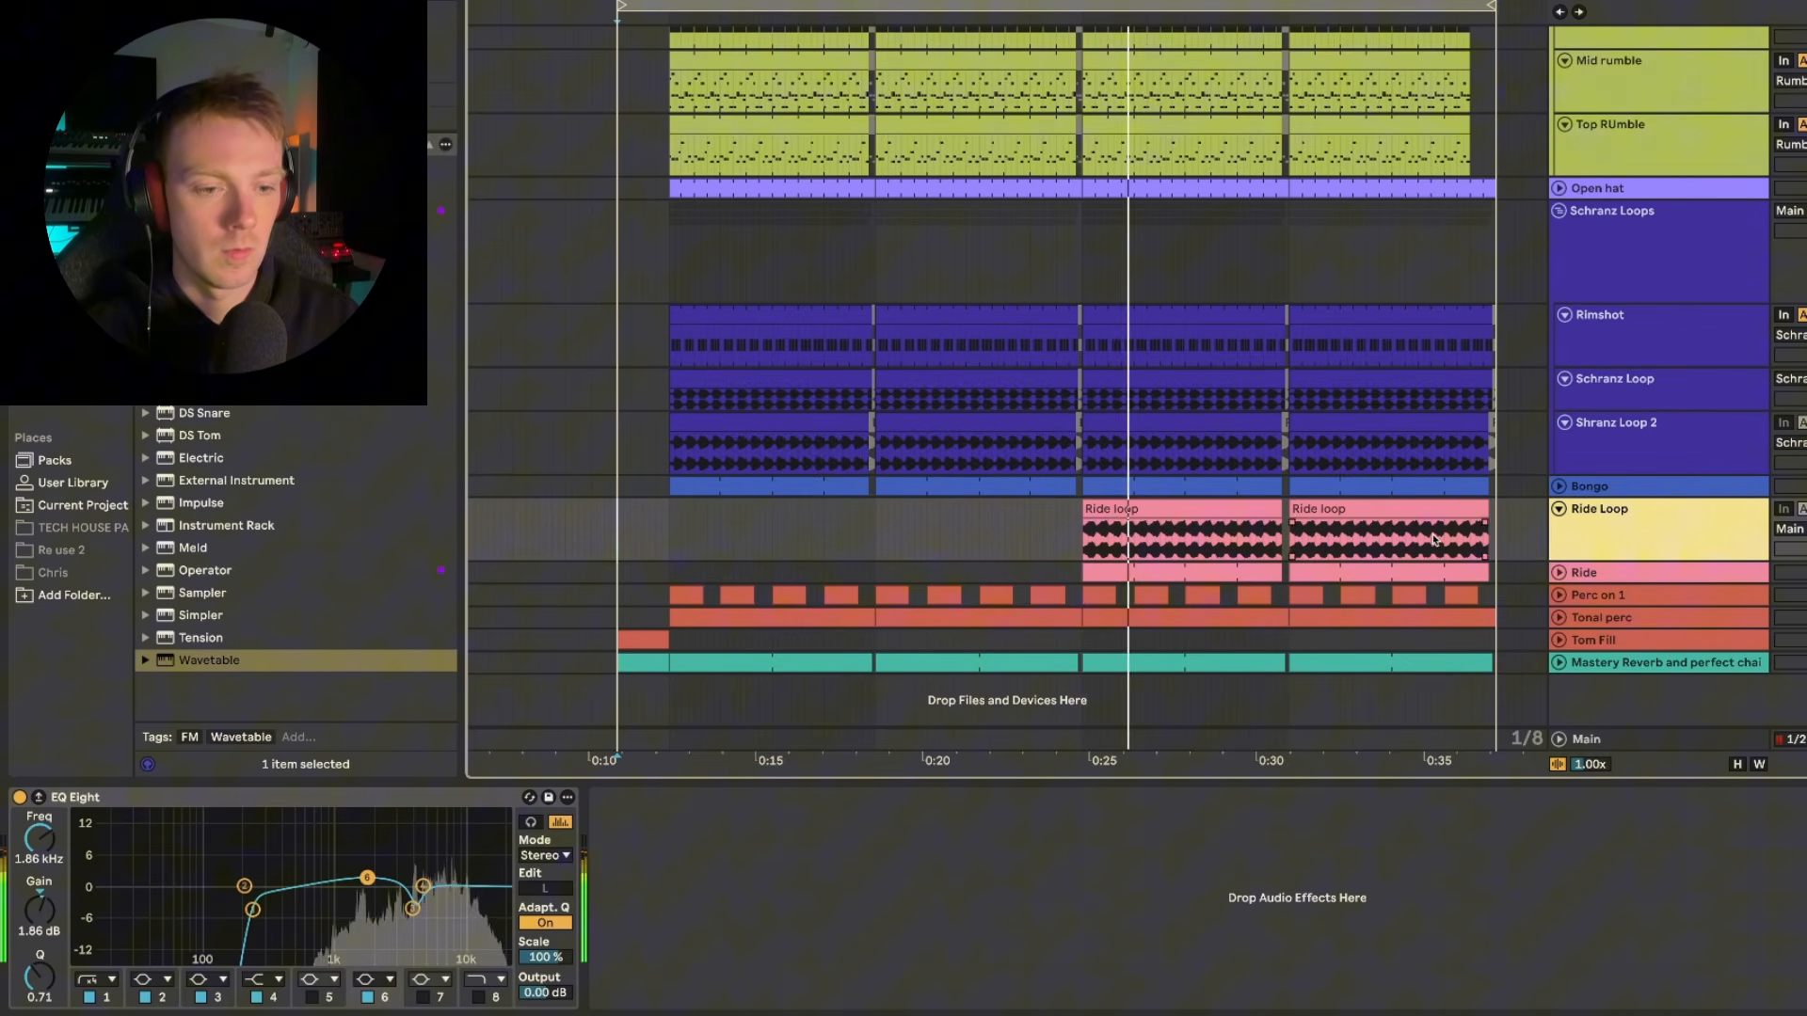
click(1560, 572)
scroll(1595, 557, down, 1)
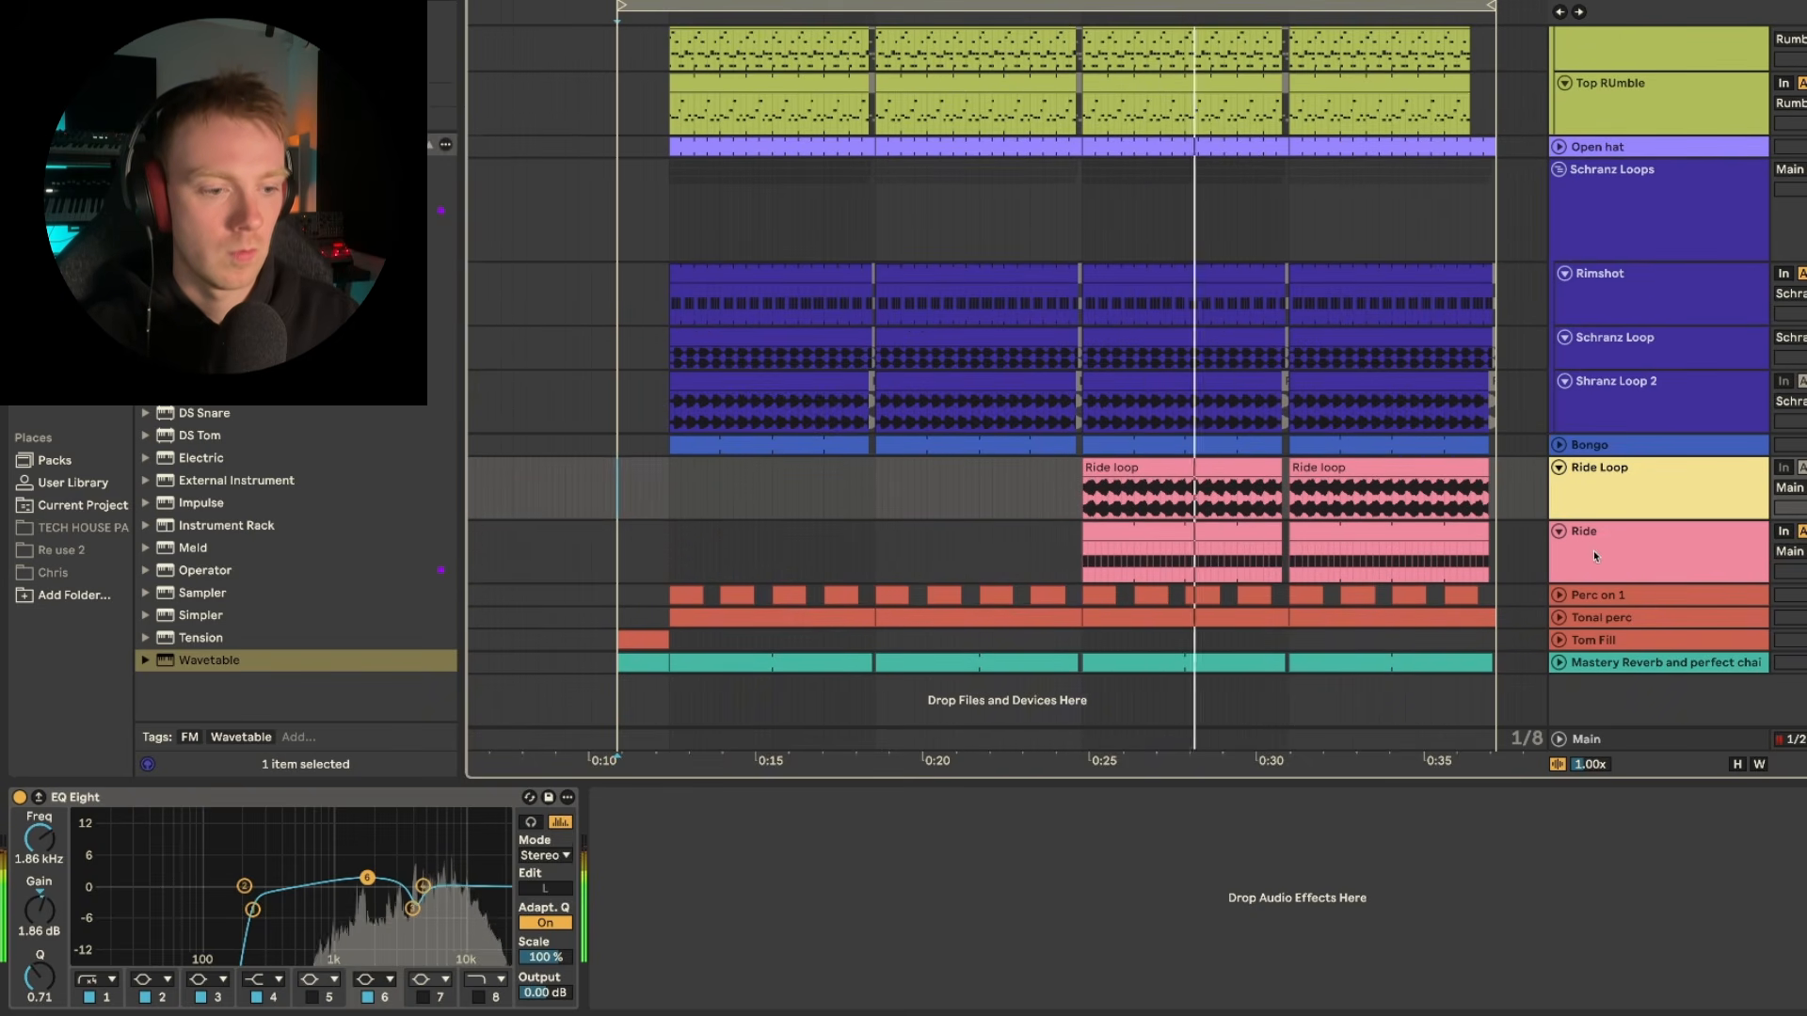
click(1560, 595)
scroll(1557, 584, down, 1)
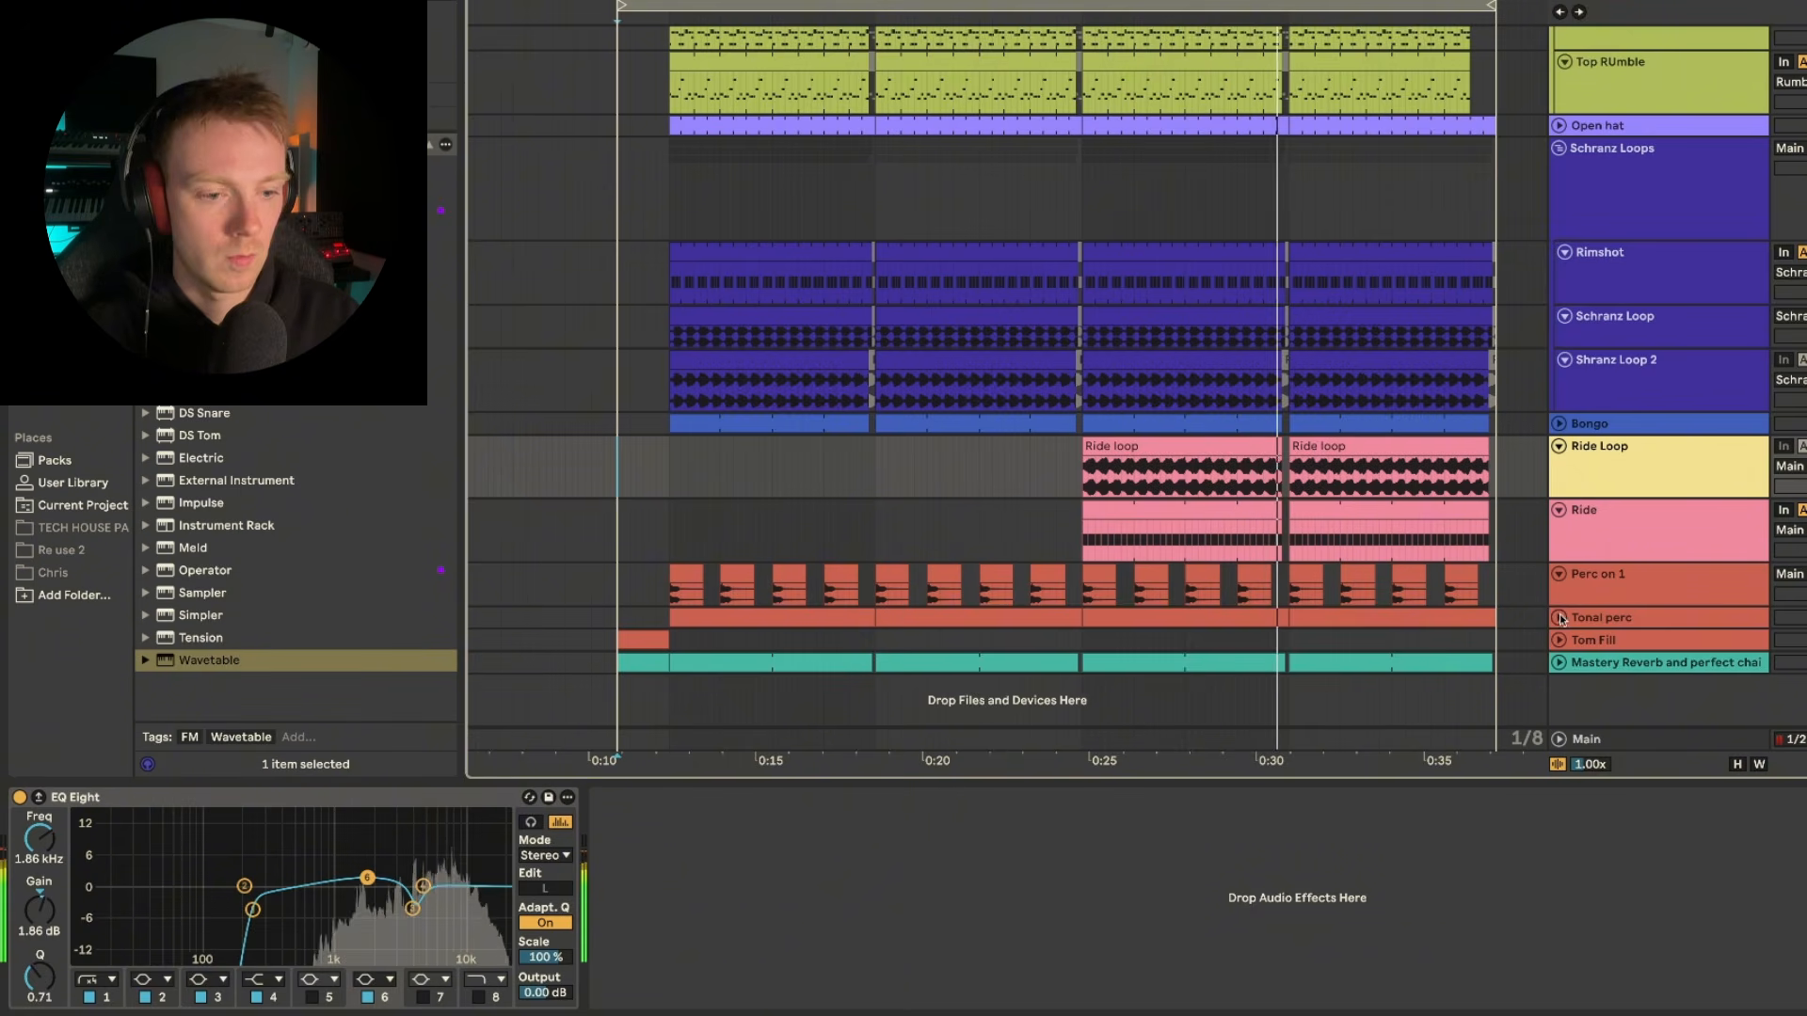
scroll(1387, 451, up, 4)
scroll(1388, 452, up, 3)
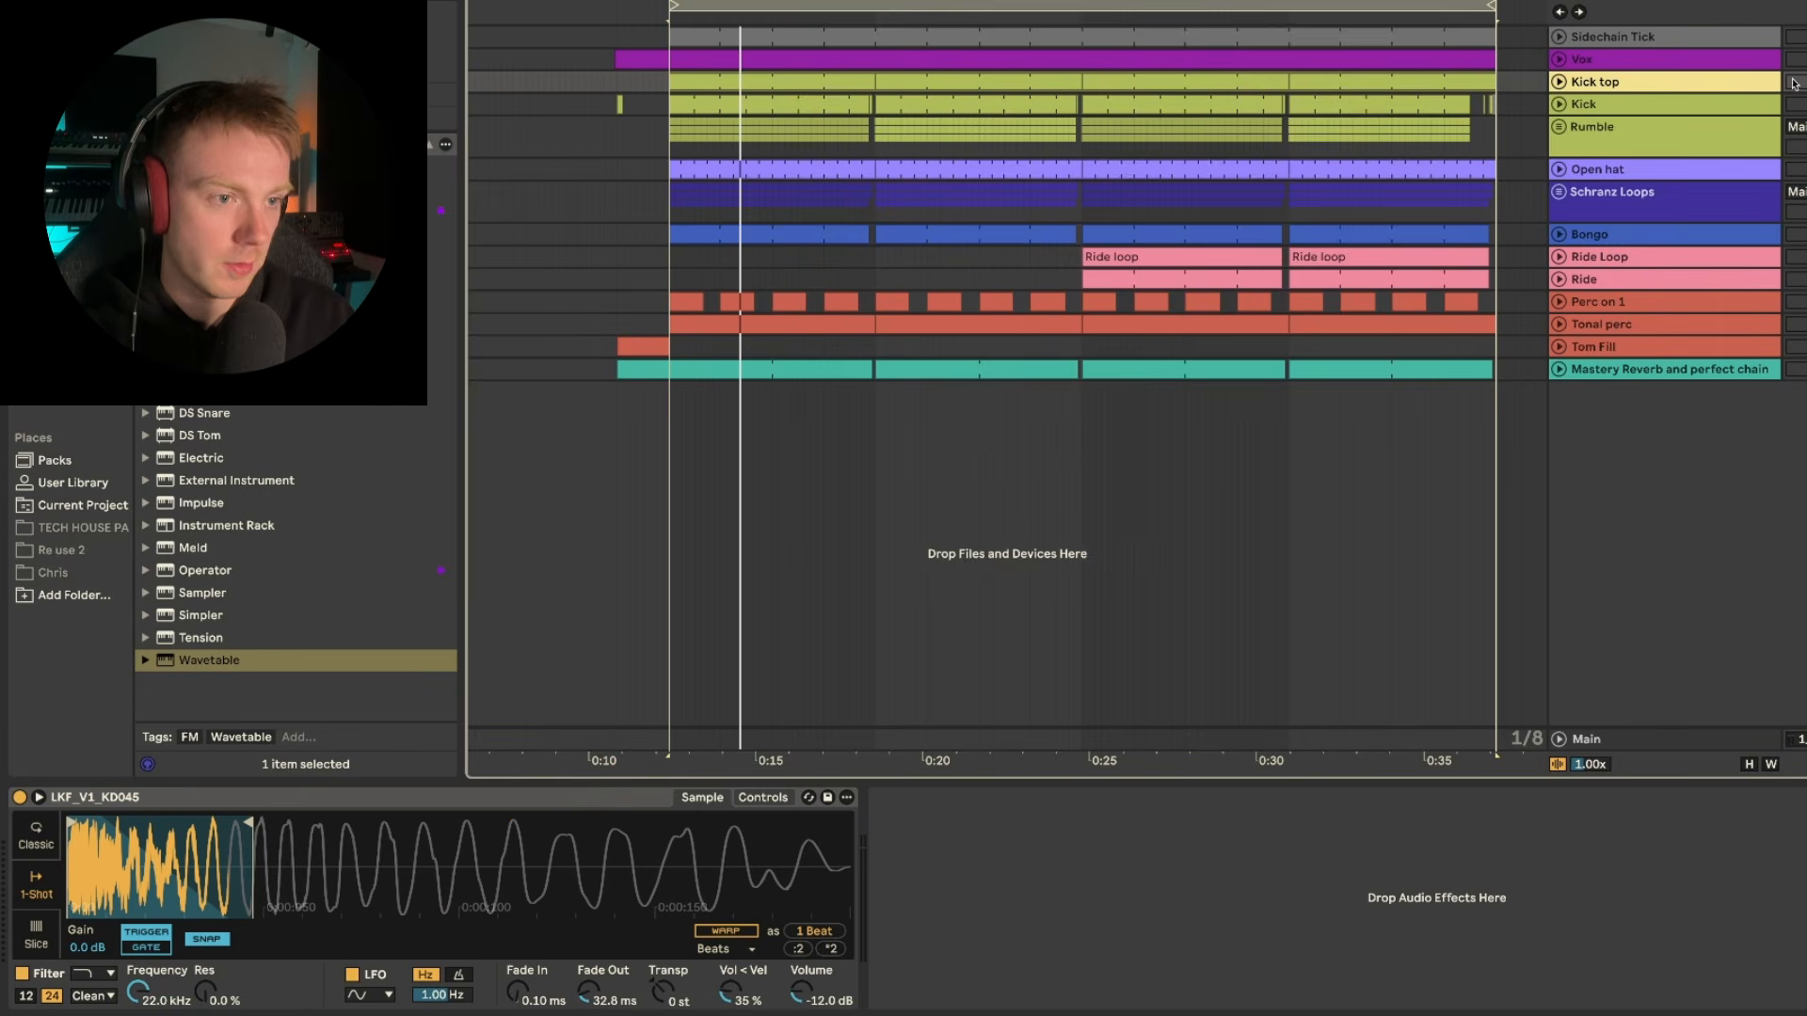
- Play back the arrangement and audition the Kick and Kick top tracks in turn
key(space)
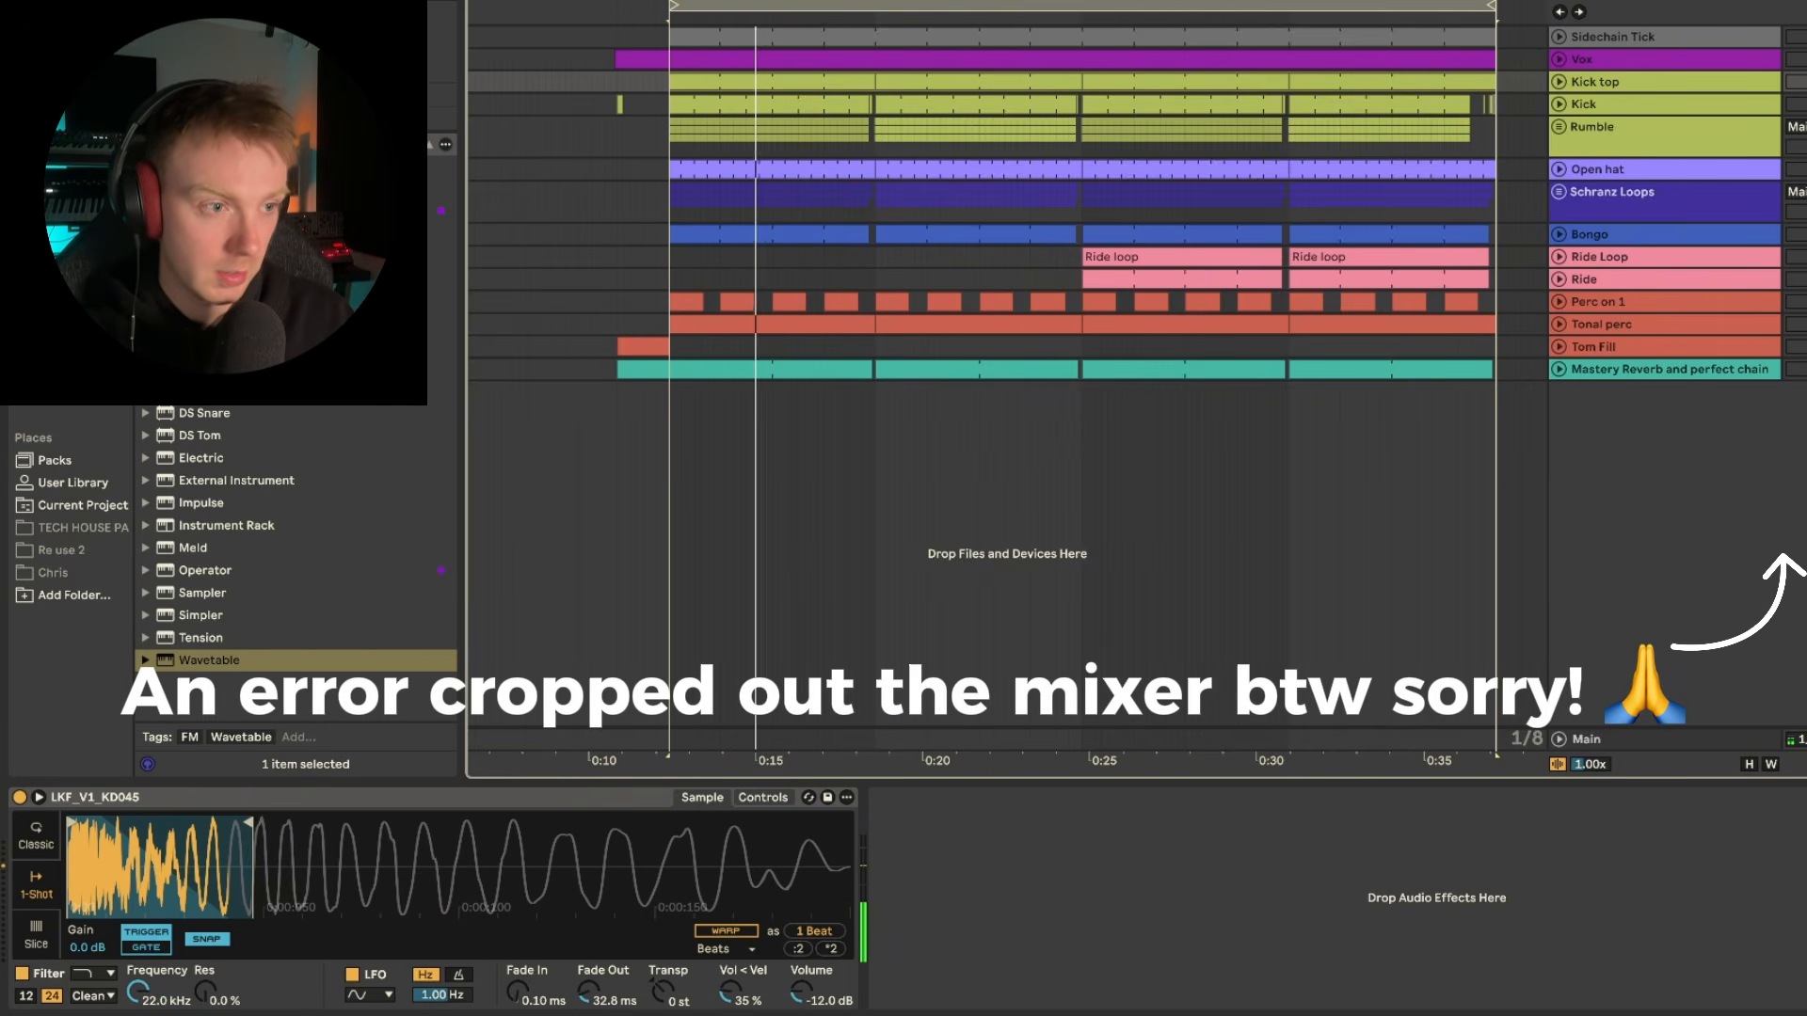
click(1796, 105)
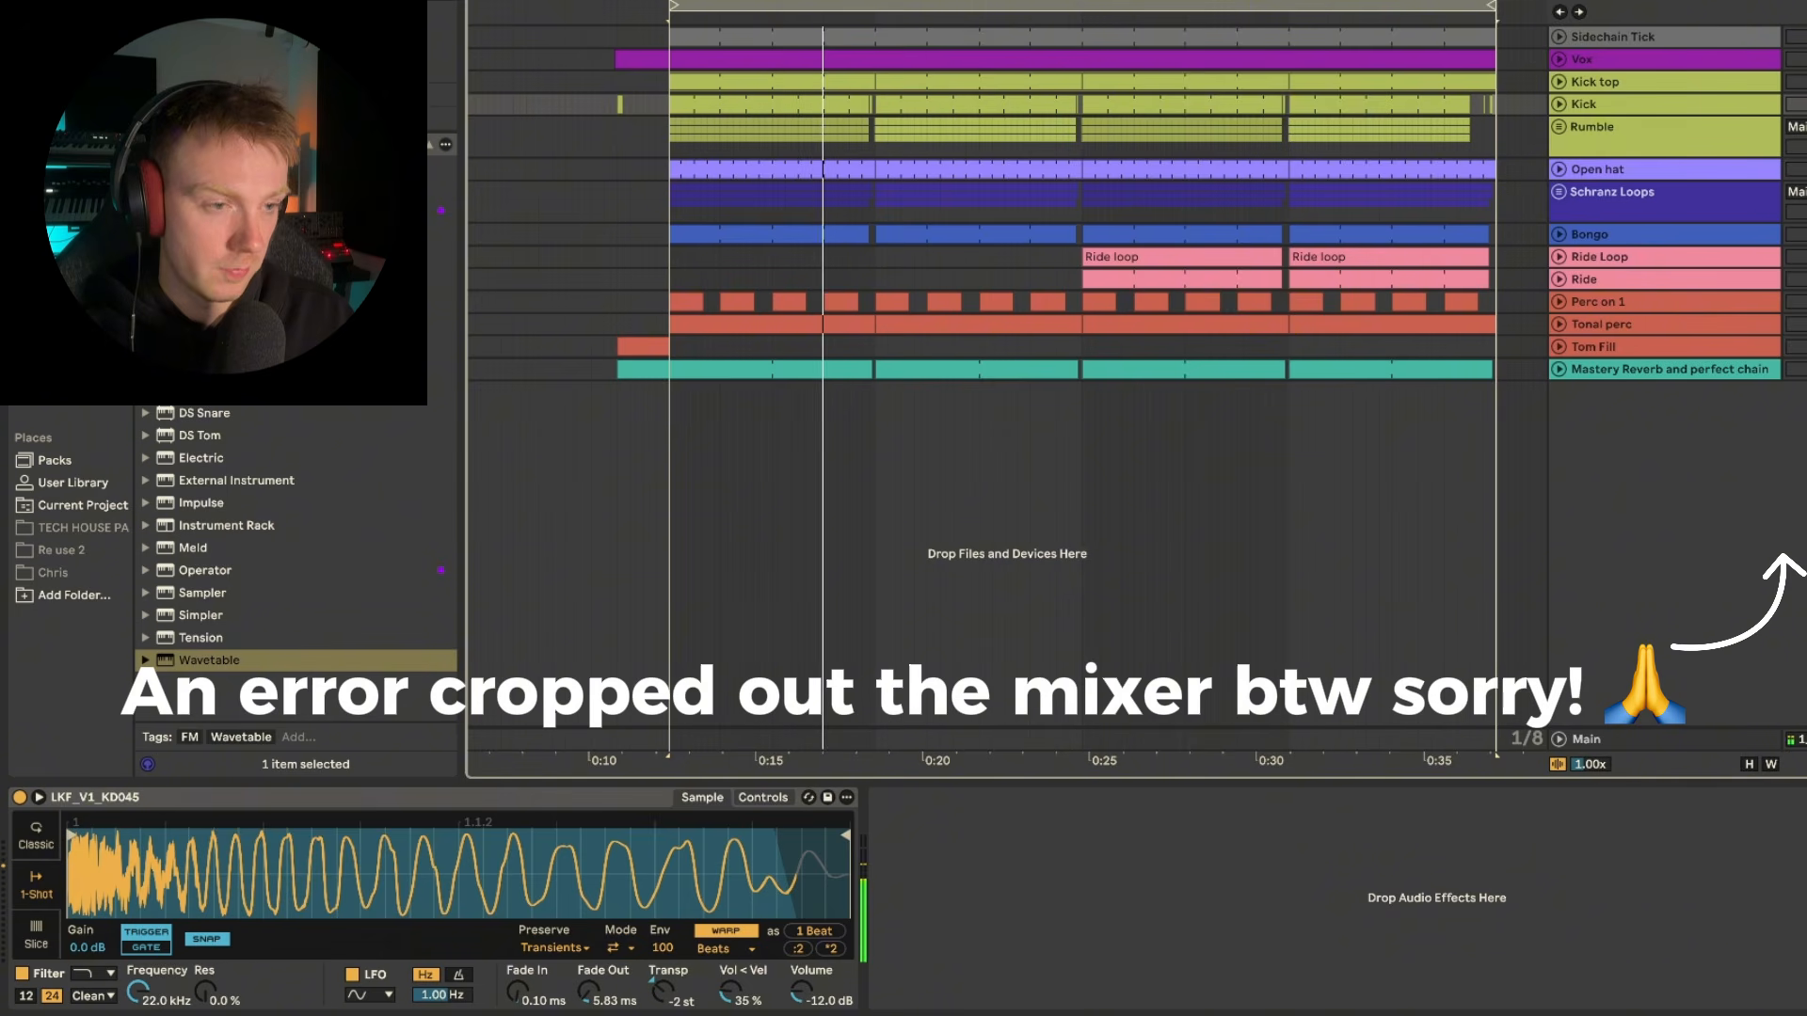
click(1796, 82)
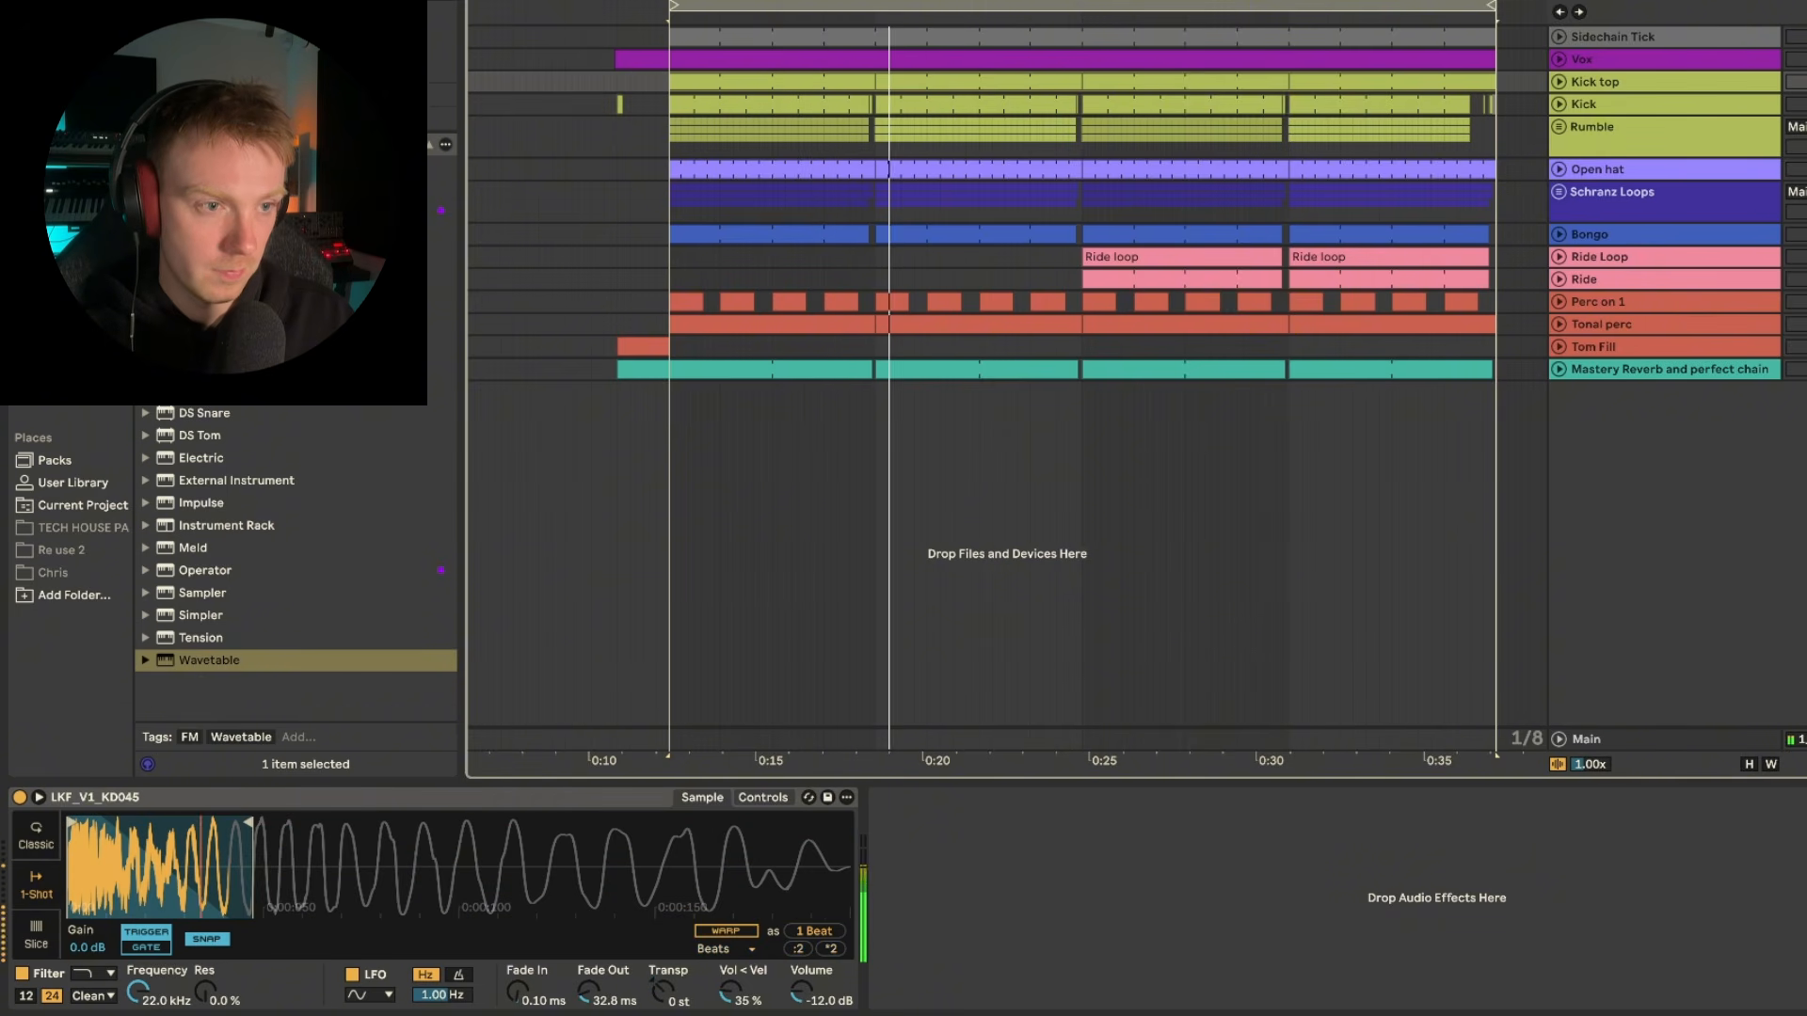
- Unfold the Kick top and Kick tracks and show the Kick track's sampler device
click(1562, 83)
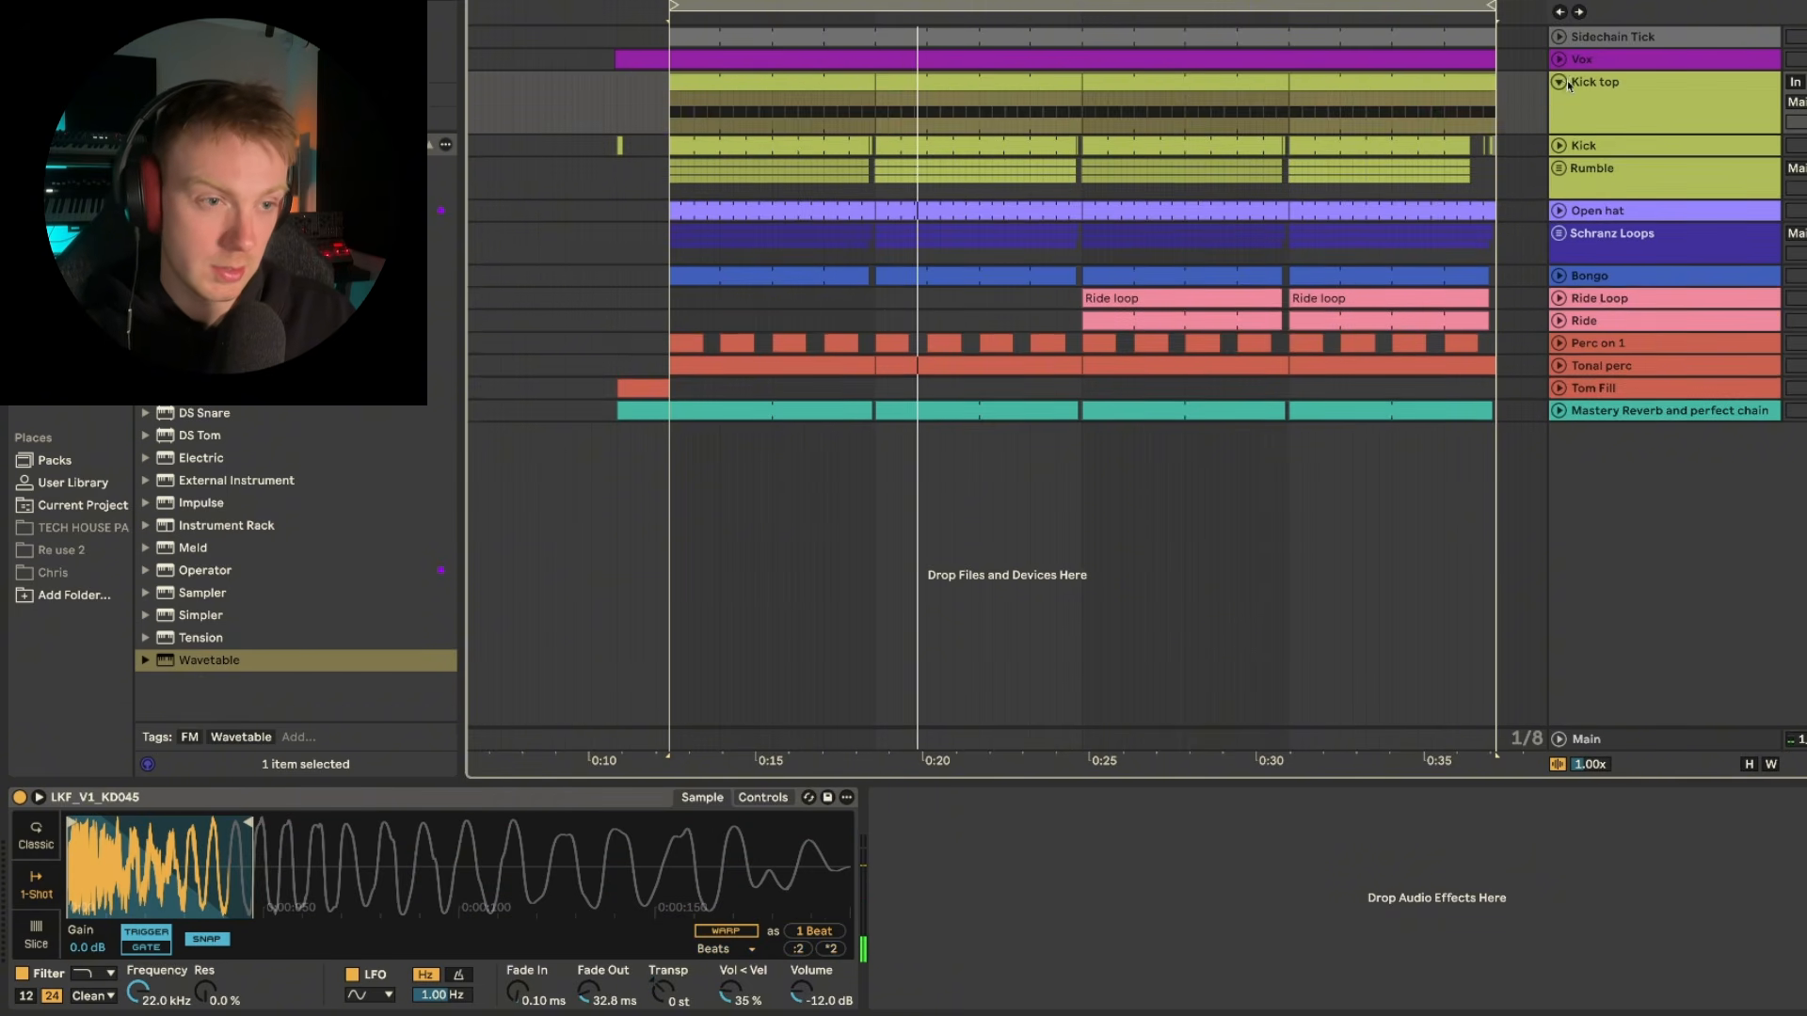
click(1560, 146)
click(1621, 151)
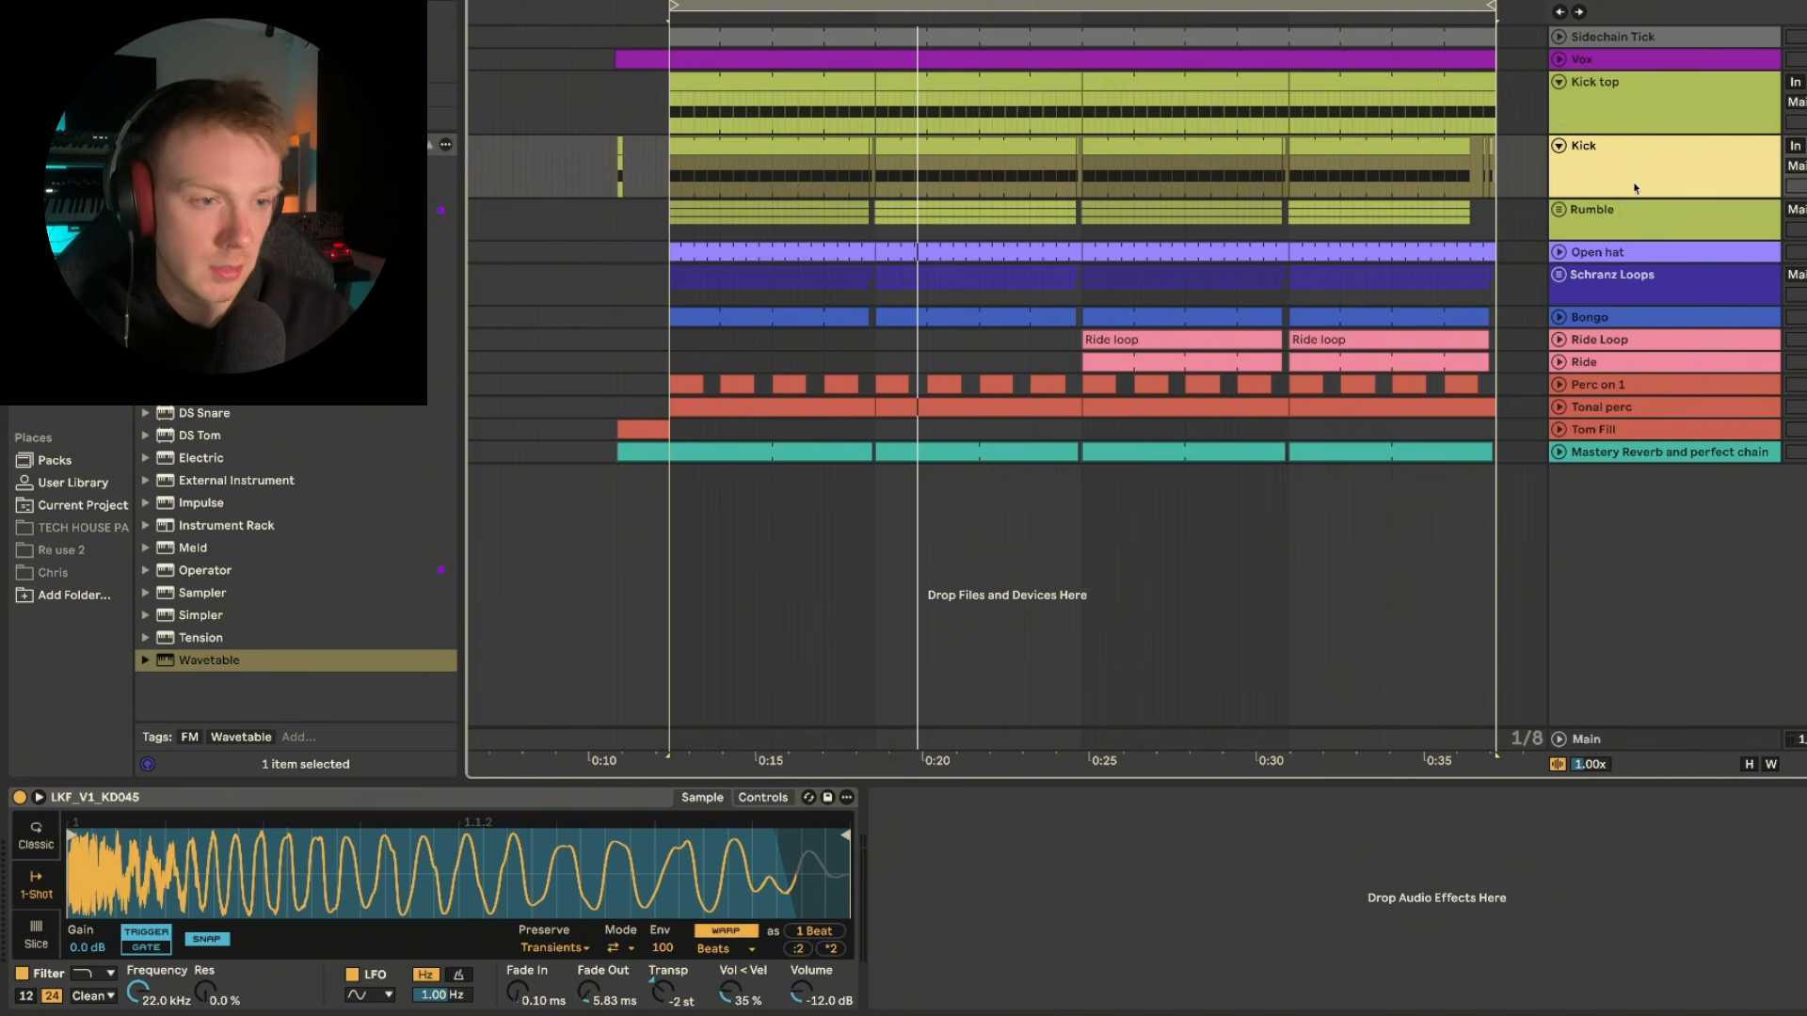
- Show the Rumble group's effect chain and unfold the group to reveal its three layer tracks
click(1619, 210)
click(1558, 209)
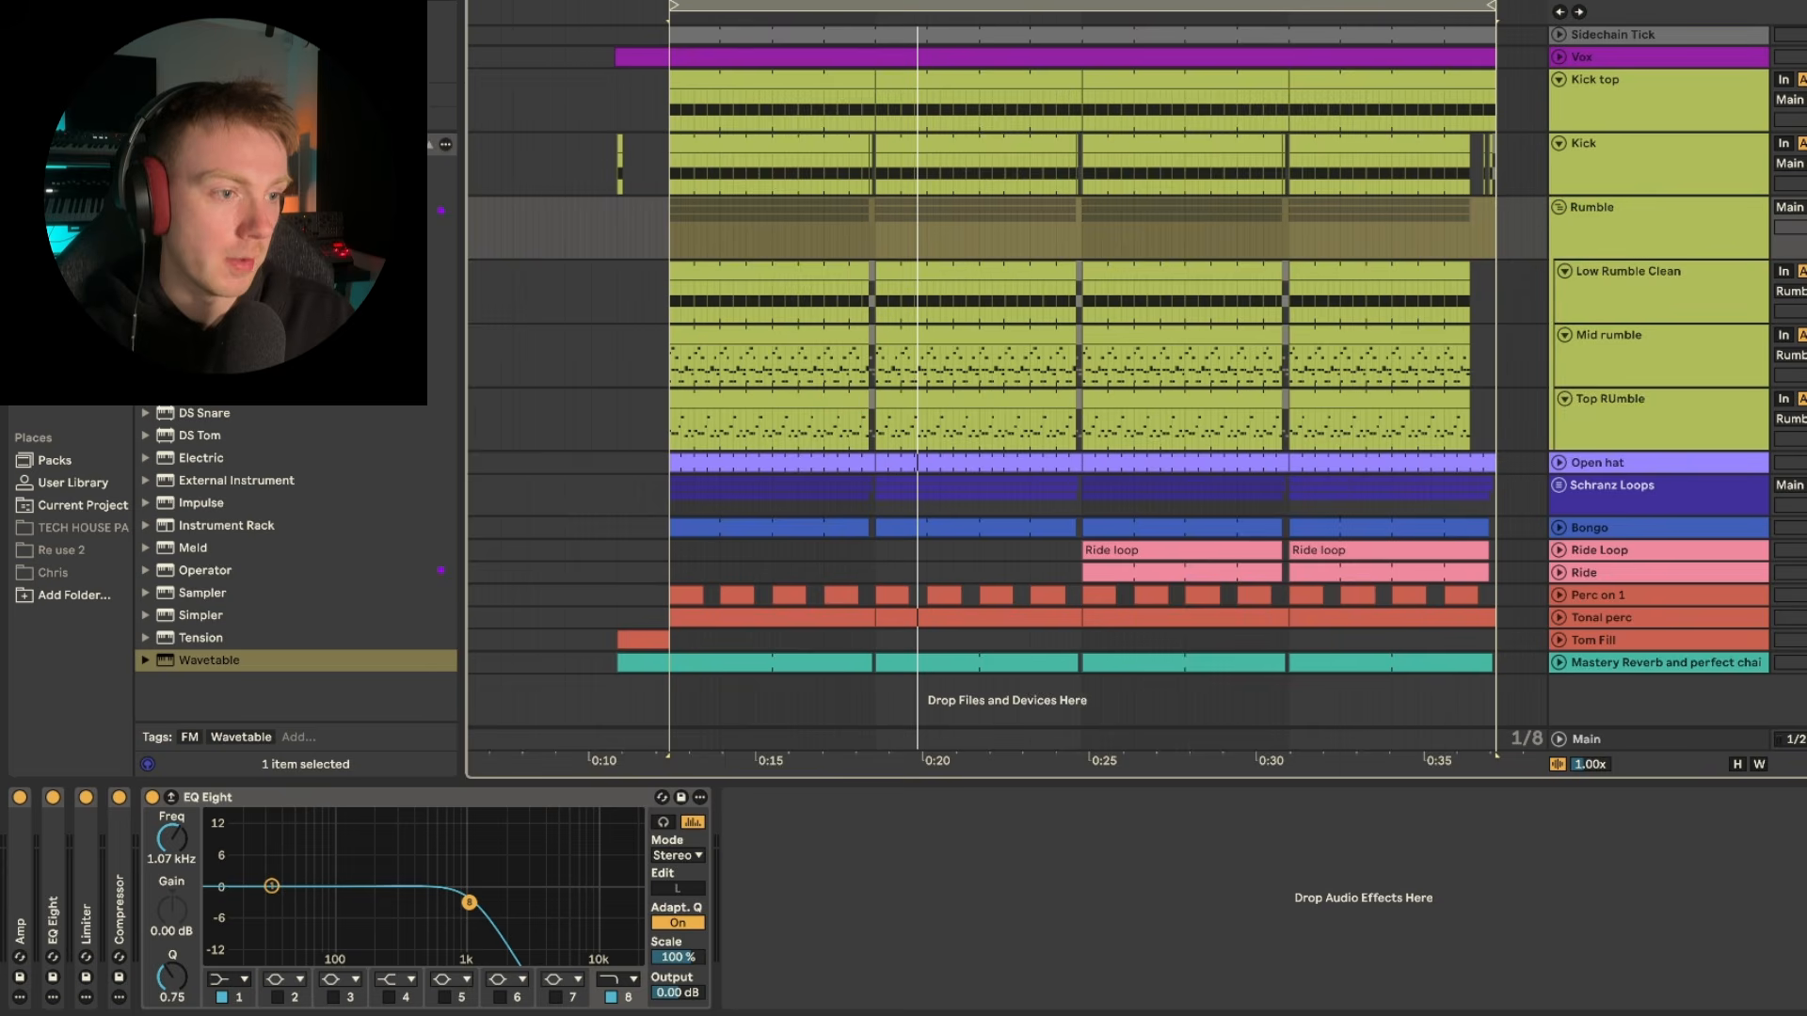
click(1629, 211)
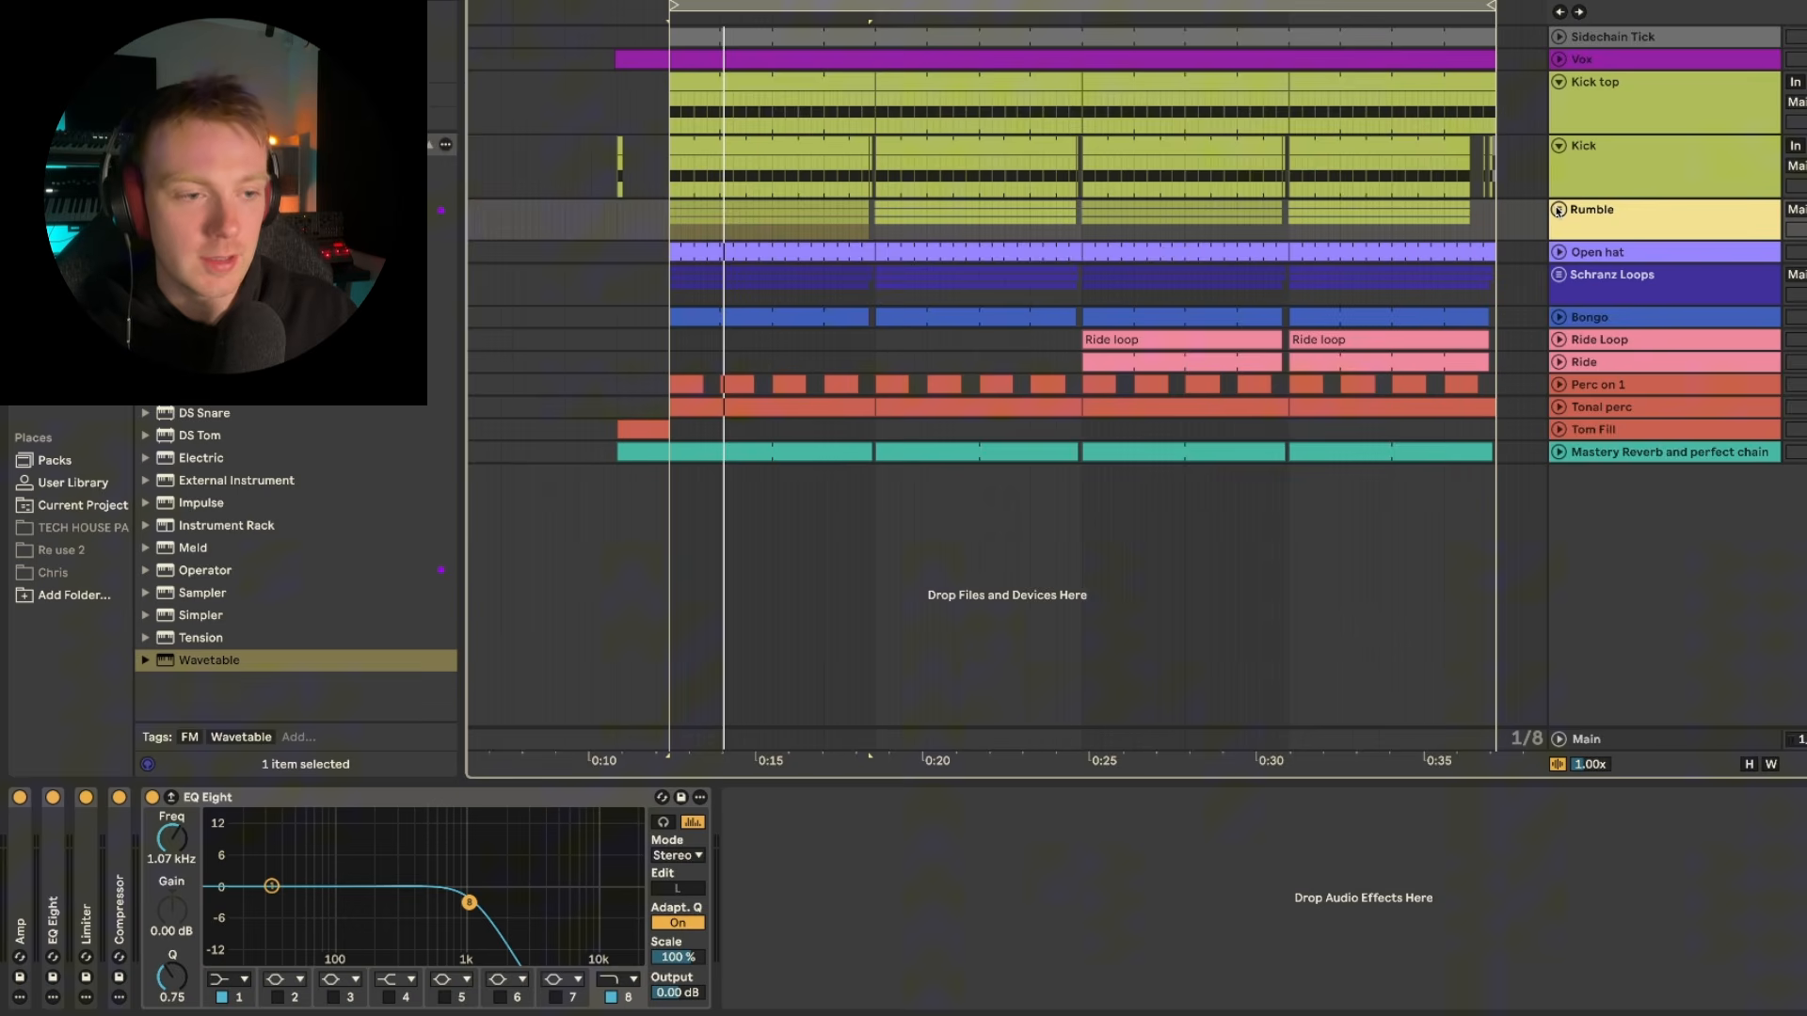
click(1560, 210)
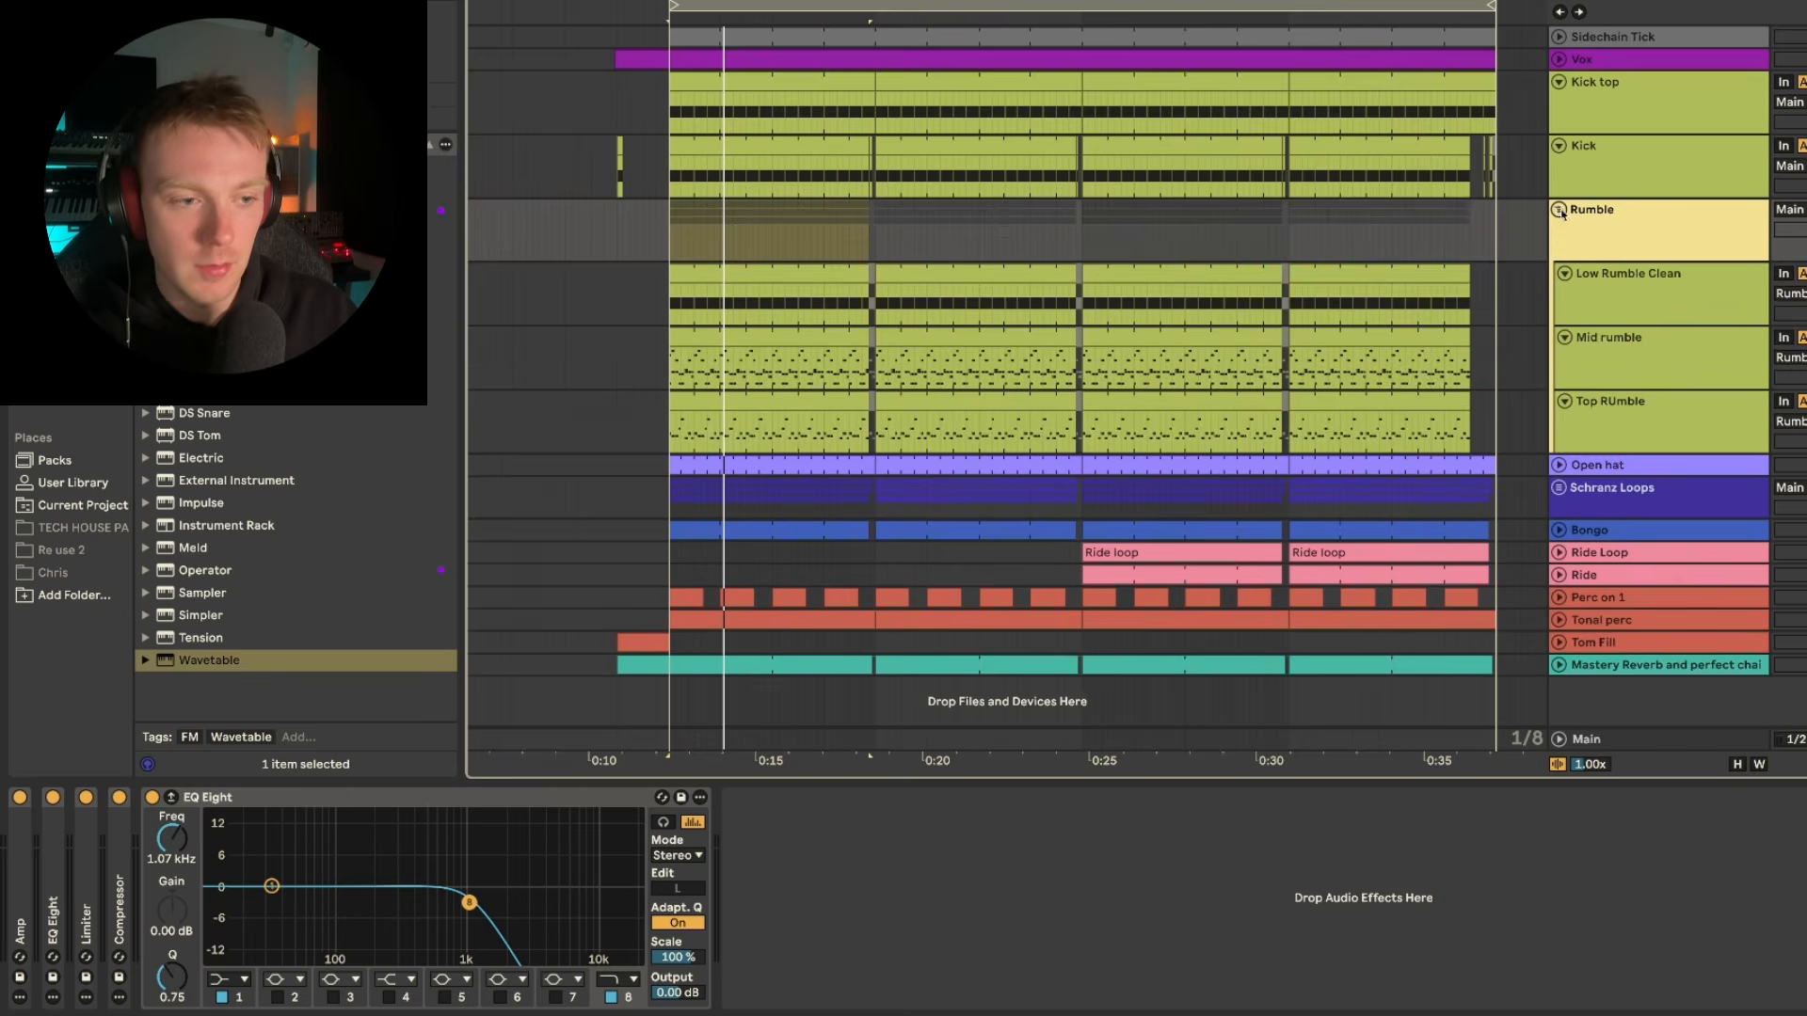
- Play the Low Rumble Clean track and look through its device chain from the sampler to the Auto Filter
click(1626, 304)
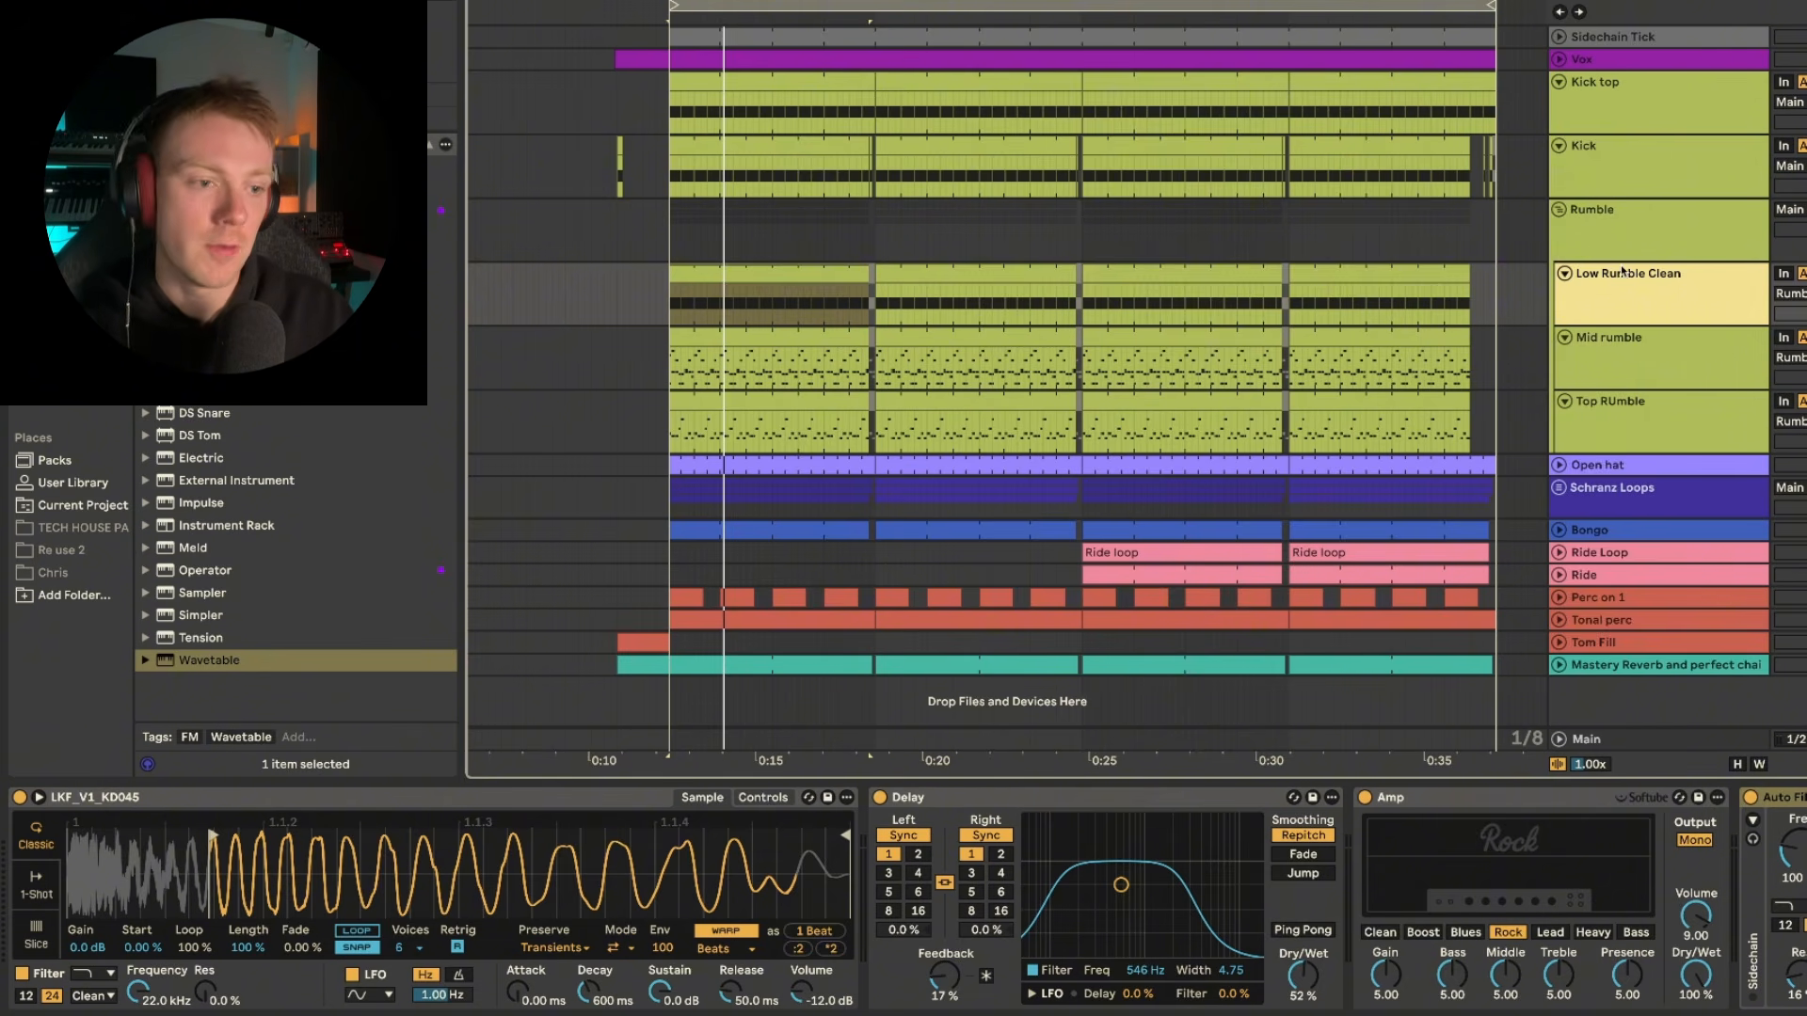
key(space)
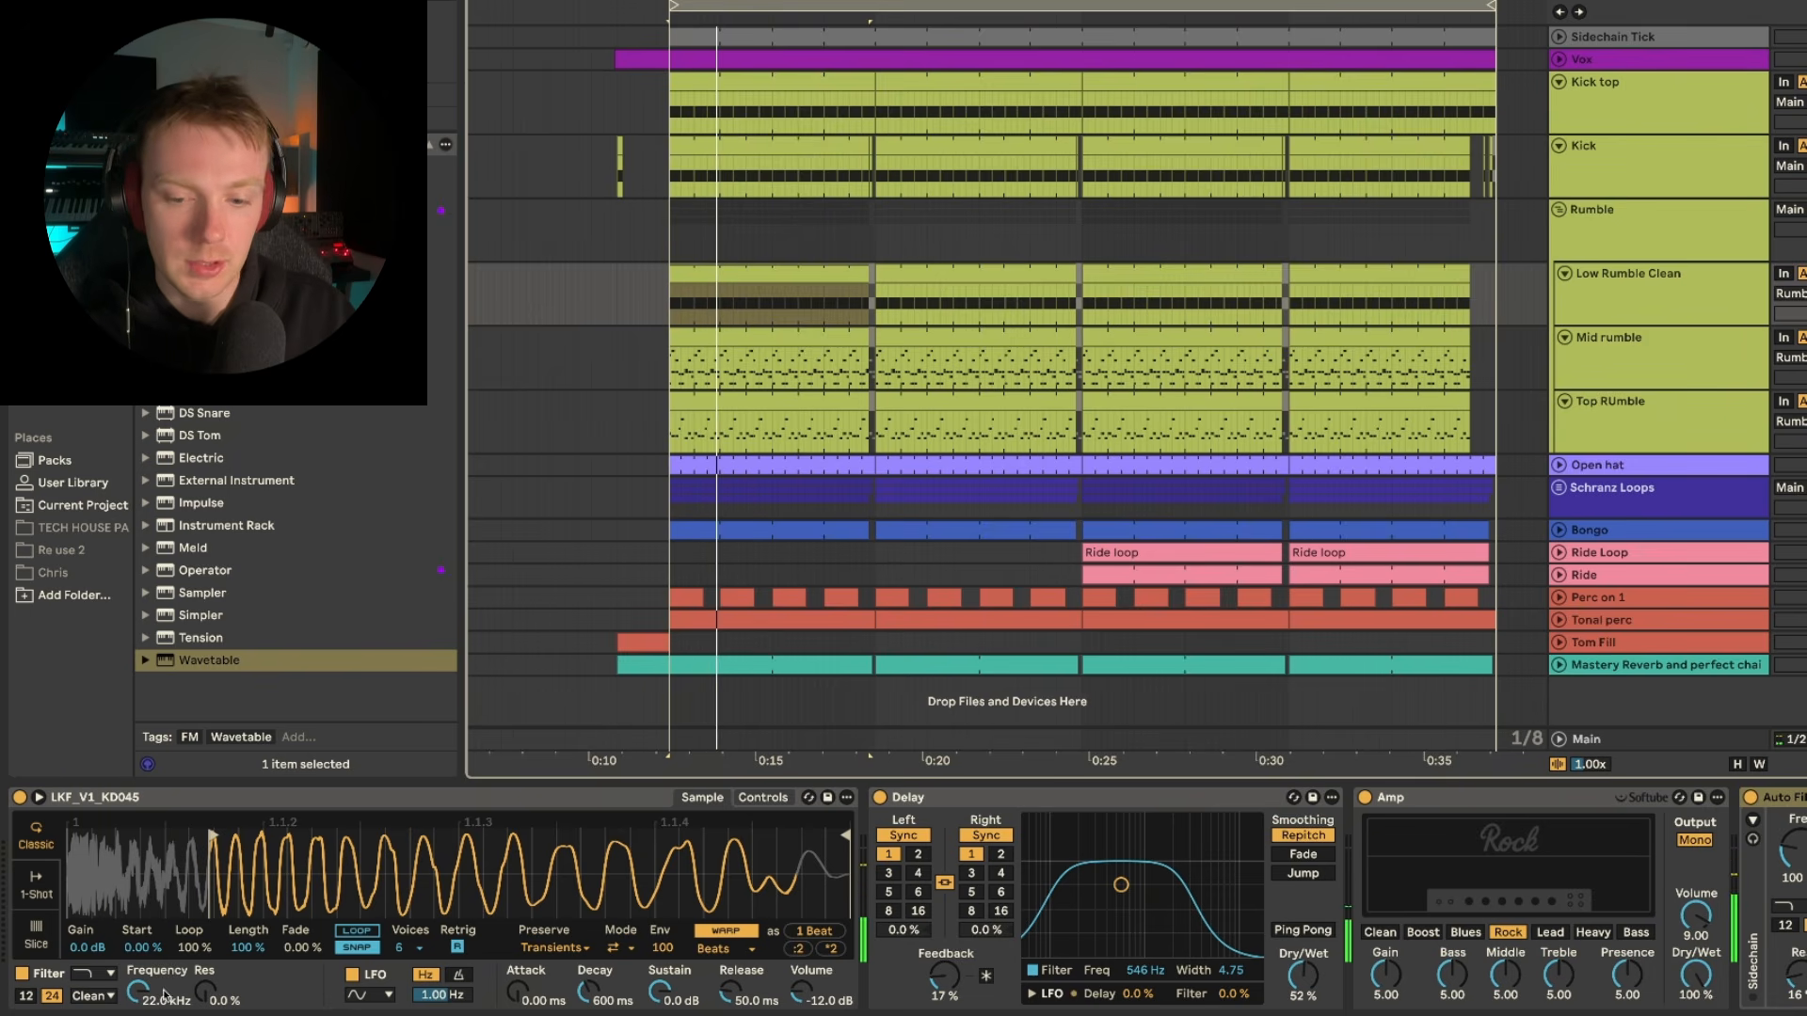
scroll(922, 872, right, 6)
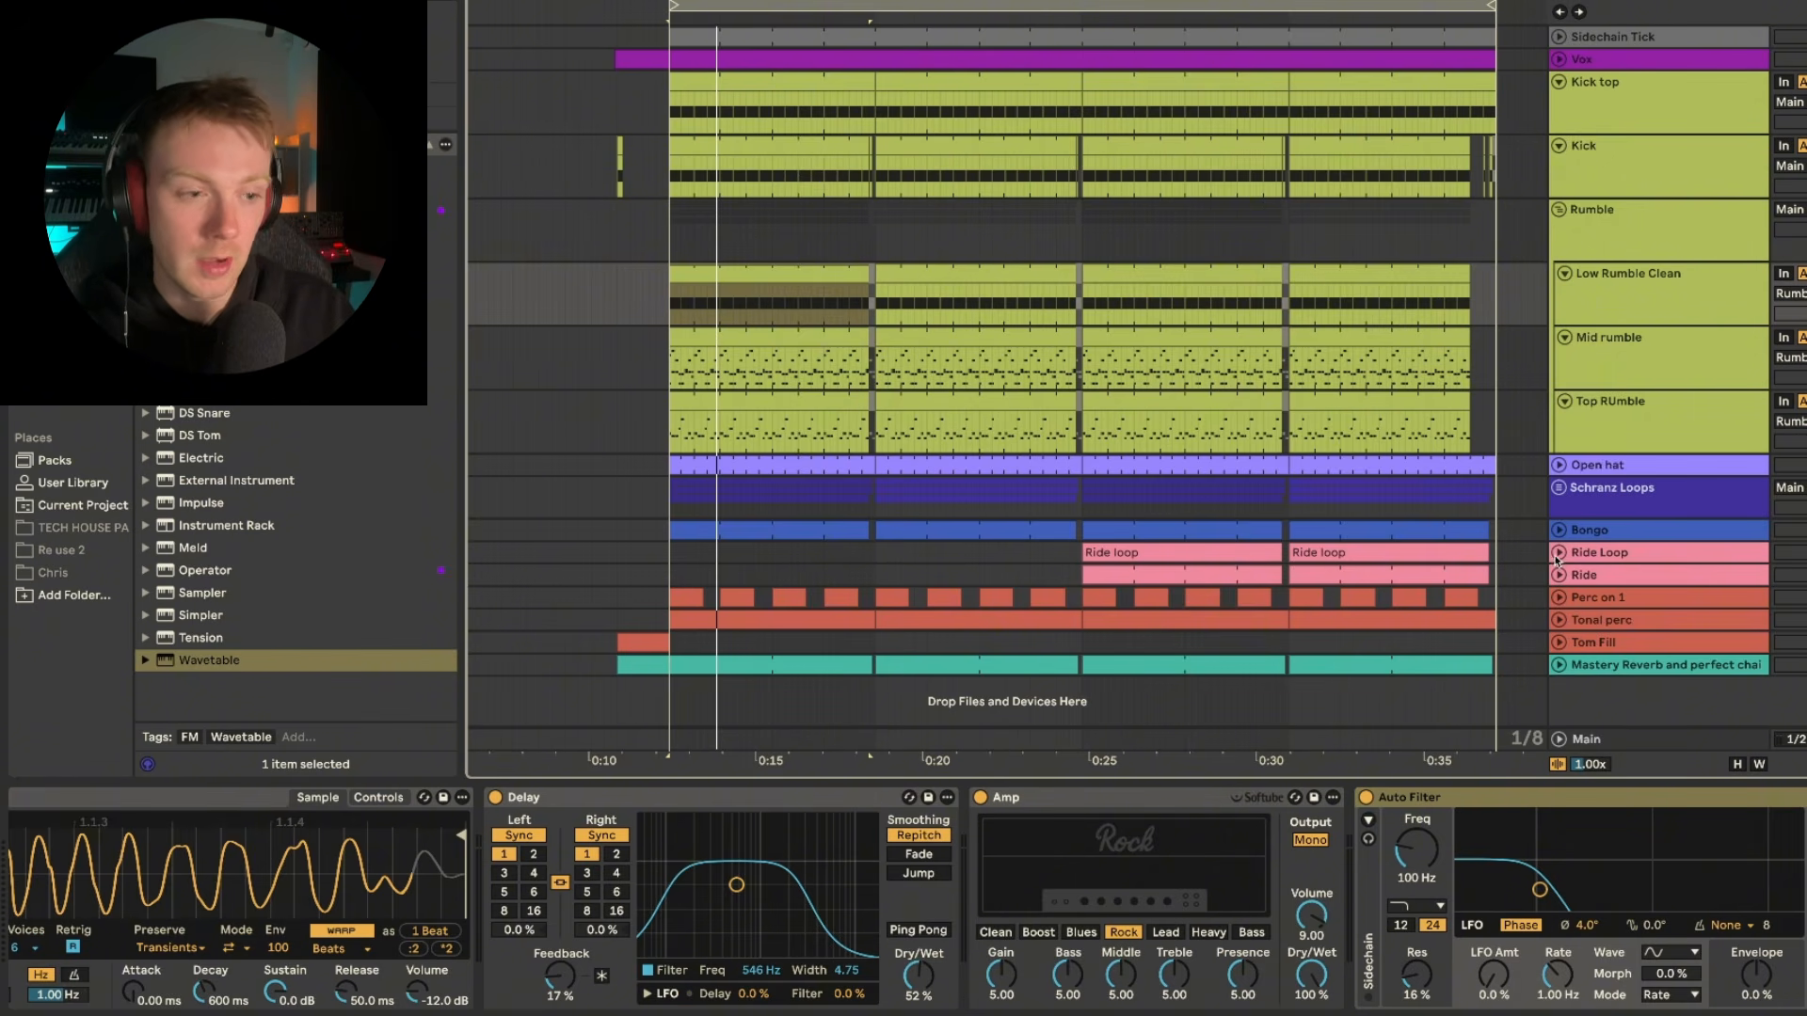
- Show the Mid rumble track's devices and expand its collapsed Auto Filter
click(1676, 344)
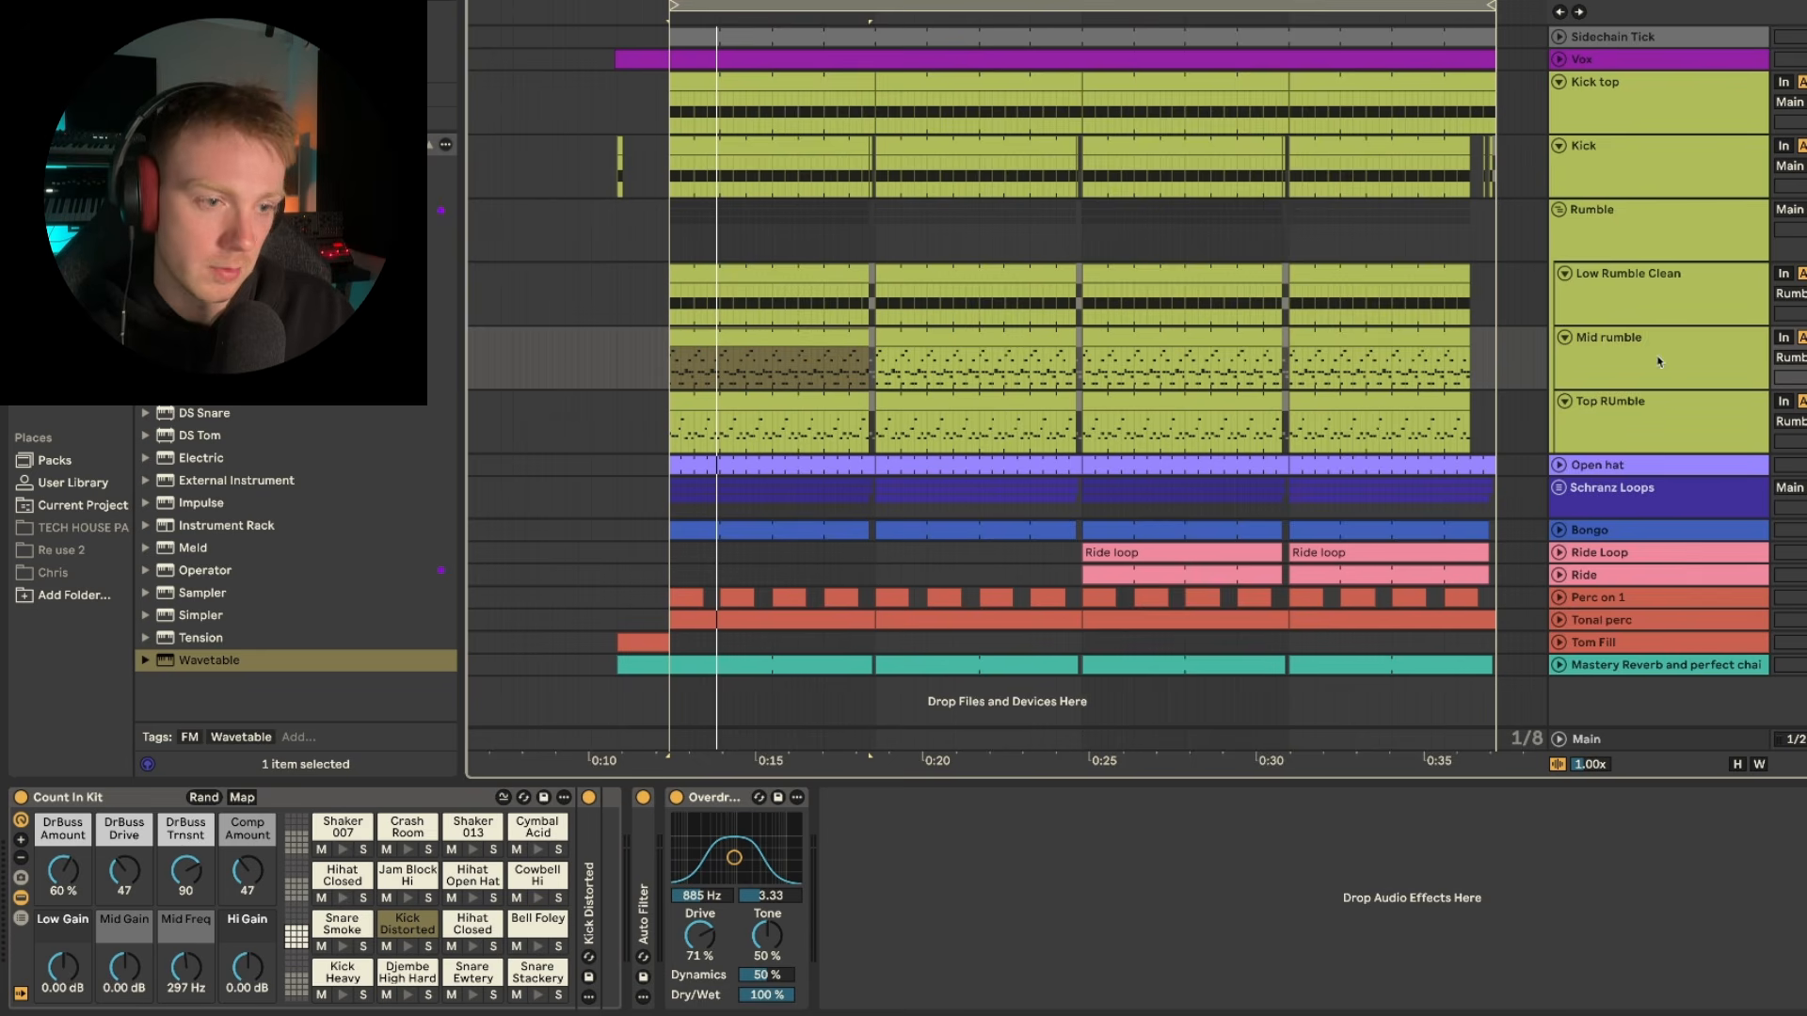
click(1659, 362)
double_click(645, 852)
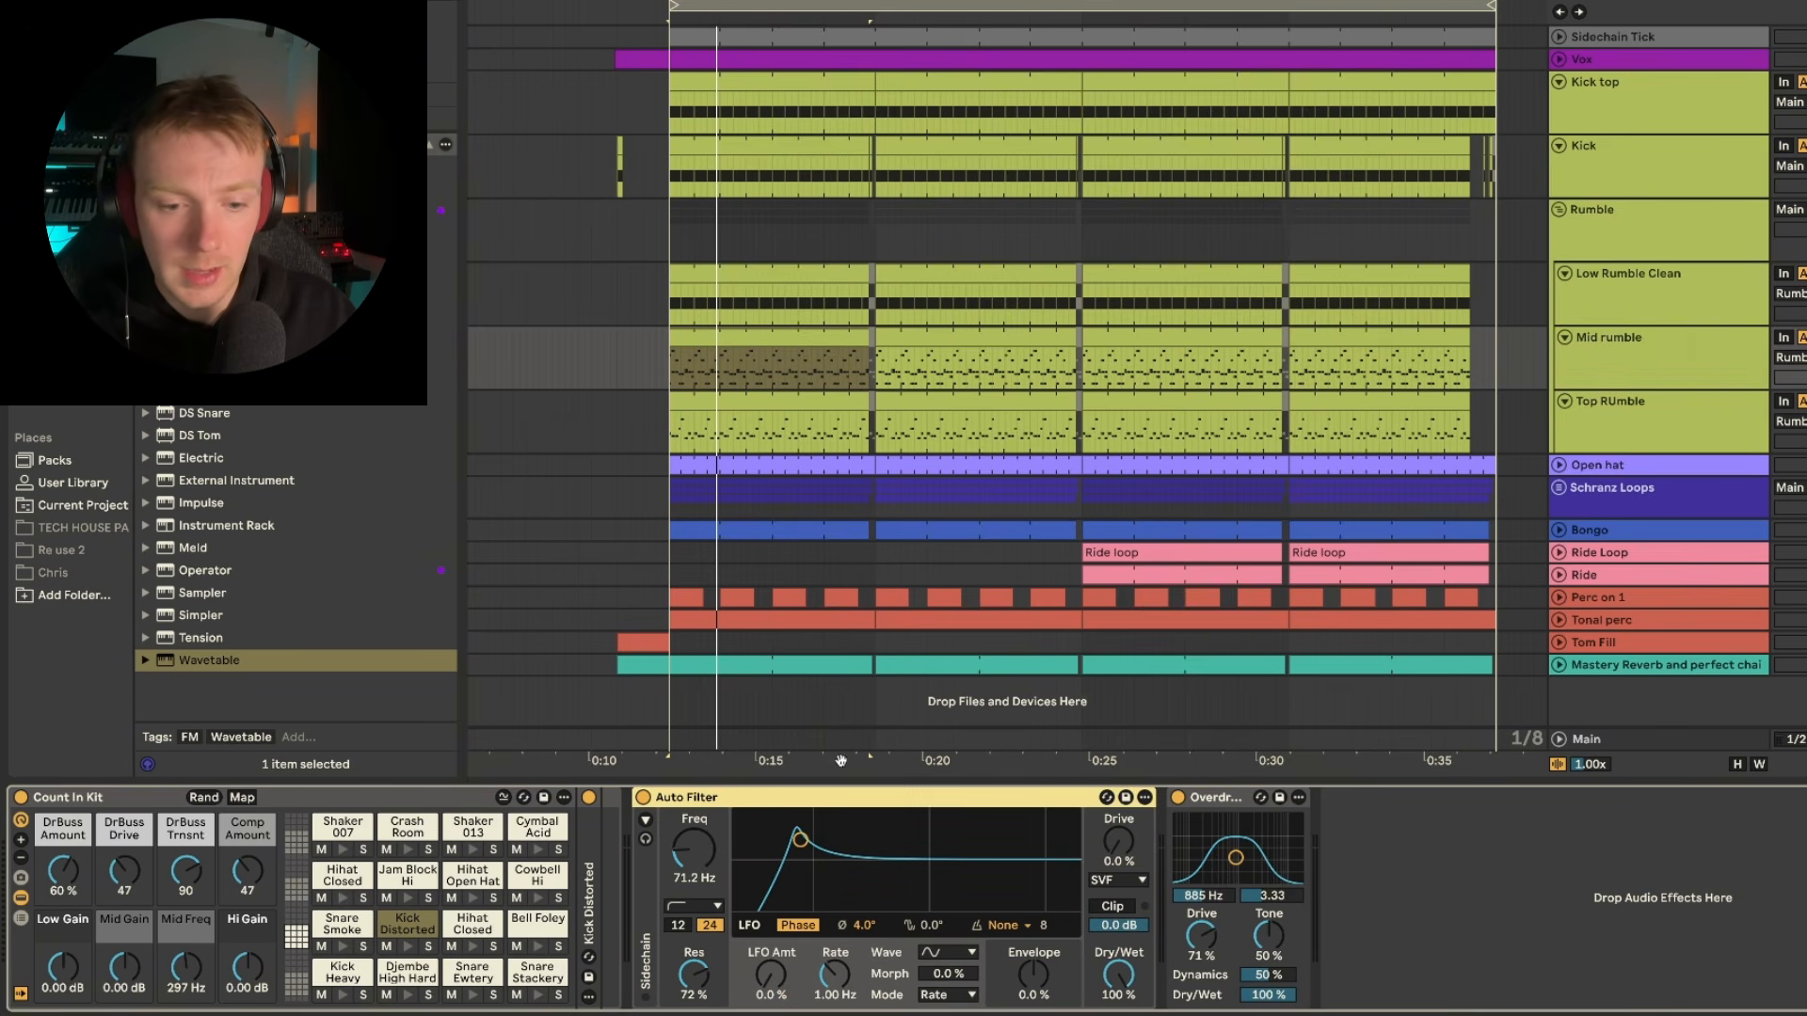
- Examine the note pattern of the first Mid rumble clip in an enlarged note editor, and return to the arrangement
click(783, 344)
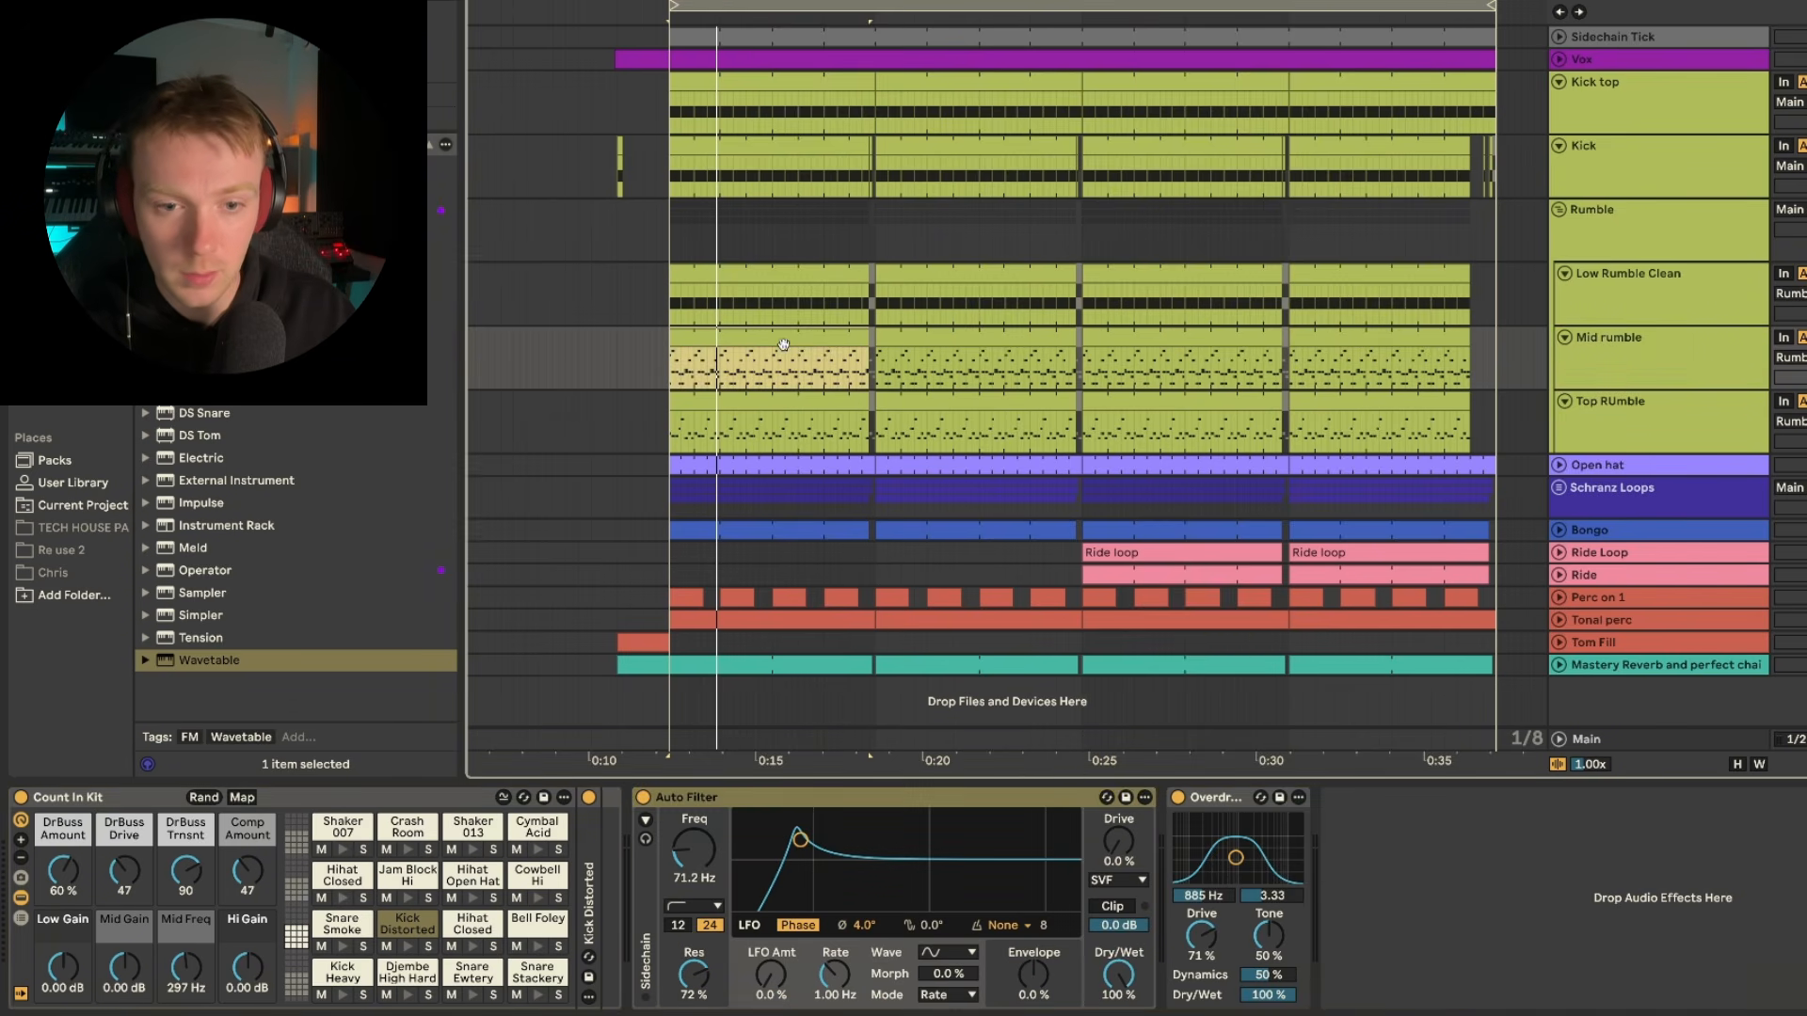
double_click(783, 345)
drag(783, 741, 783, 179)
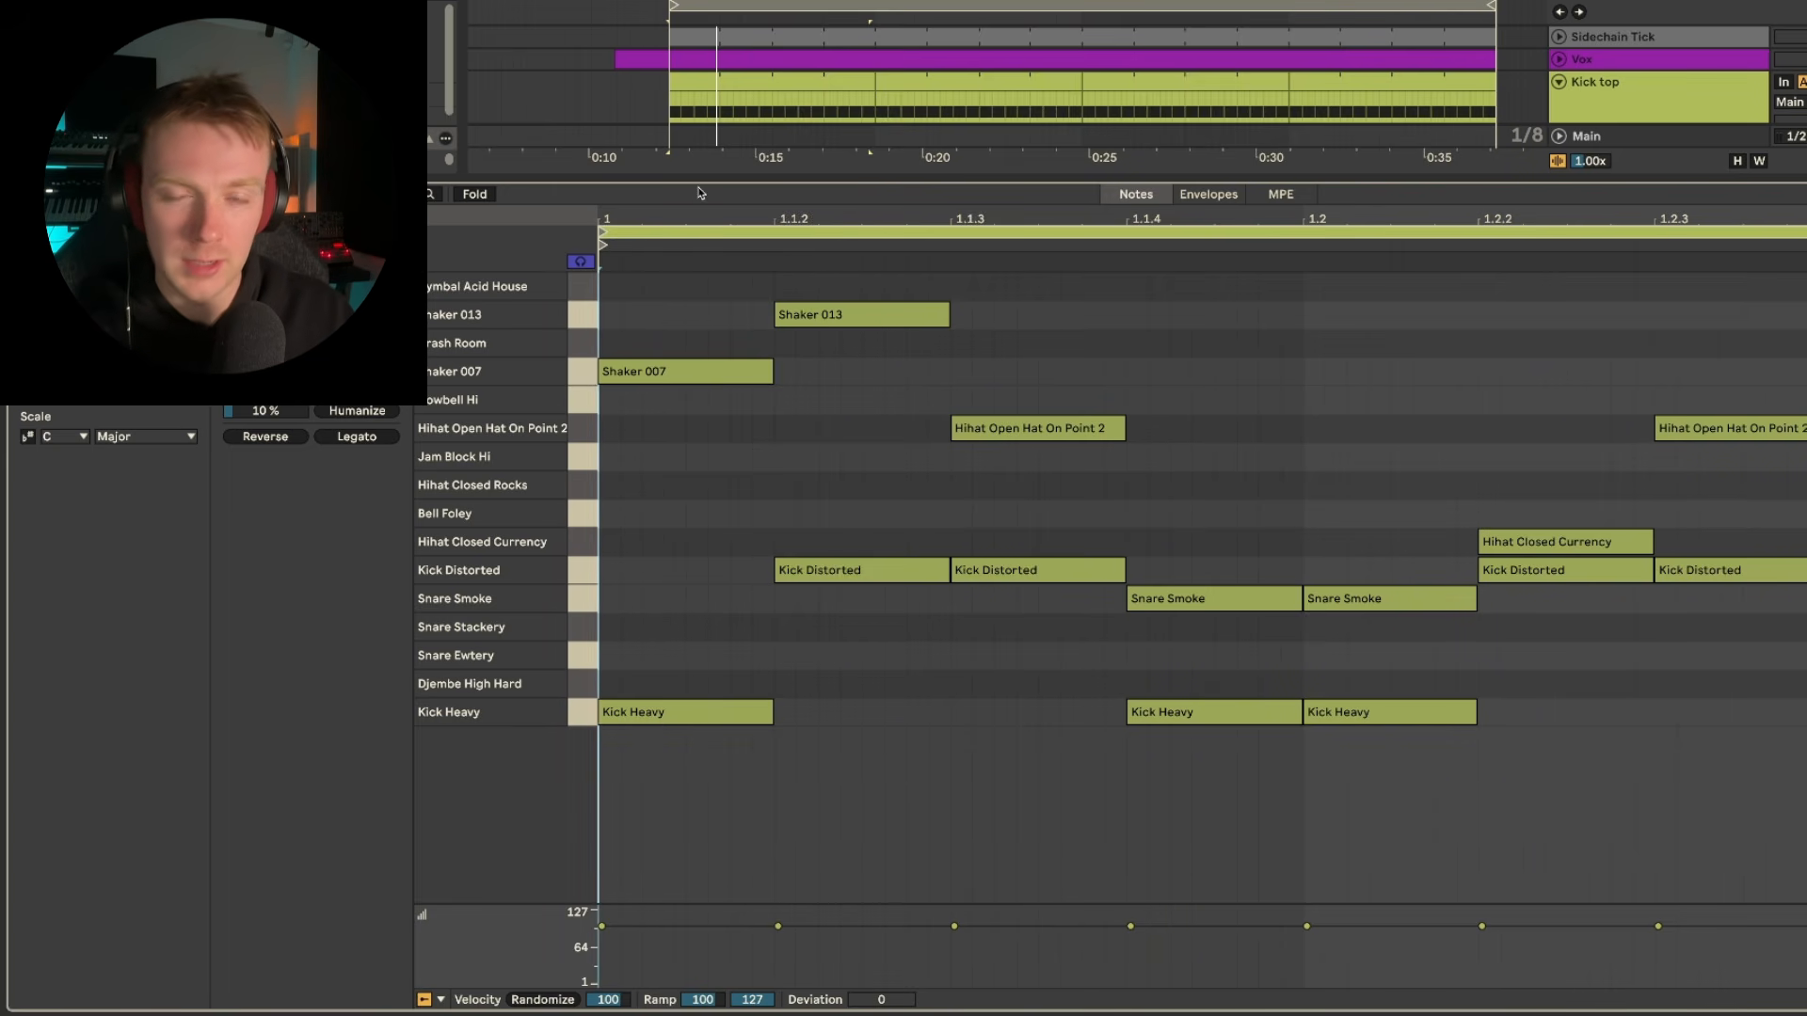
drag(698, 184, 832, 774)
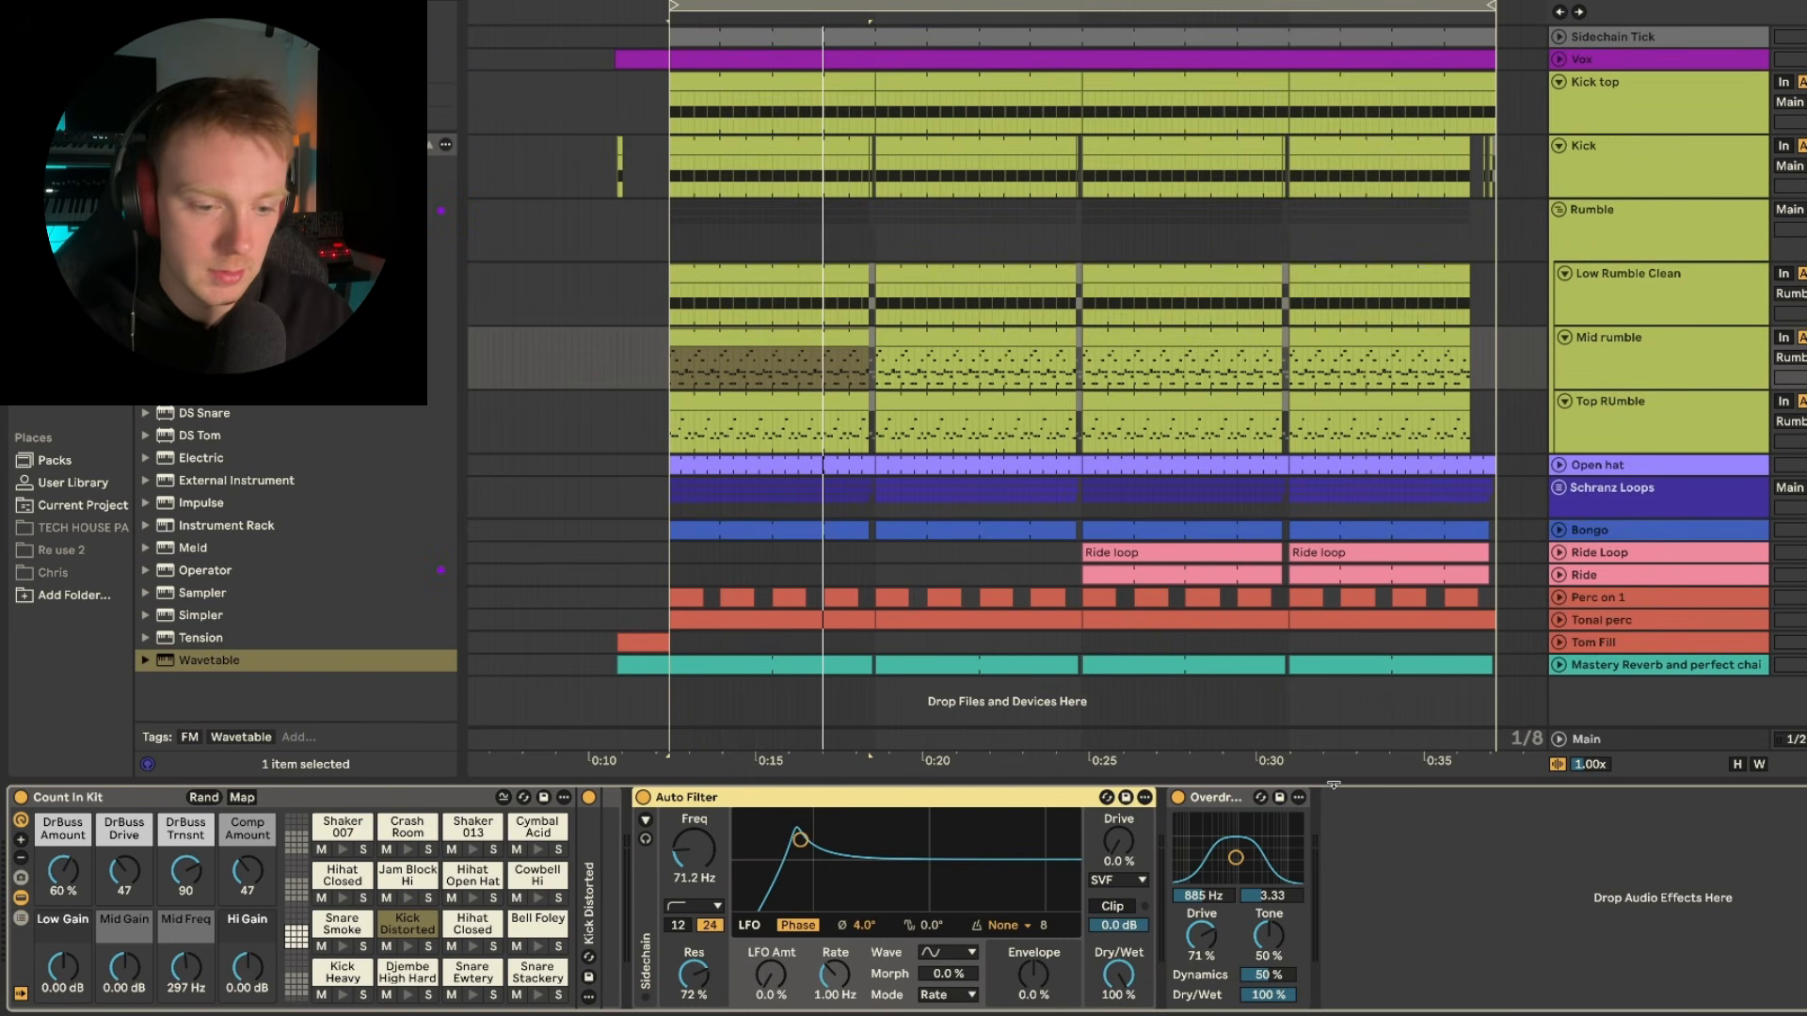
- Audition the Mid rumble and Low Rumble Clean layers while viewing their device chains
key(space)
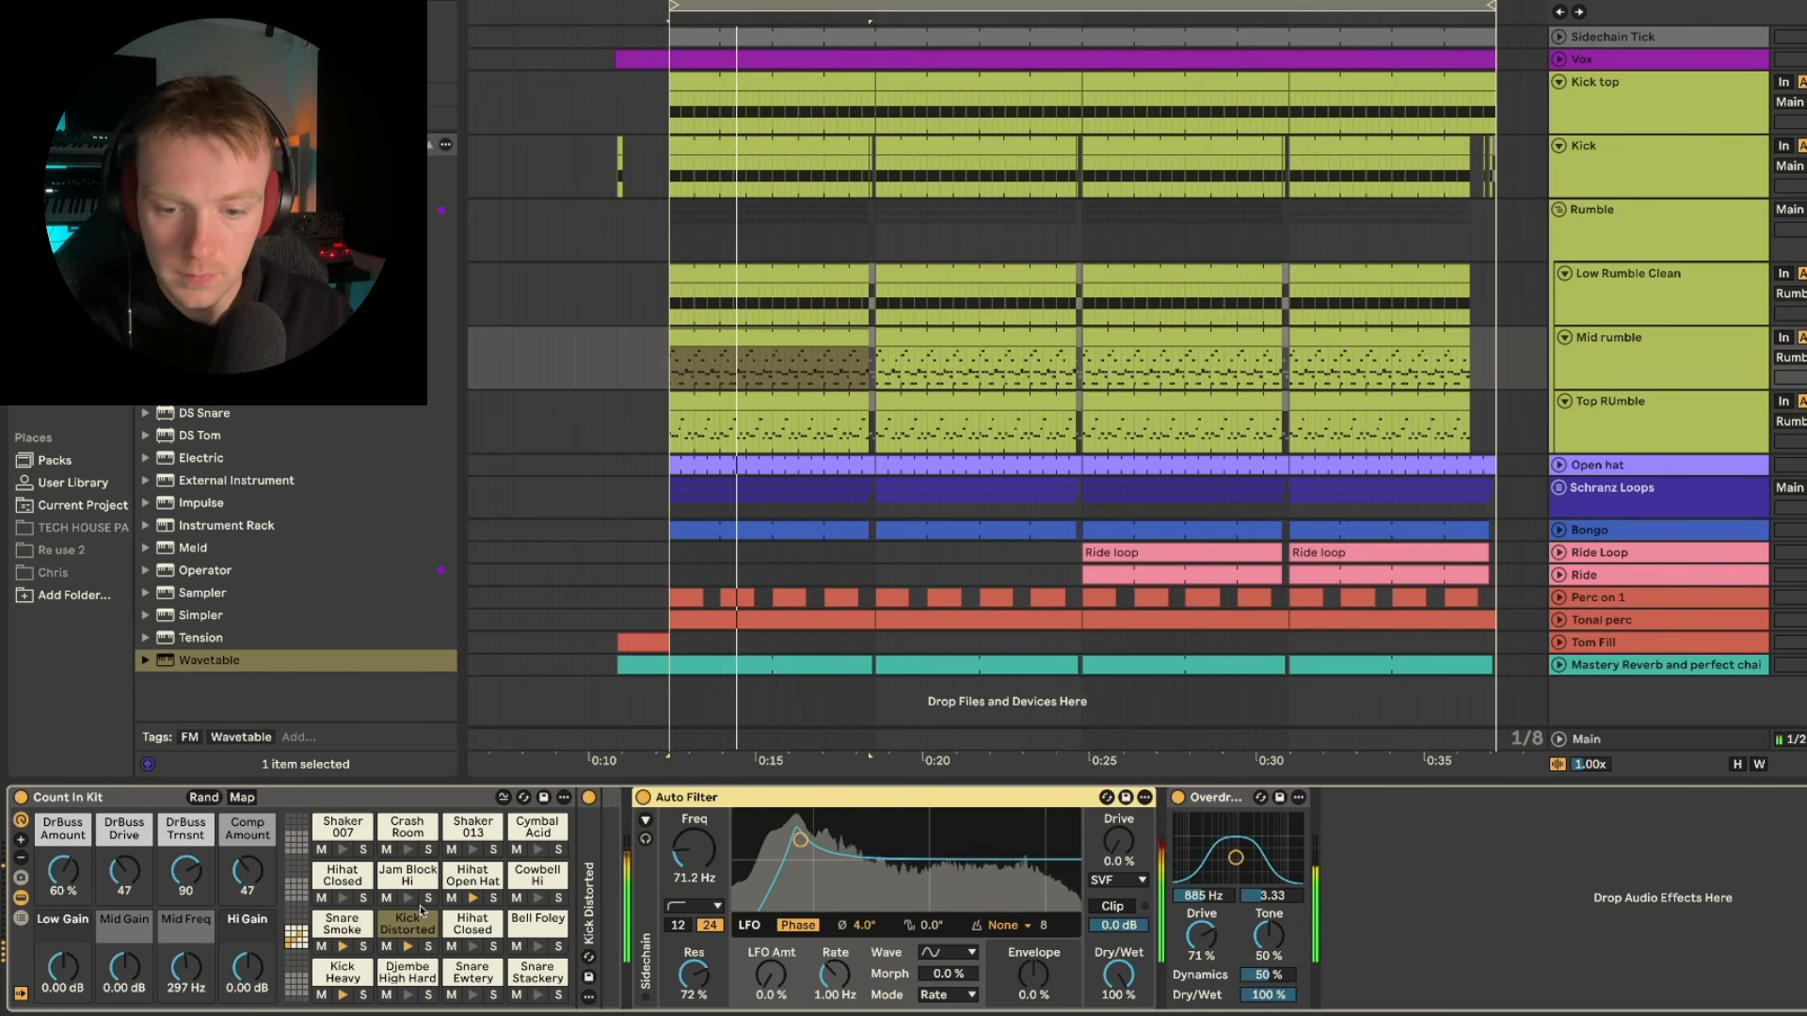
key(space)
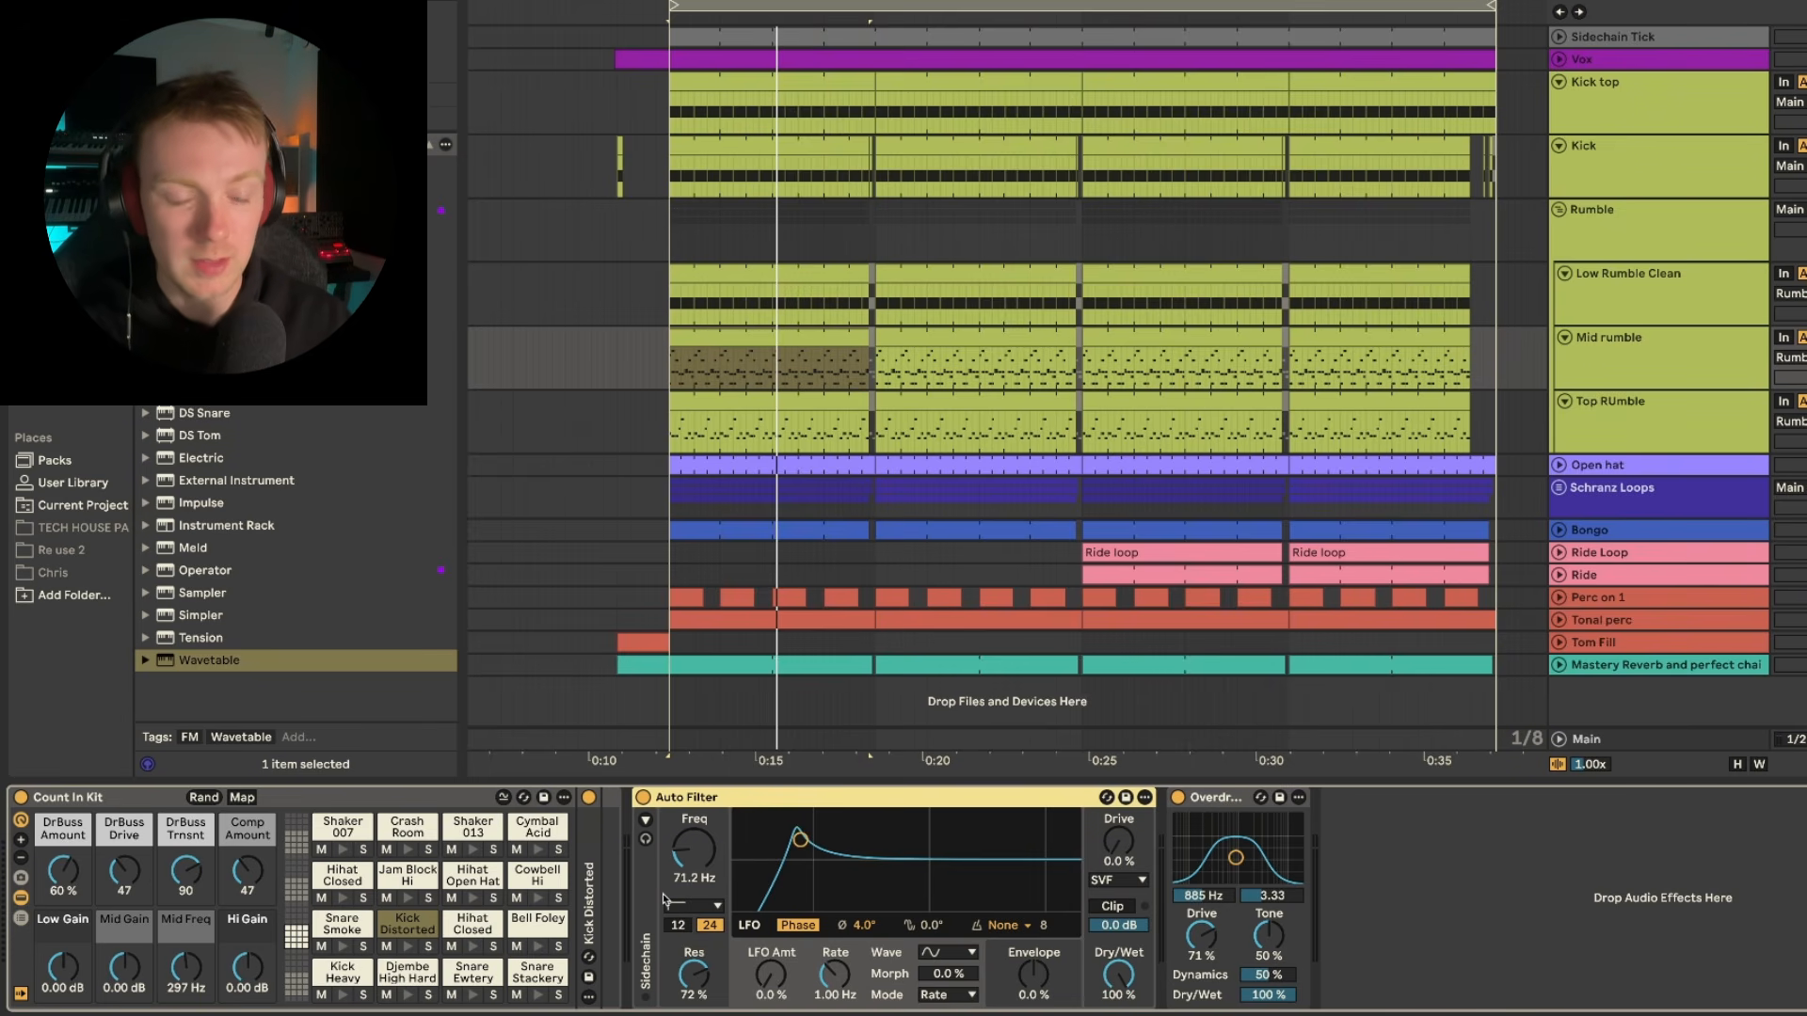
click(1629, 274)
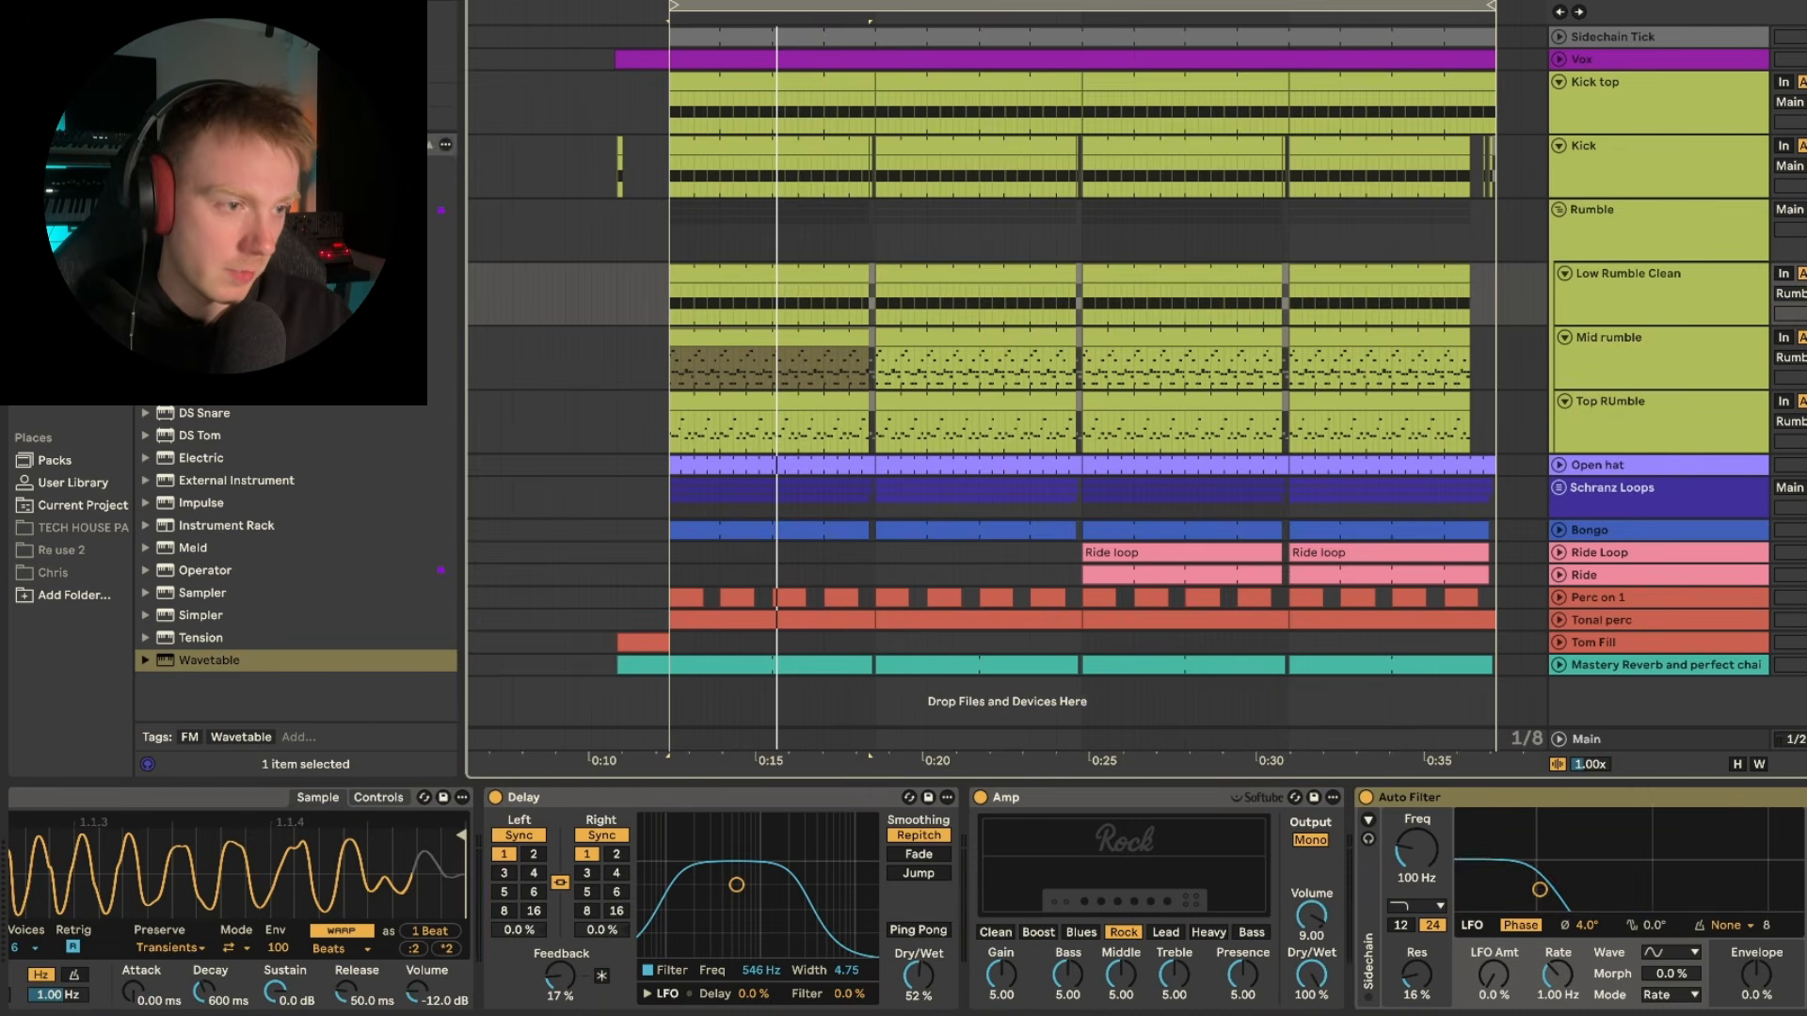
key(space)
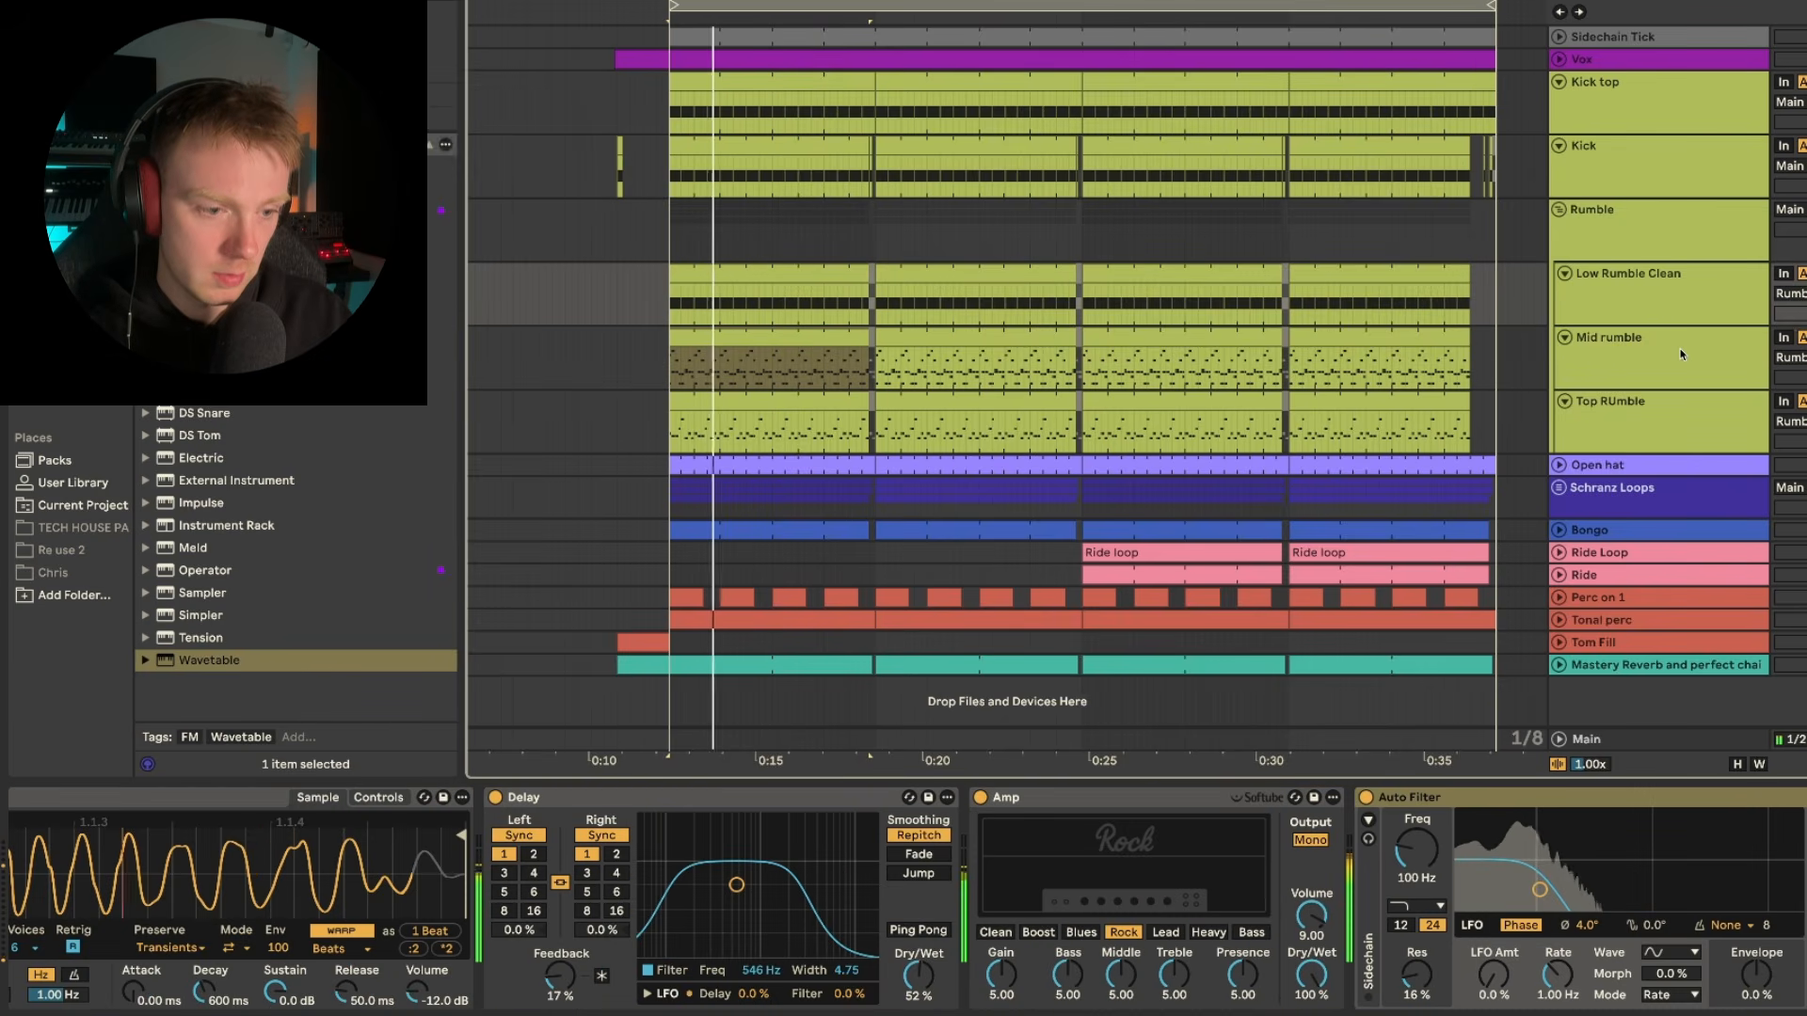
click(1629, 380)
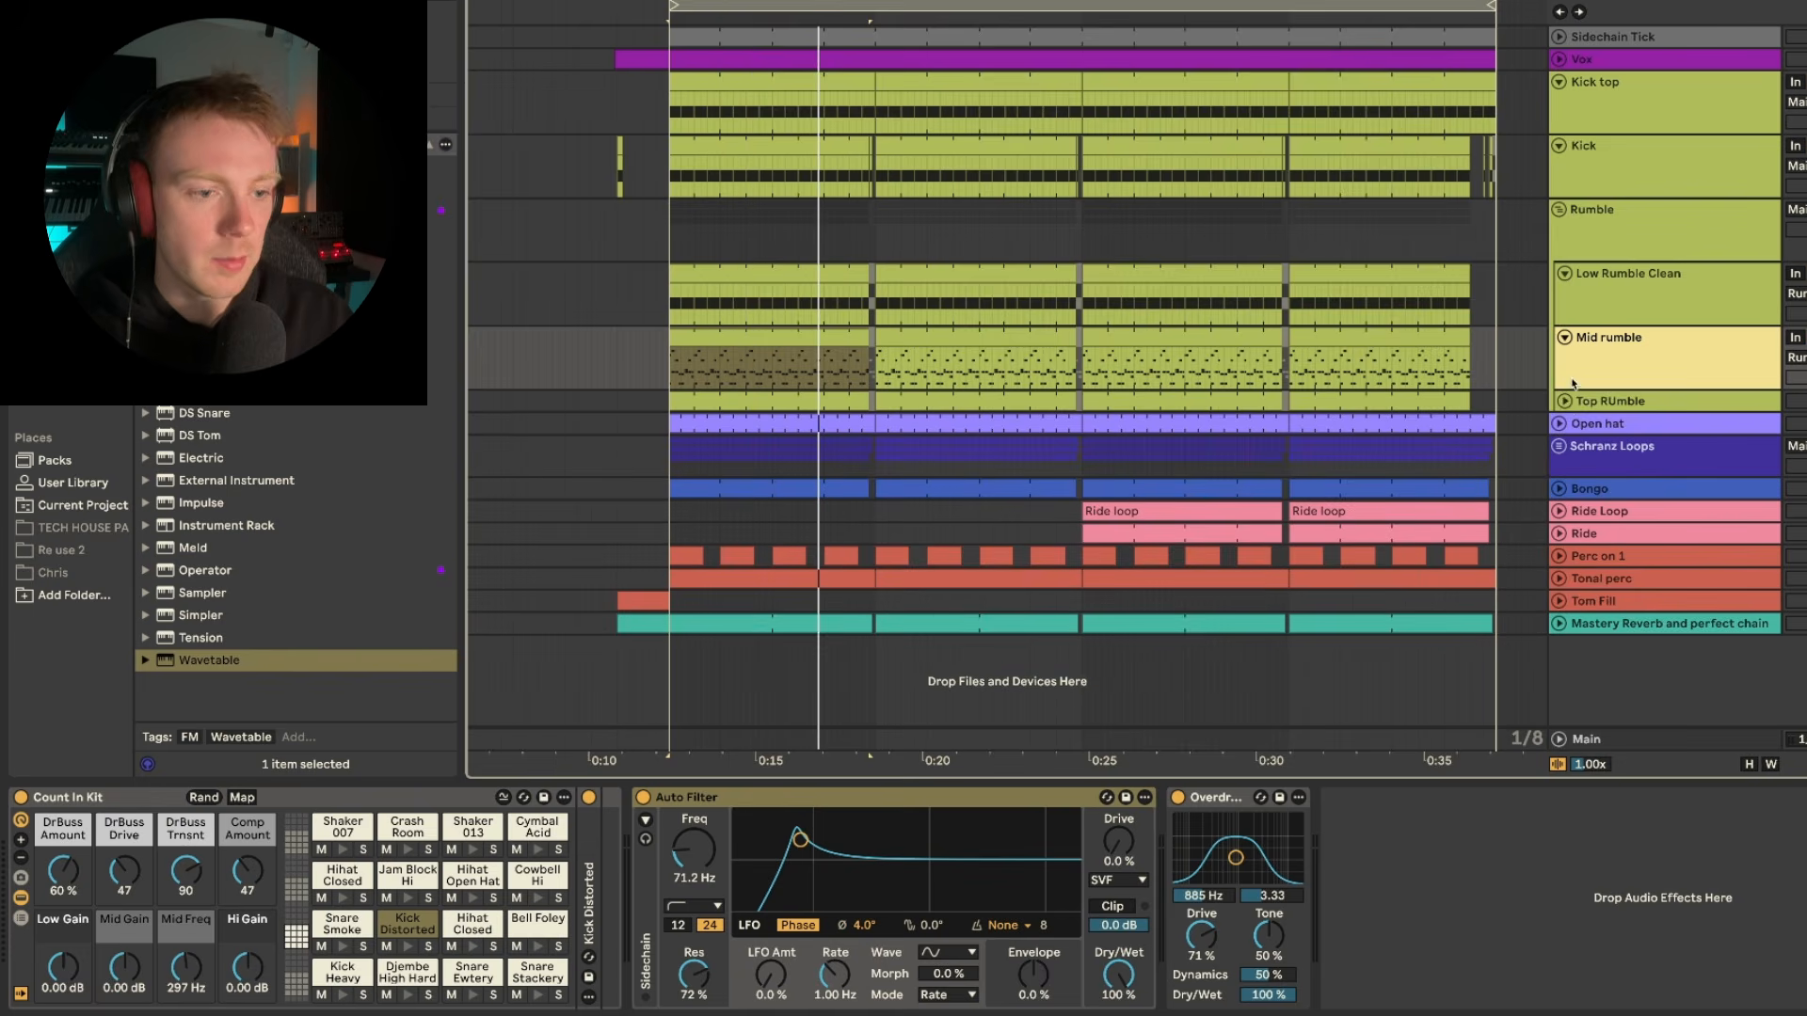
- Unfold the Top RUmble track and examine its first clip's notes in an enlarged note editor
click(1564, 401)
click(1691, 407)
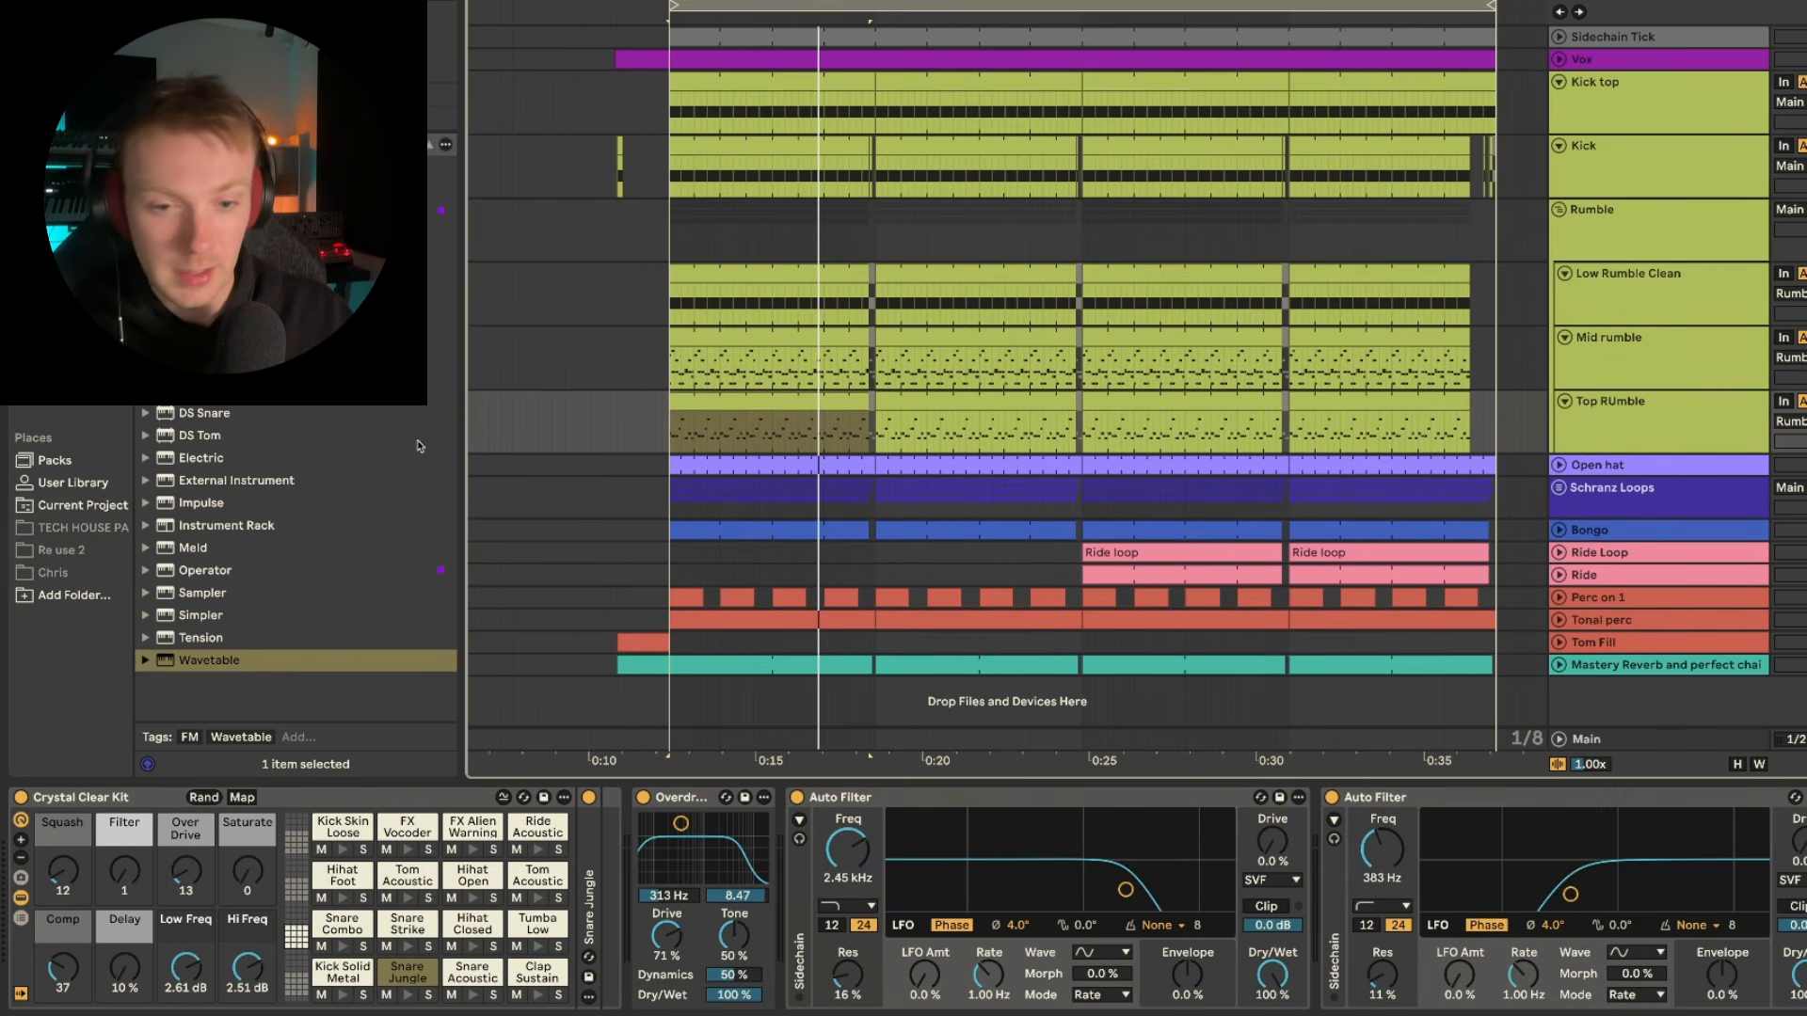
double_click(727, 394)
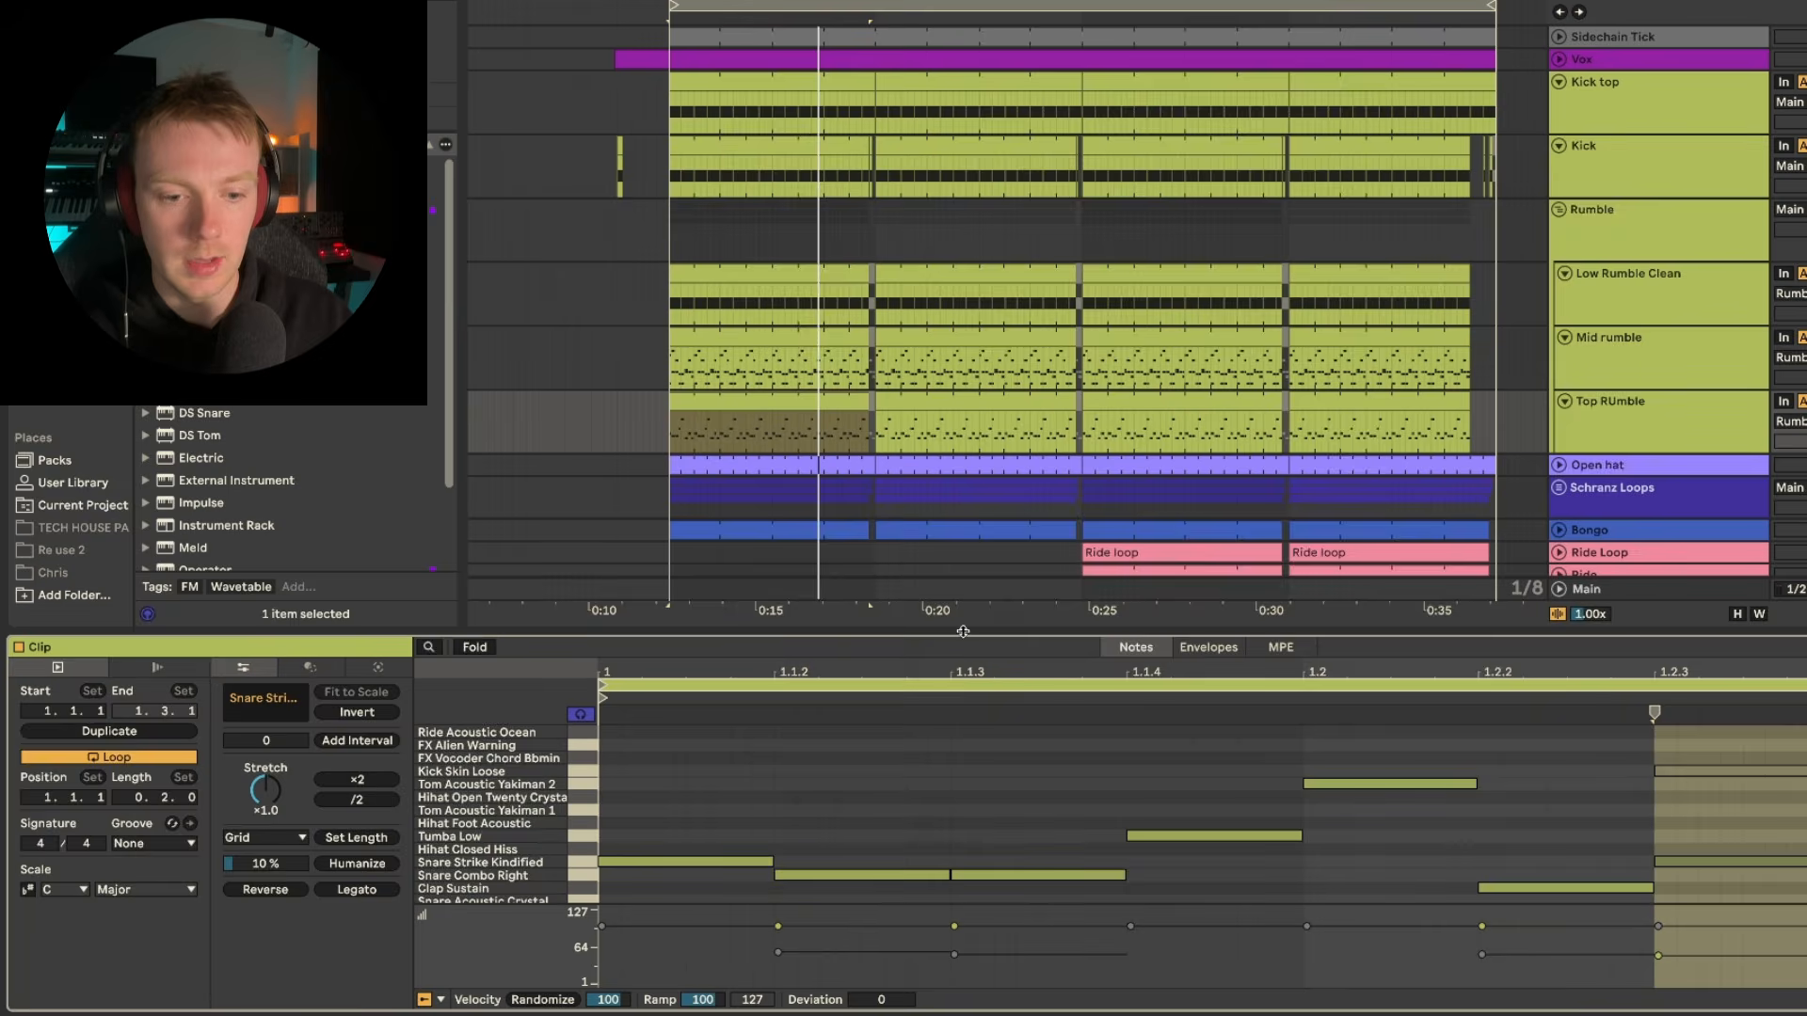
drag(963, 632, 923, 234)
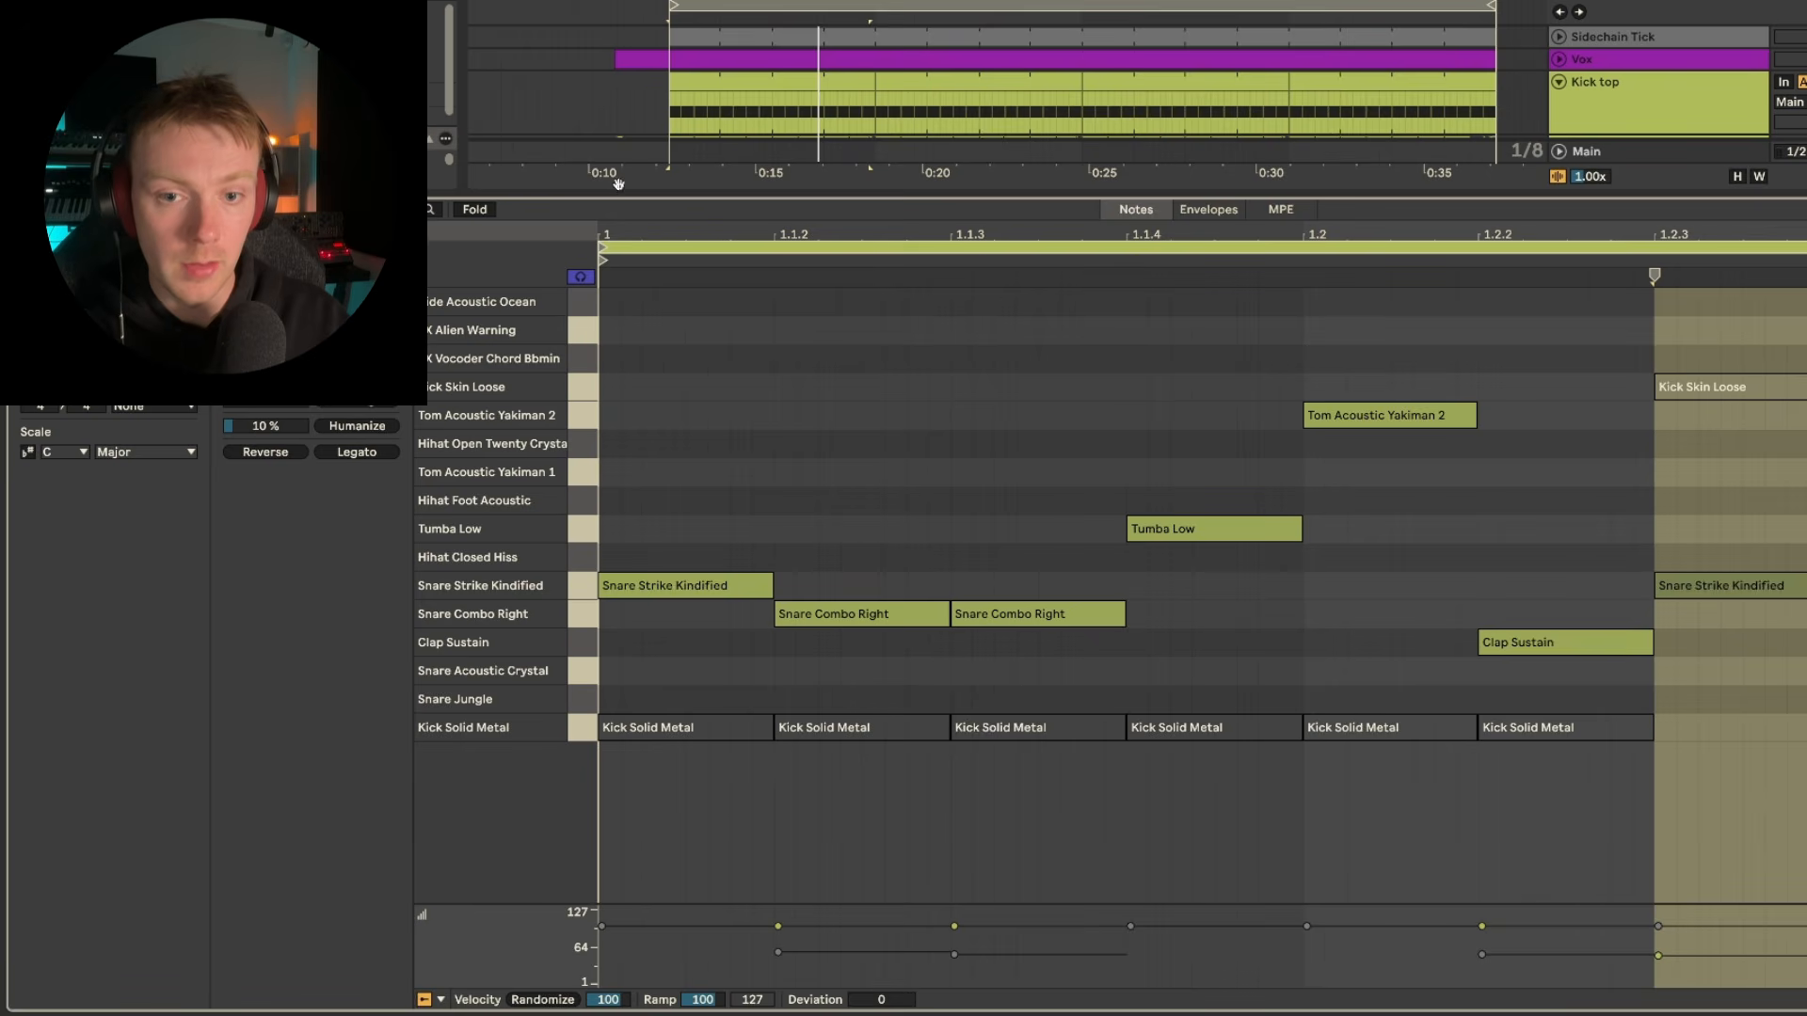
drag(617, 188, 616, 1012)
- Review the Top RUmble track's device chain and switch off its EQ Eight during playback
double_click(1664, 423)
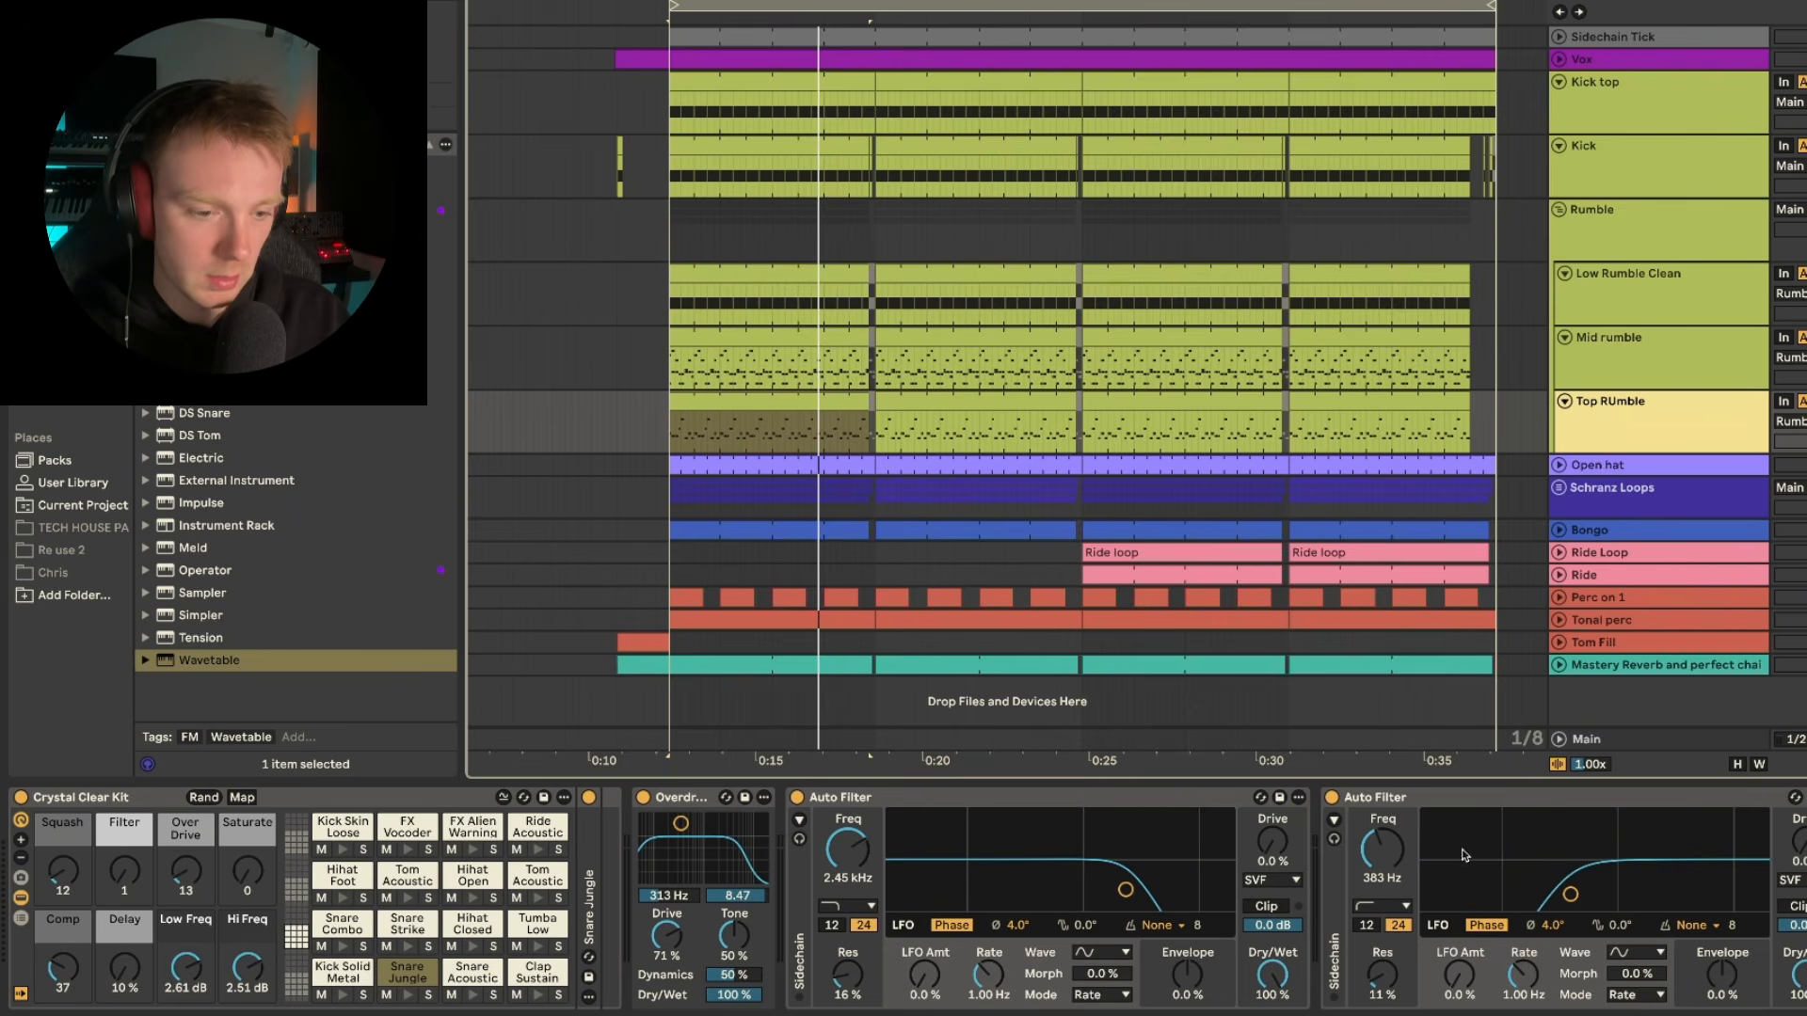
scroll(1135, 857, right, 5)
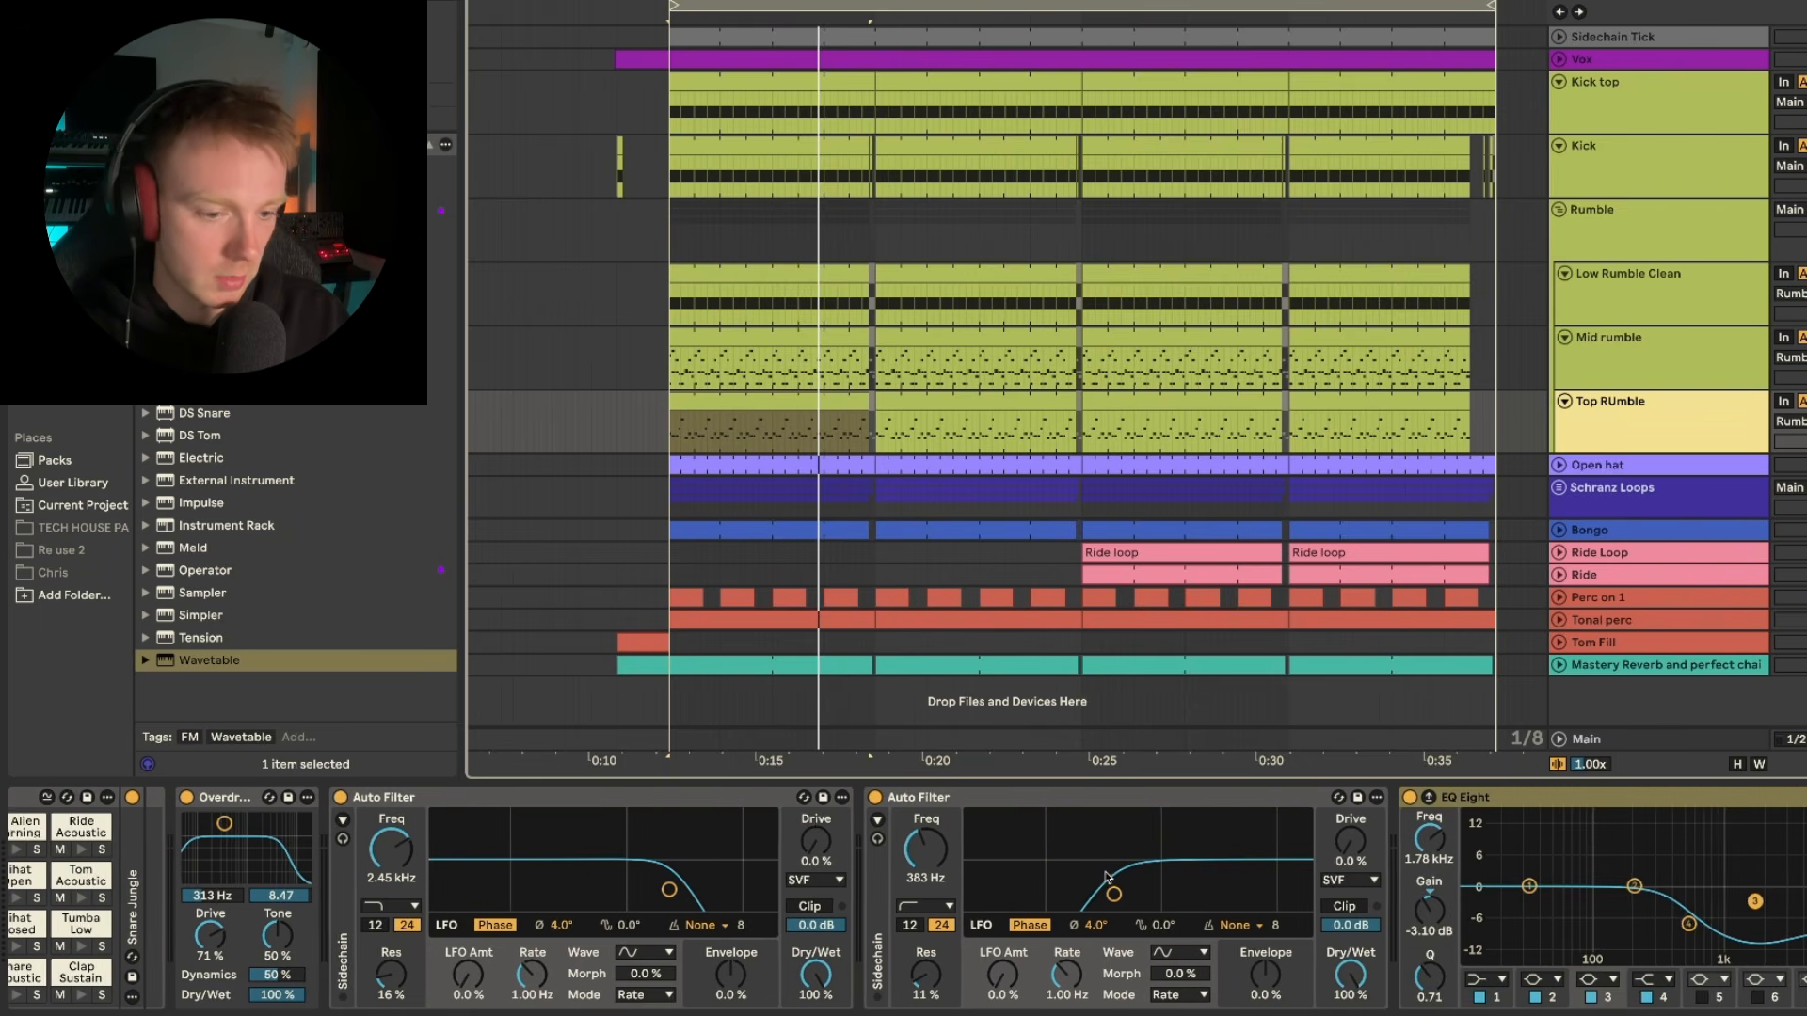
scroll(1107, 877, right, 1)
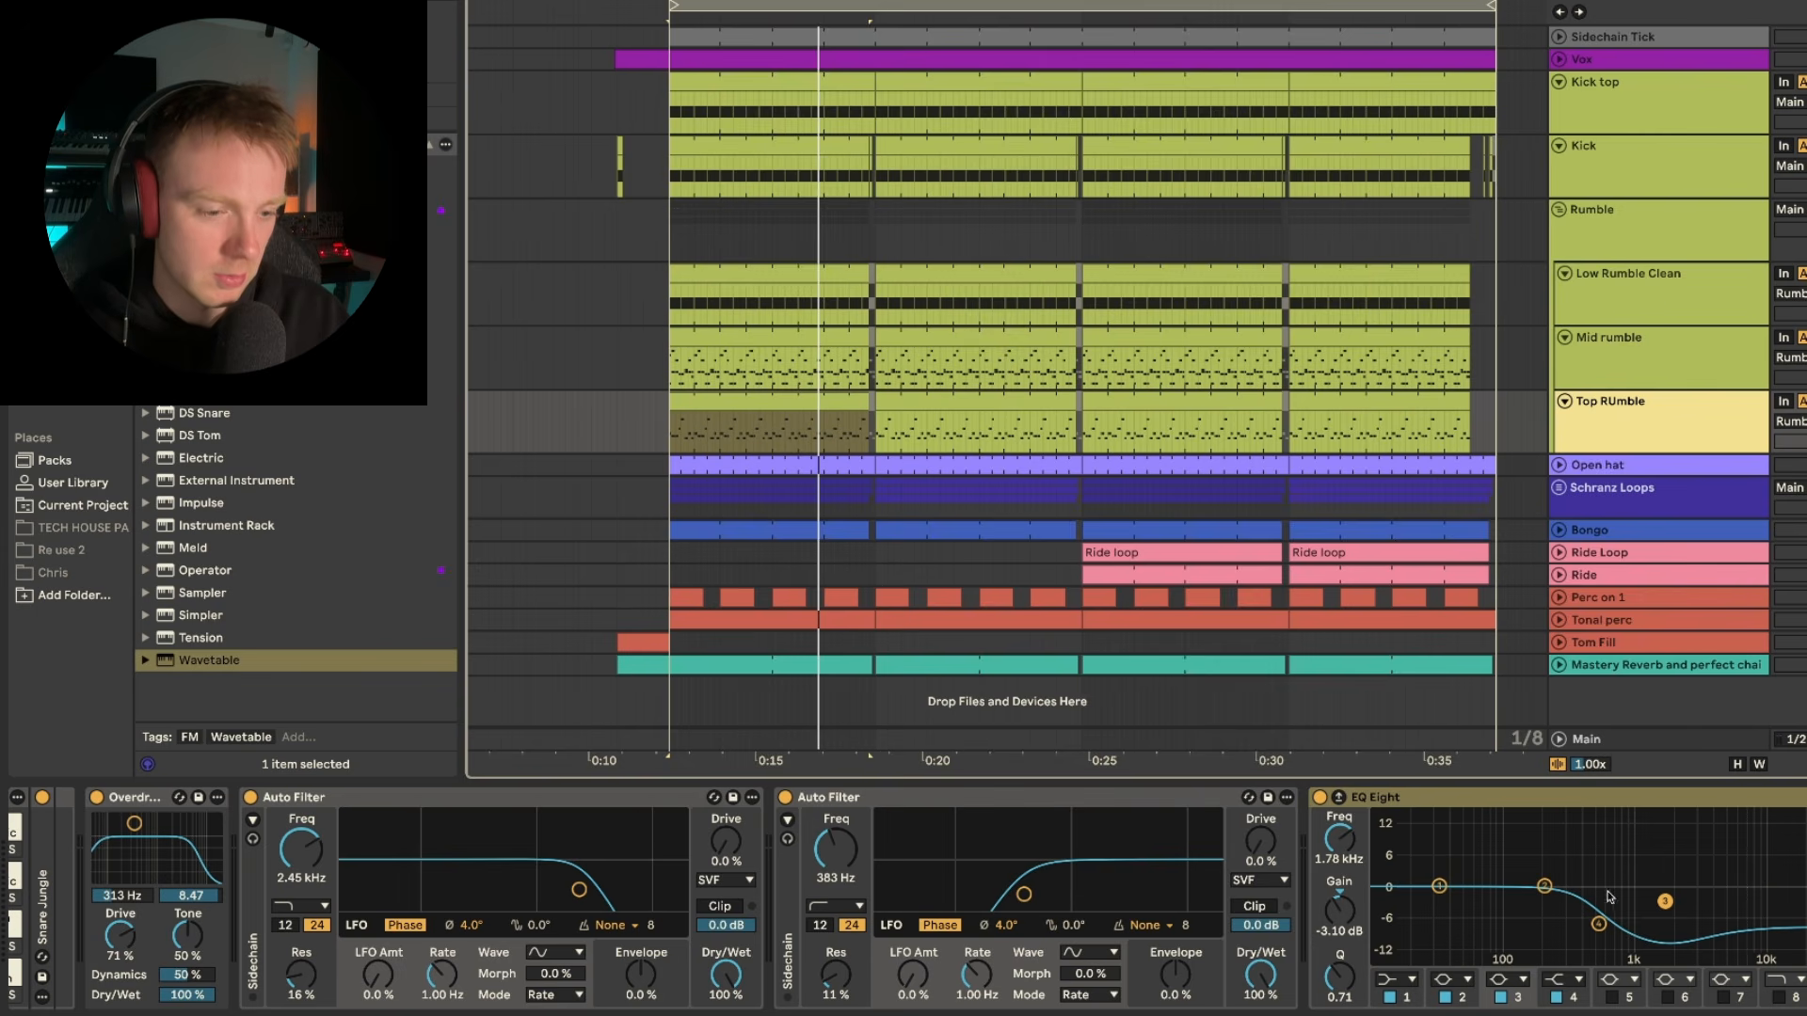
key(space)
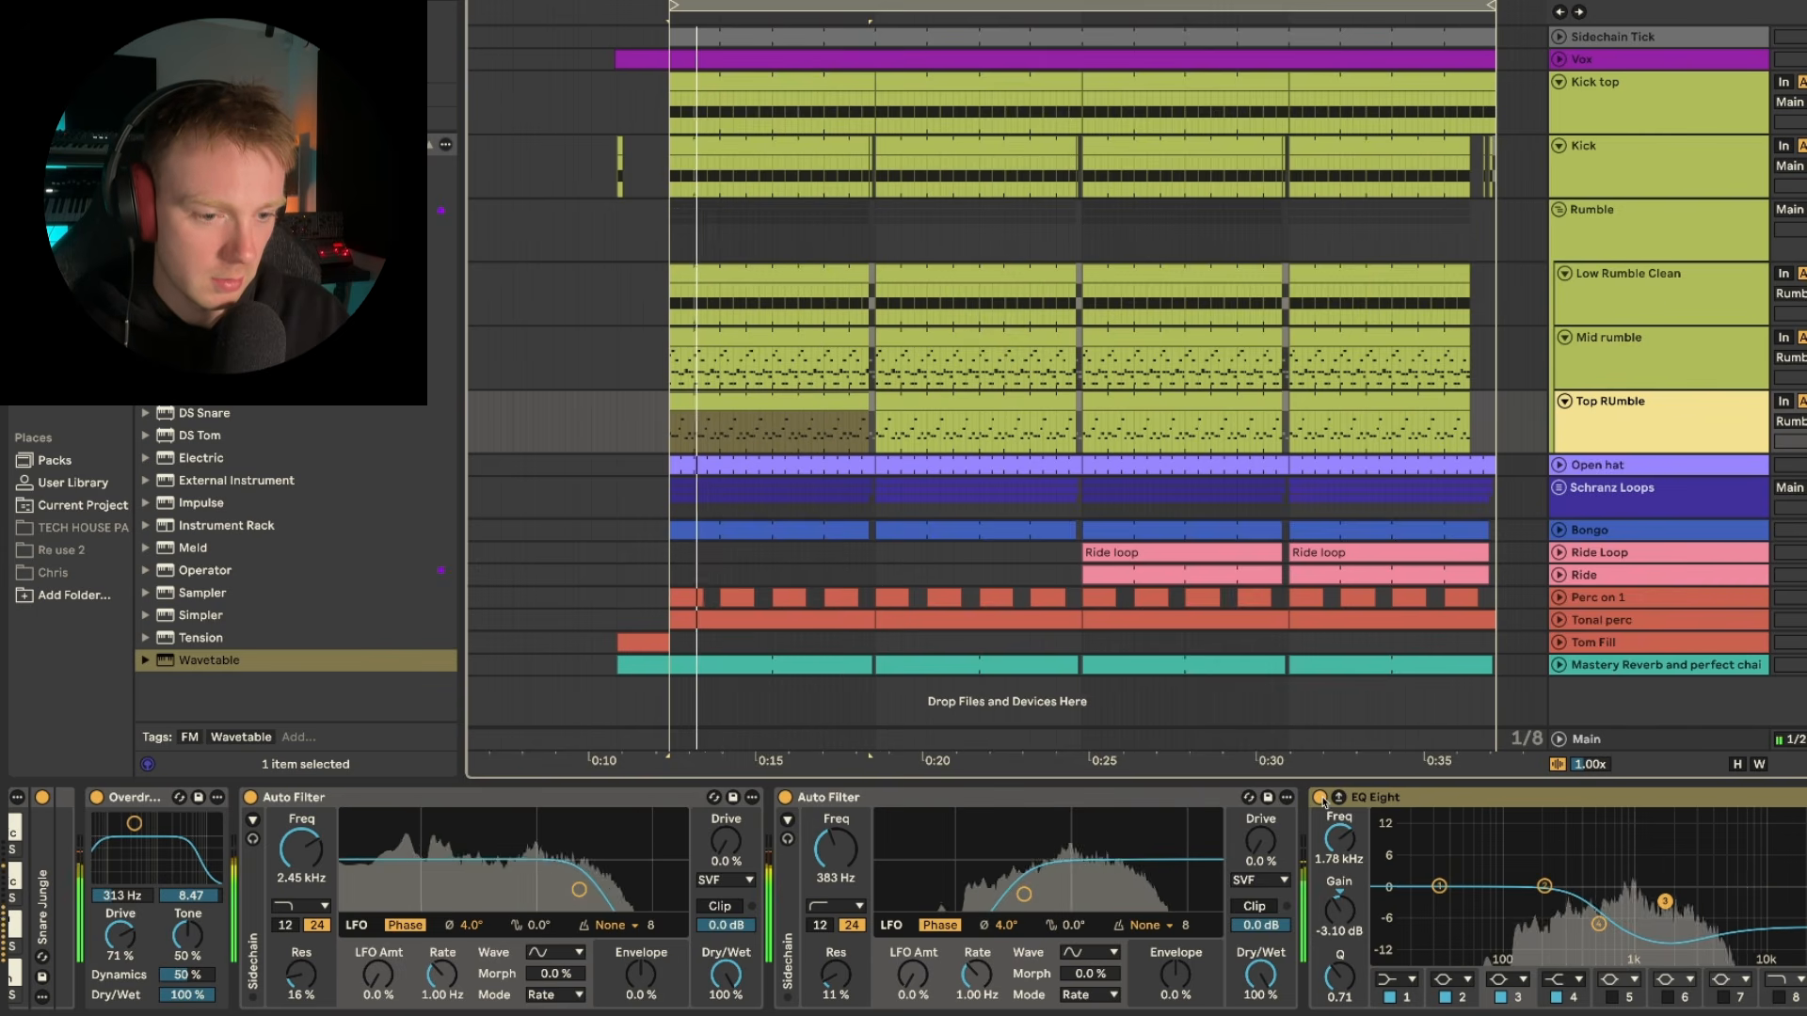
click(1320, 797)
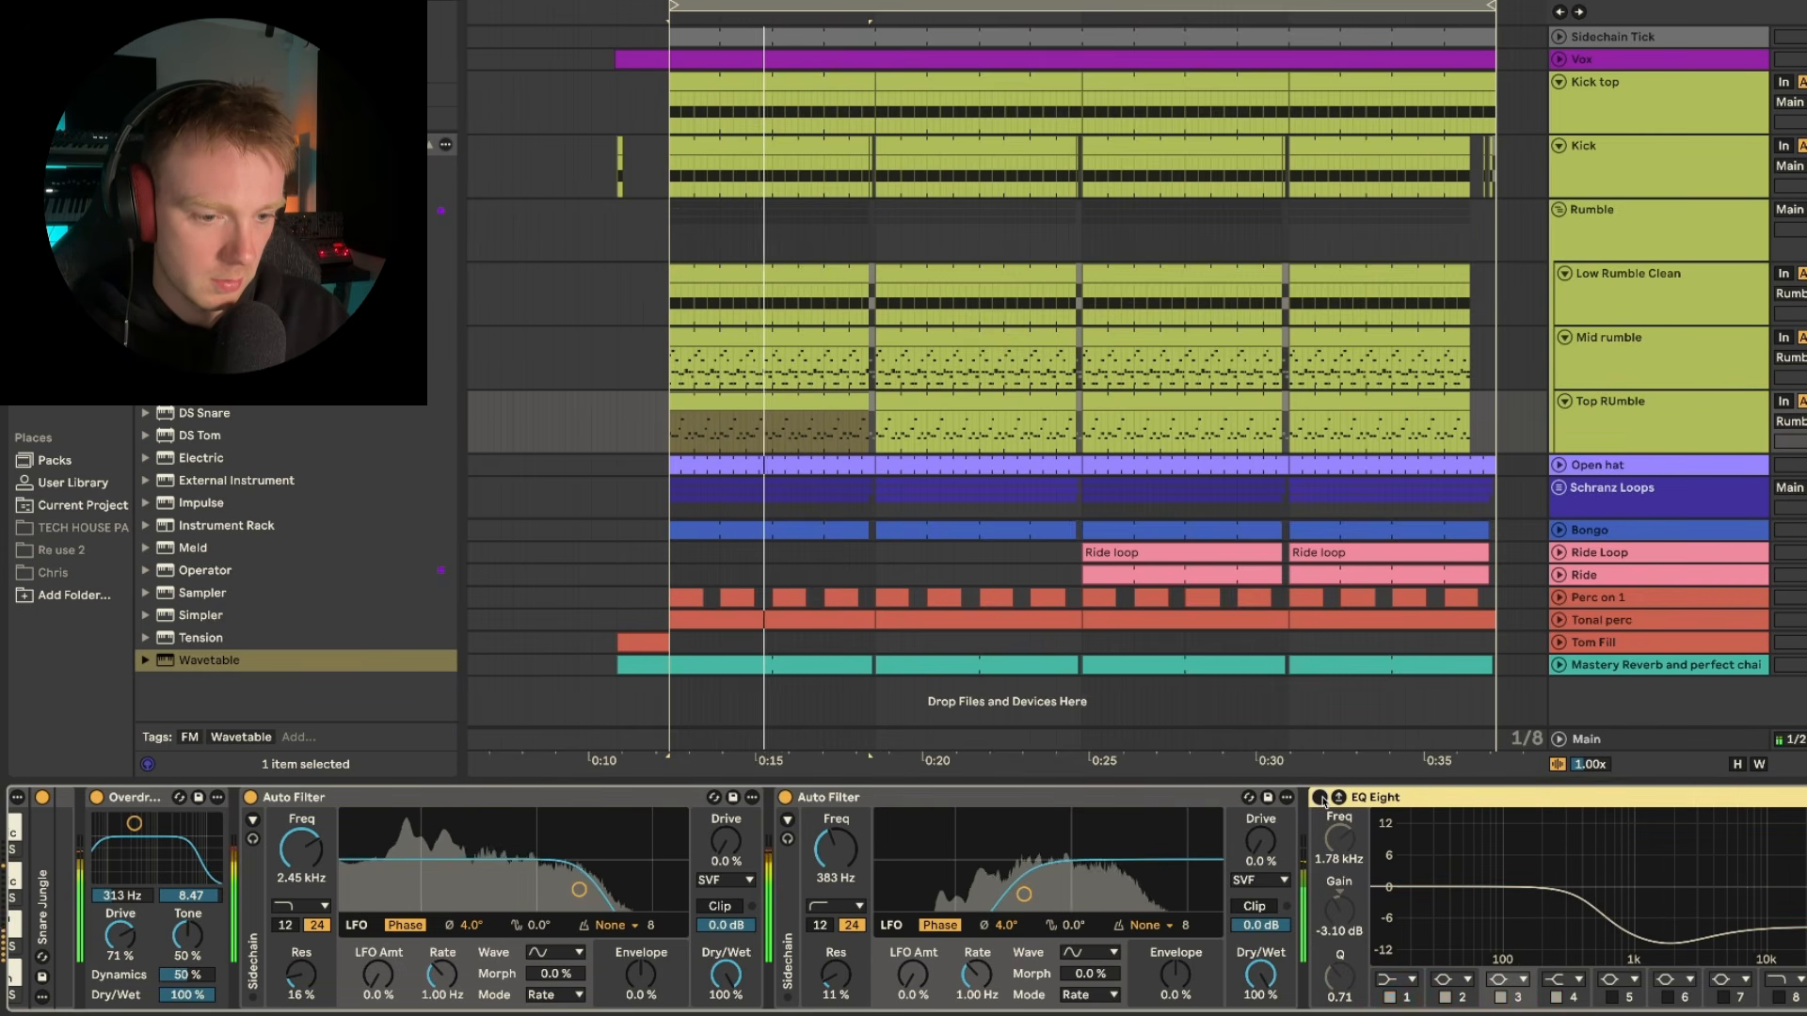
- Switch the Top RUmble track's EQ Eight back on, stop playback, and audition the whole Rumble group
click(1320, 797)
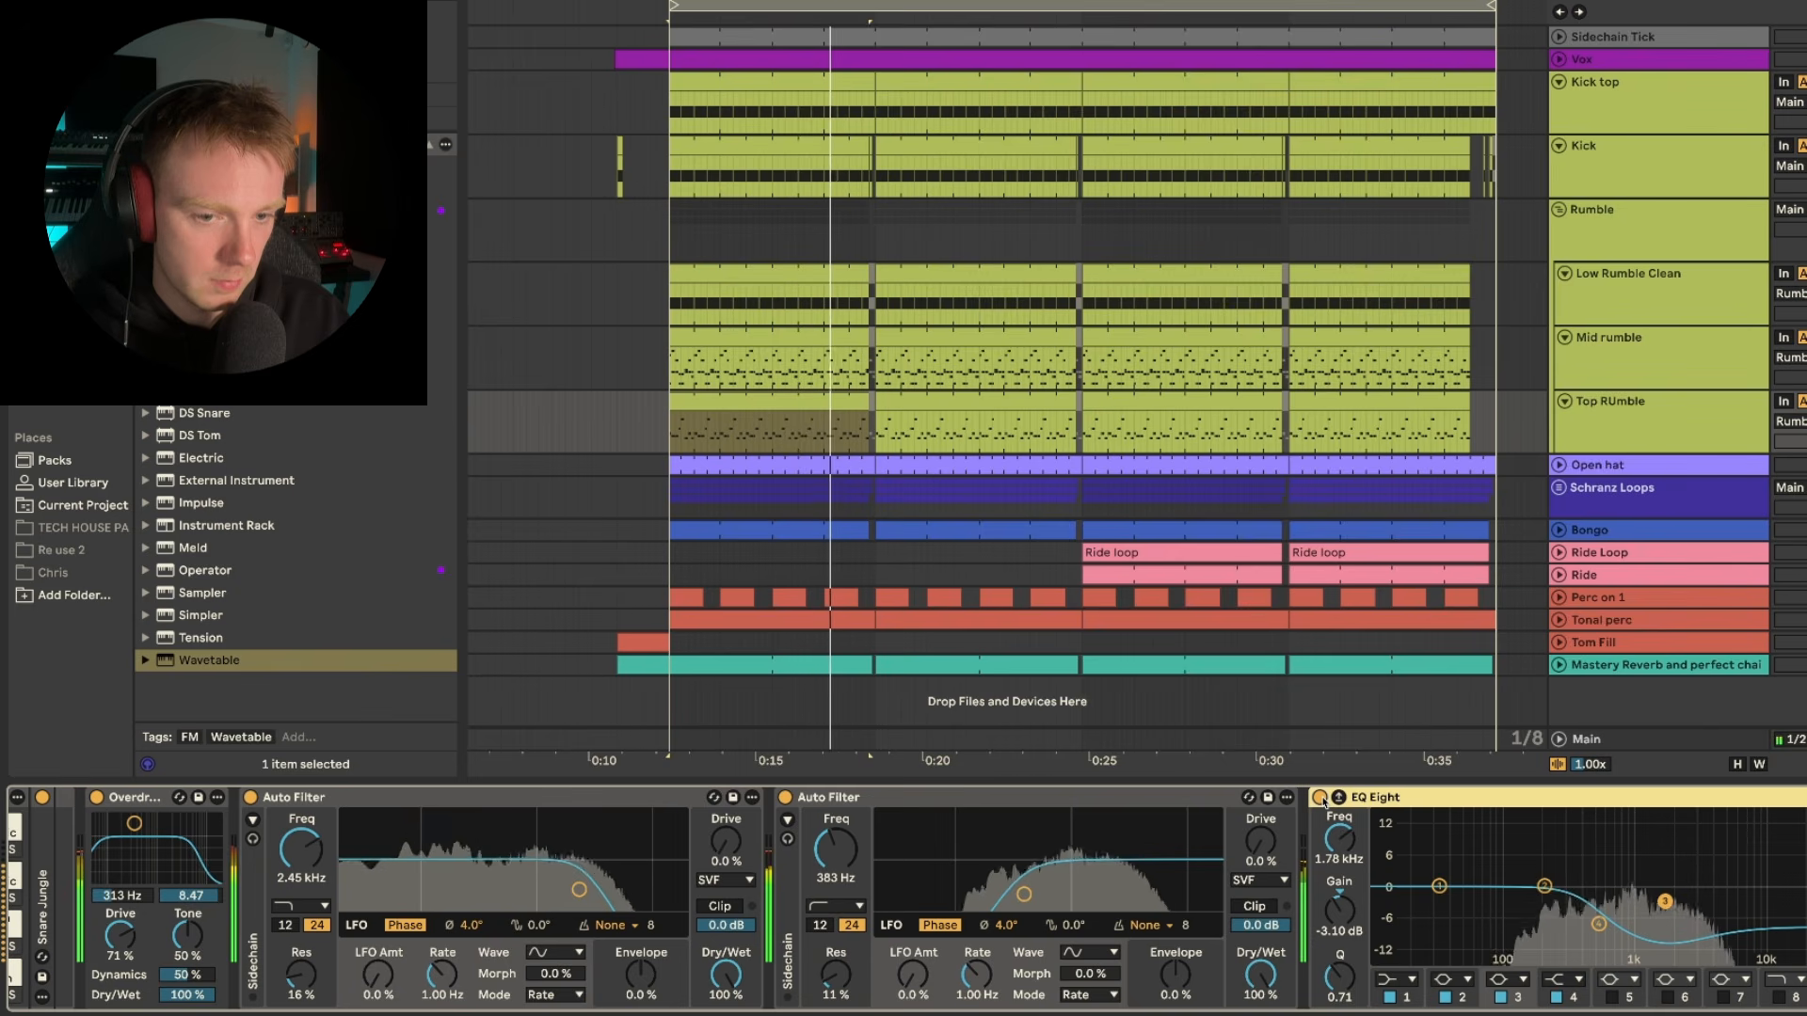
key(space)
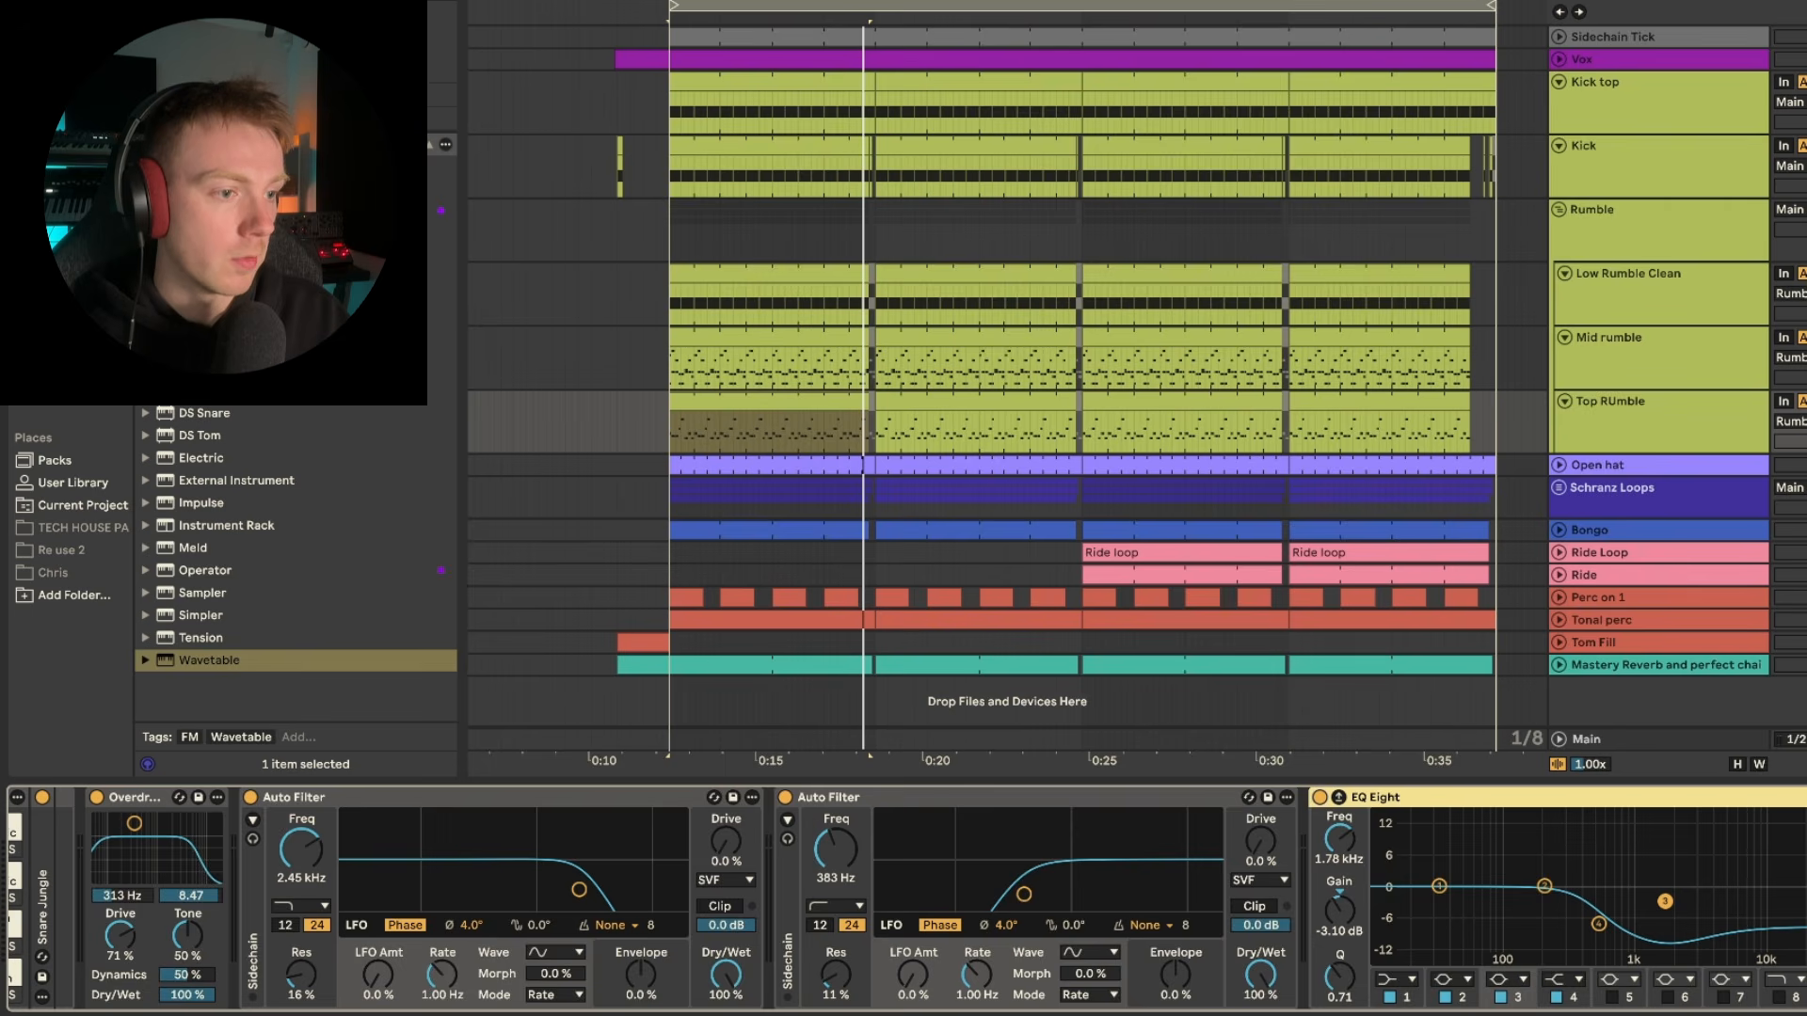
click(1638, 226)
key(space)
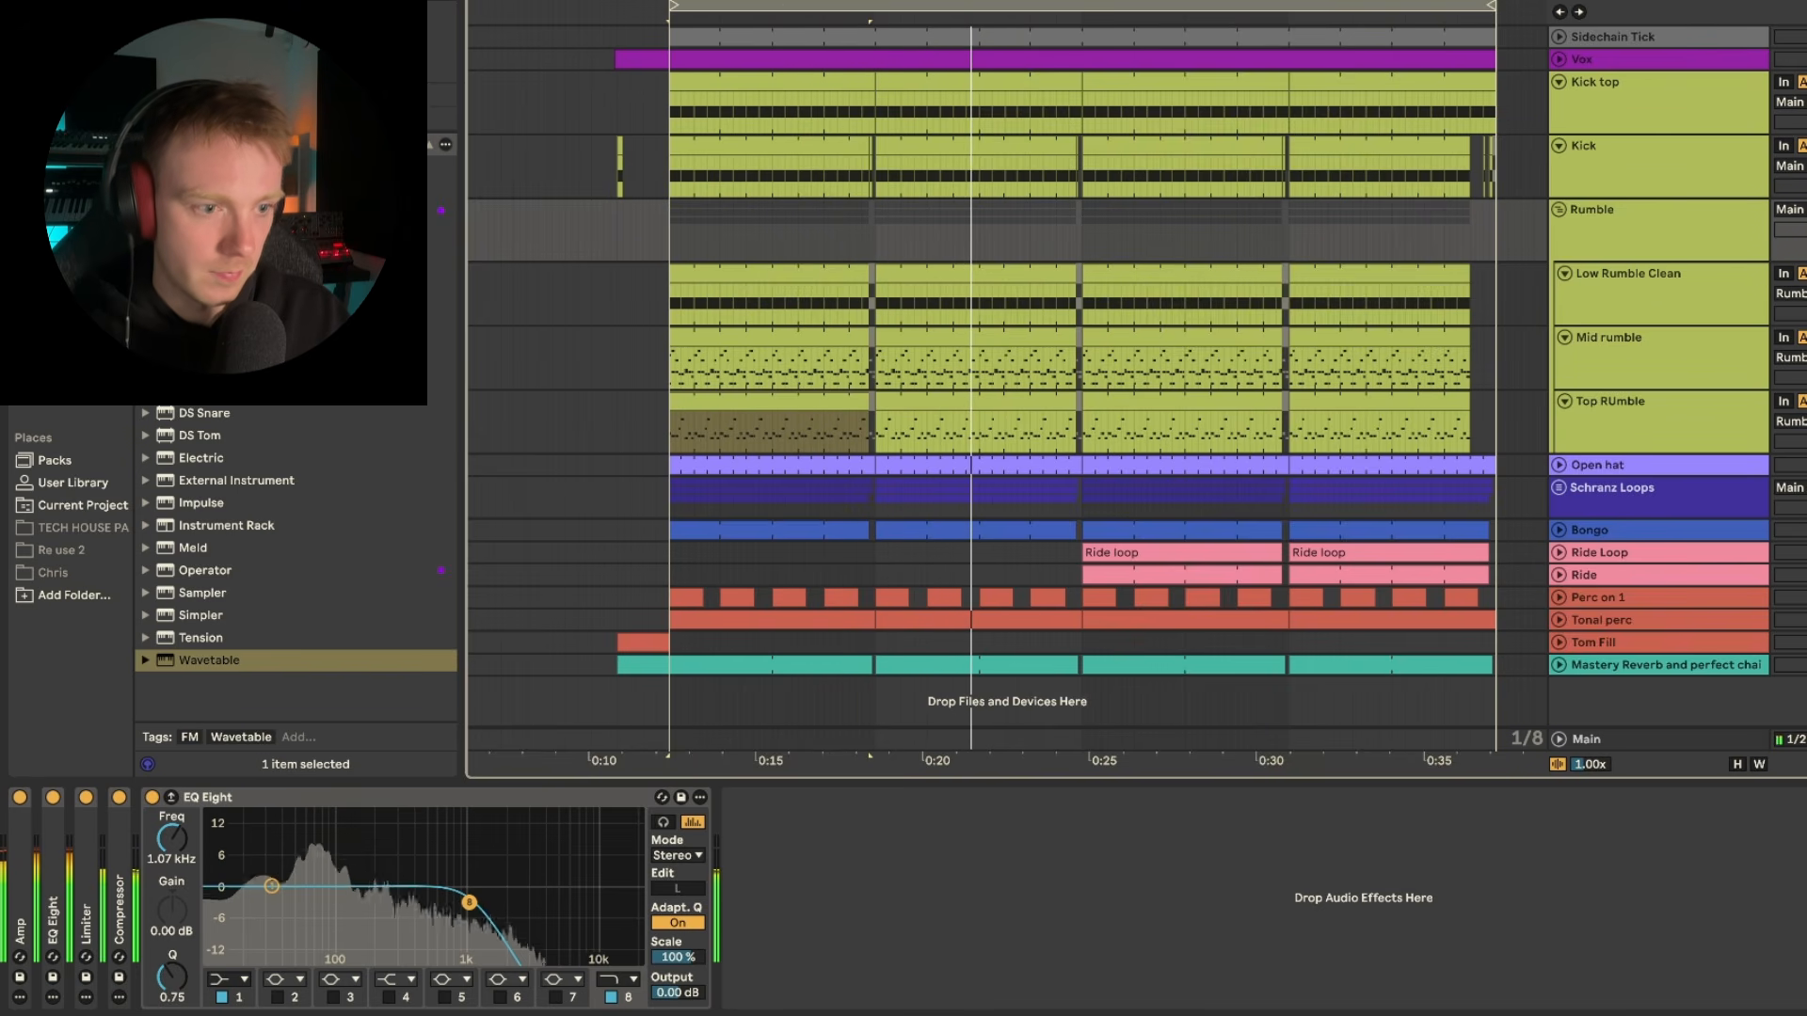
key(space)
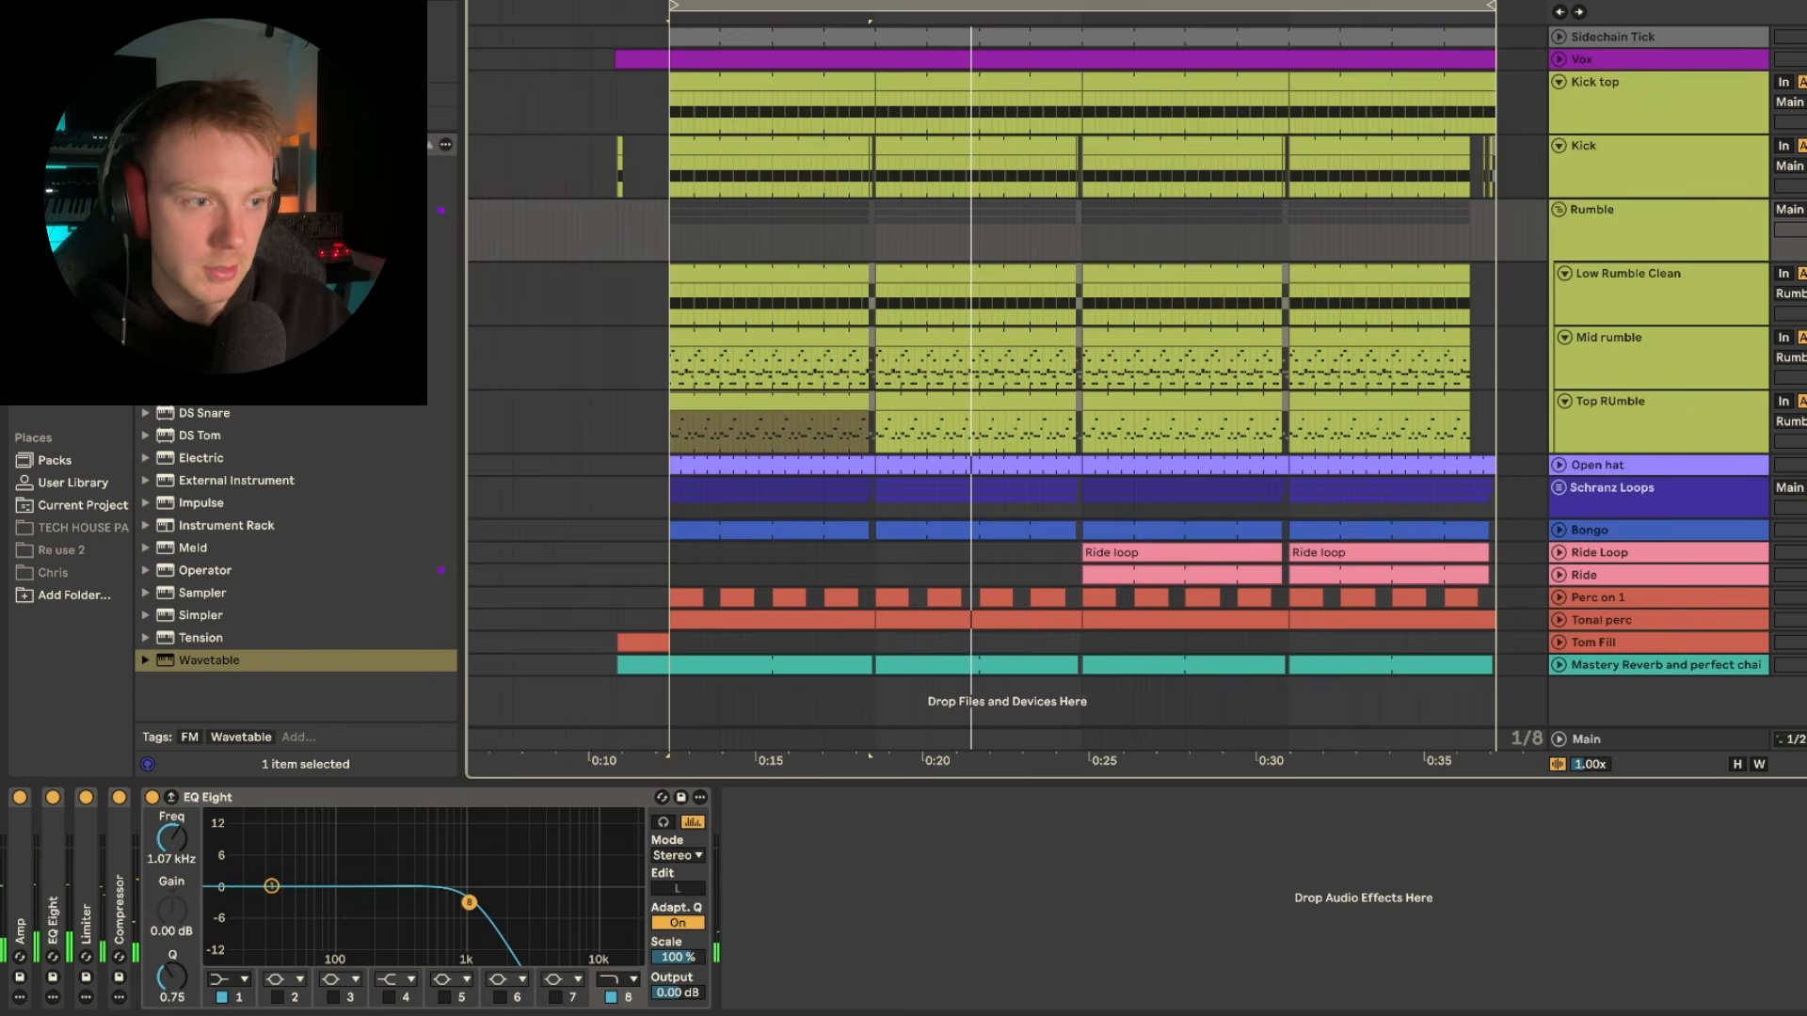
- Fold the Rumble group and audition the groove with its layers collapsed
click(1559, 209)
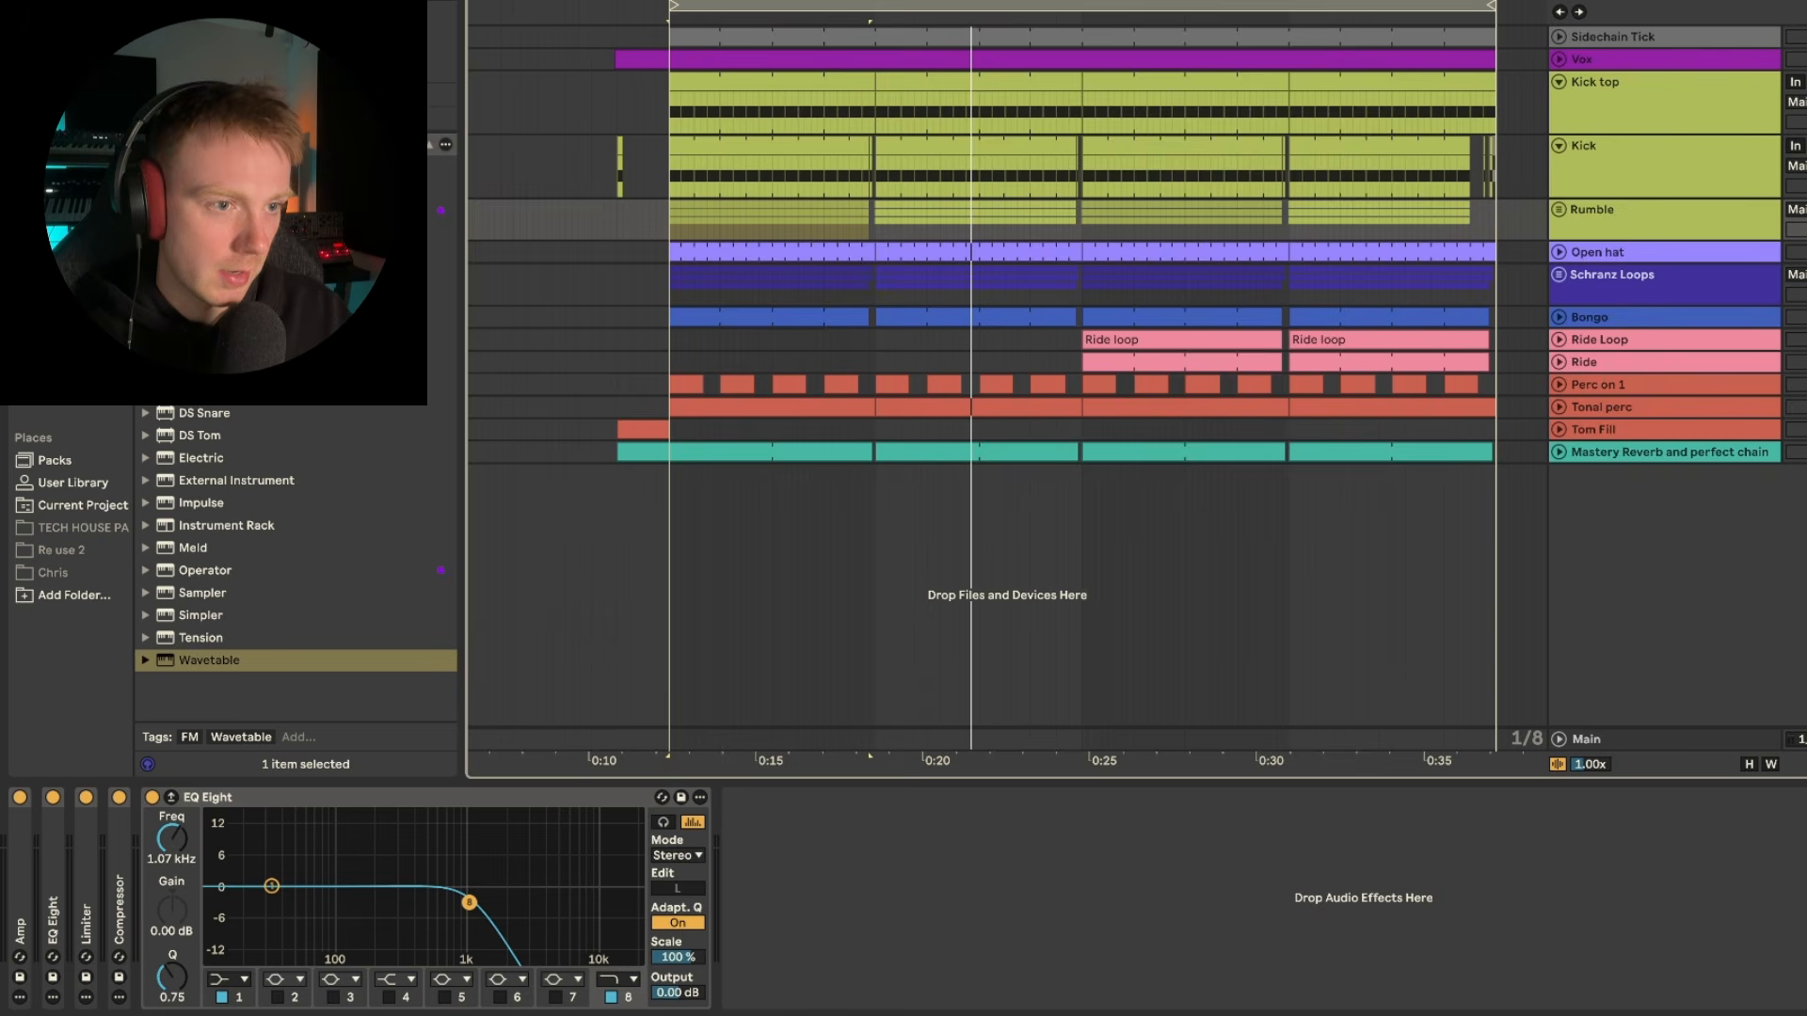
key(Up)
key(Up)
key(Down)
key(Down)
key(space)
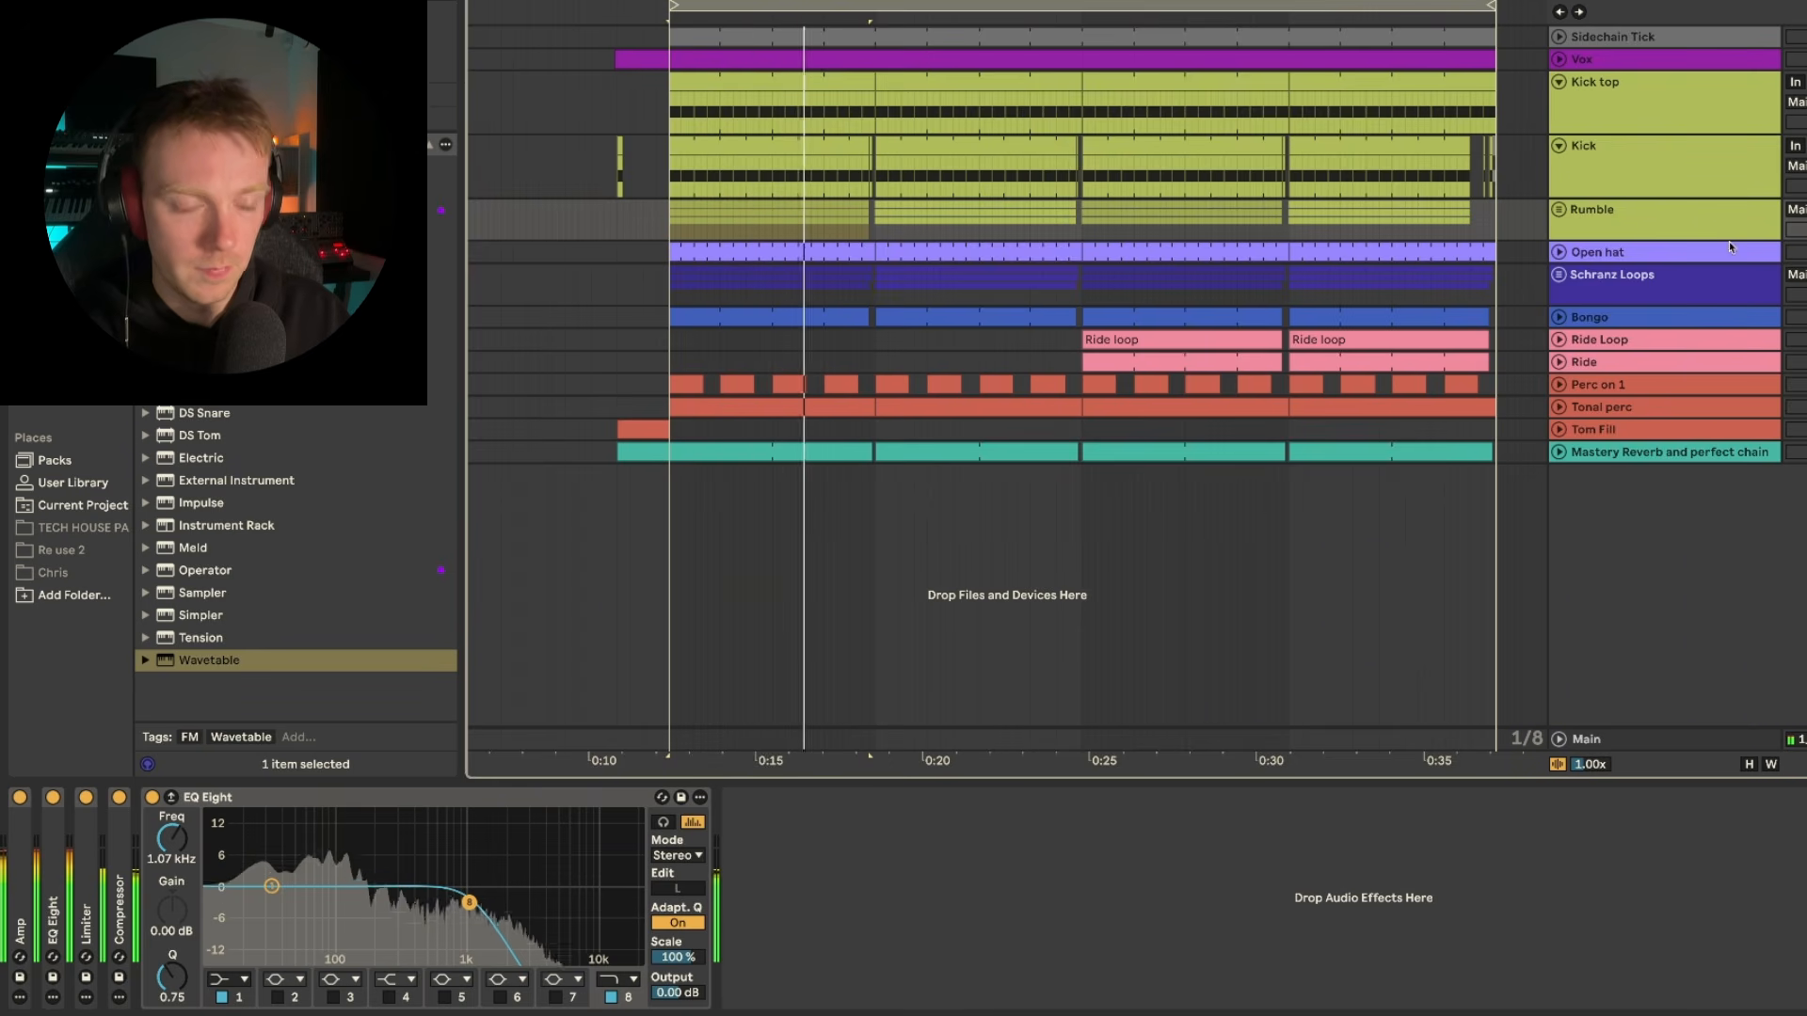
key(space)
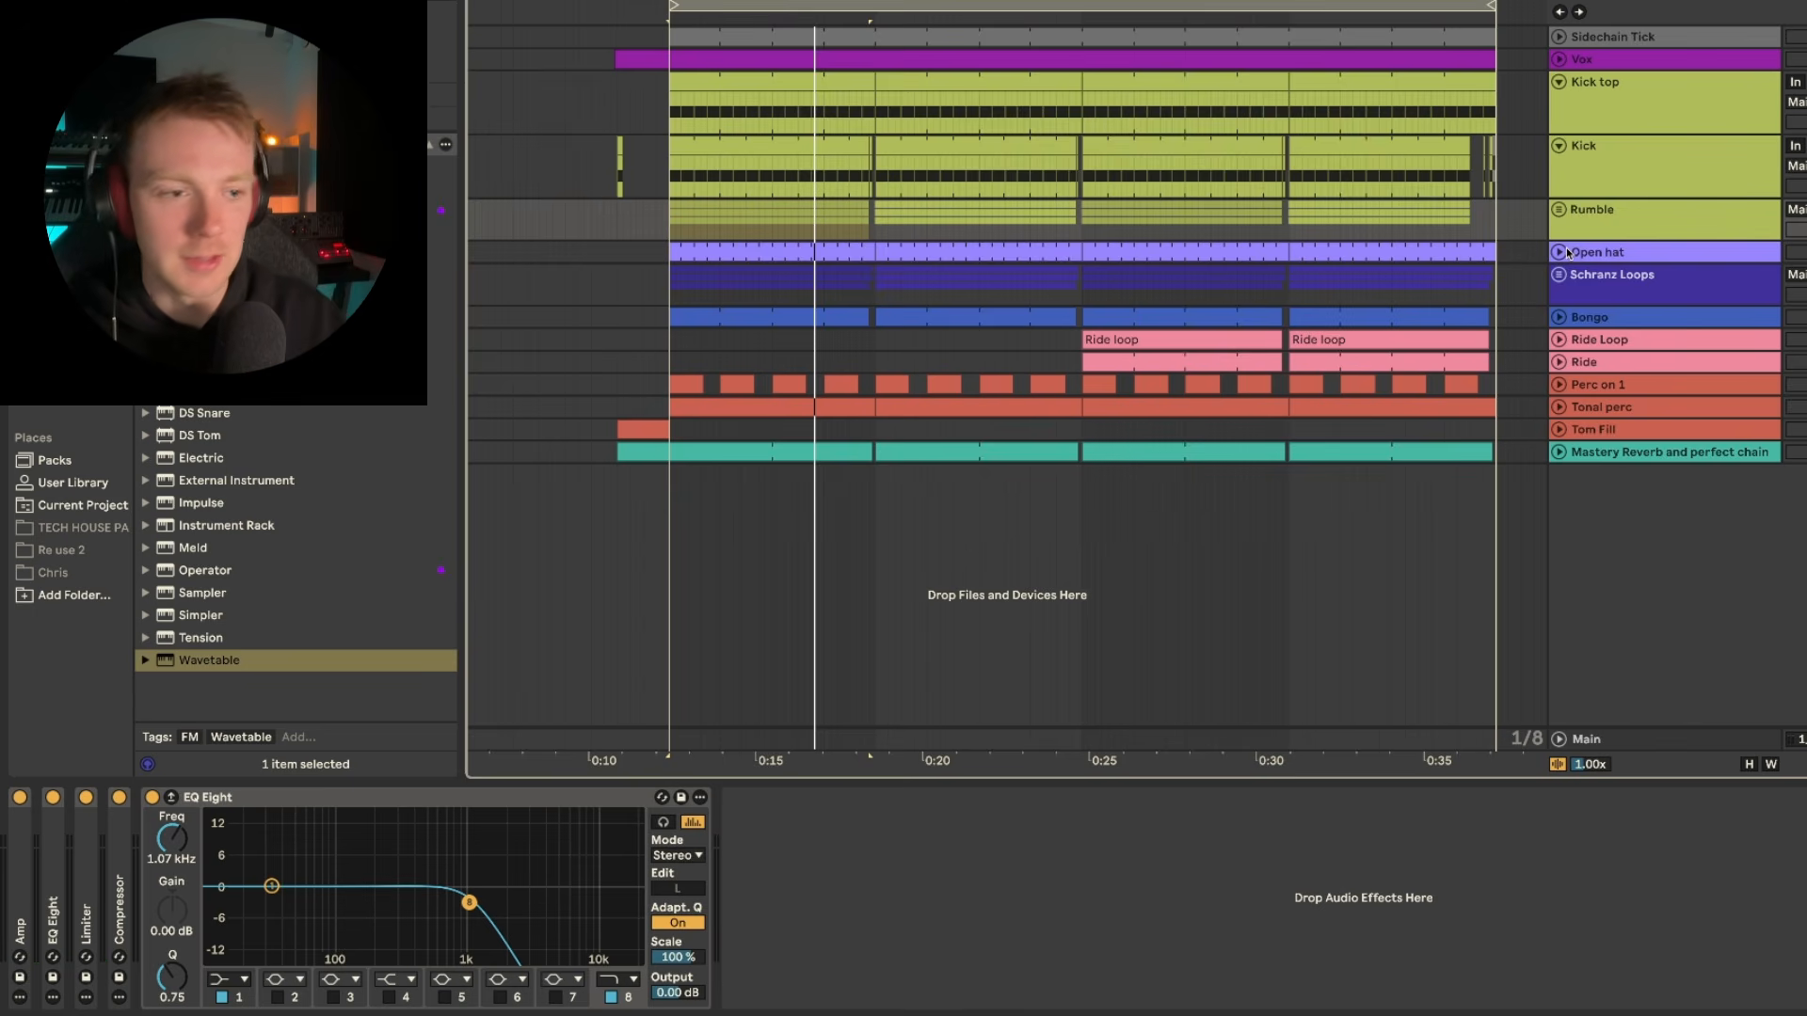
- Unfold the Open hat track and audition it with its sampler and Utility displayed
click(1562, 252)
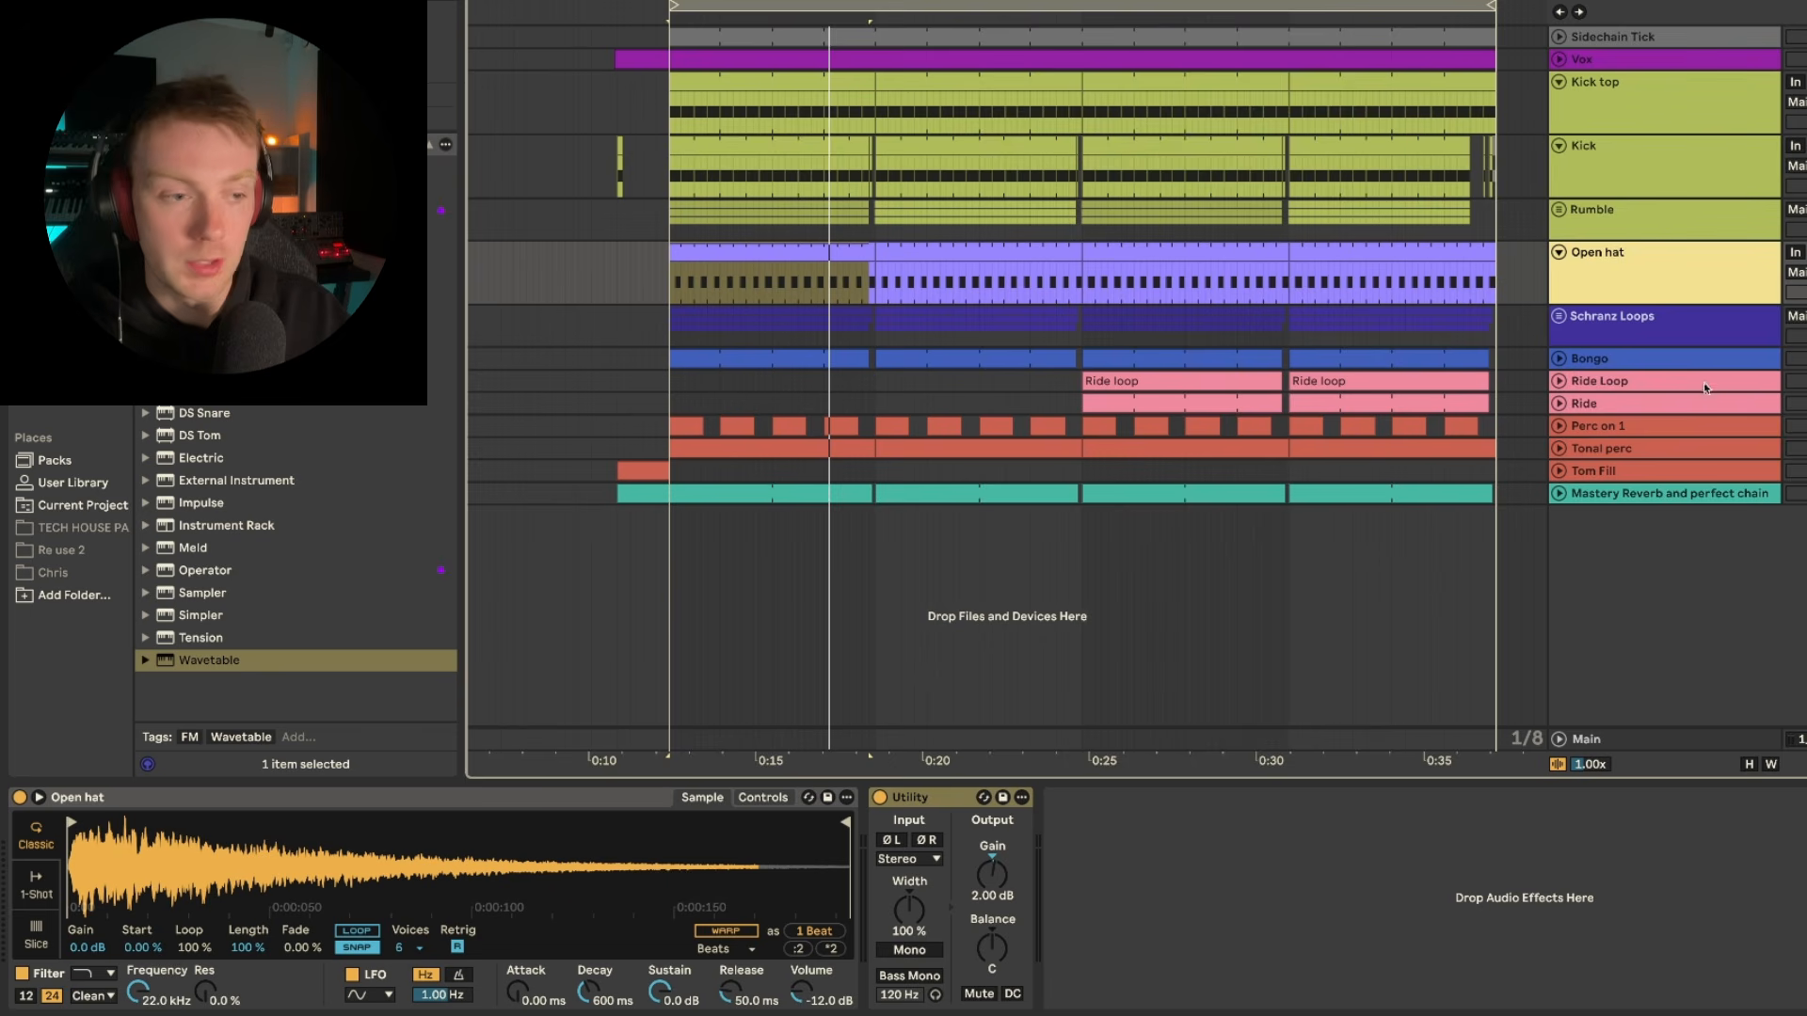
key(space)
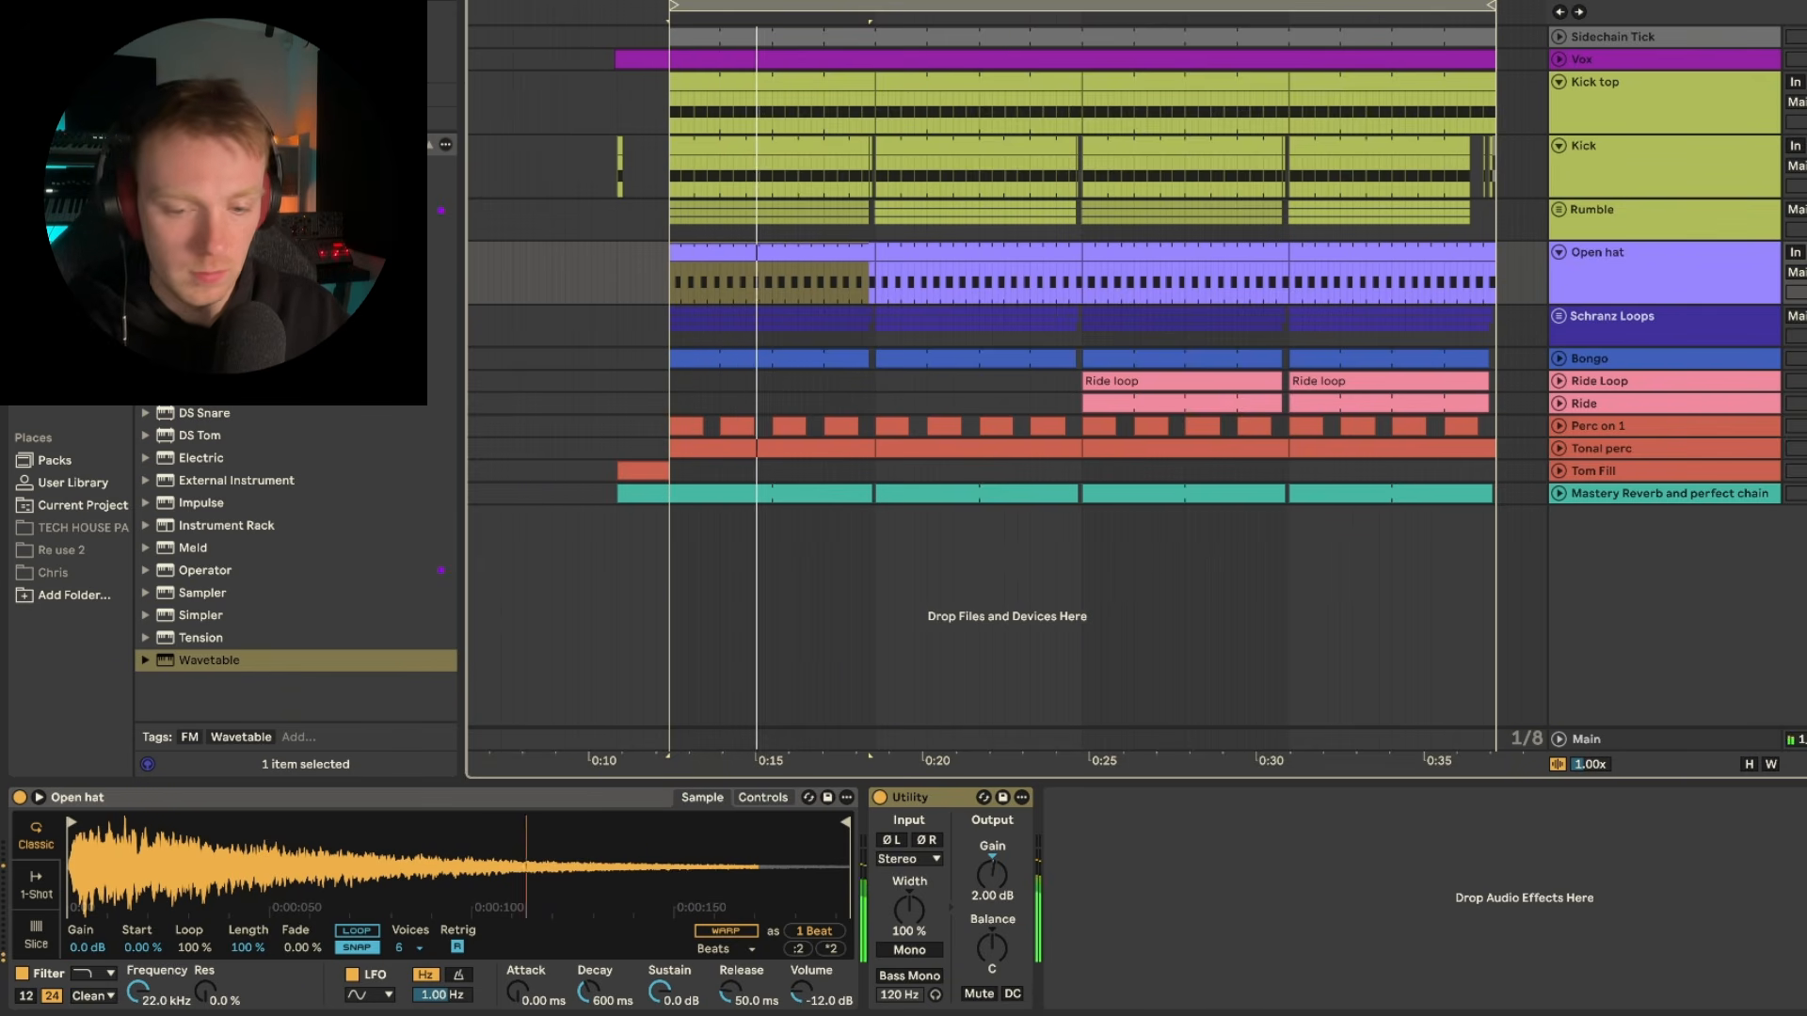
- Unfold the Schranz Loops group and show the Rimshot track's device chain
click(1559, 321)
scroll(1621, 323, down, 2)
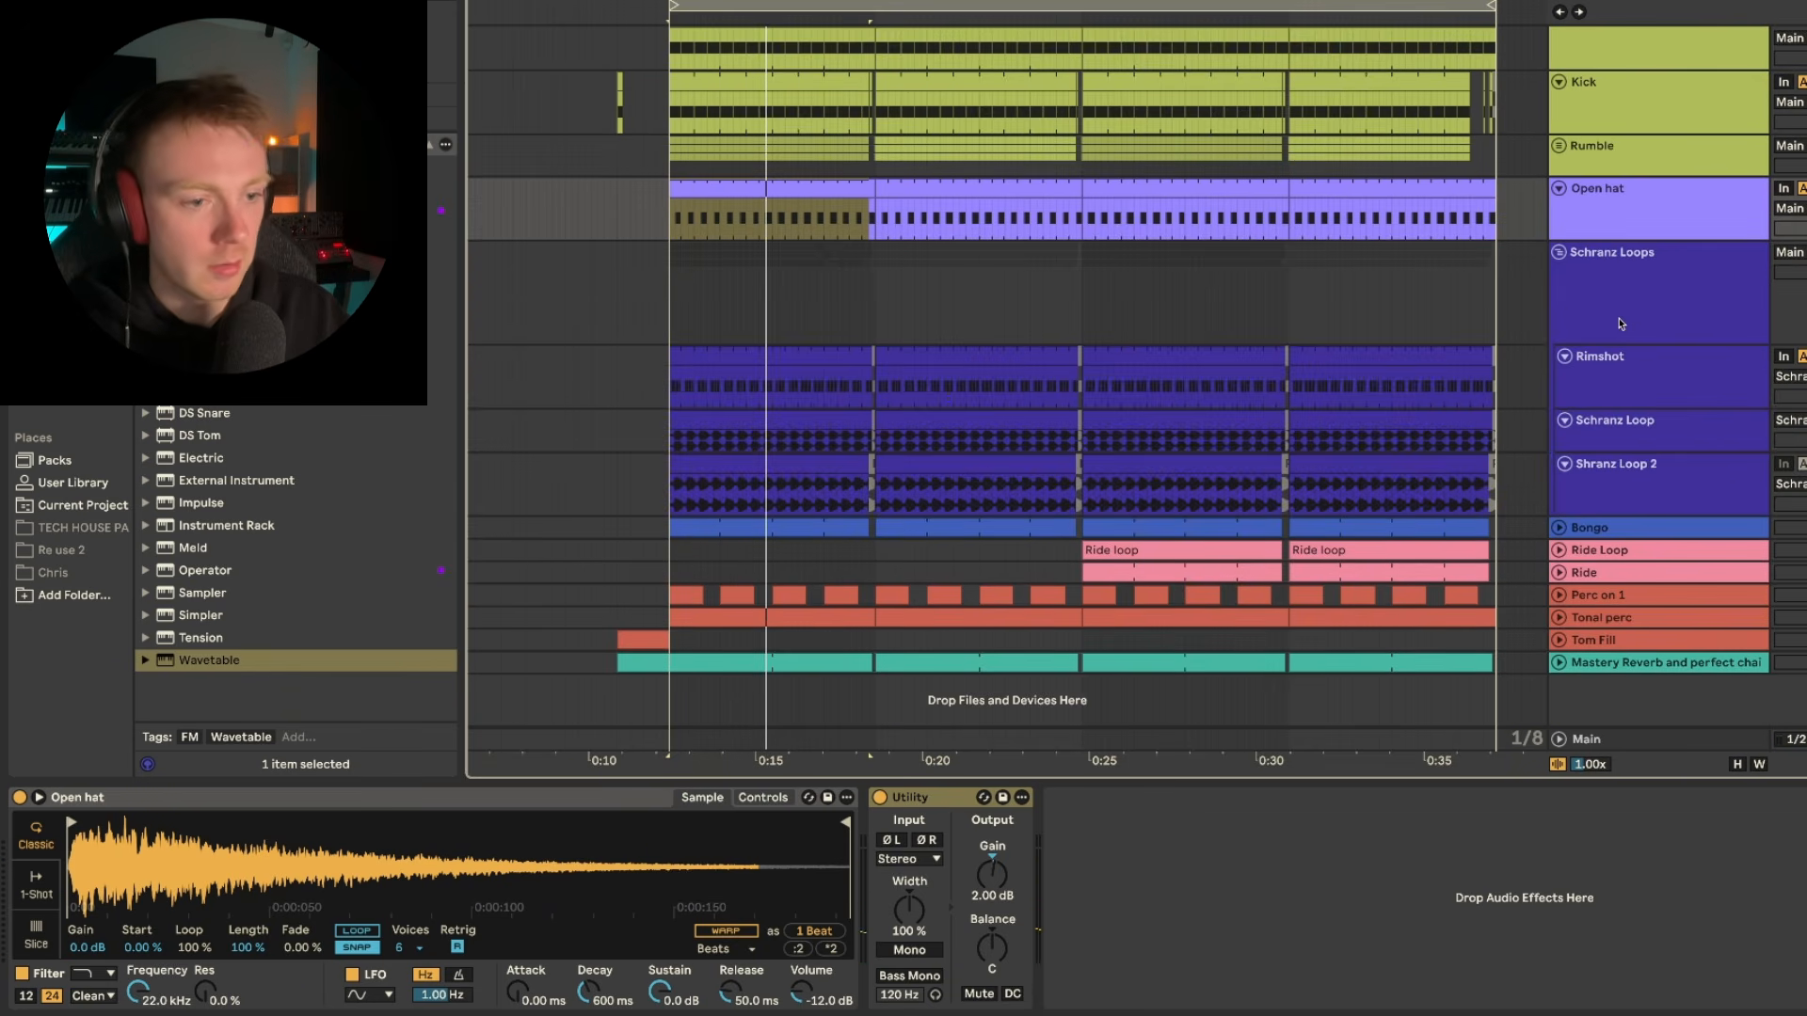
click(1622, 365)
click(1622, 323)
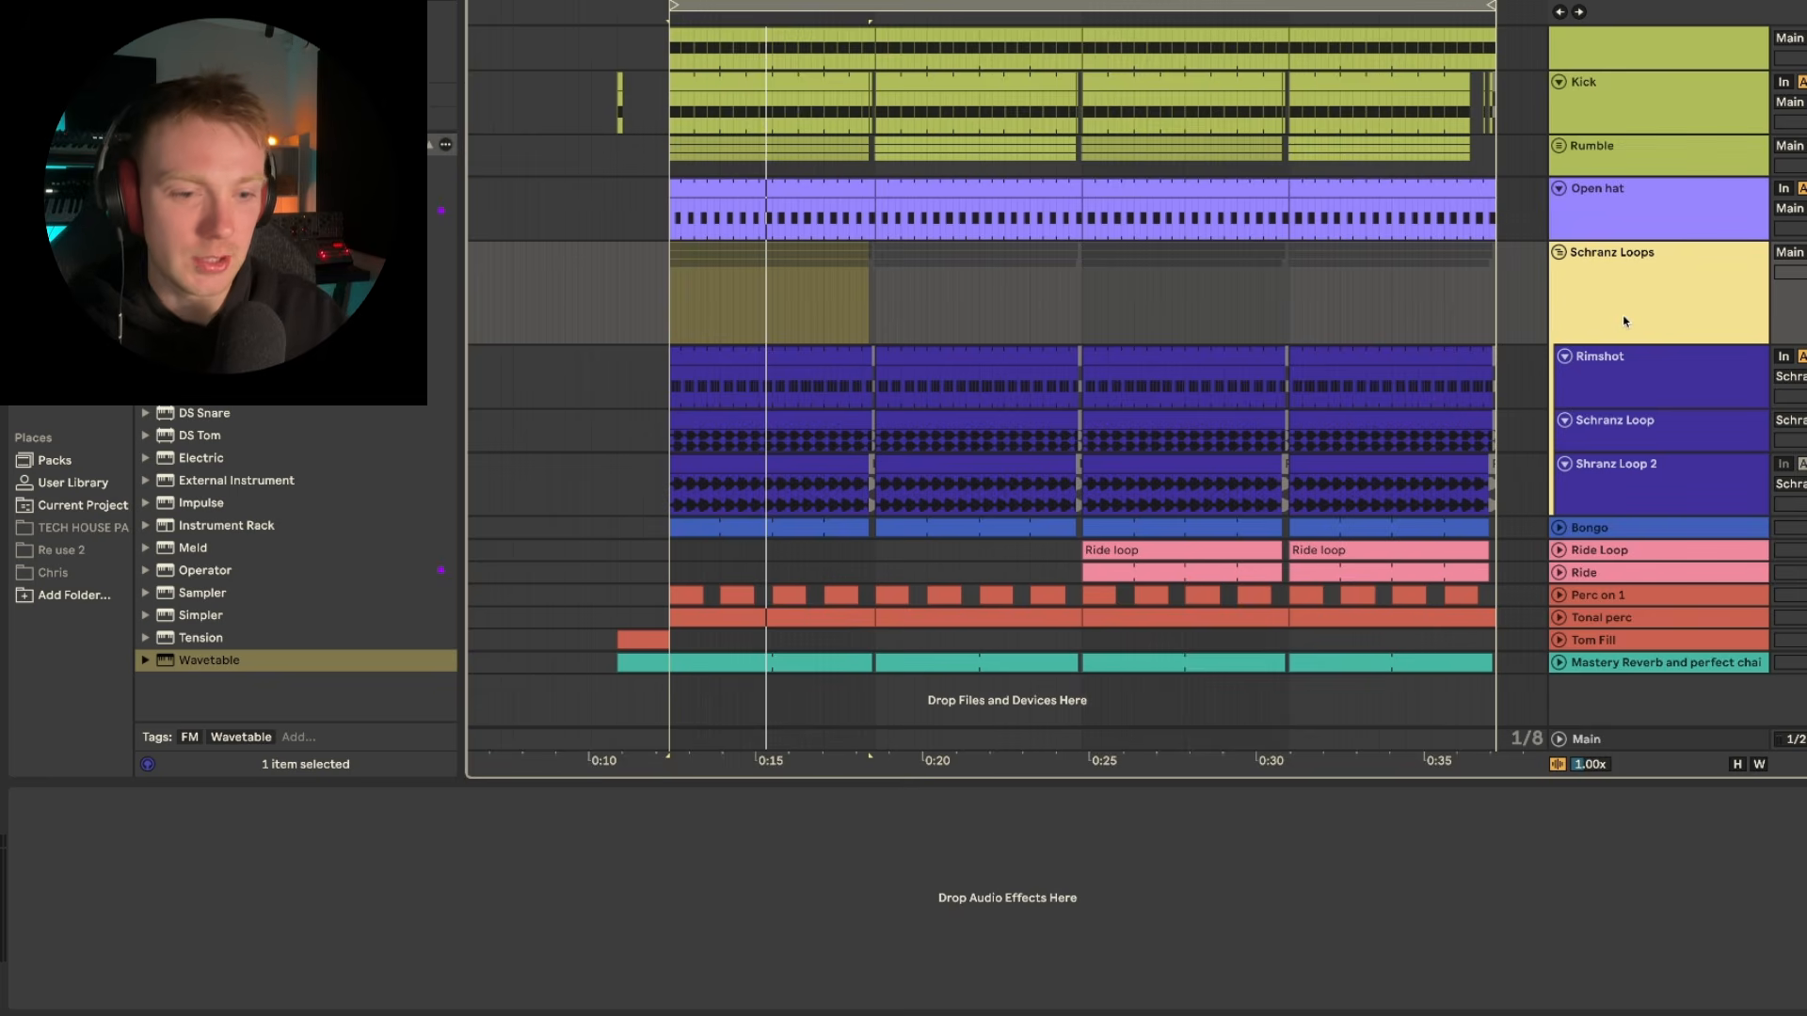
click(1654, 375)
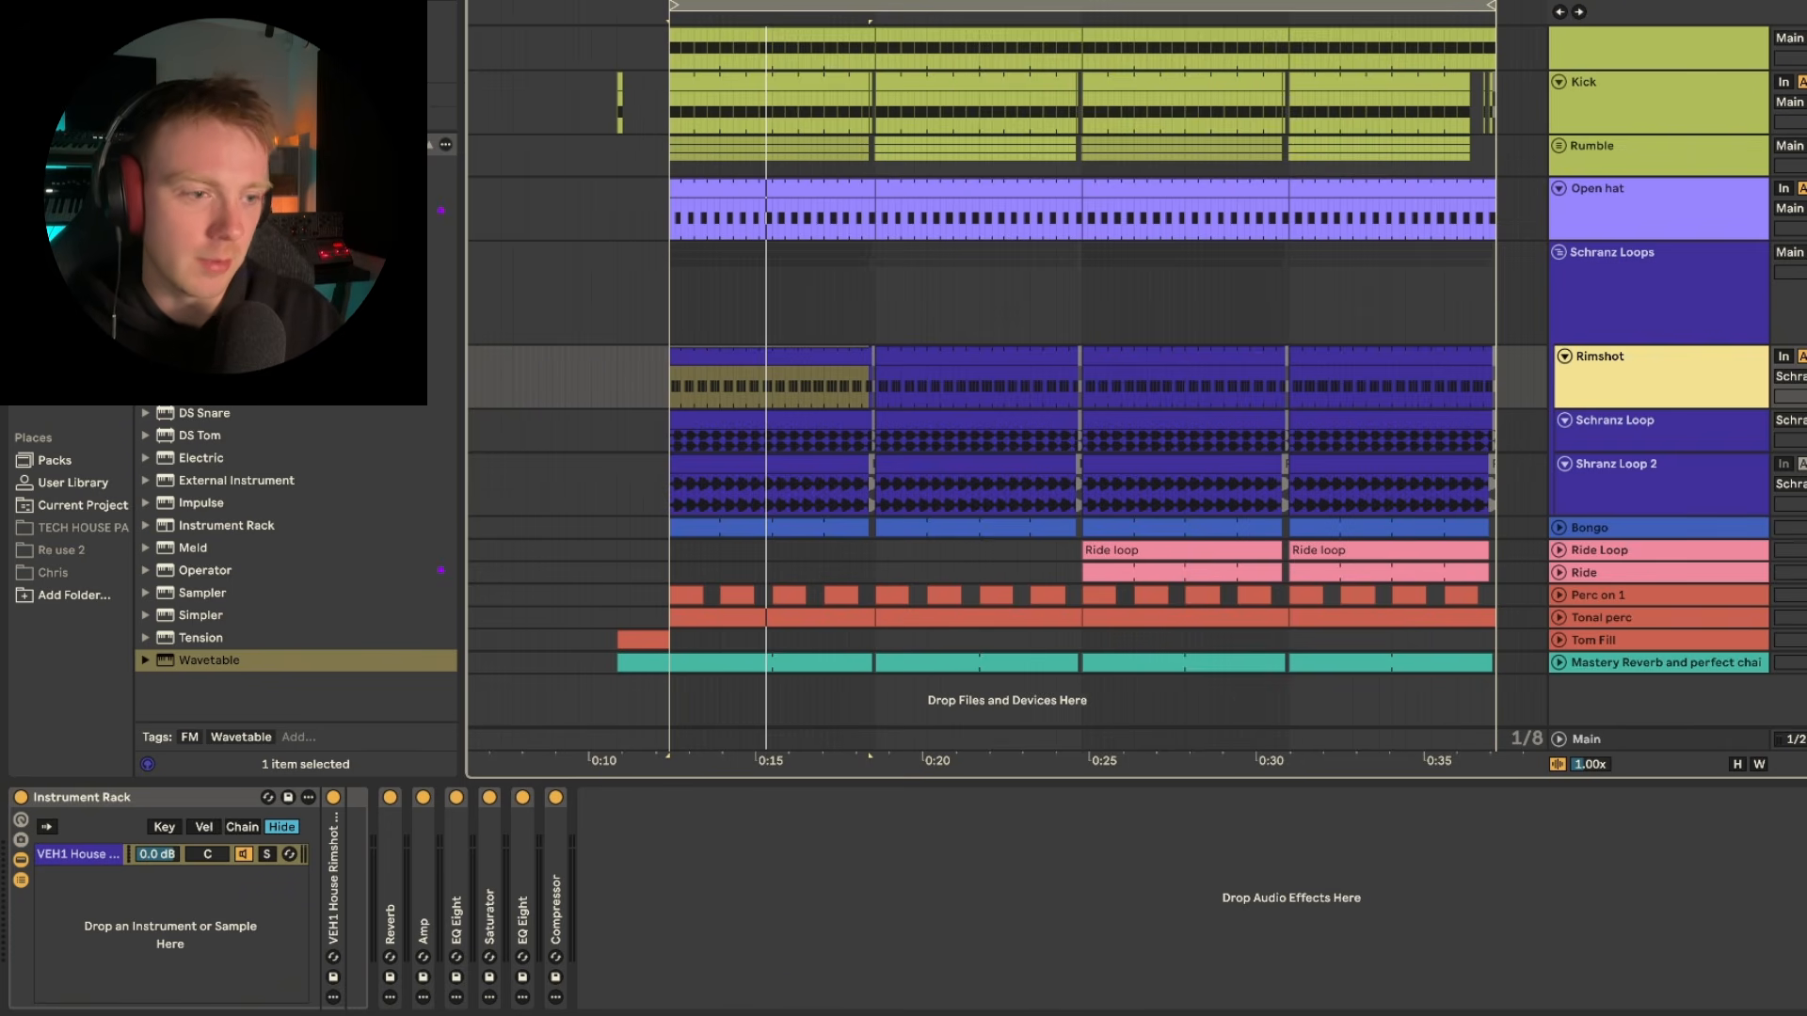
- Audition the complete Schranz Loops group
click(1798, 363)
click(1798, 259)
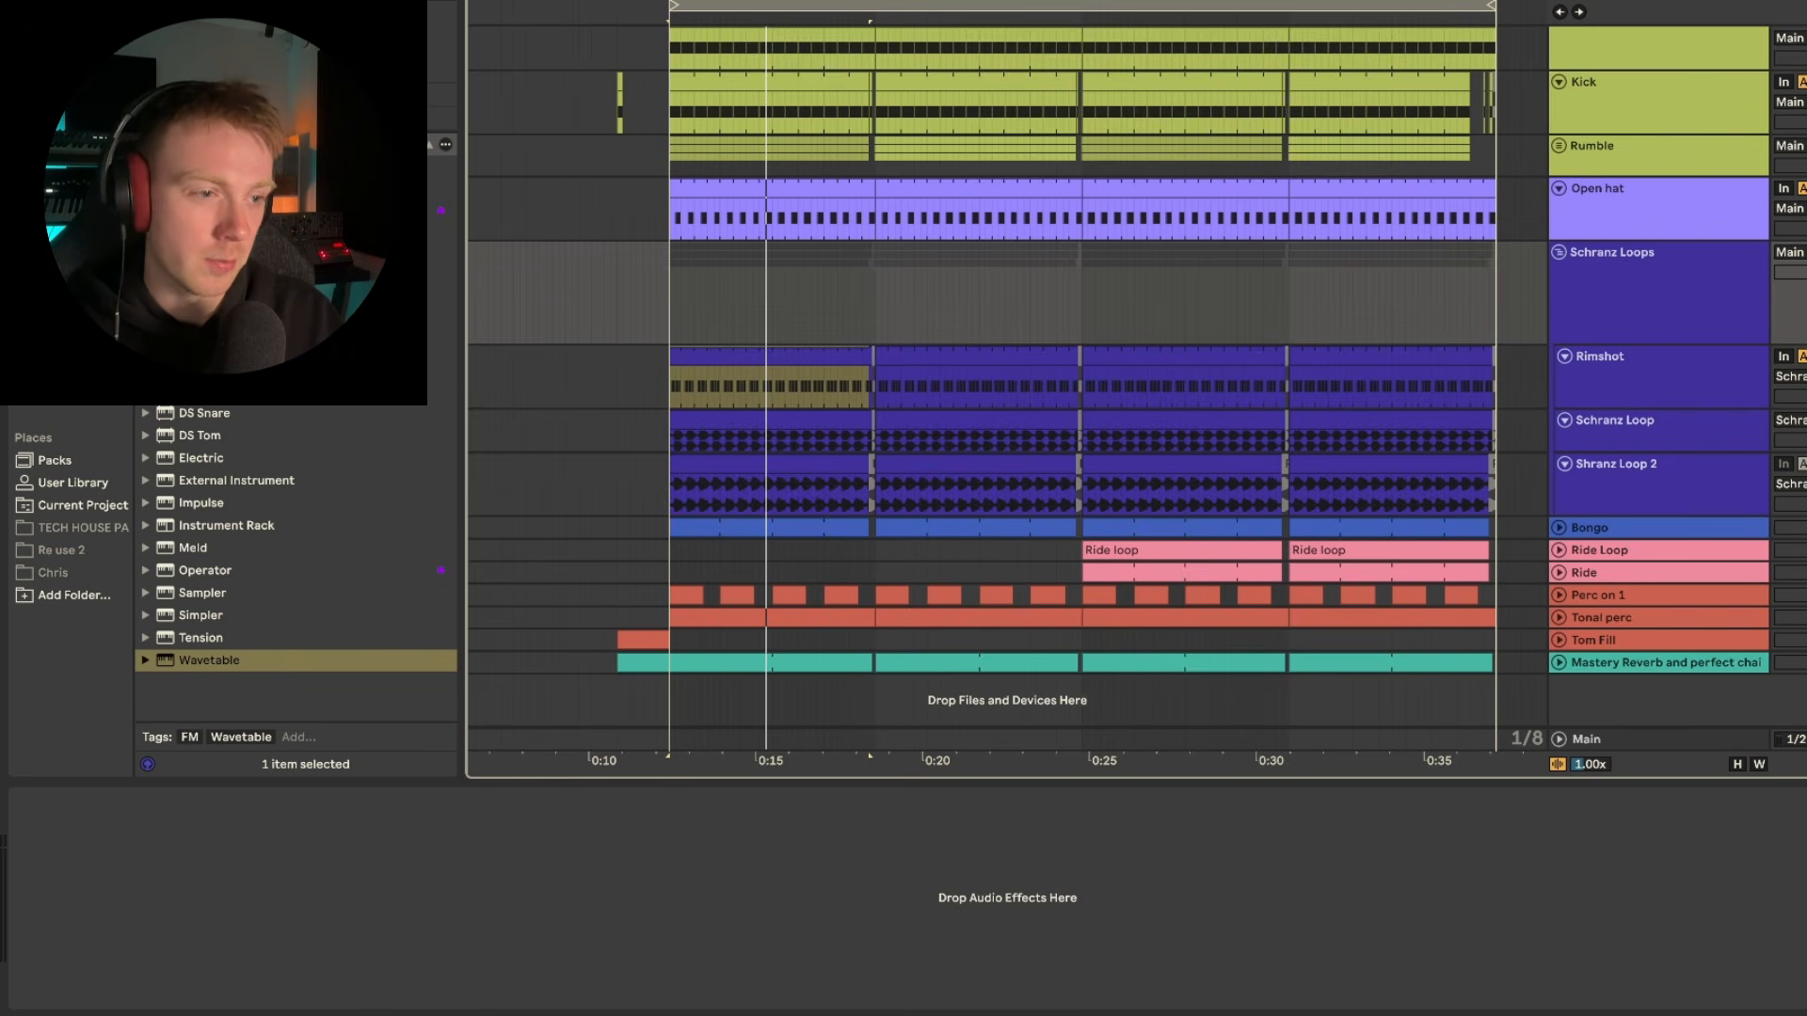
click(1663, 306)
key(space)
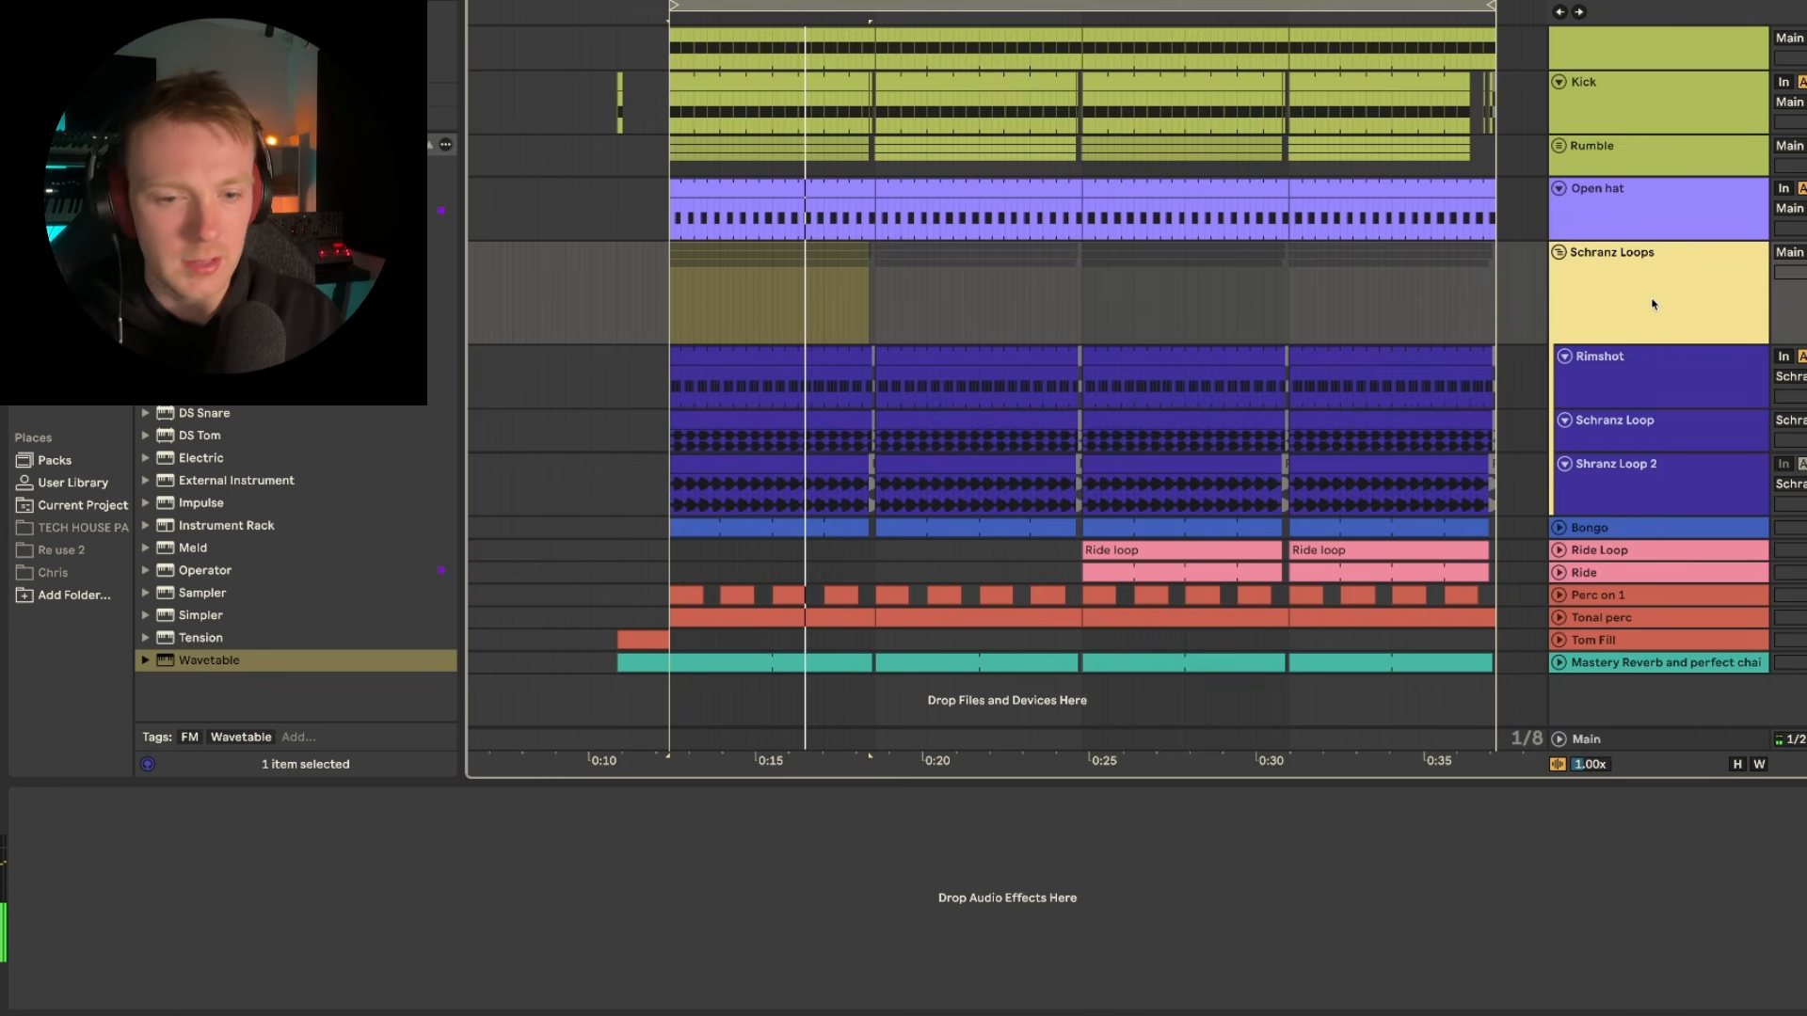
- Audition the Rimshot track and expand its Reverb, Amp, first EQ Eight and Saturator devices
click(1649, 366)
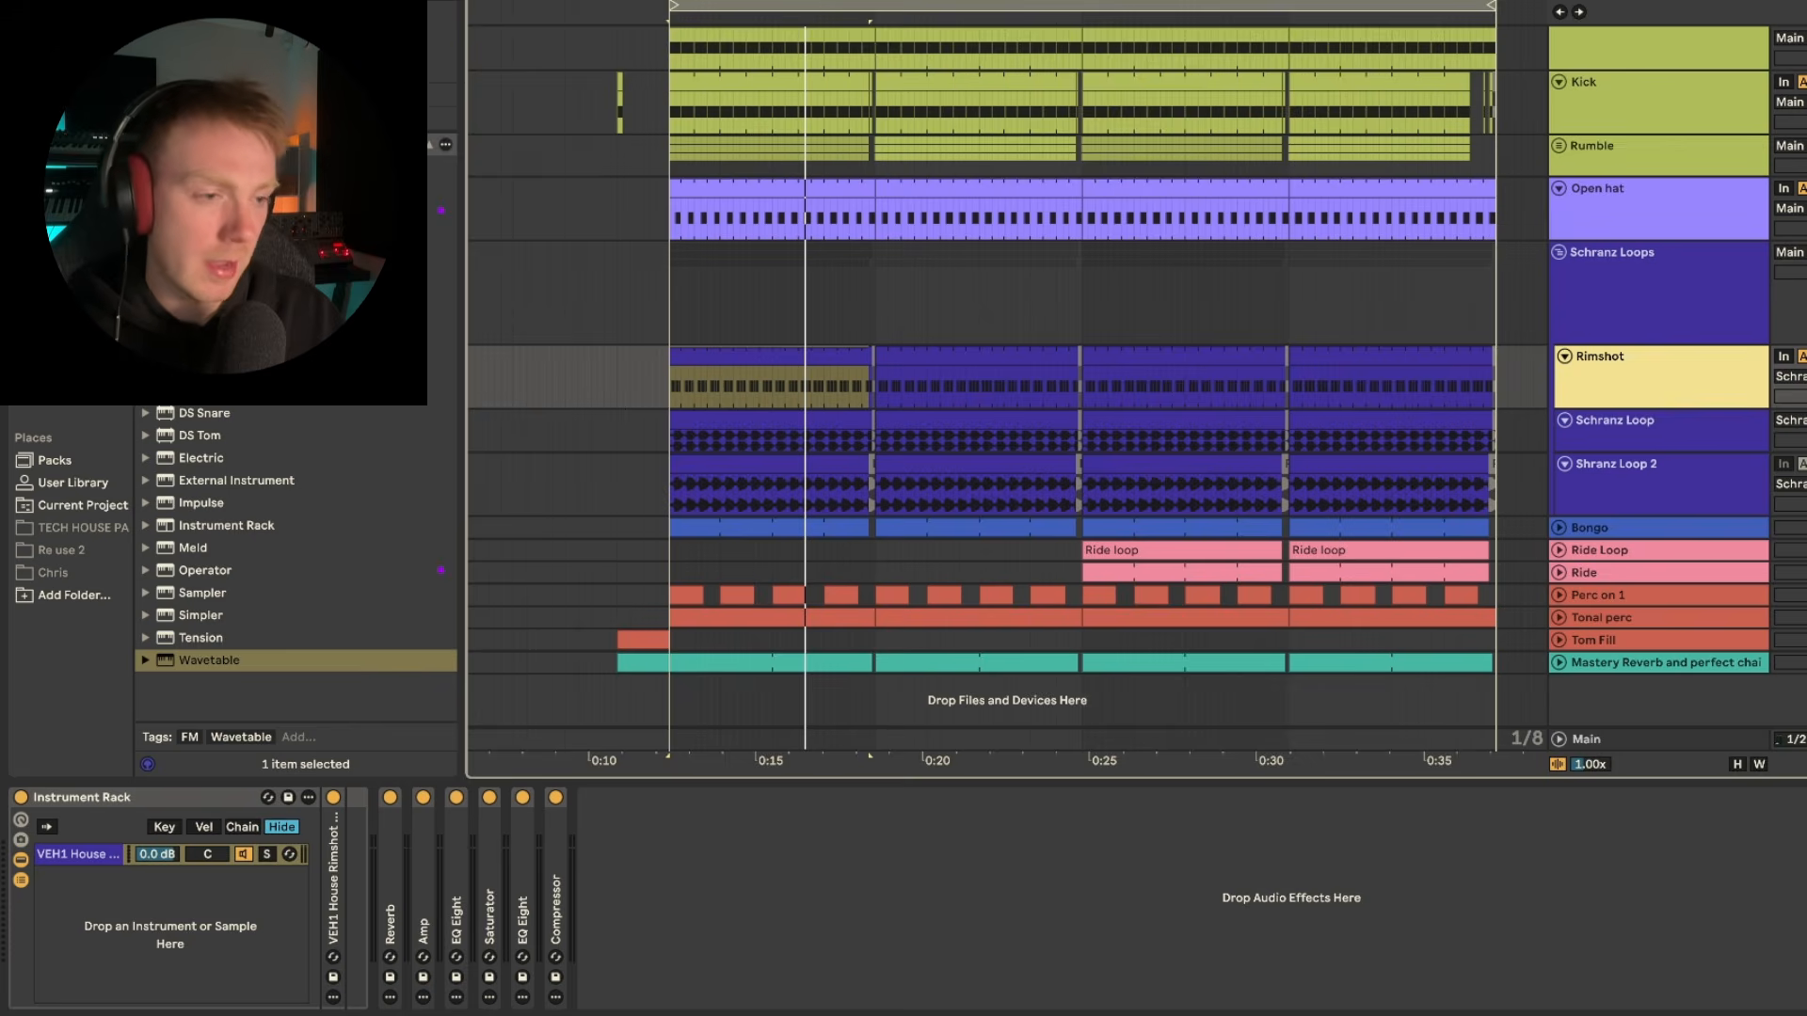
key(space)
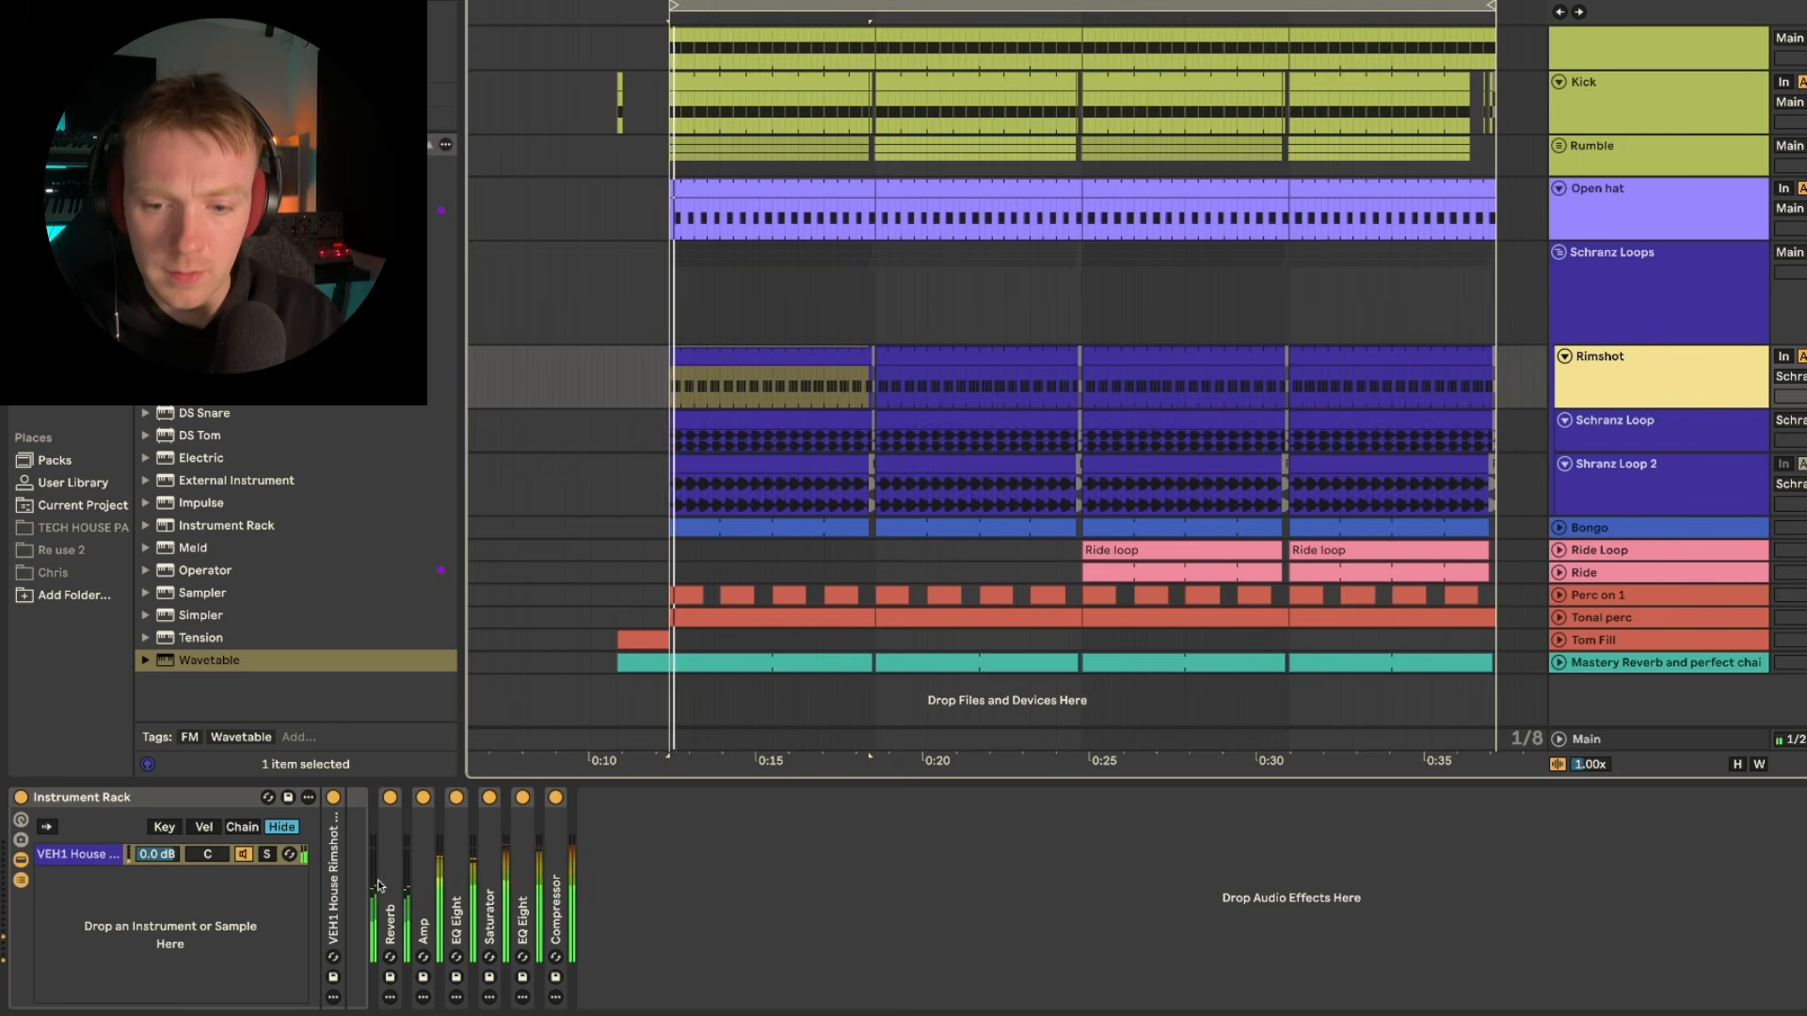
double_click(391, 887)
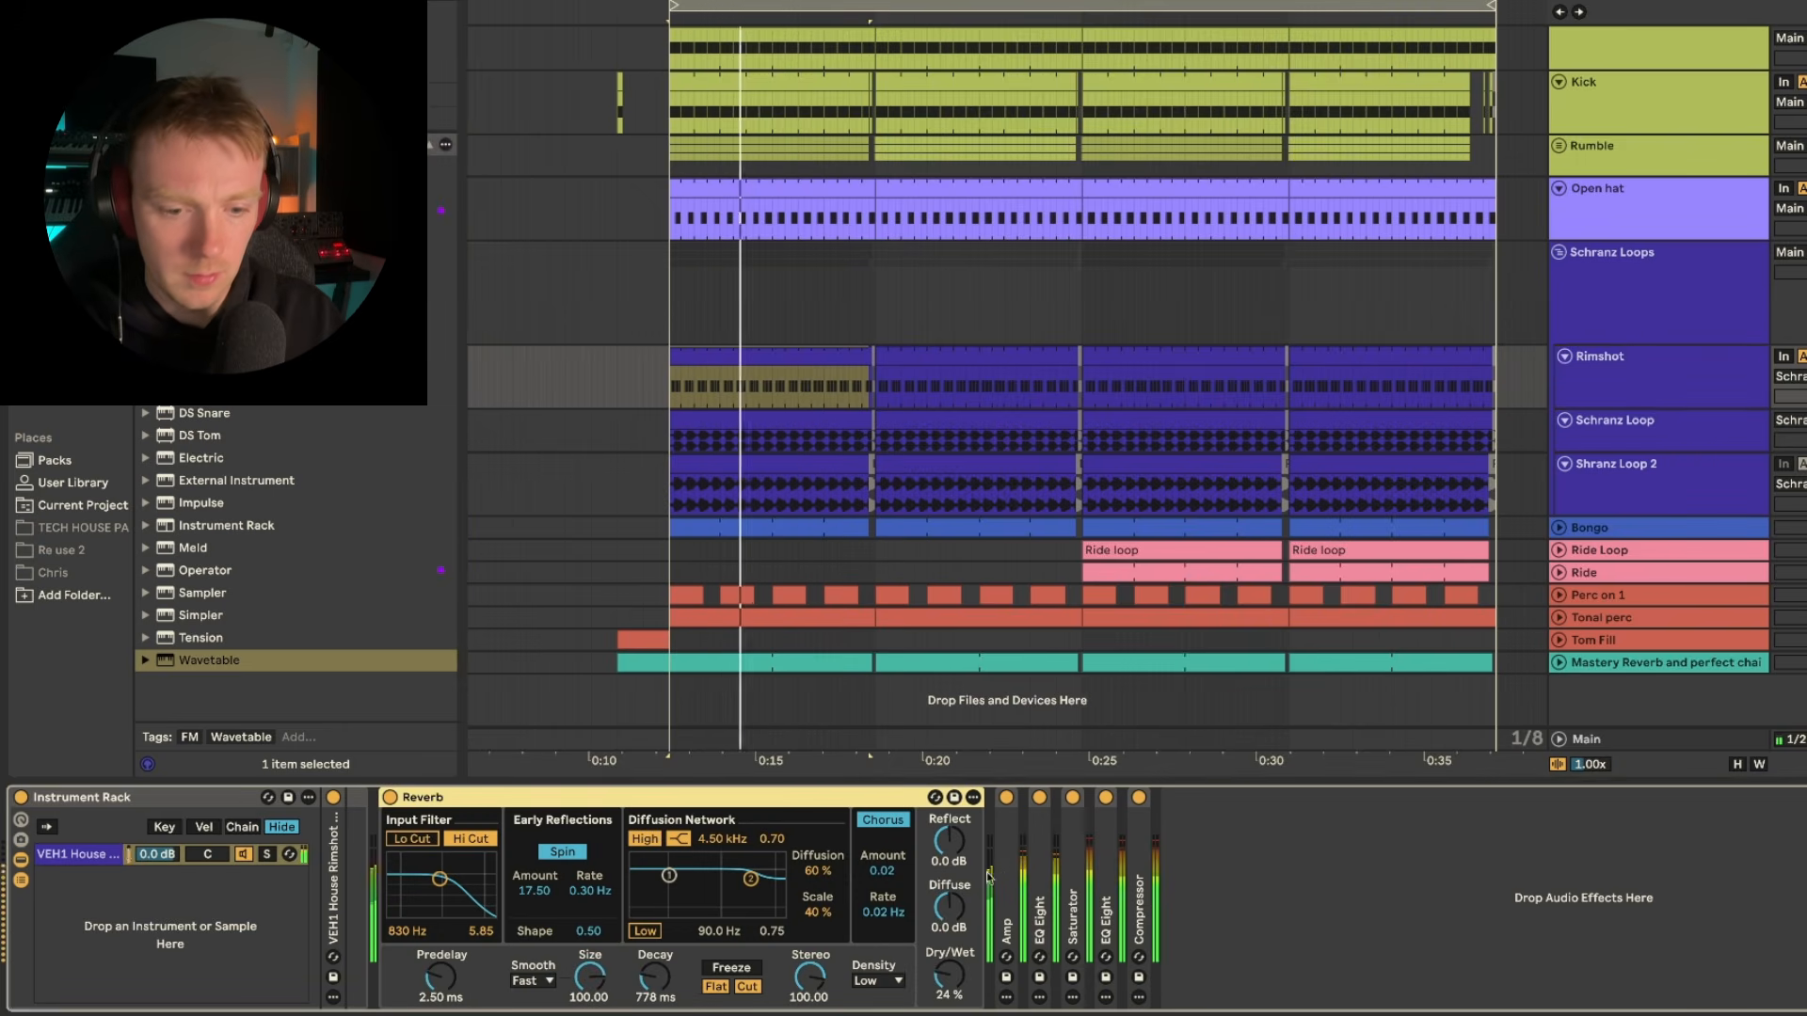
double_click(1006, 927)
double_click(1402, 867)
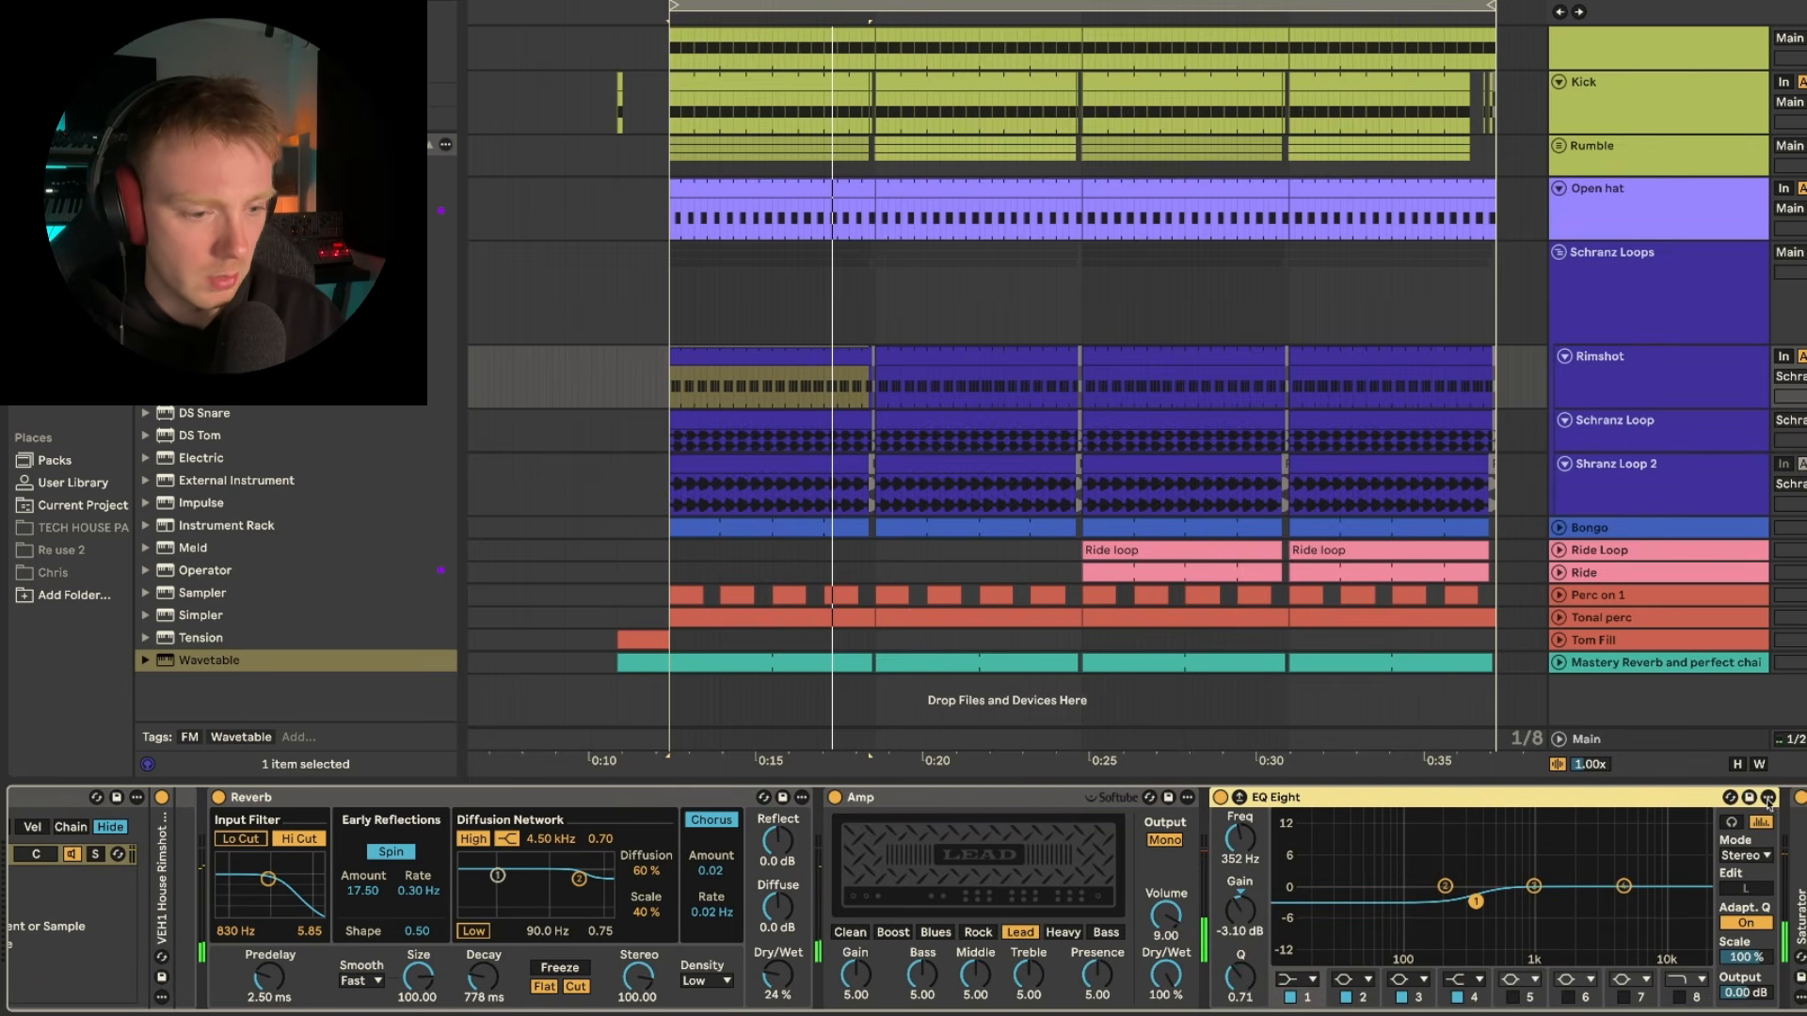
double_click(1801, 844)
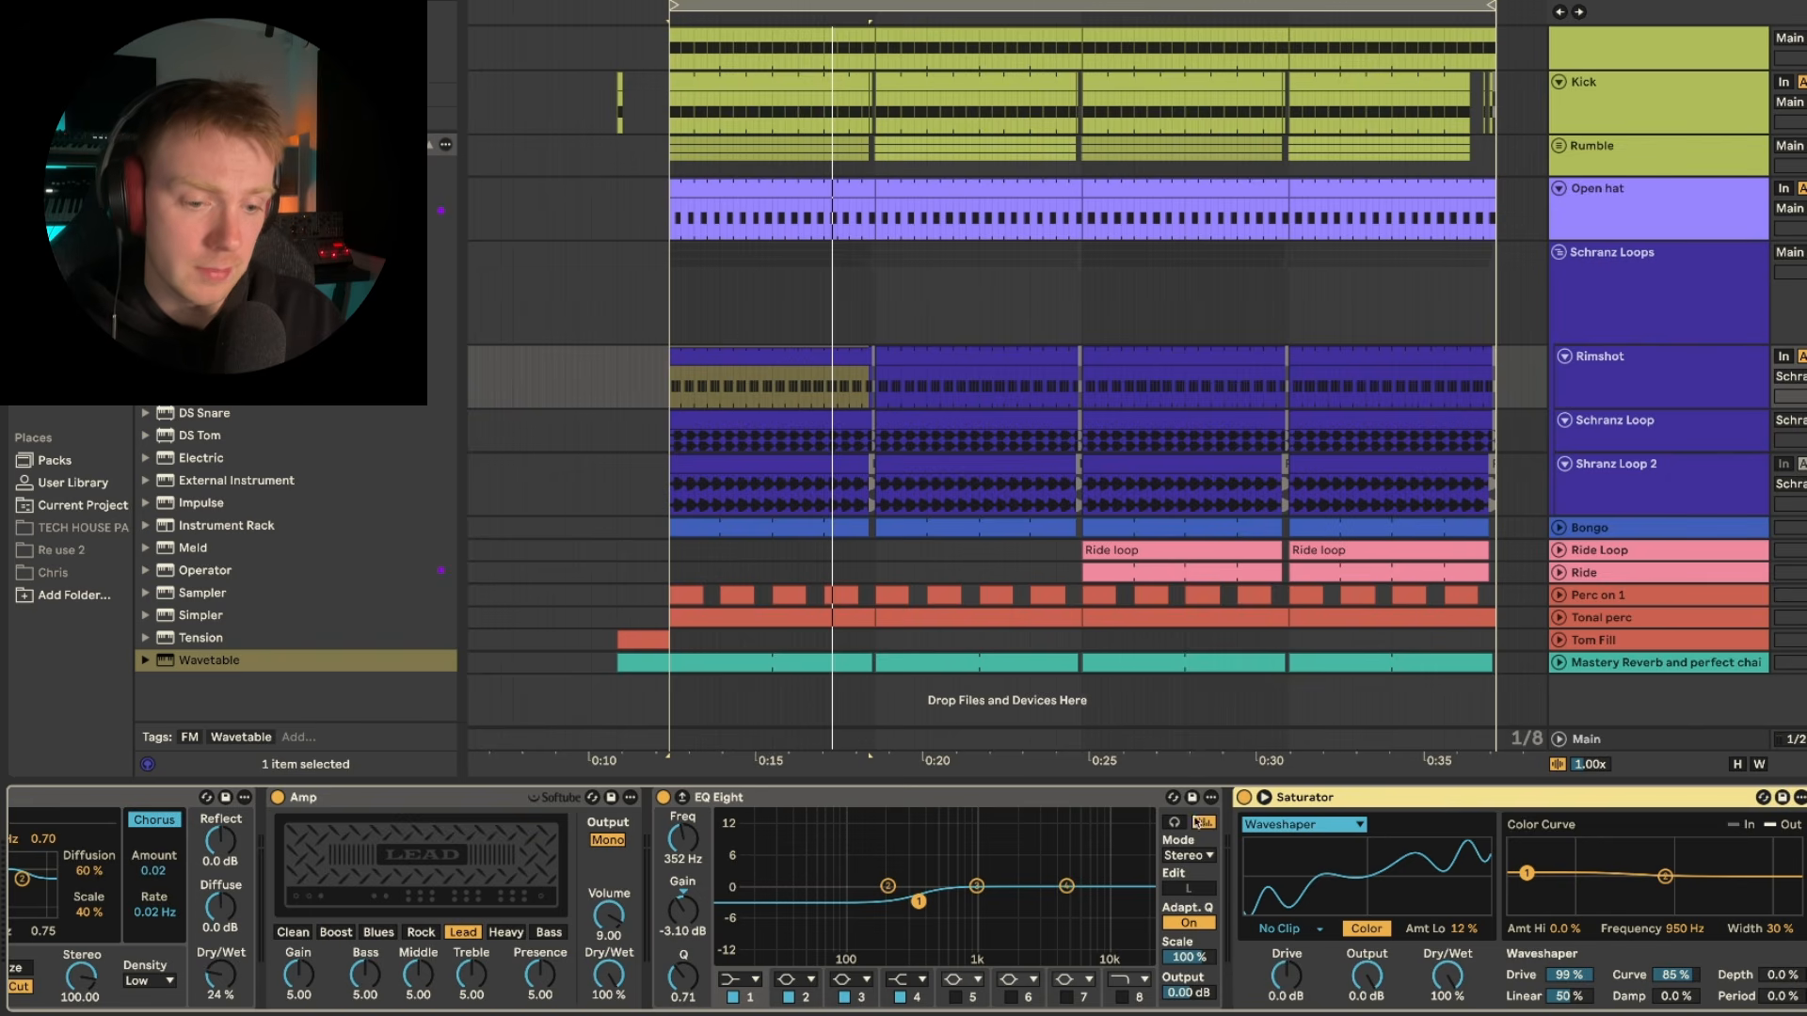
- Audition the Rimshot with its Saturator bypassed, and switch the Saturator back on during playback
click(1244, 799)
key(space)
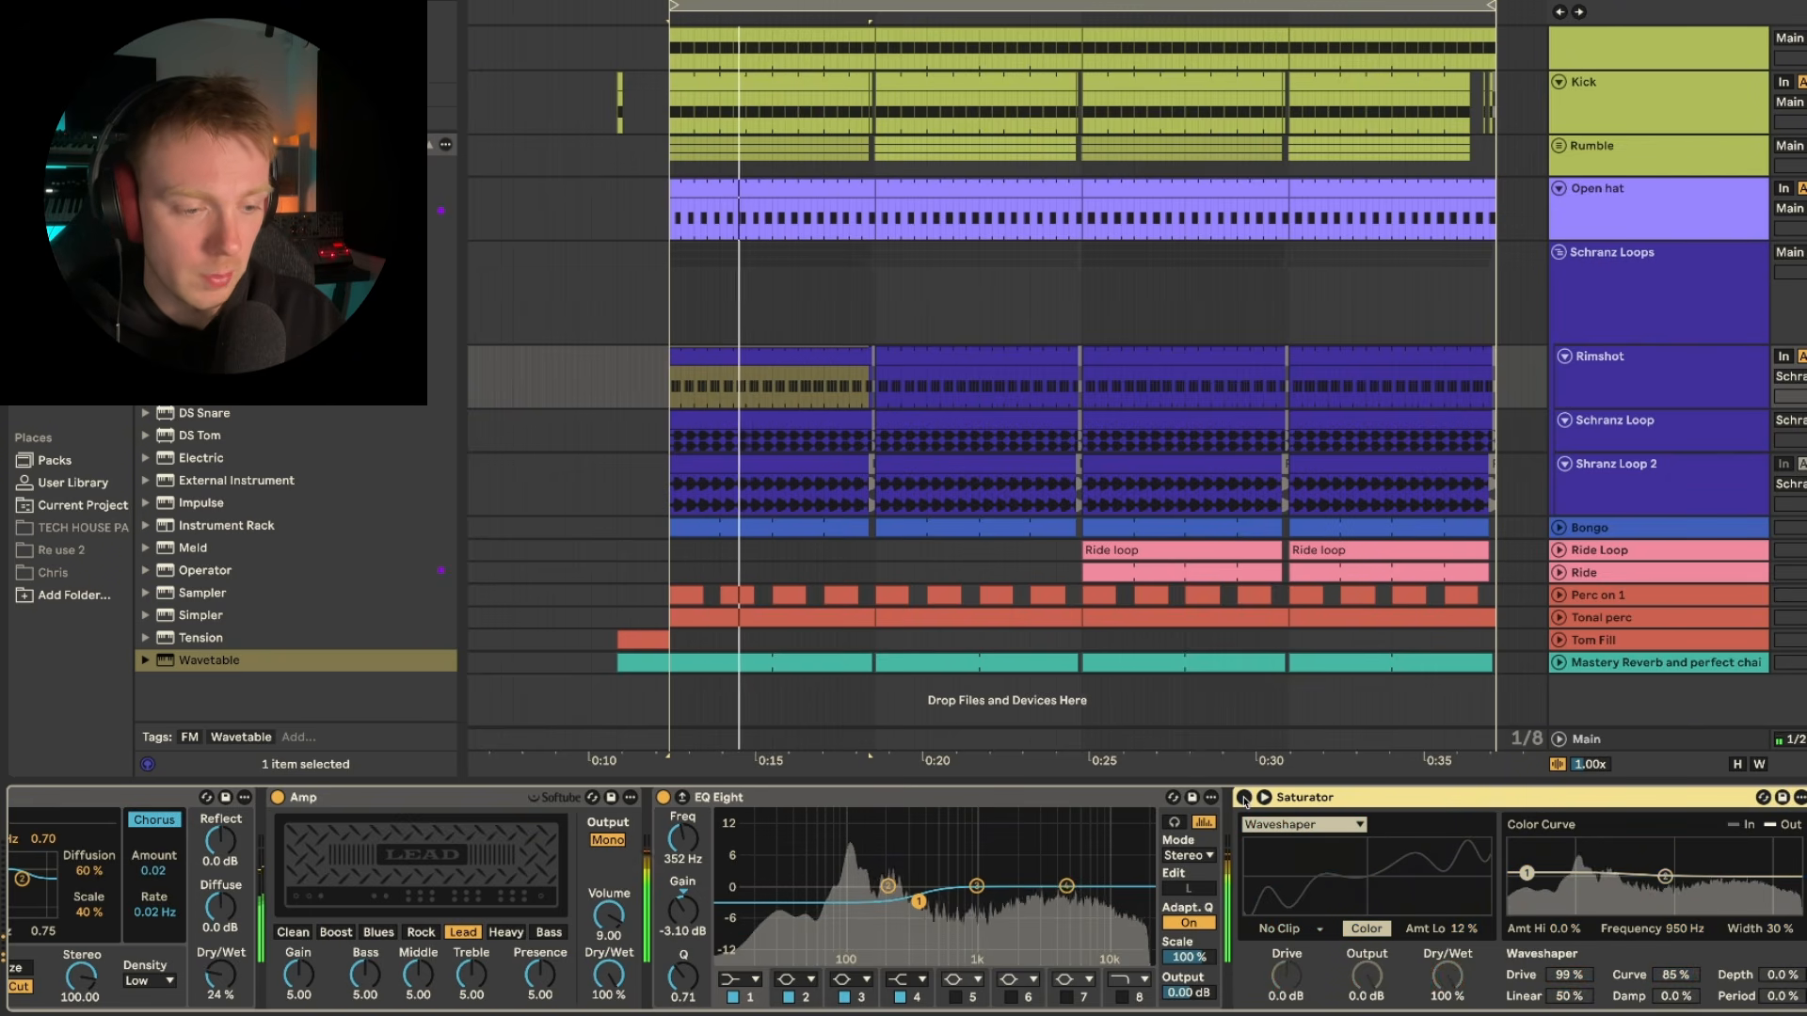
click(1245, 799)
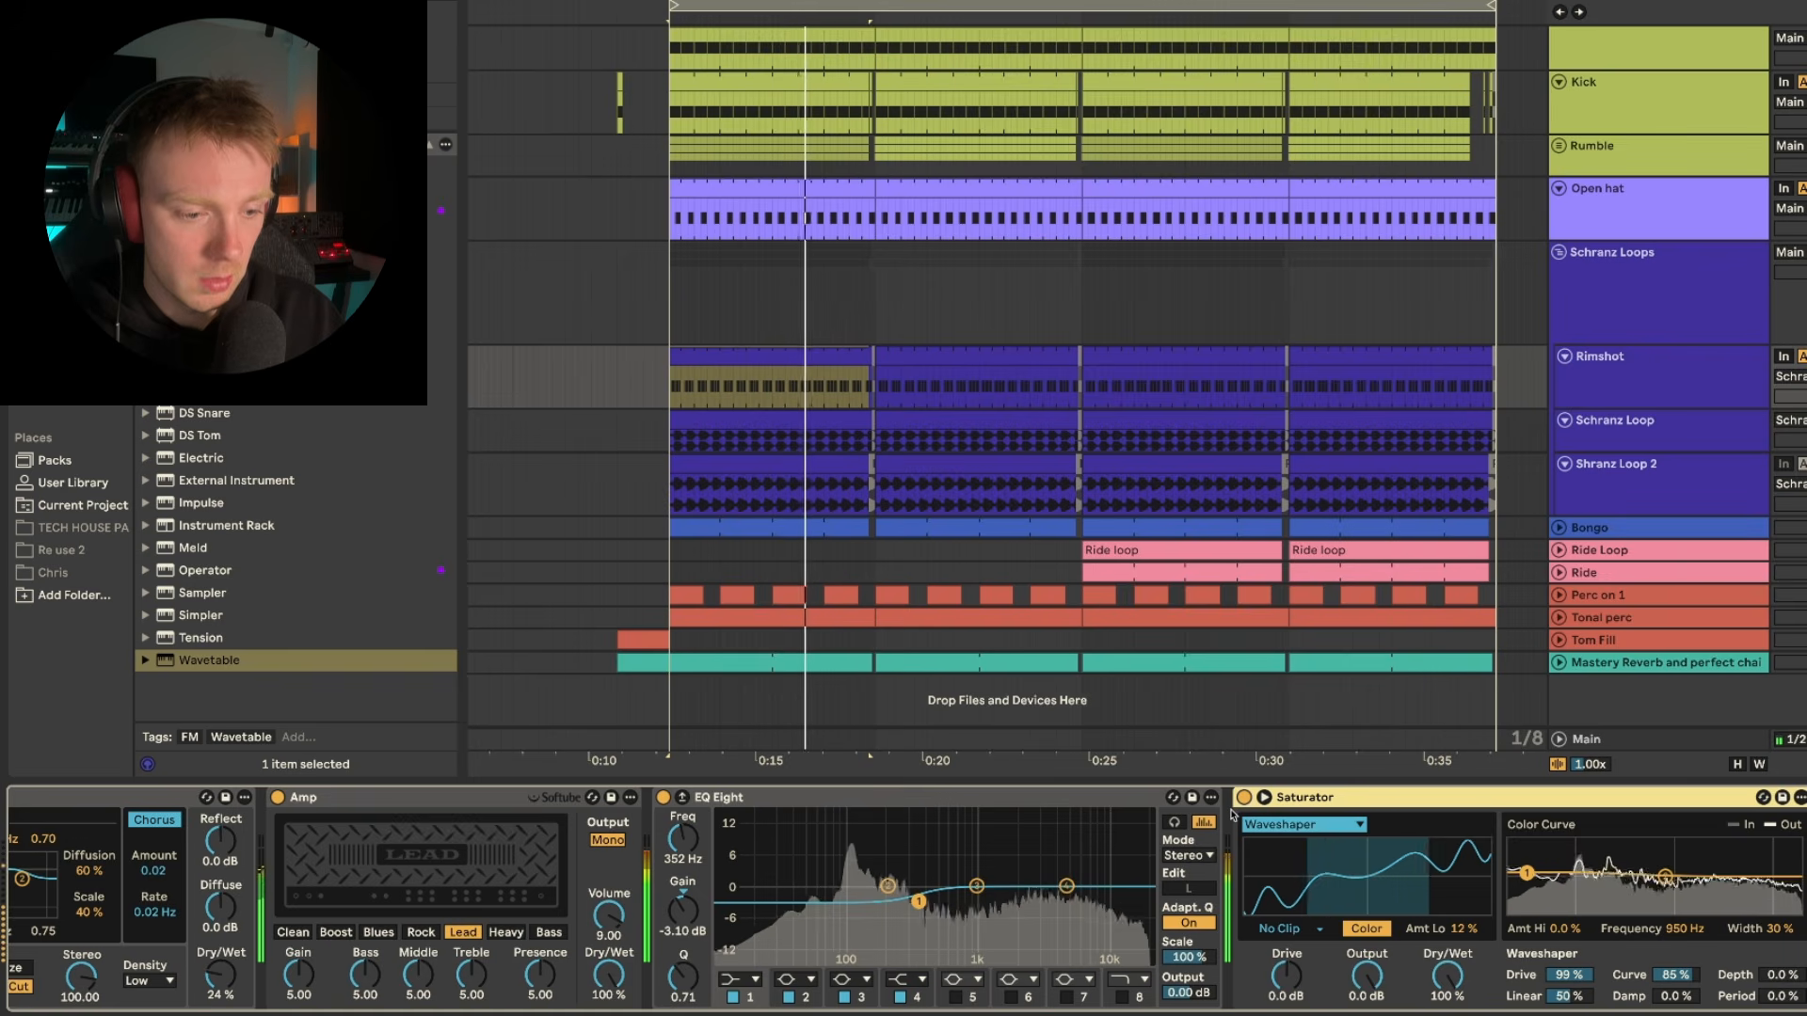
- Collapse the Rimshot's first EQ Eight, expand the second, and review it and the Compressor during playback
double_click(1027, 798)
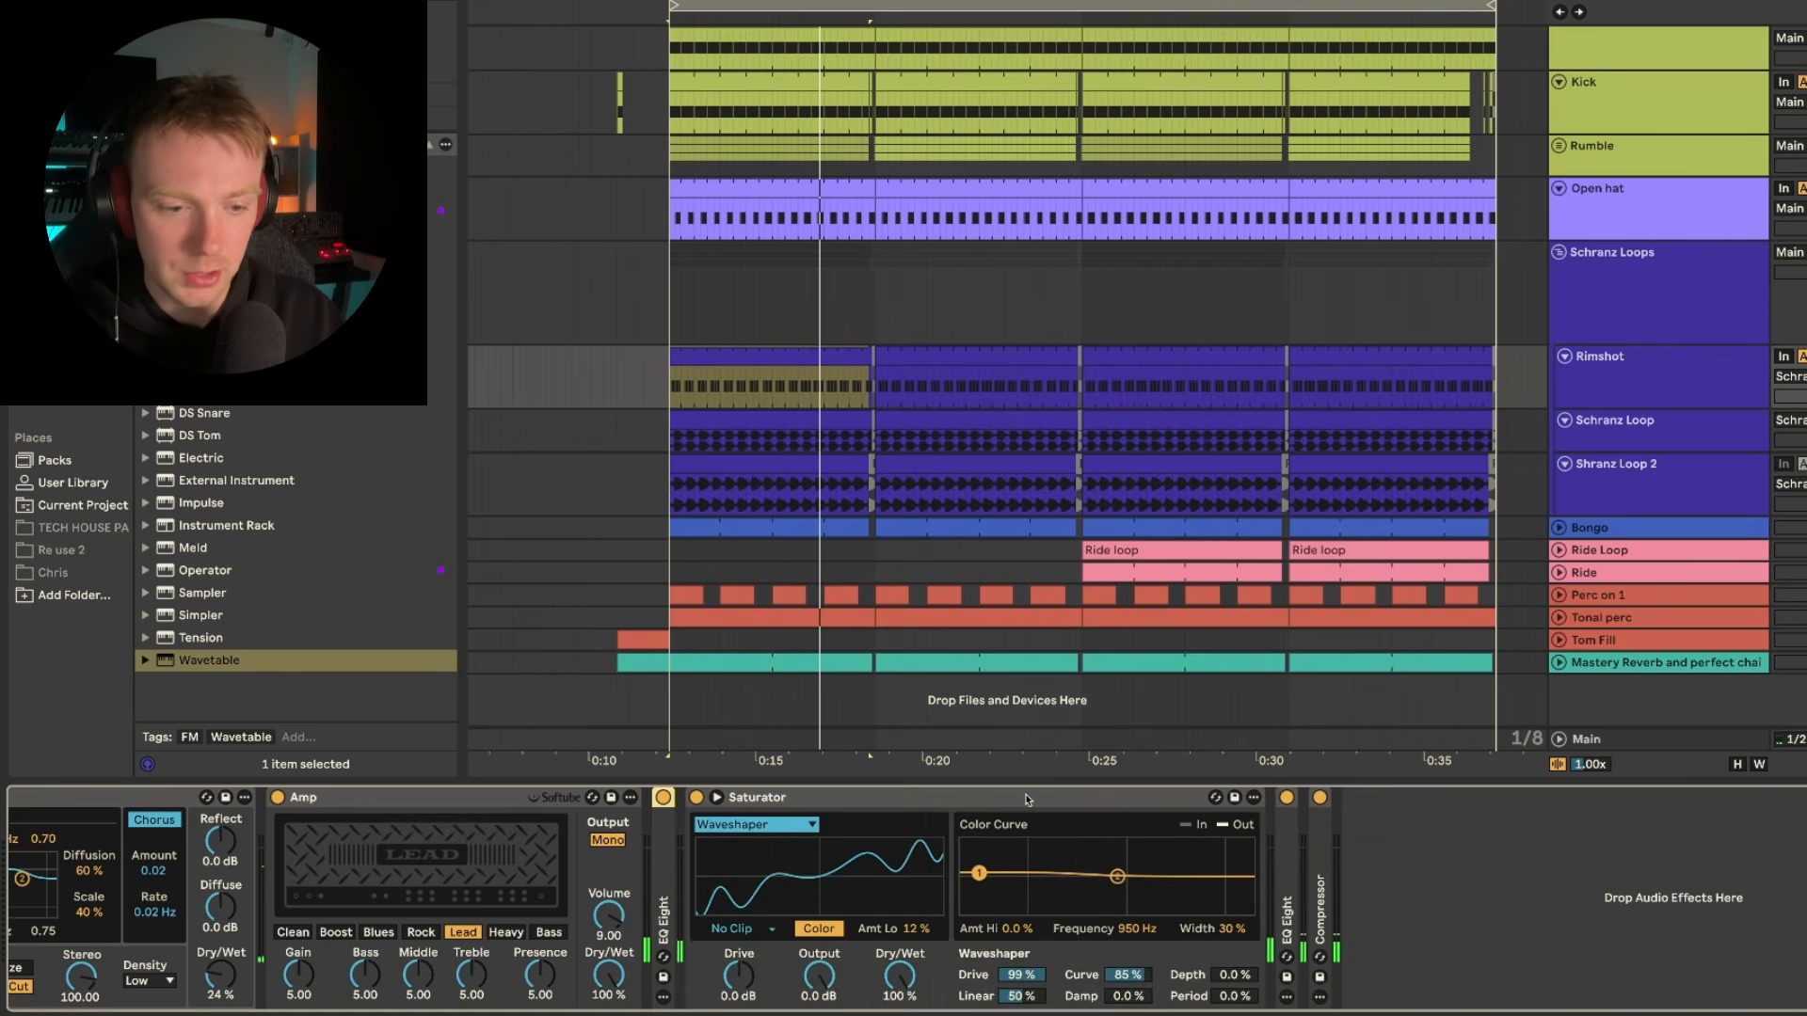
double_click(1291, 864)
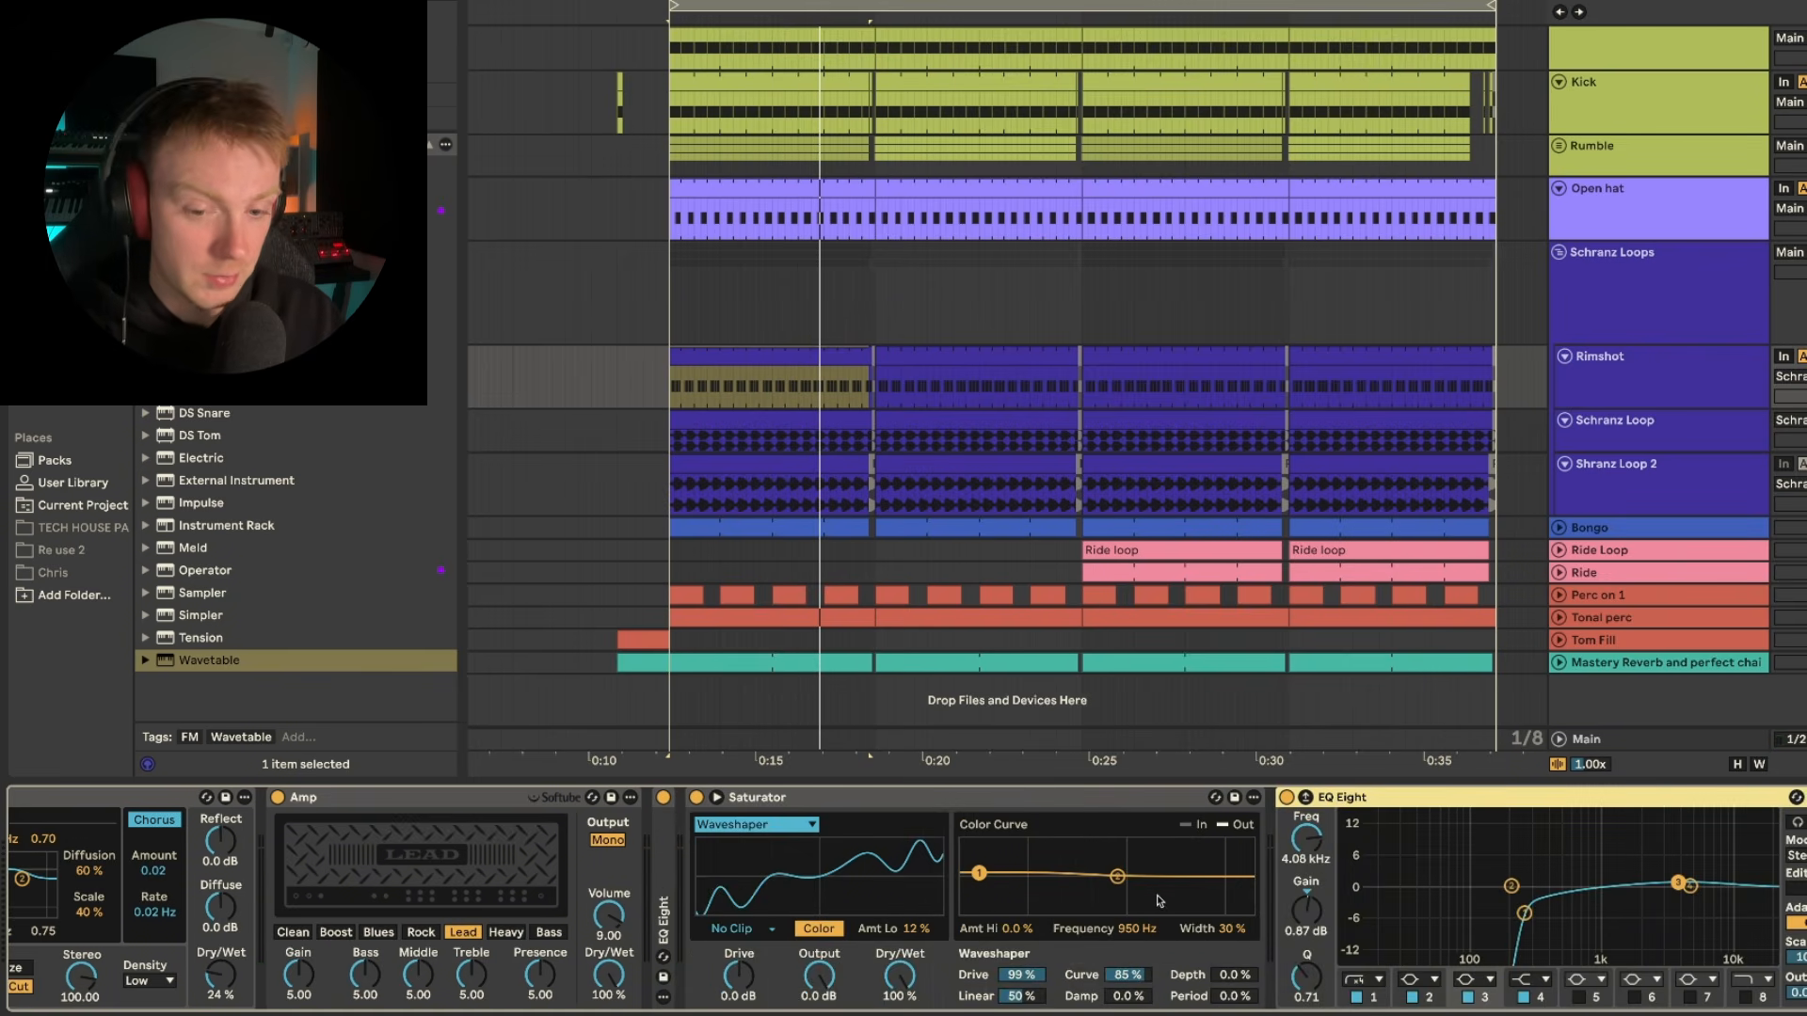
key(Right)
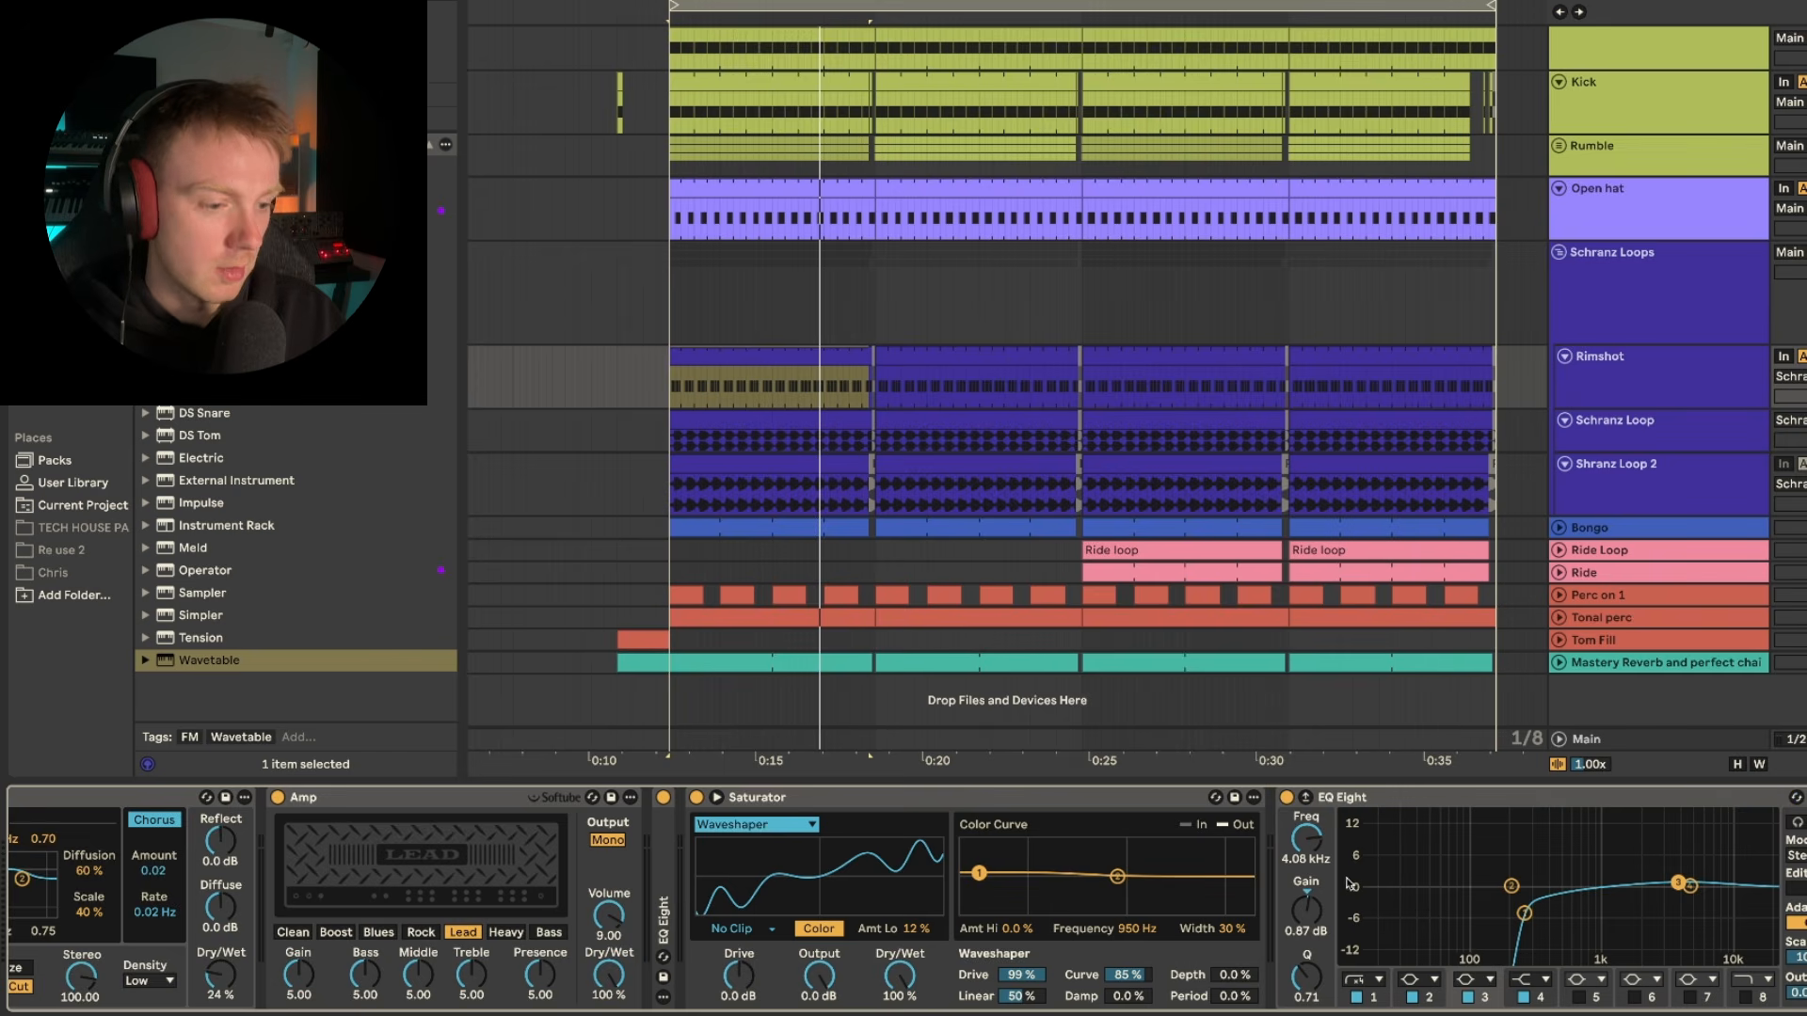
key(space)
scroll(1084, 911, right, 5)
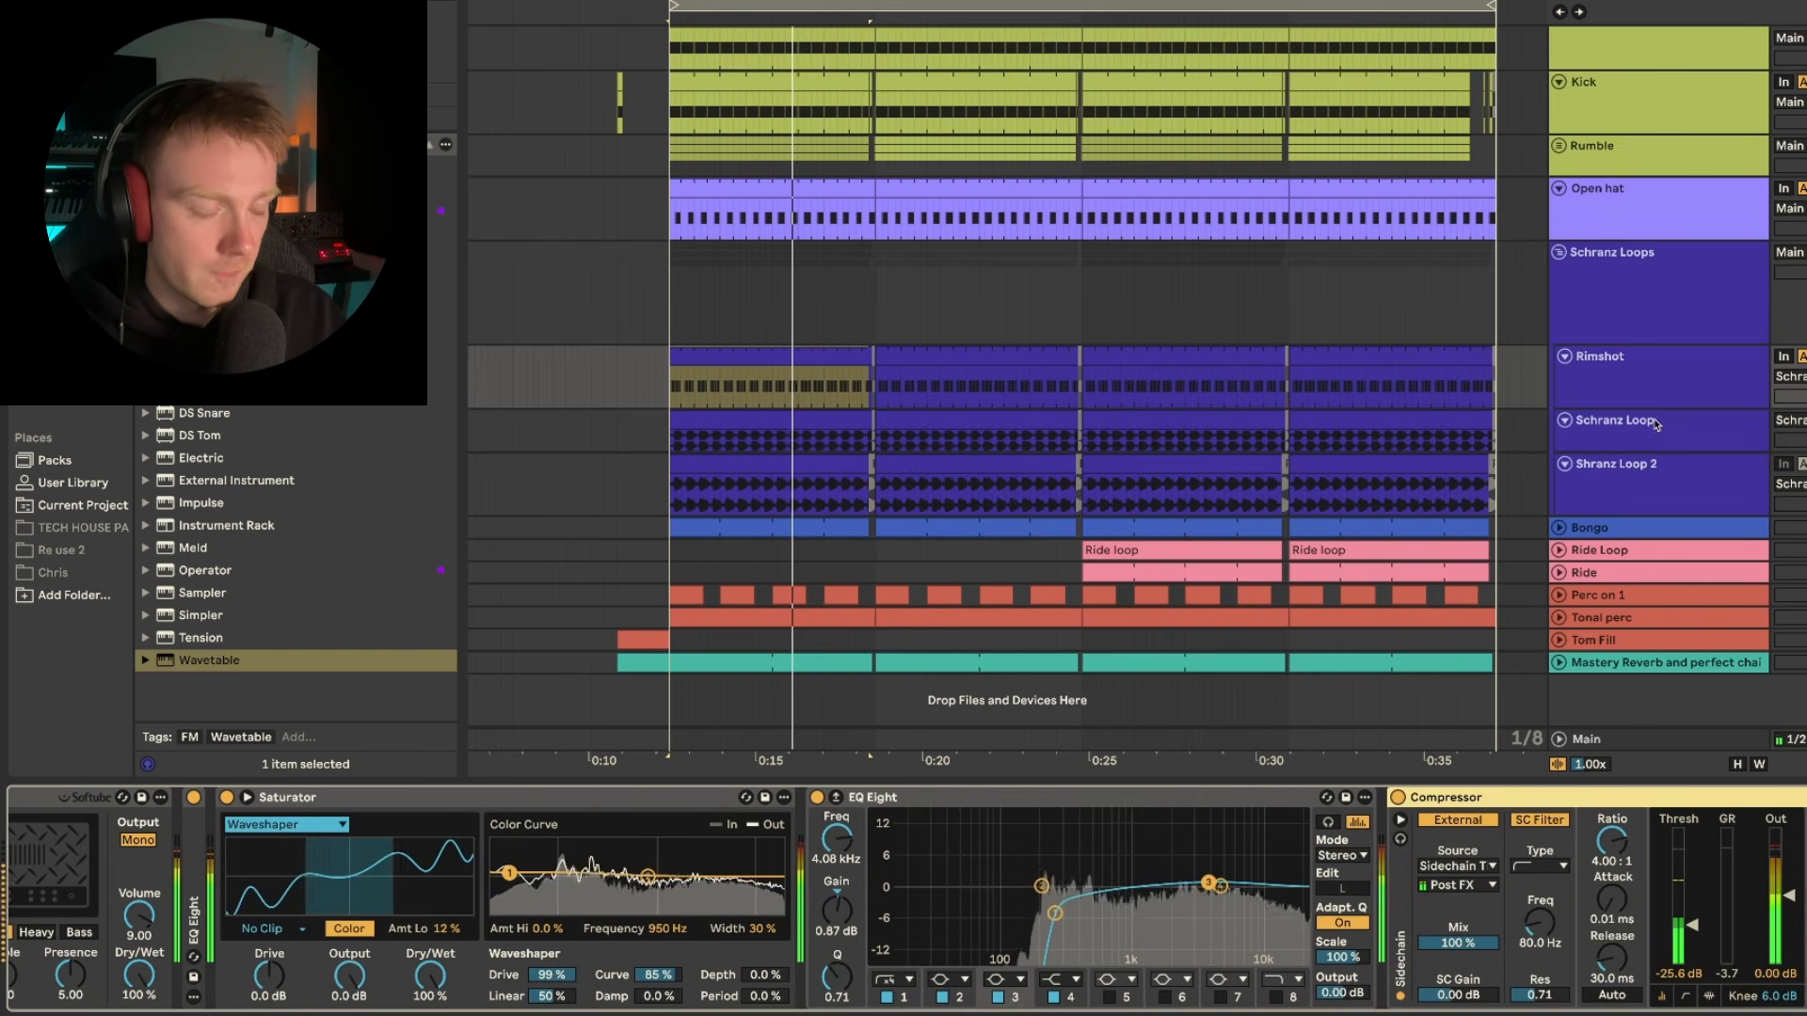
- Audition the Schranz Loop track twice with its Auto Filter displayed
scroll(1515, 498, up, 2)
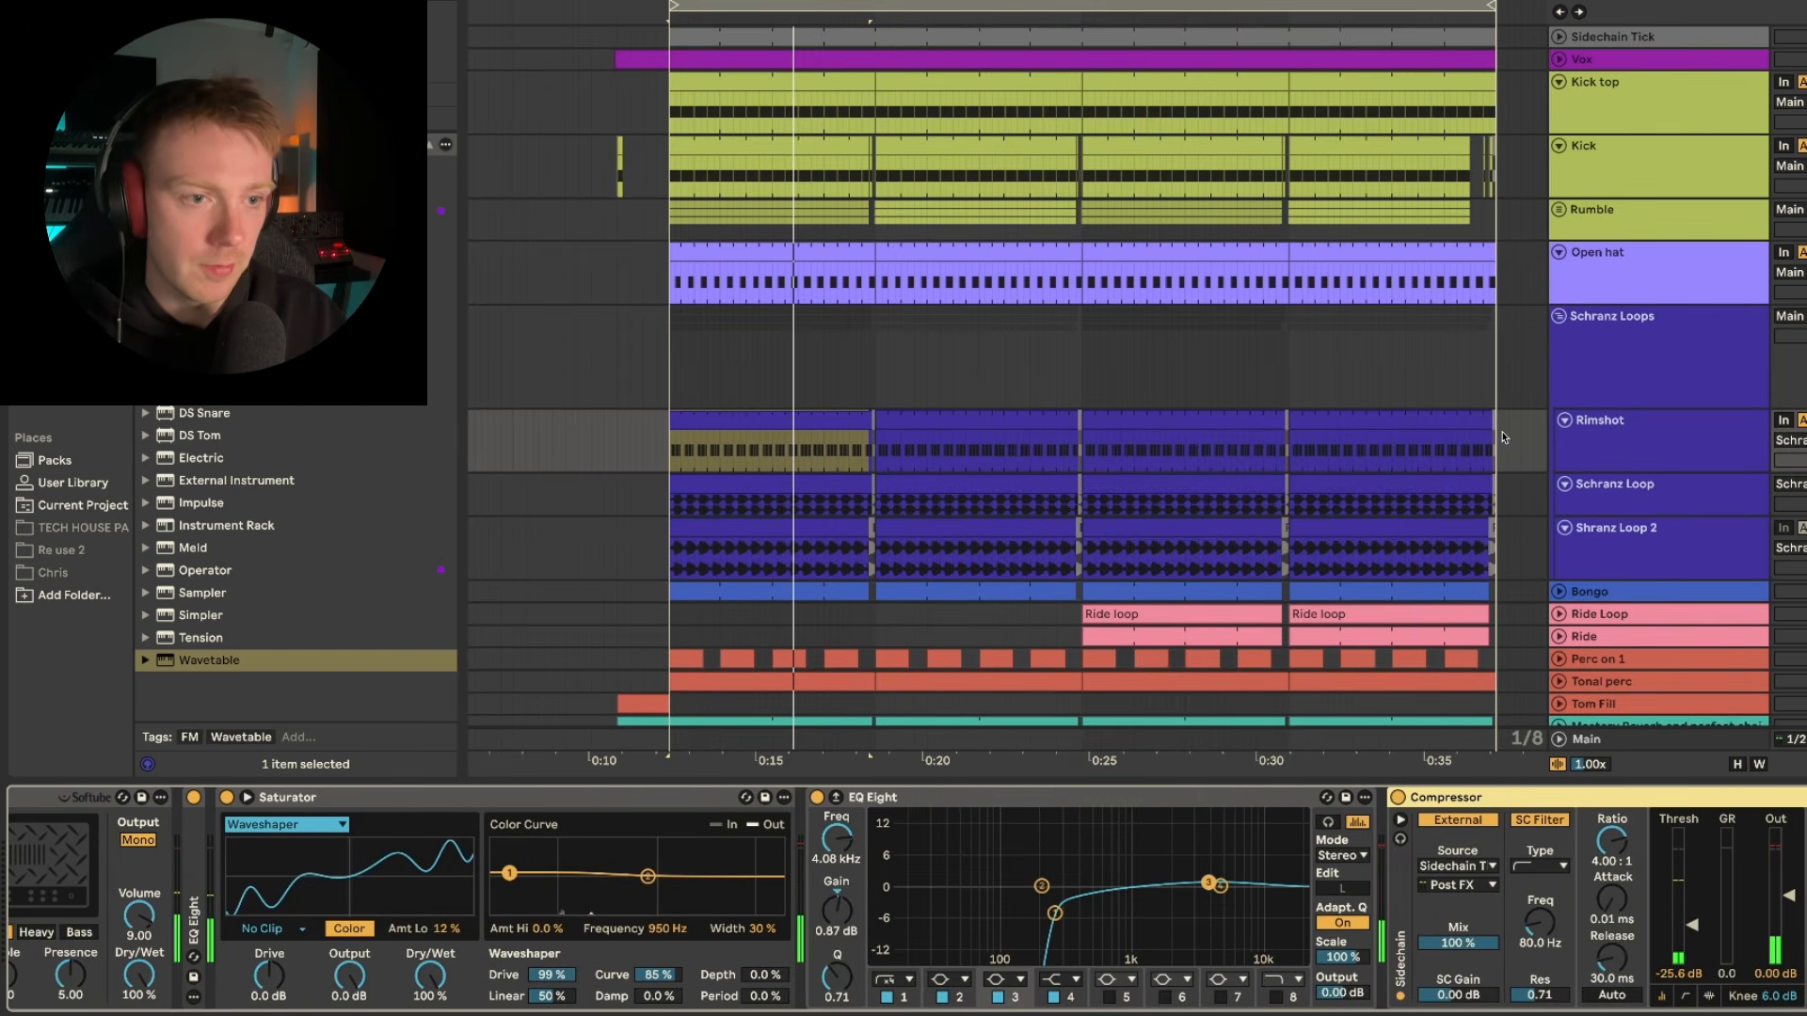
scroll(1649, 384, down, 2)
click(1654, 386)
click(1662, 439)
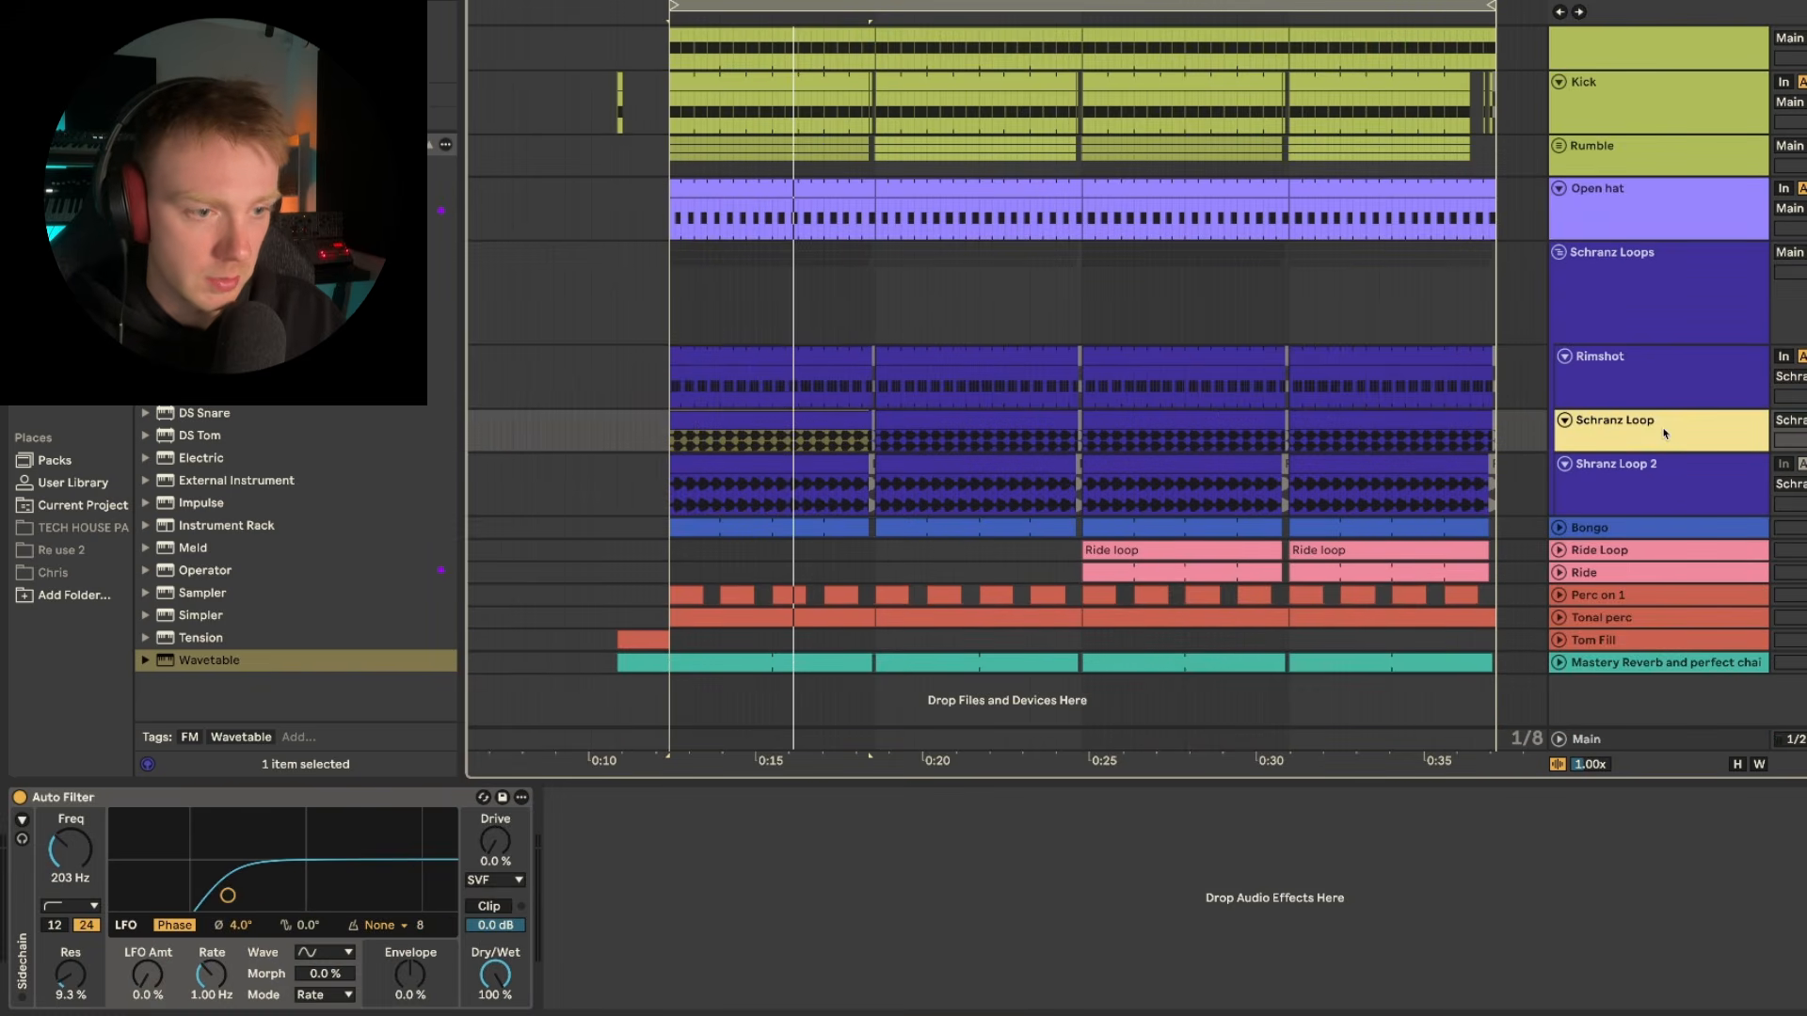
key(space)
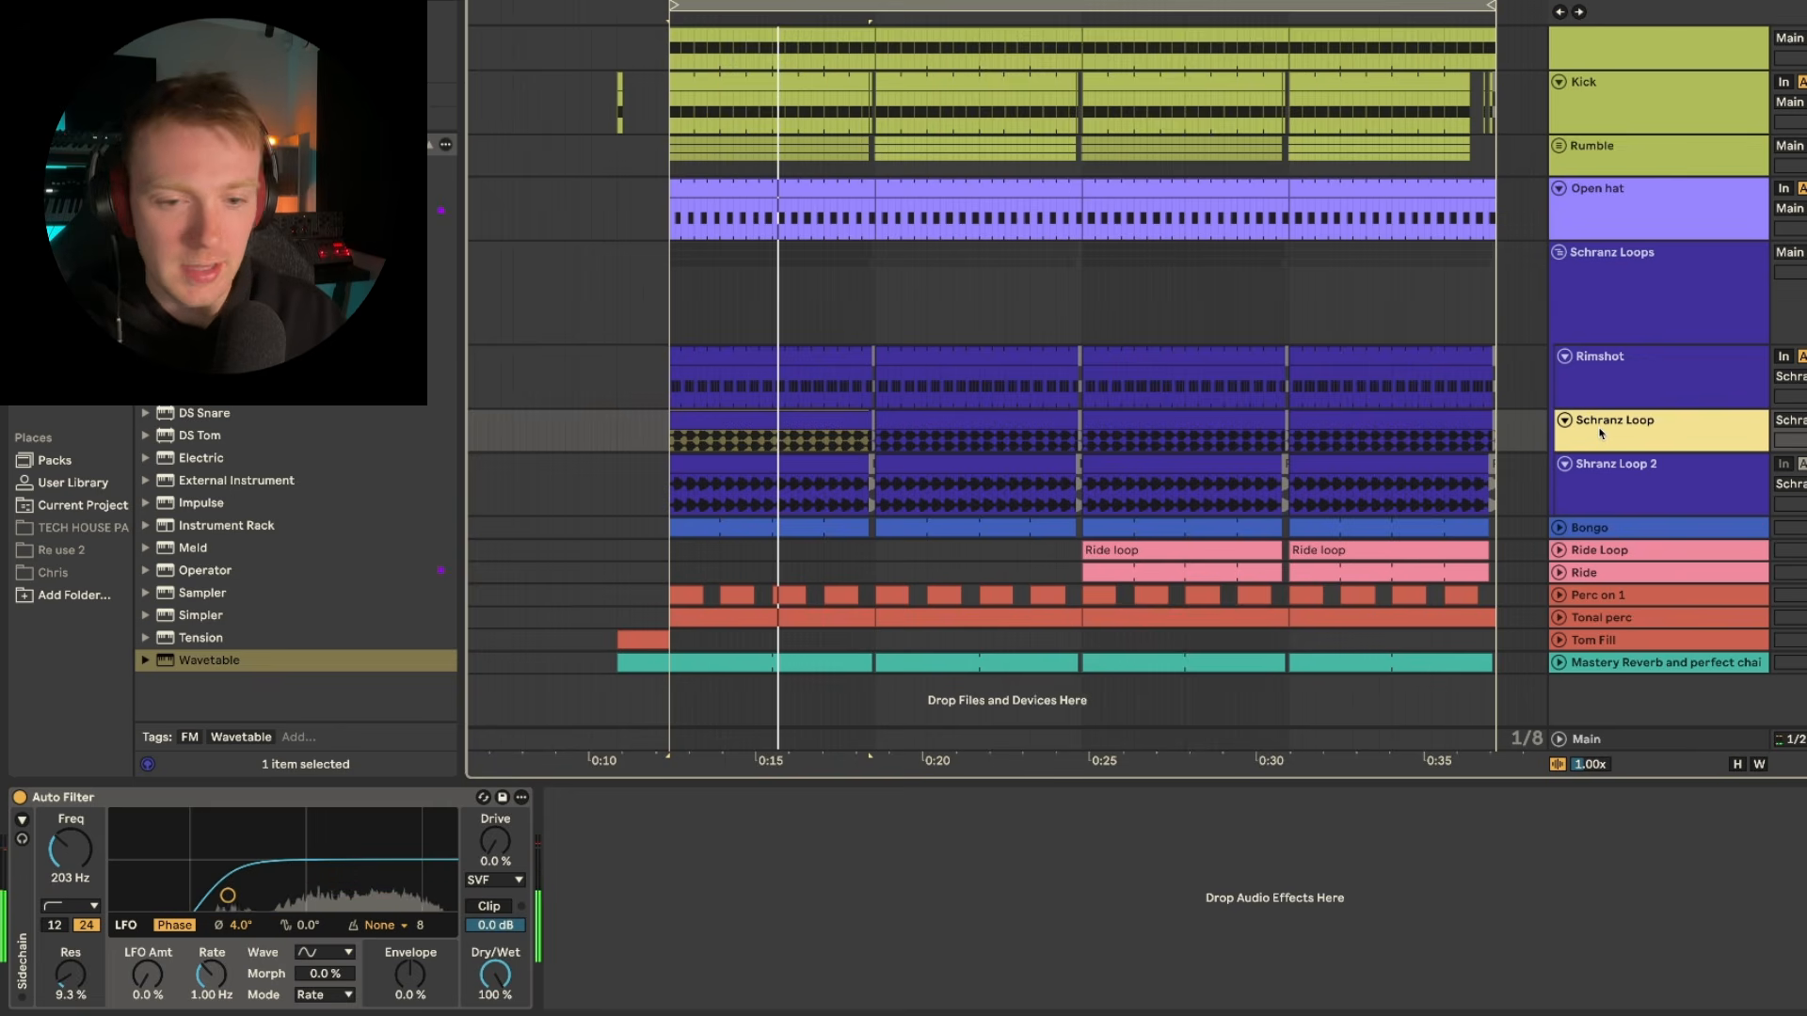
key(space)
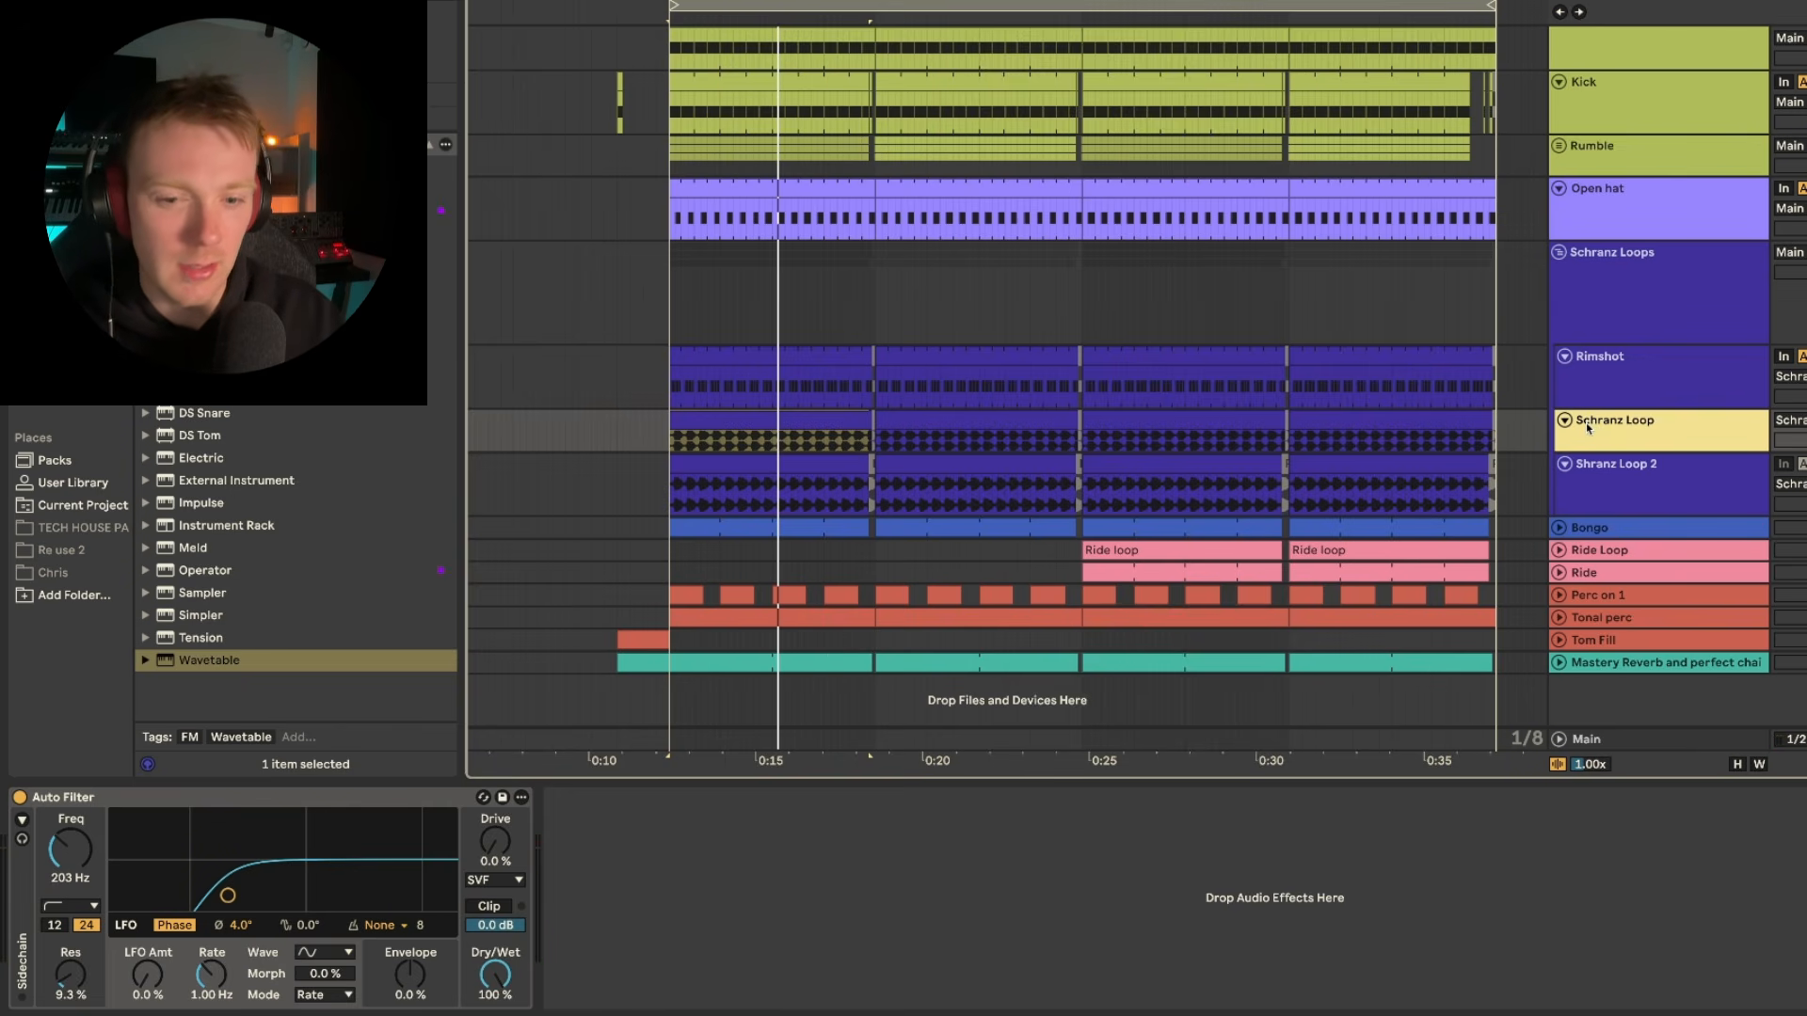
key(space)
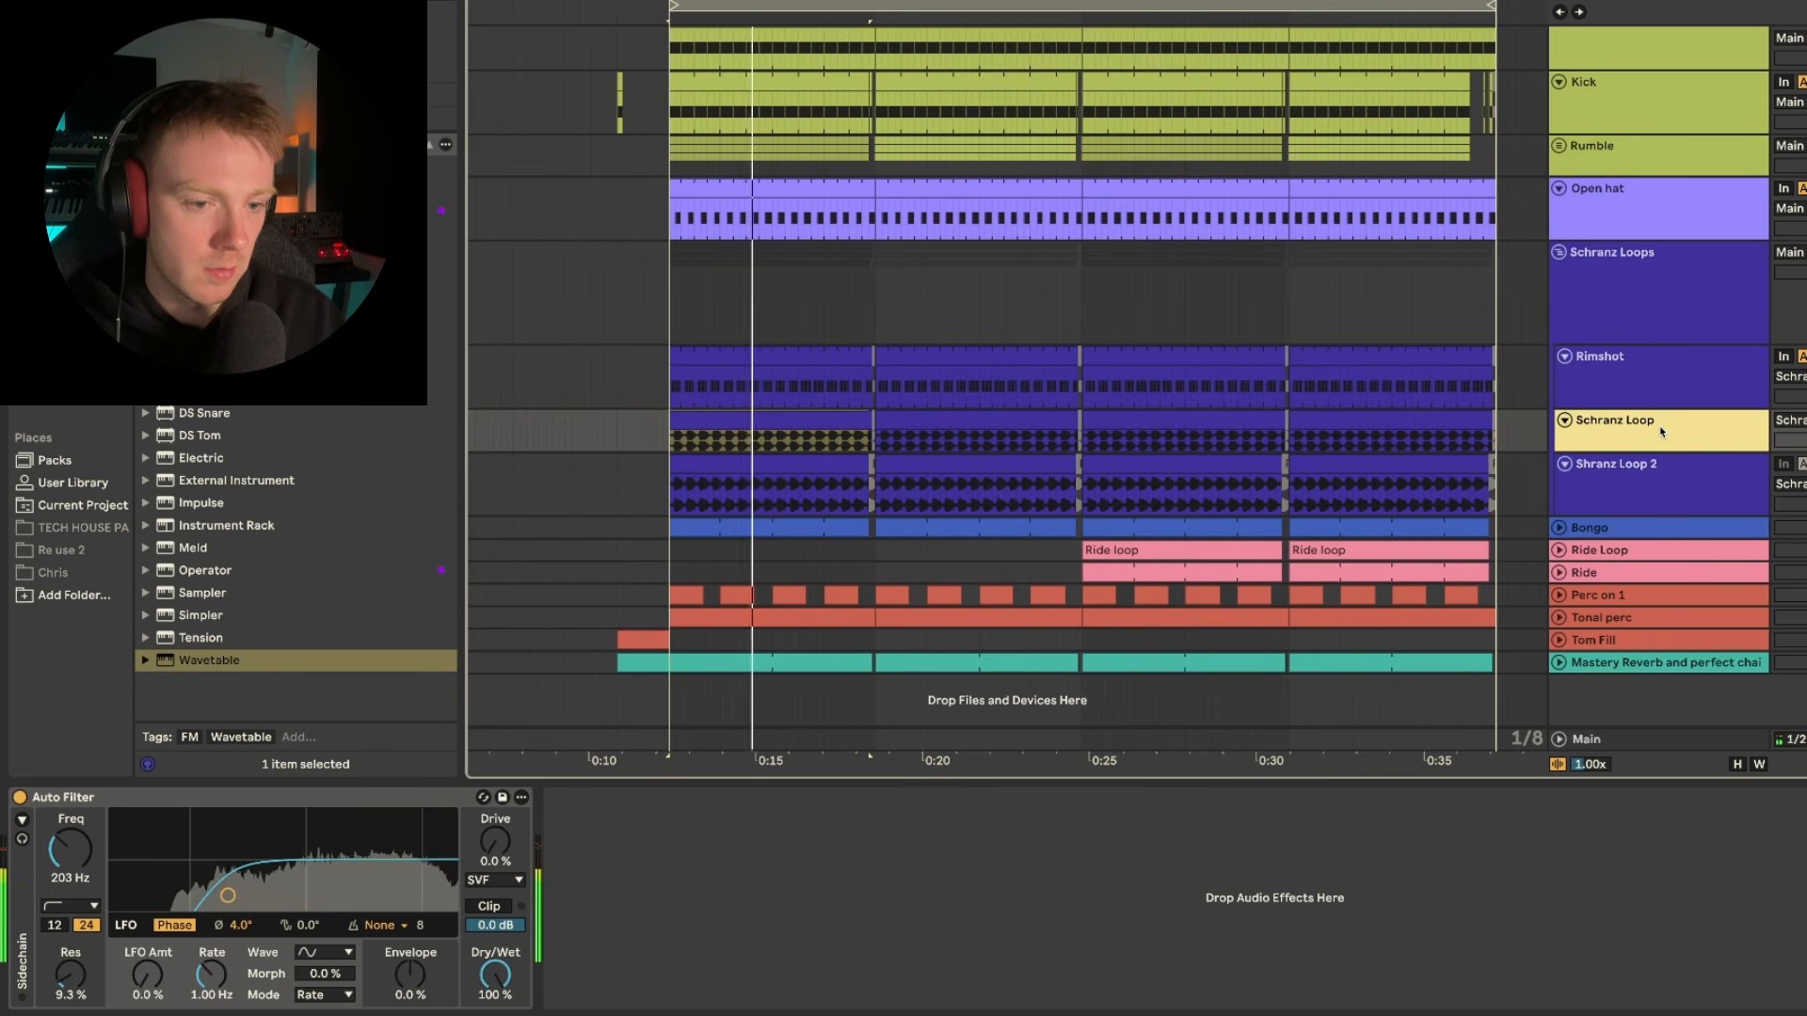
key(space)
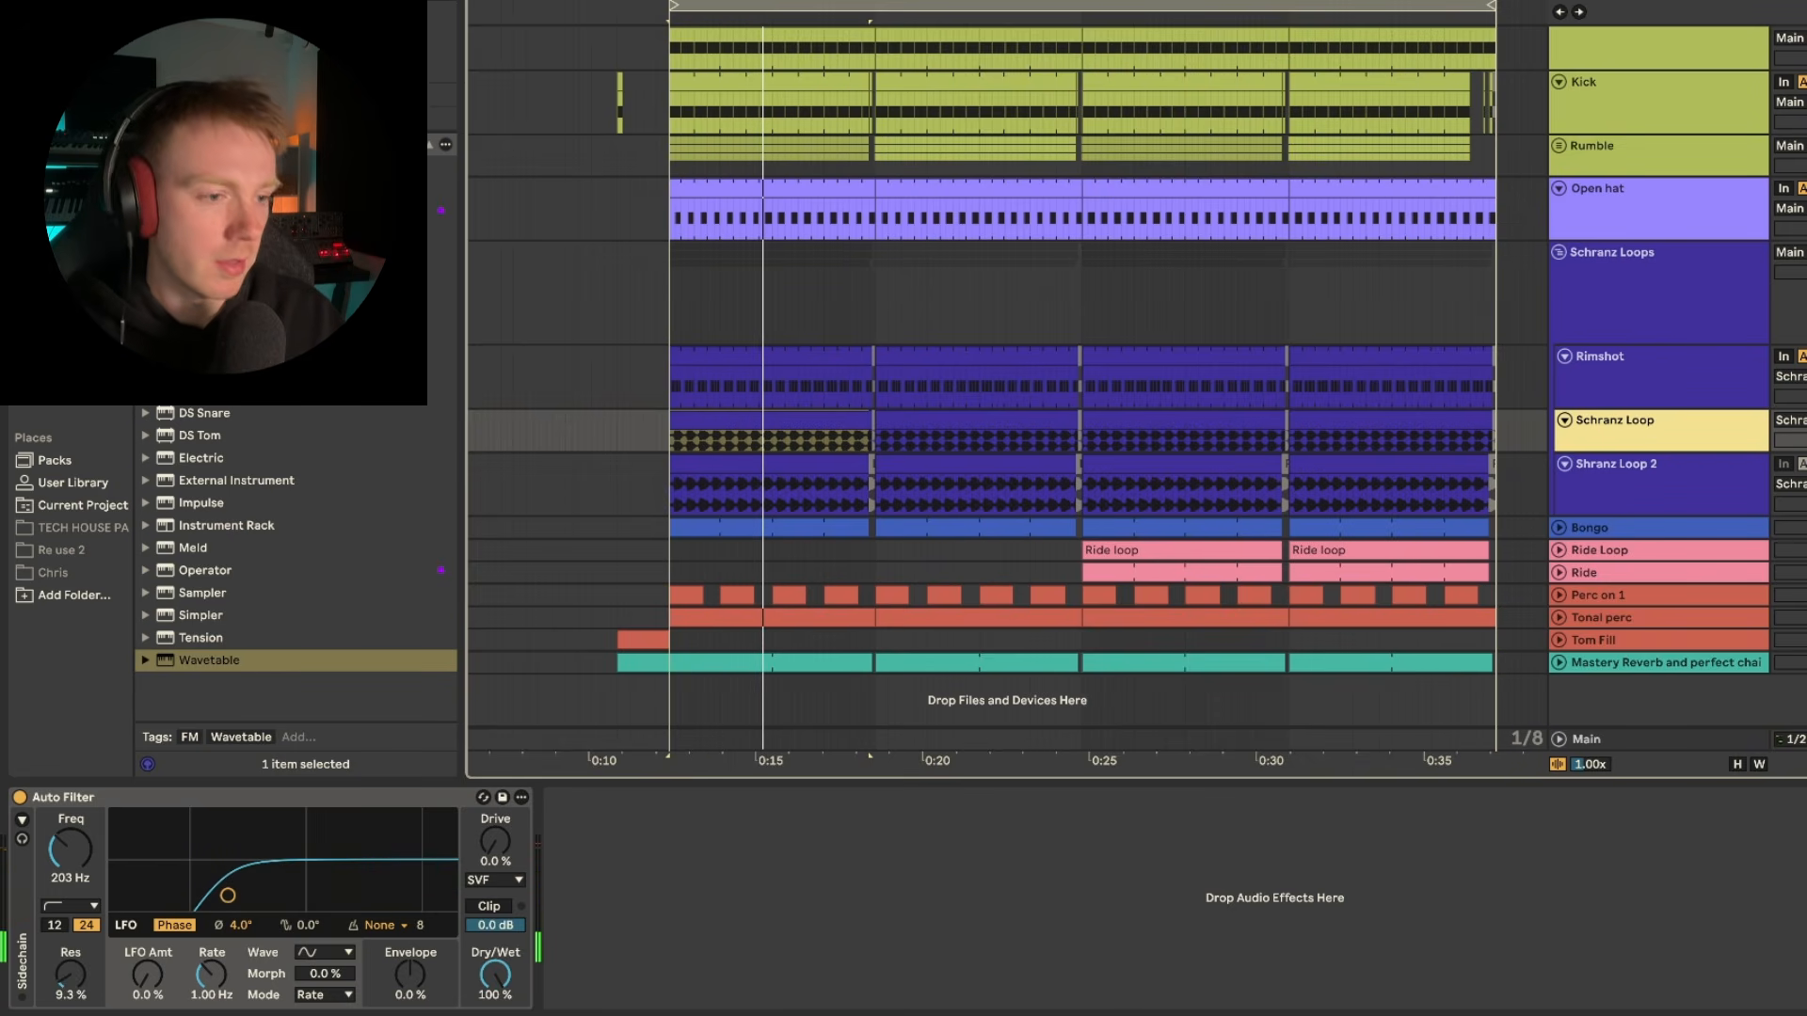
- Audition the Shranz Loop 2 track while viewing its Utility and EQ Eight
click(1699, 484)
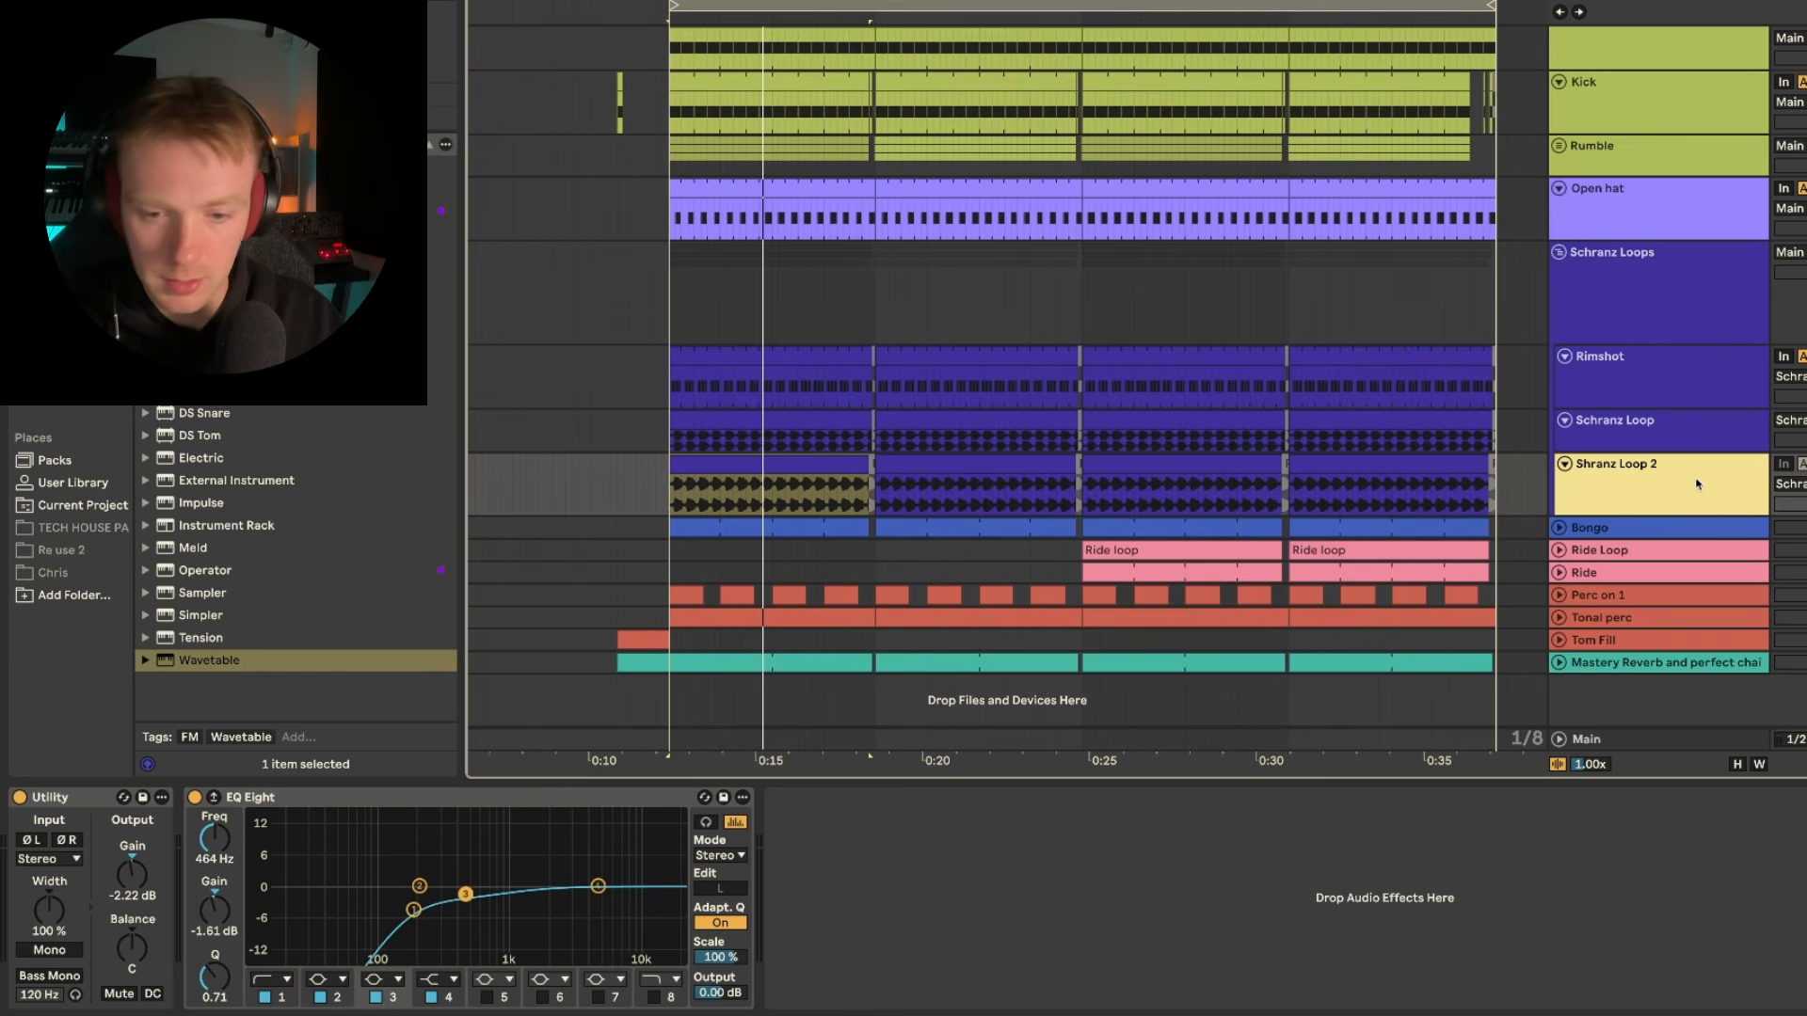
key(space)
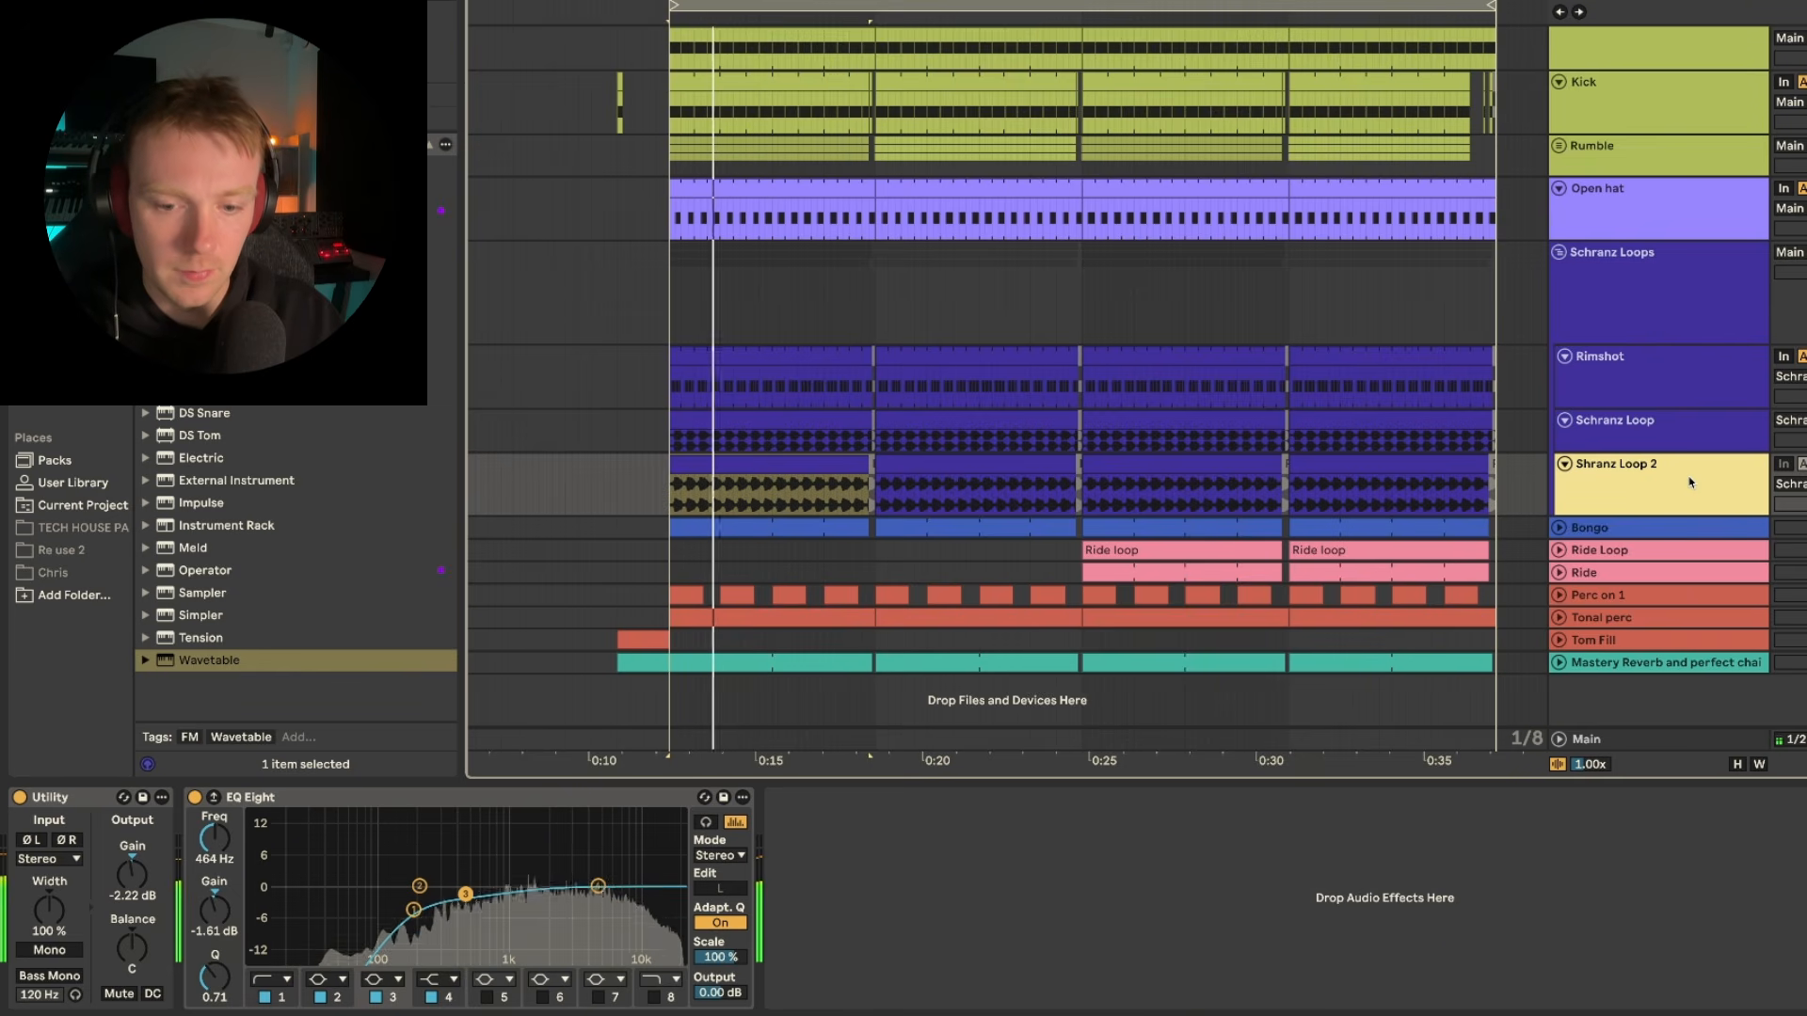
key(space)
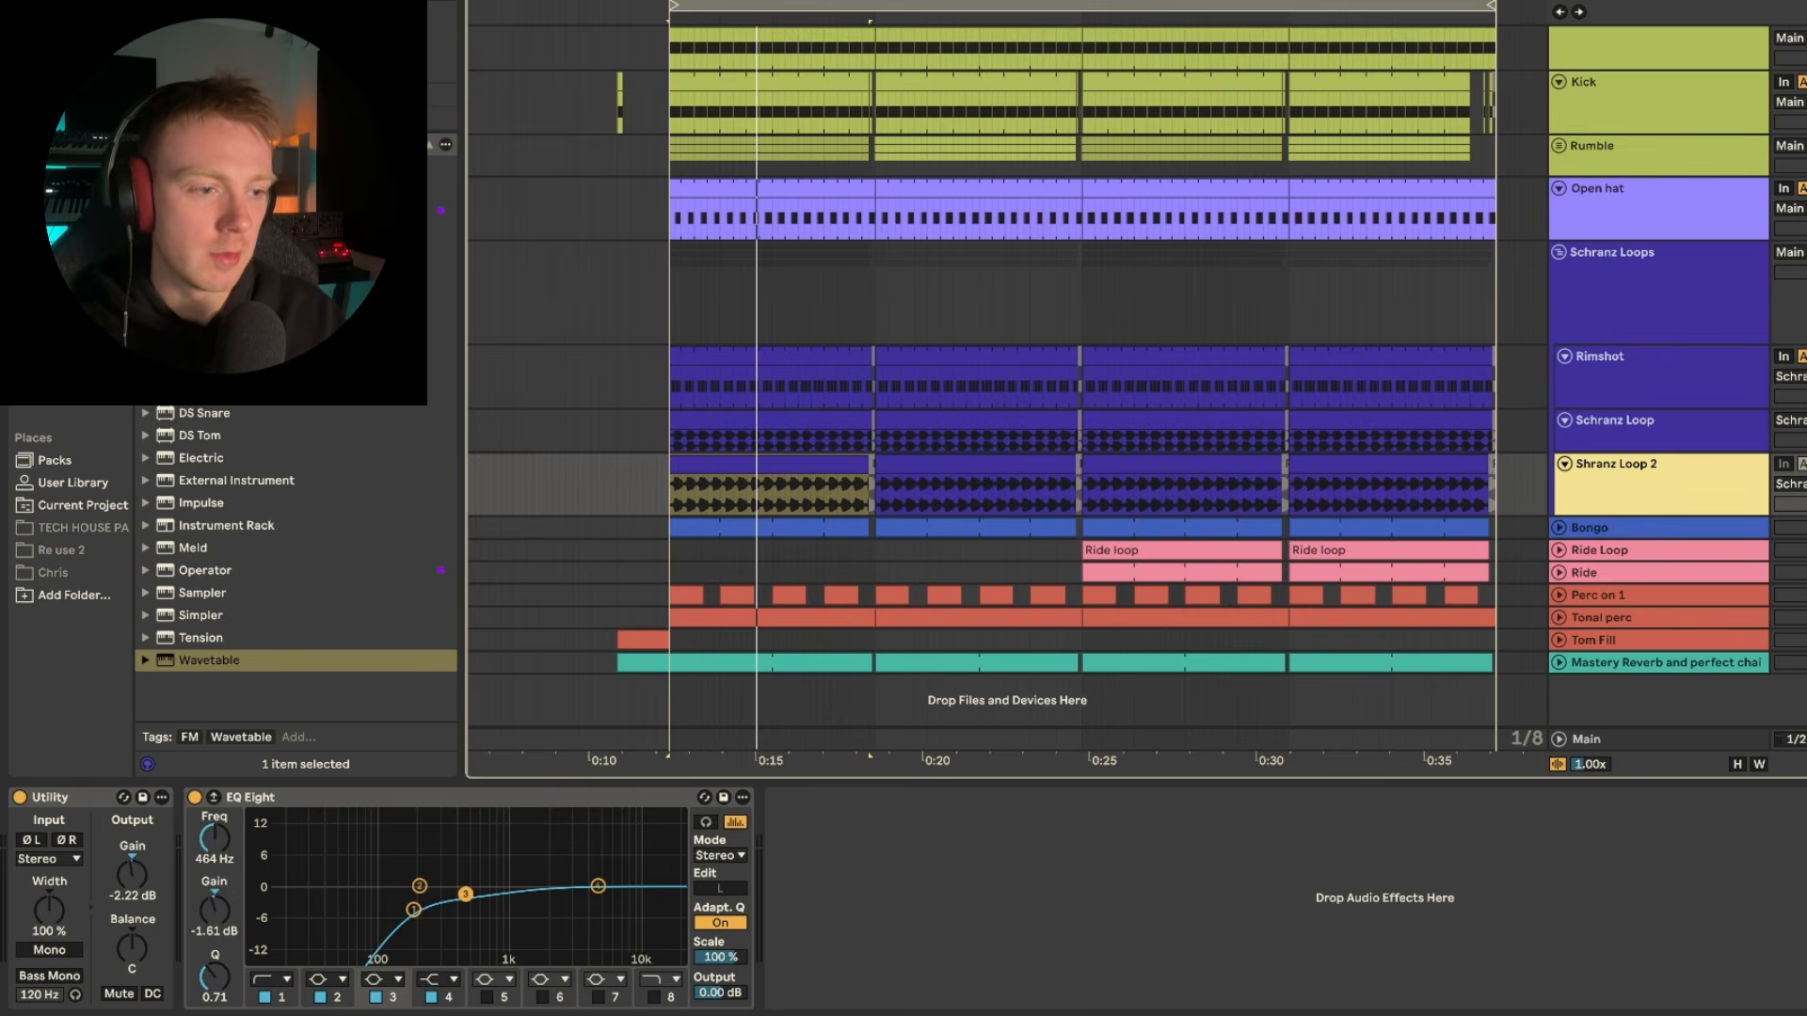
- Switch from Shranz Loop 2 back to the Schranz Loop track and start playback
click(1793, 464)
click(1793, 421)
key(space)
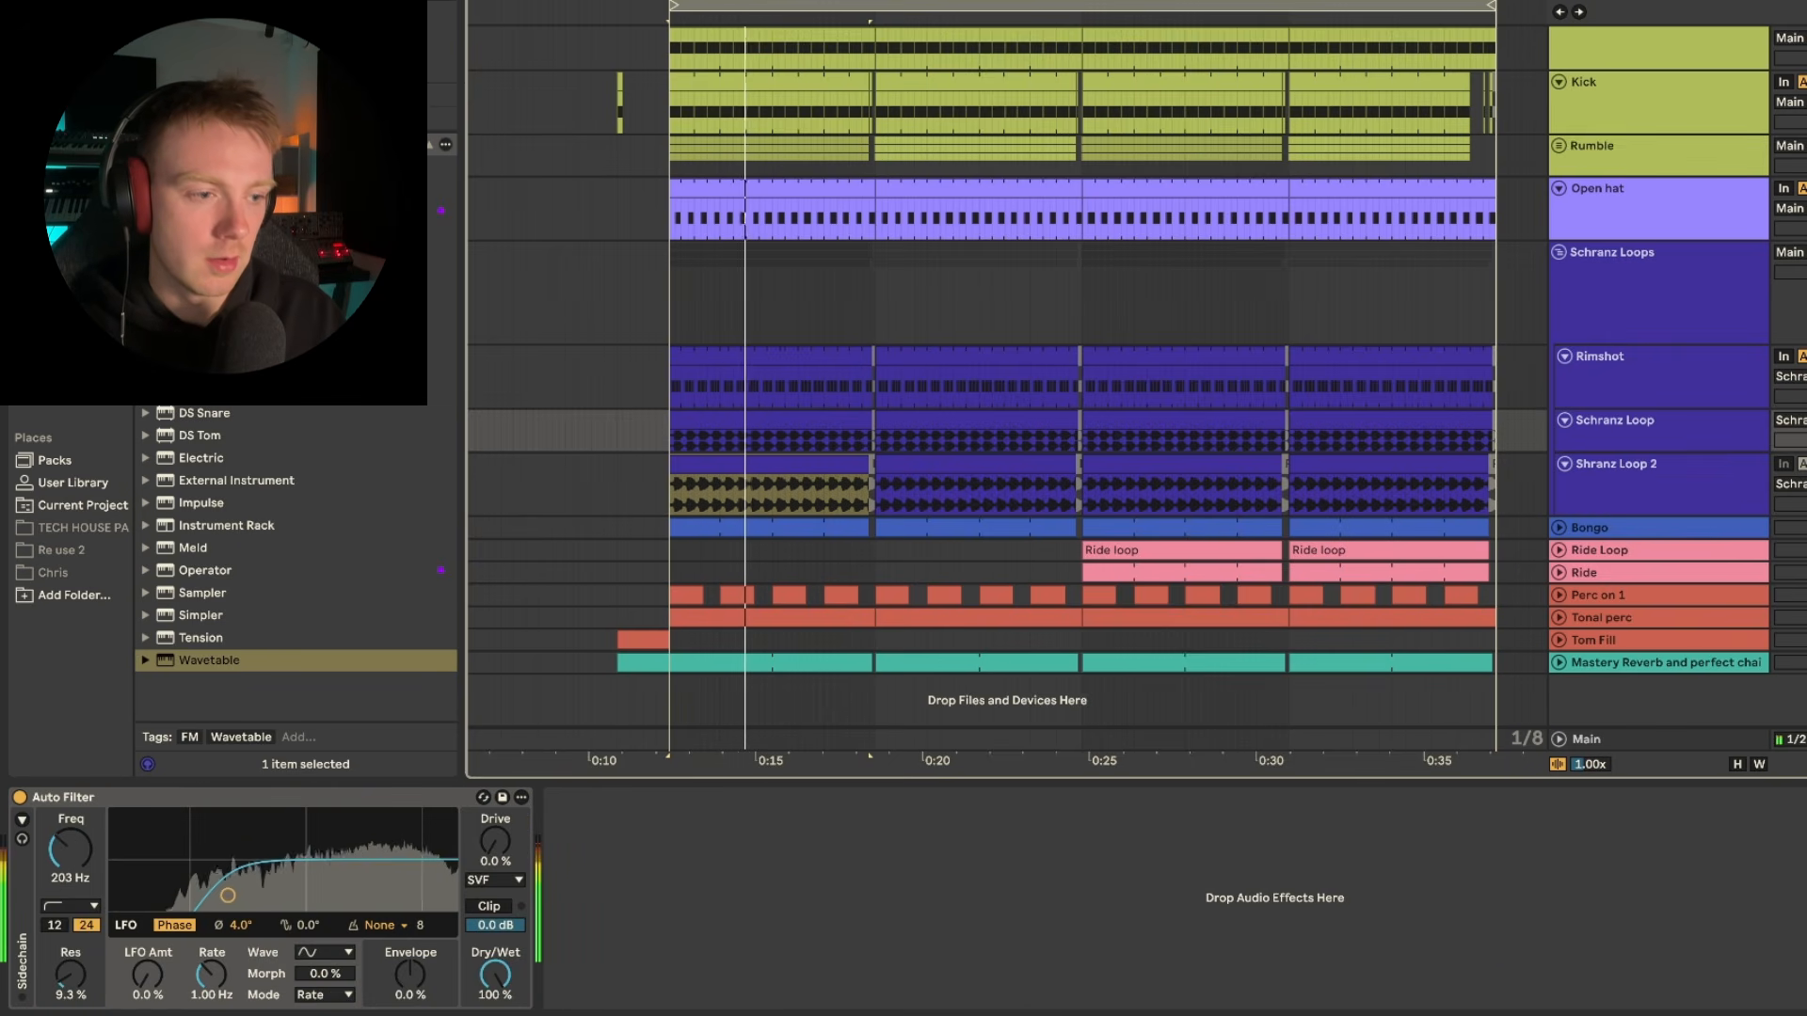
- Stop the Schranz loop audition and fold the Schranz Loops group
click(1793, 464)
key(space)
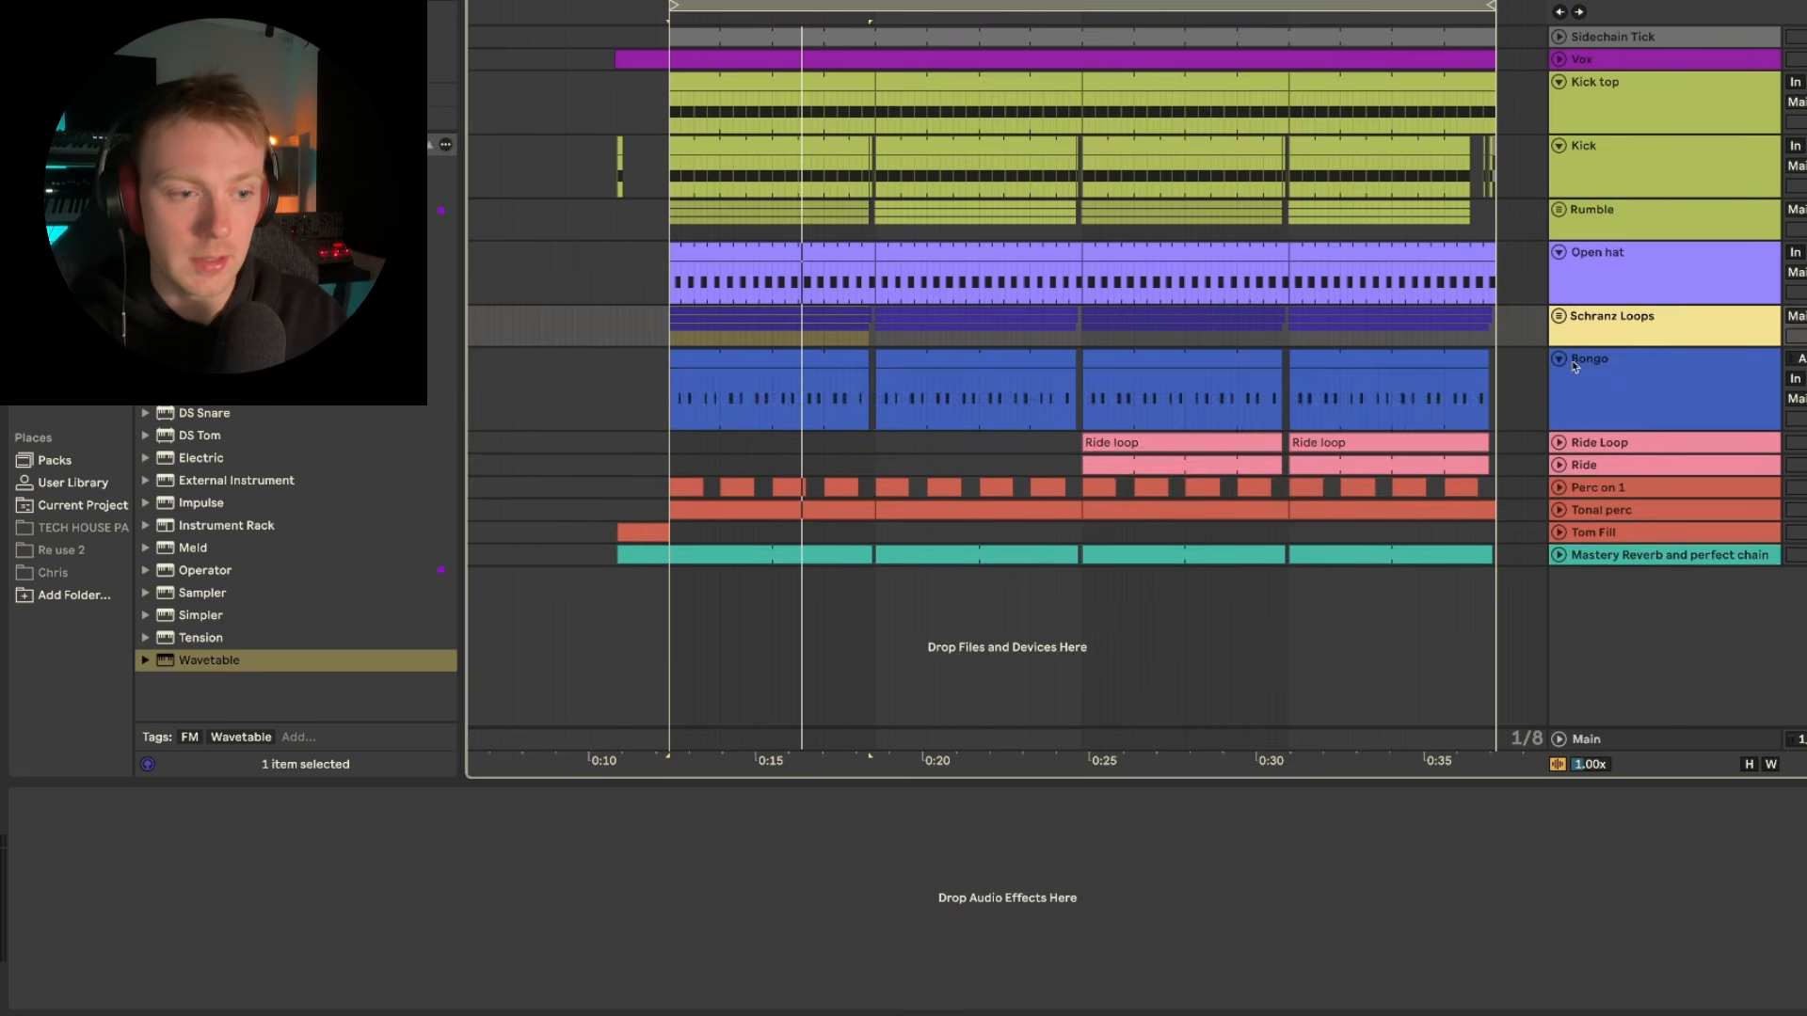
- Audition the Bongo track with its conga sampler and EQ Eight displayed, and collapse the track
click(1687, 365)
click(1795, 359)
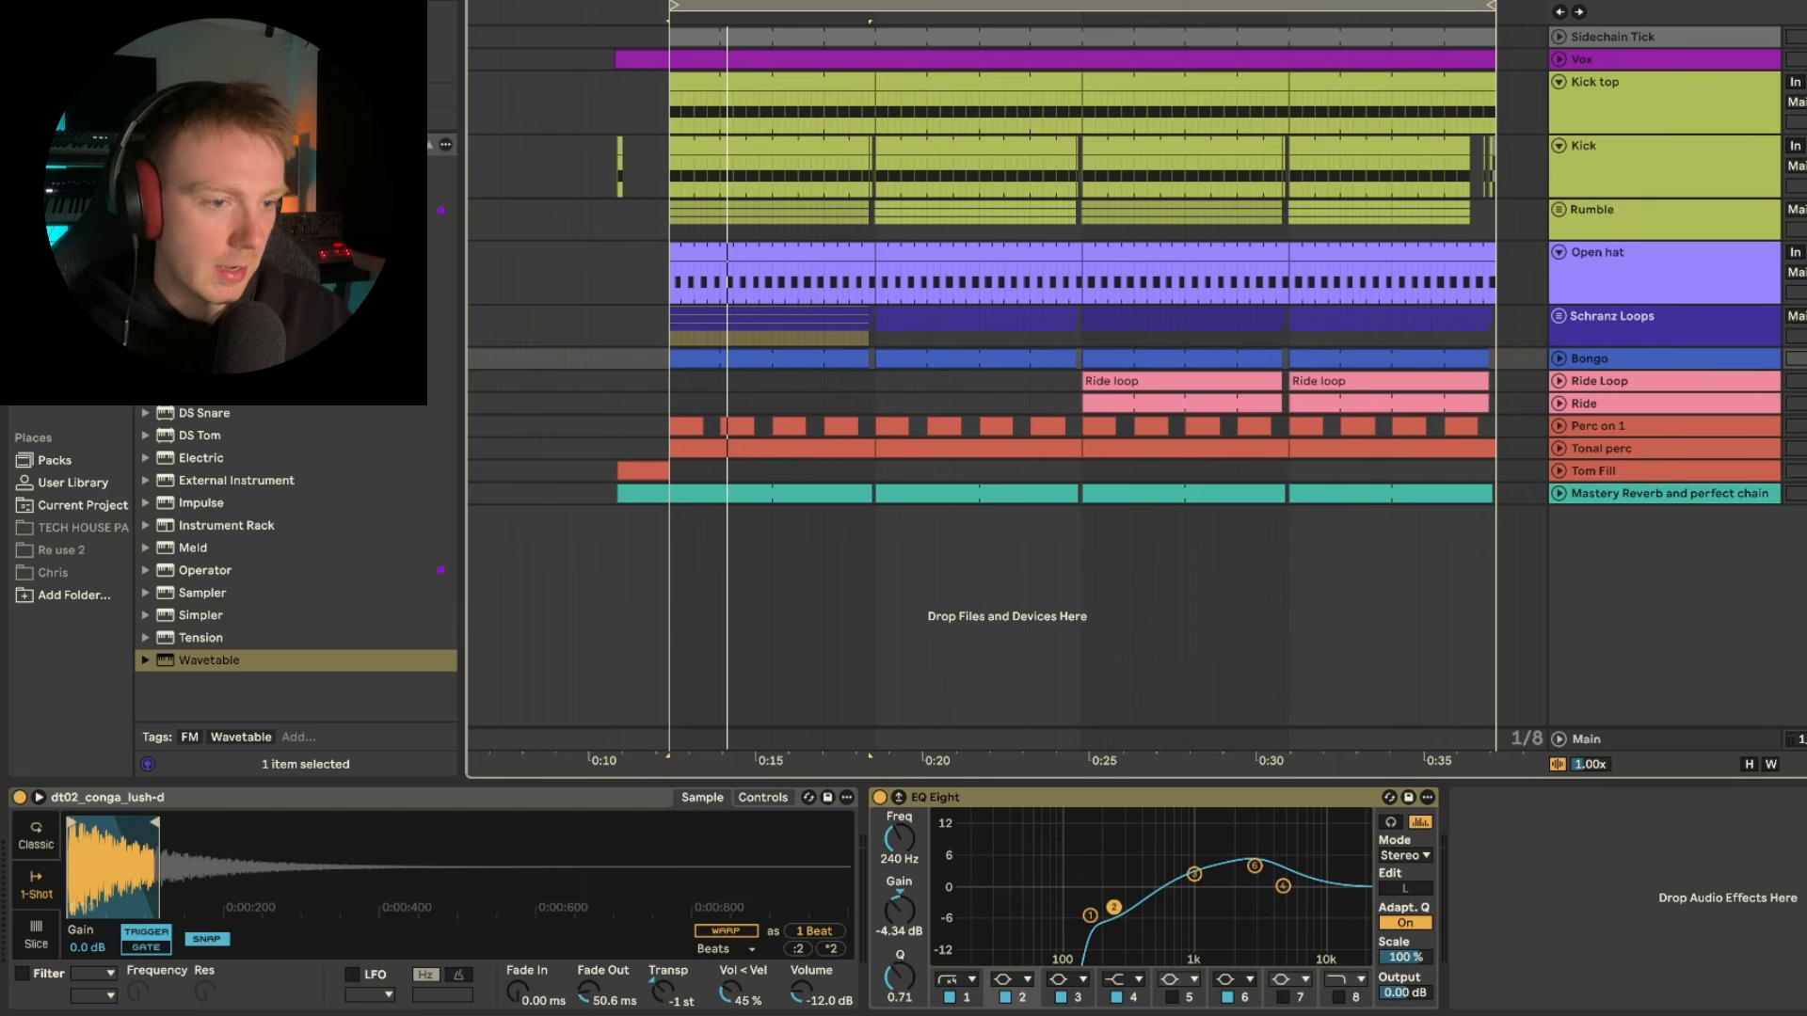
click(1558, 358)
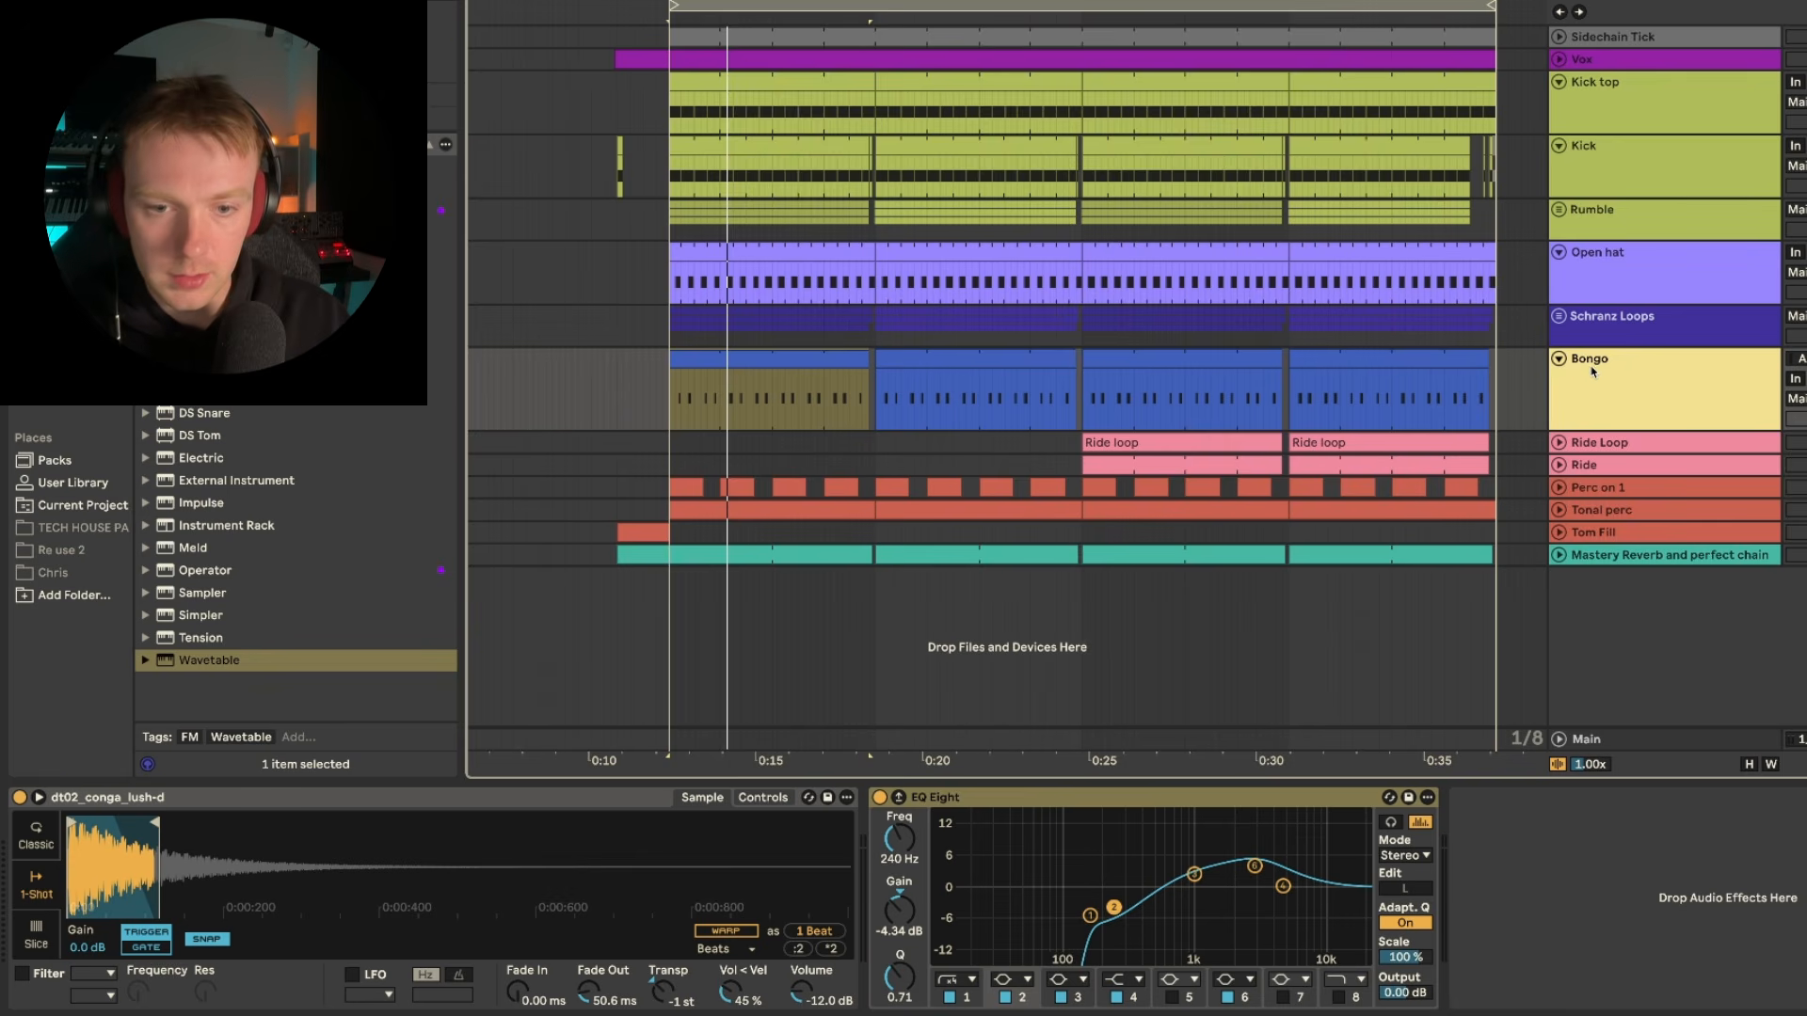
key(space)
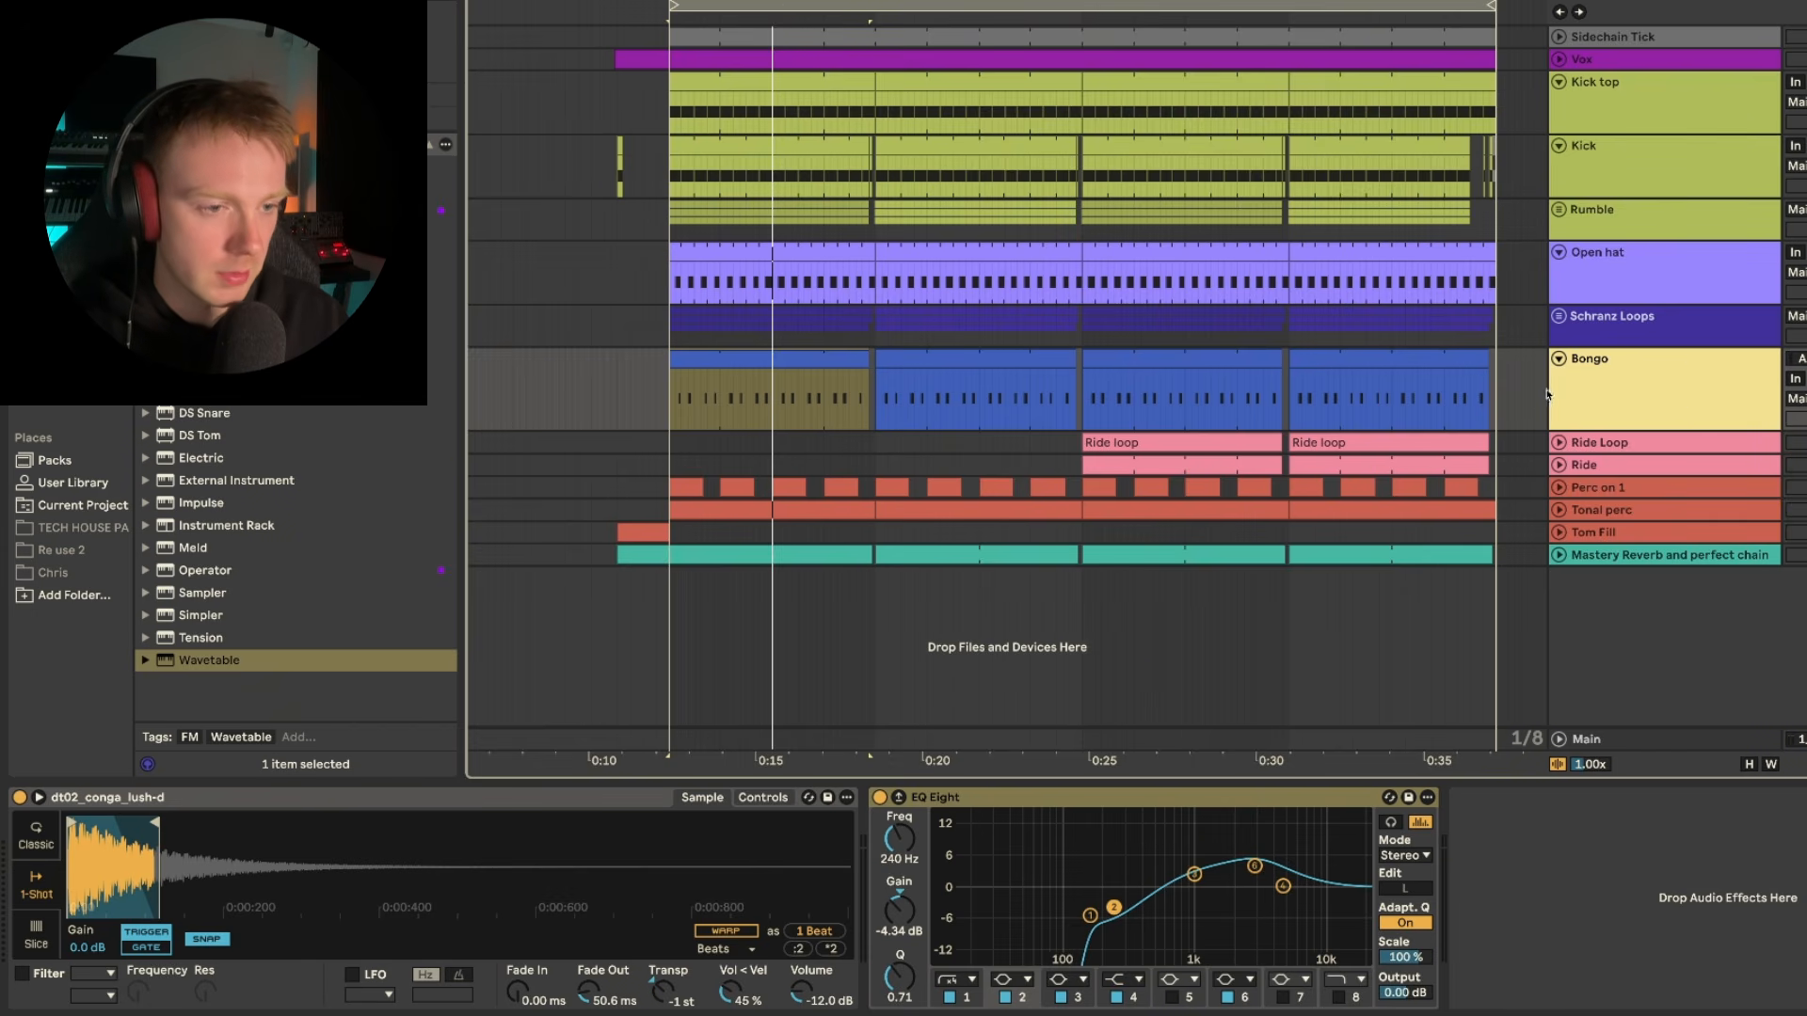
click(1559, 359)
- Audition the Ride Loop and Ride tracks from the start of the first Ride loop clip
click(1079, 382)
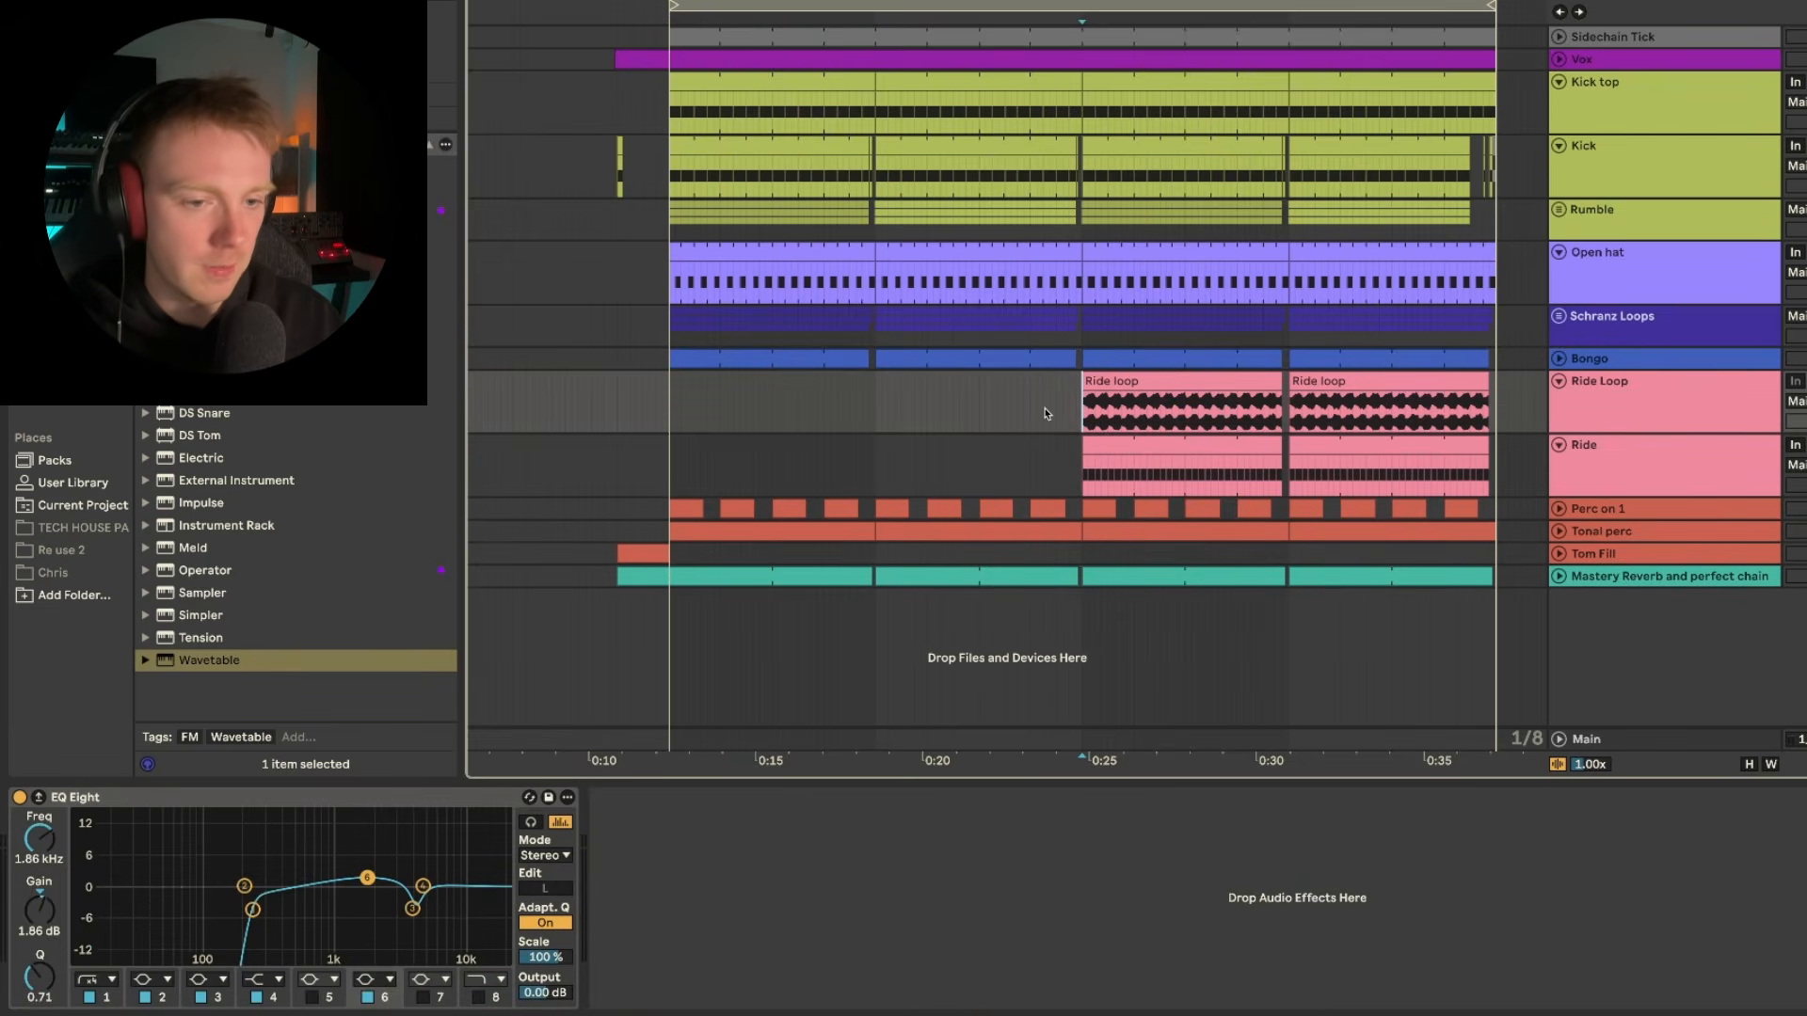
key(space)
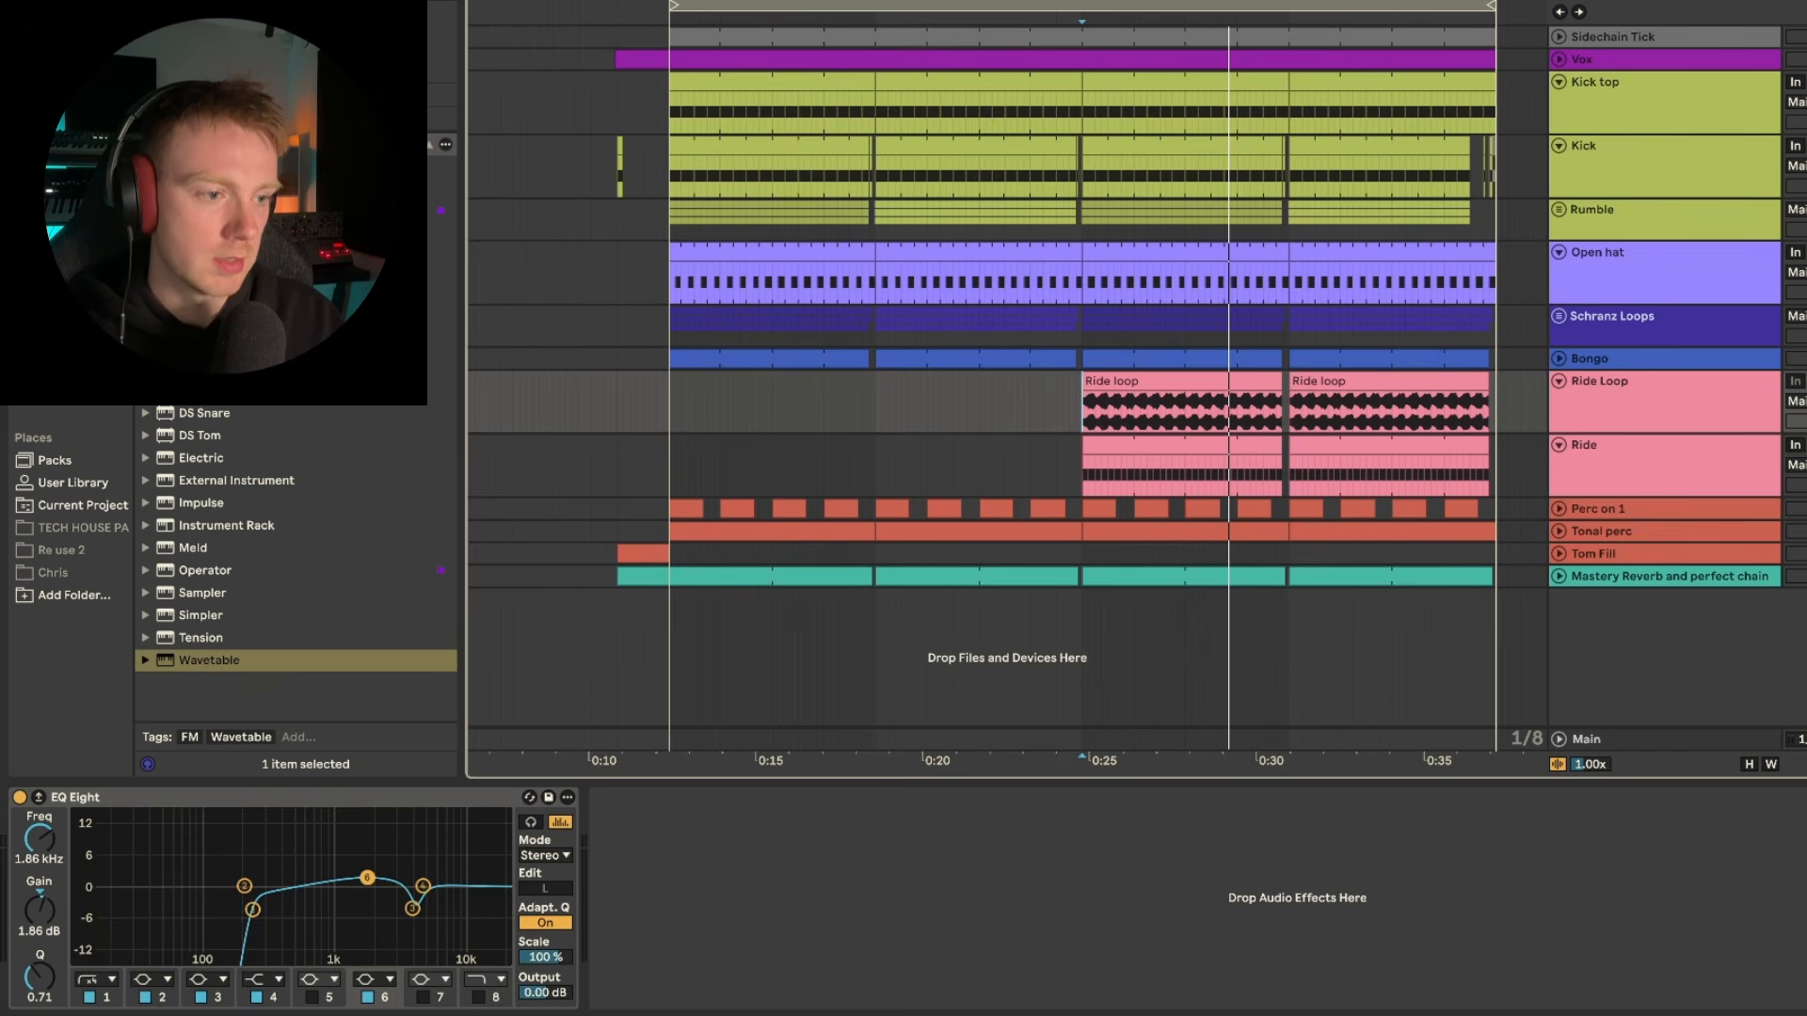
click(1637, 446)
key(space)
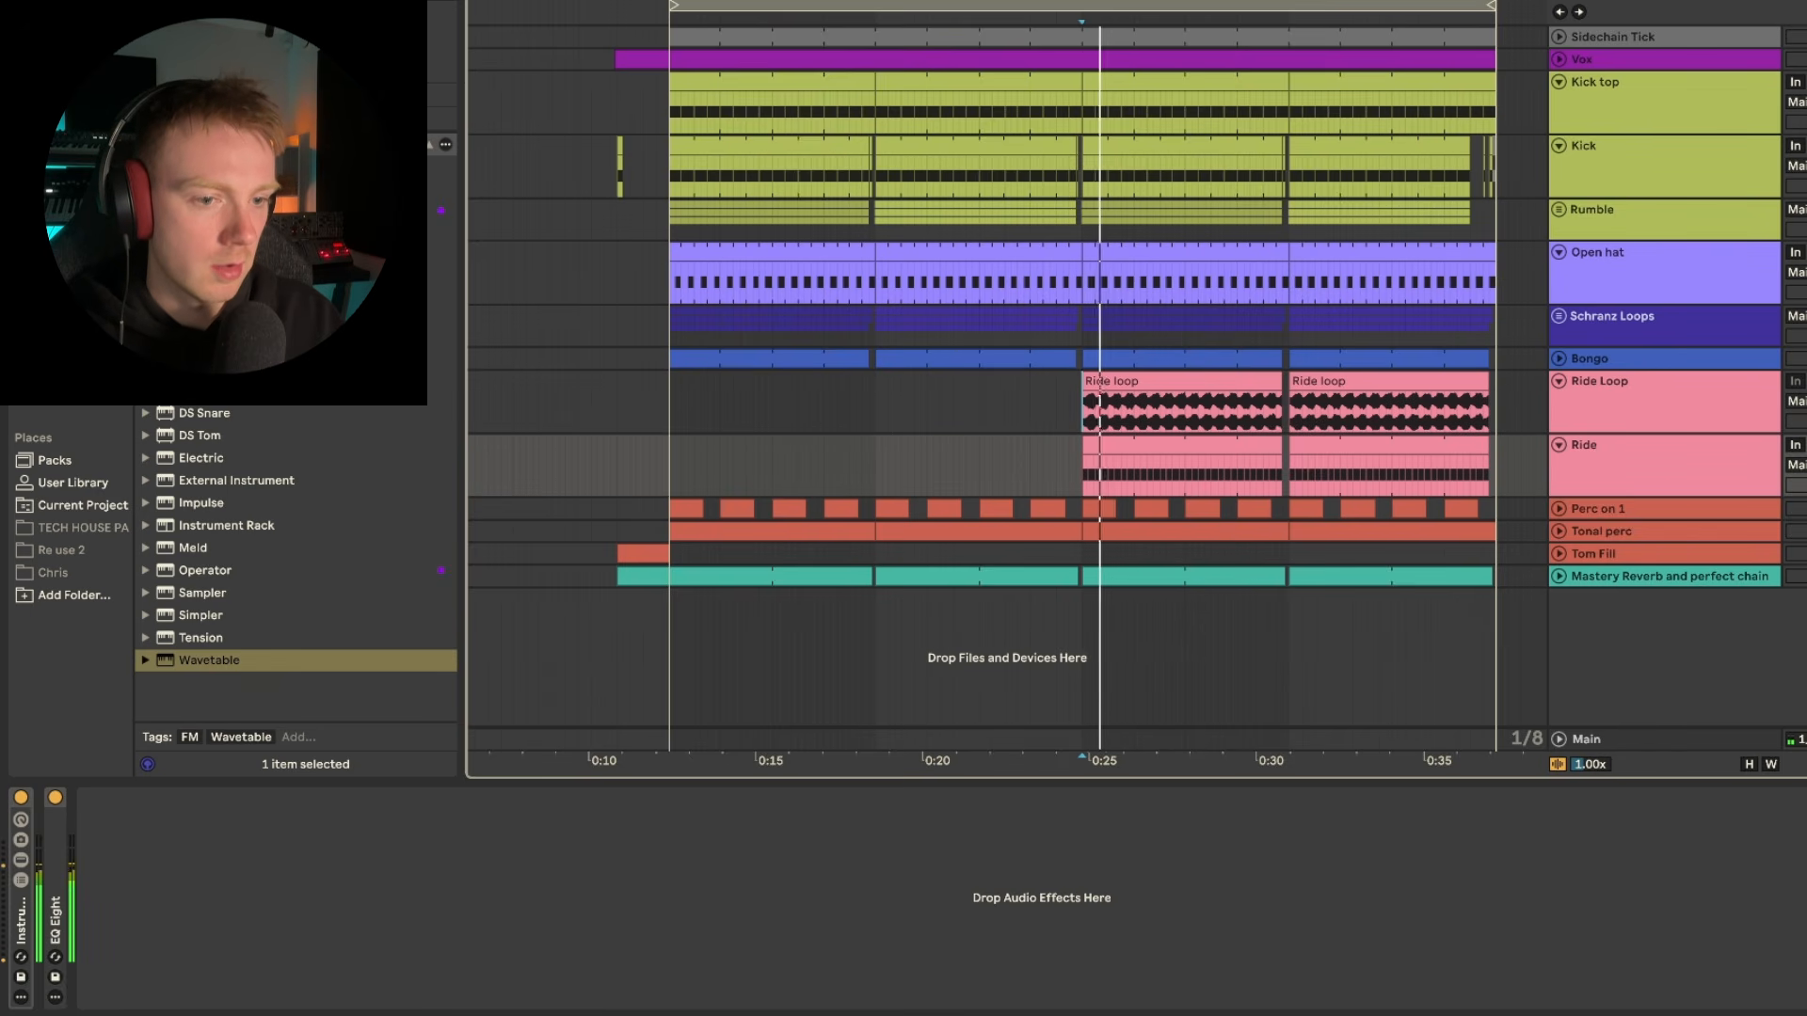
- Compare the Ride Loop and Ride tracks' device chains during playback, and collapse both tracks
click(1637, 382)
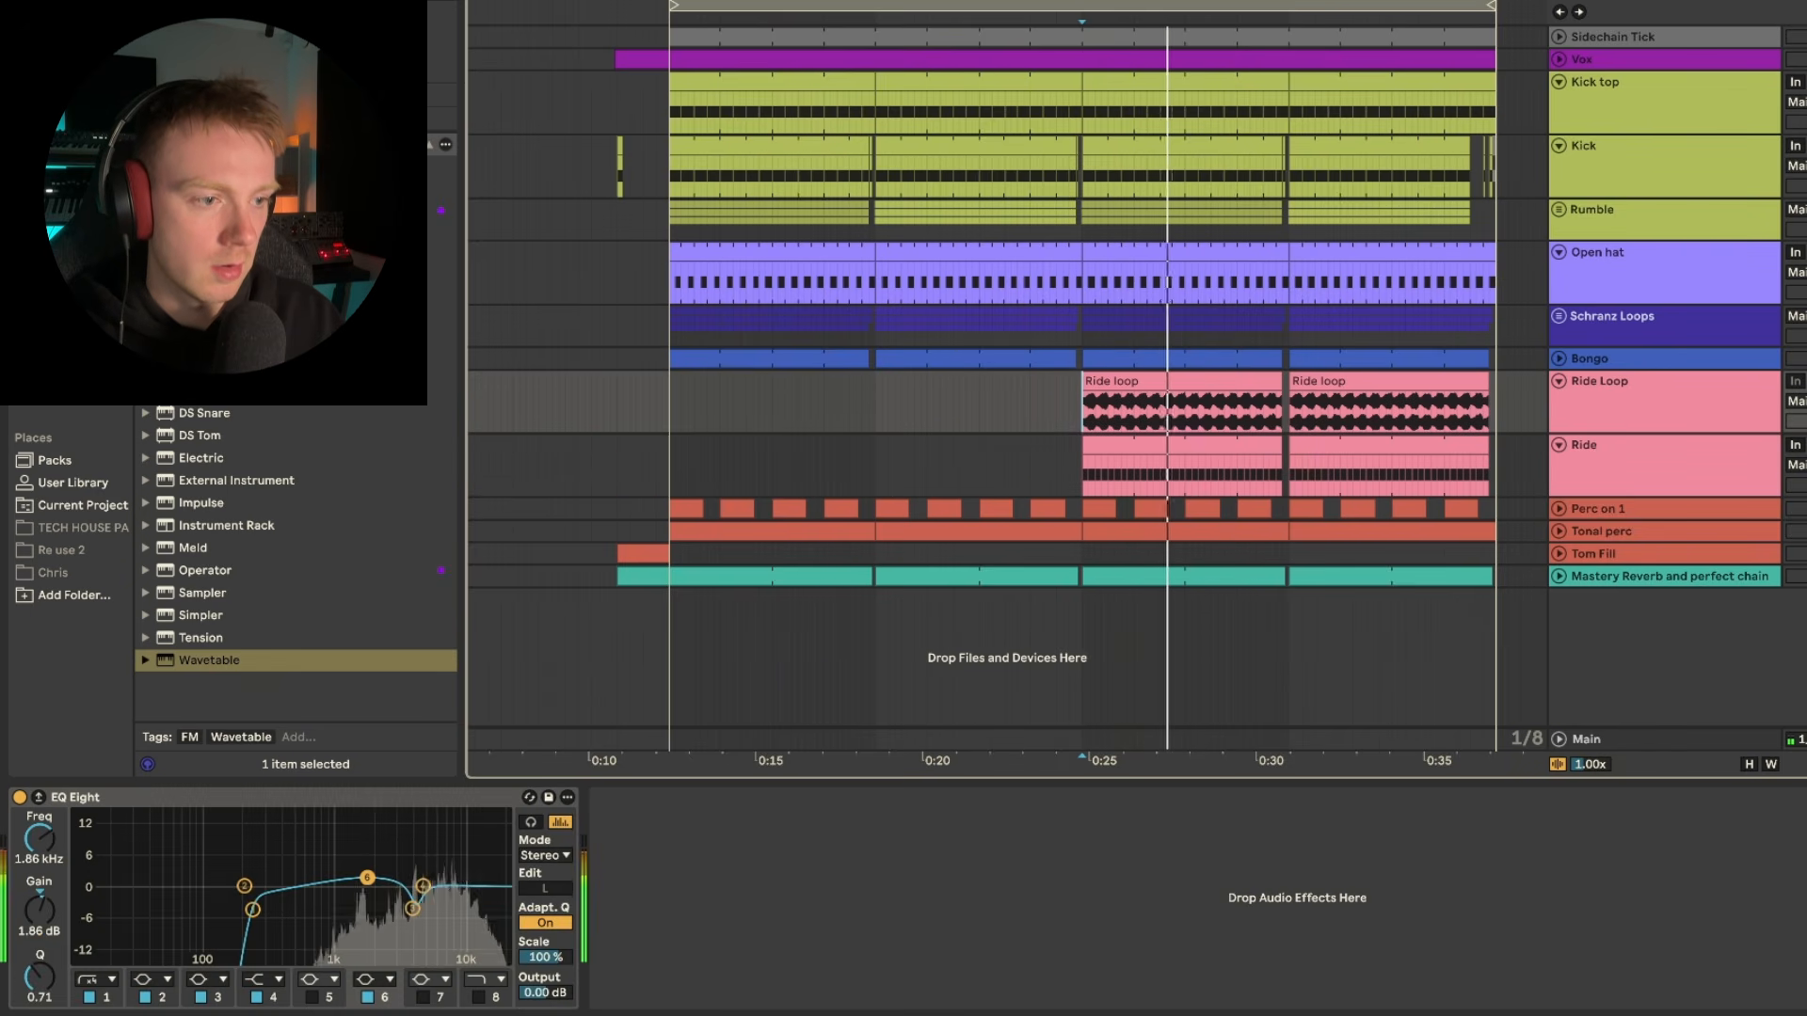
key(Down)
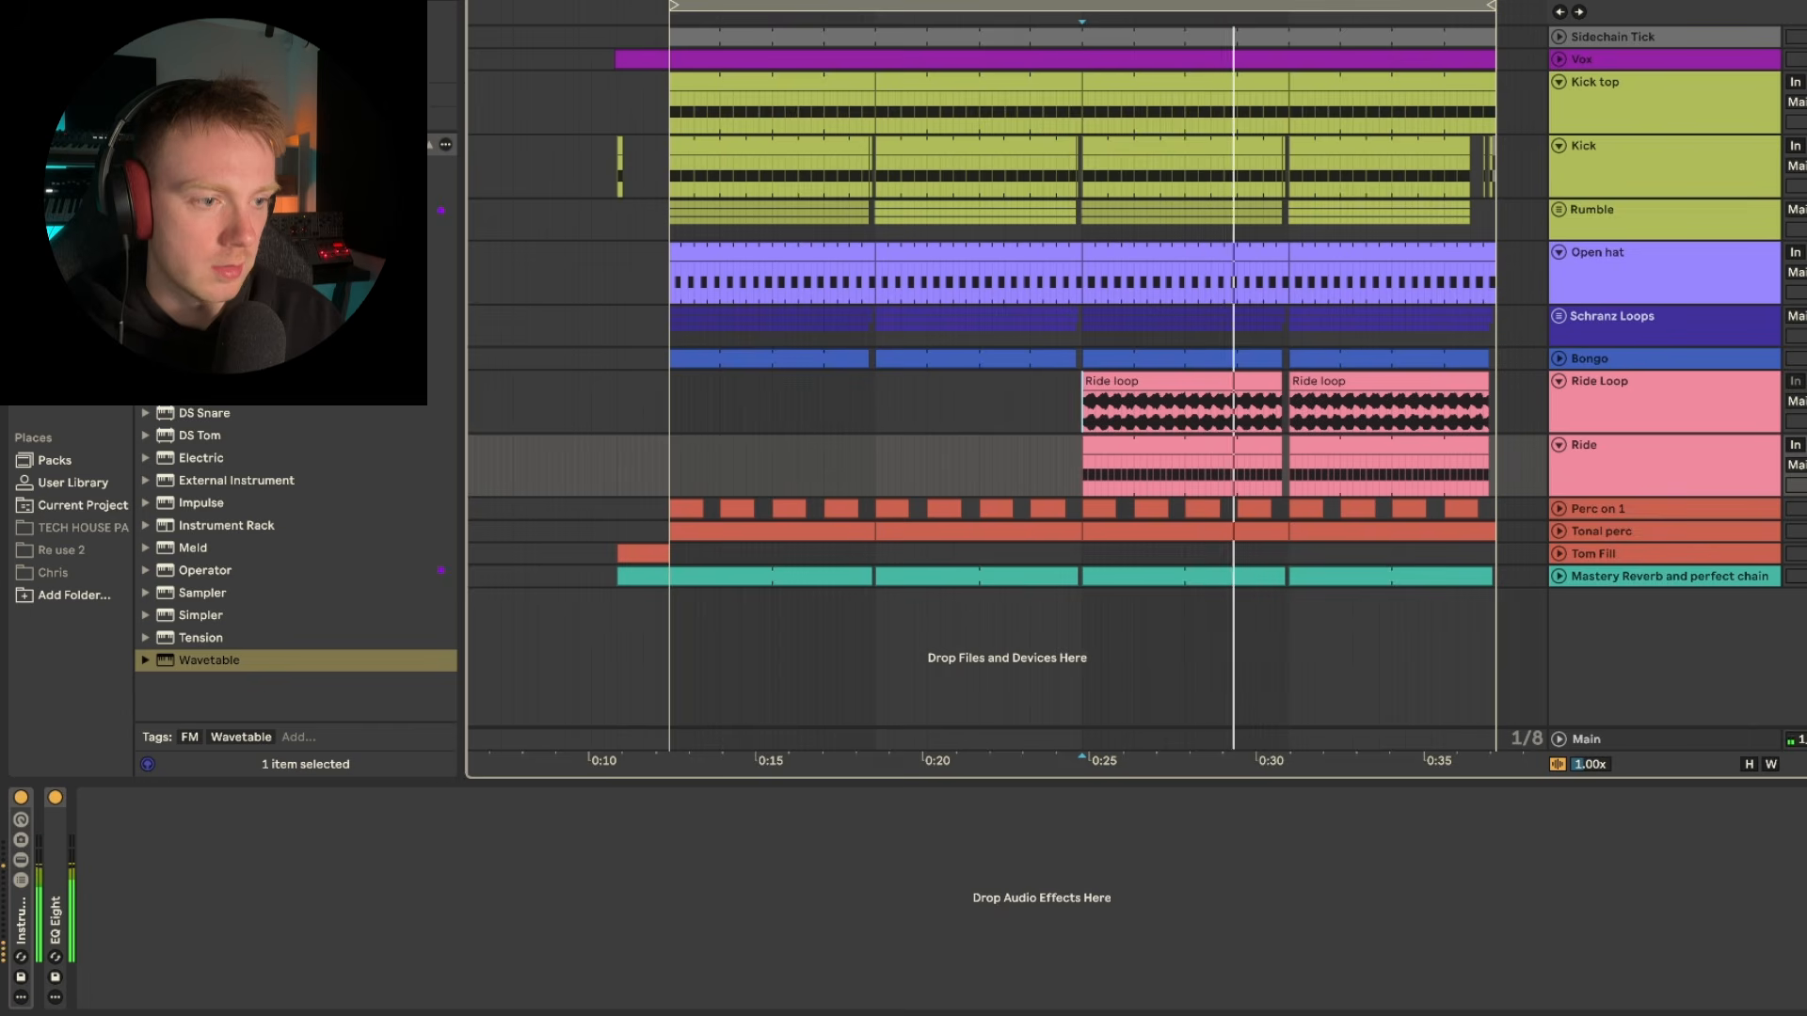
key(Up)
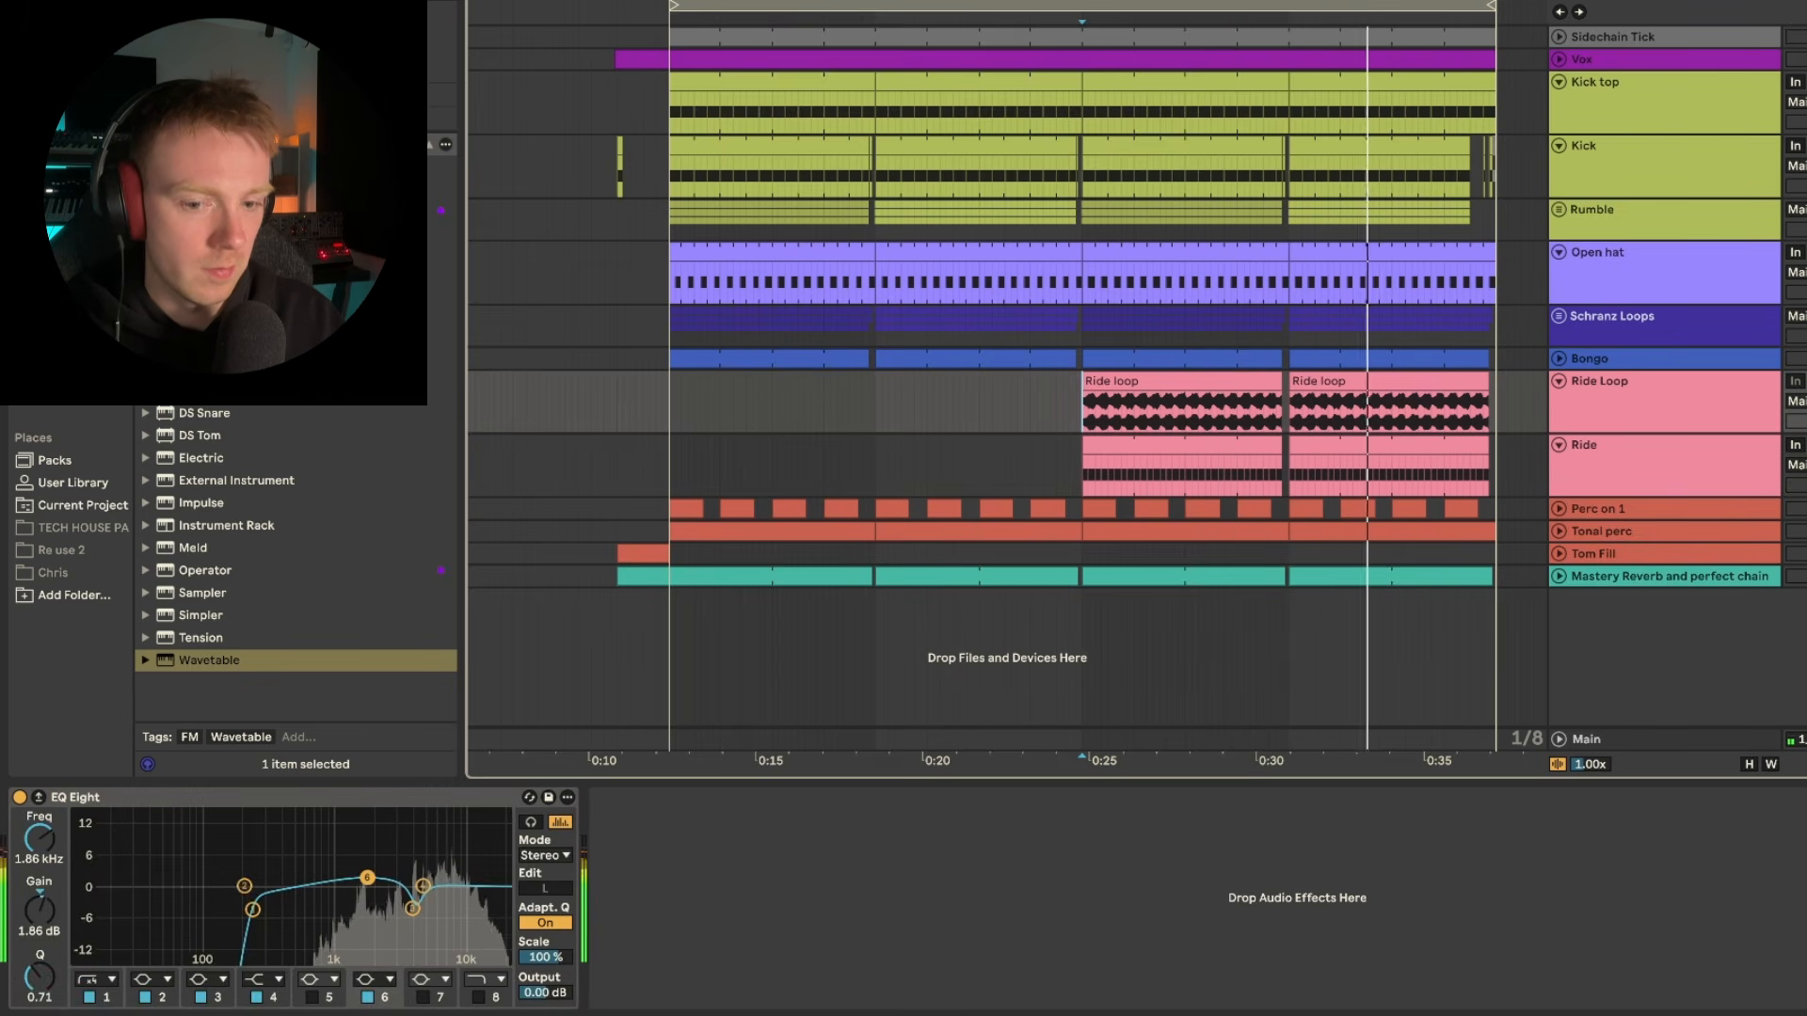
click(1560, 382)
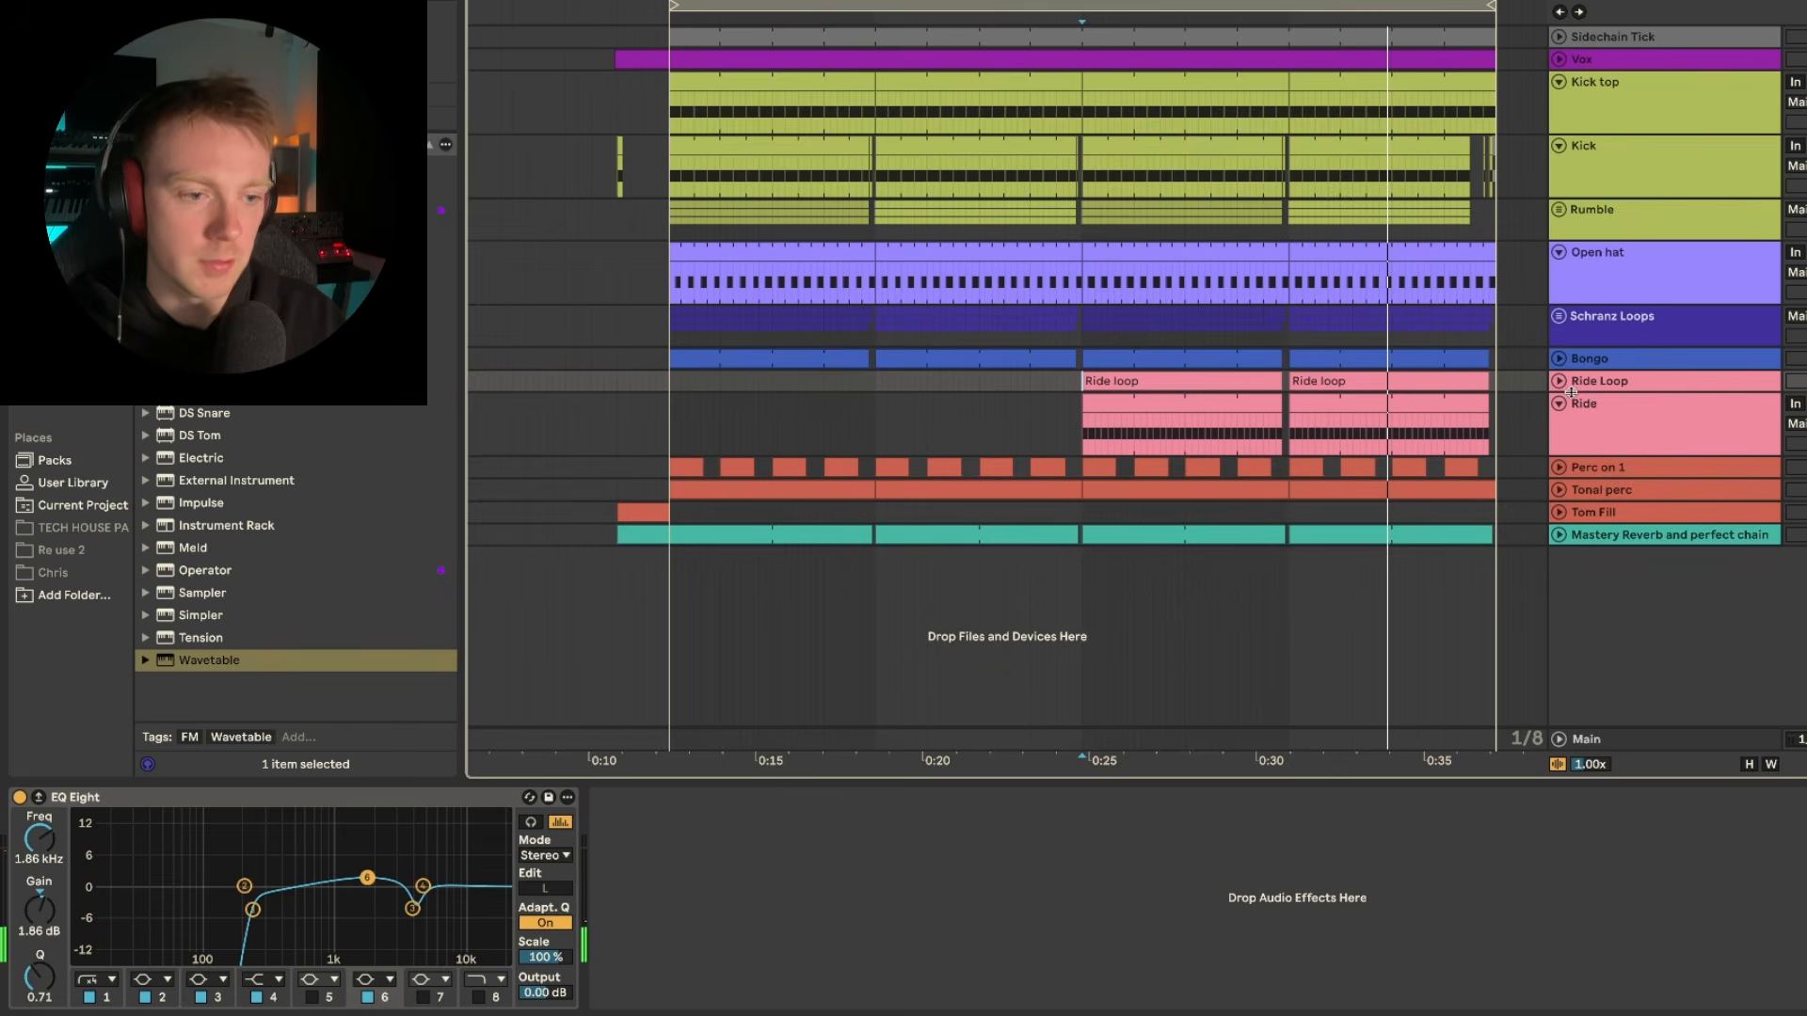
click(1560, 404)
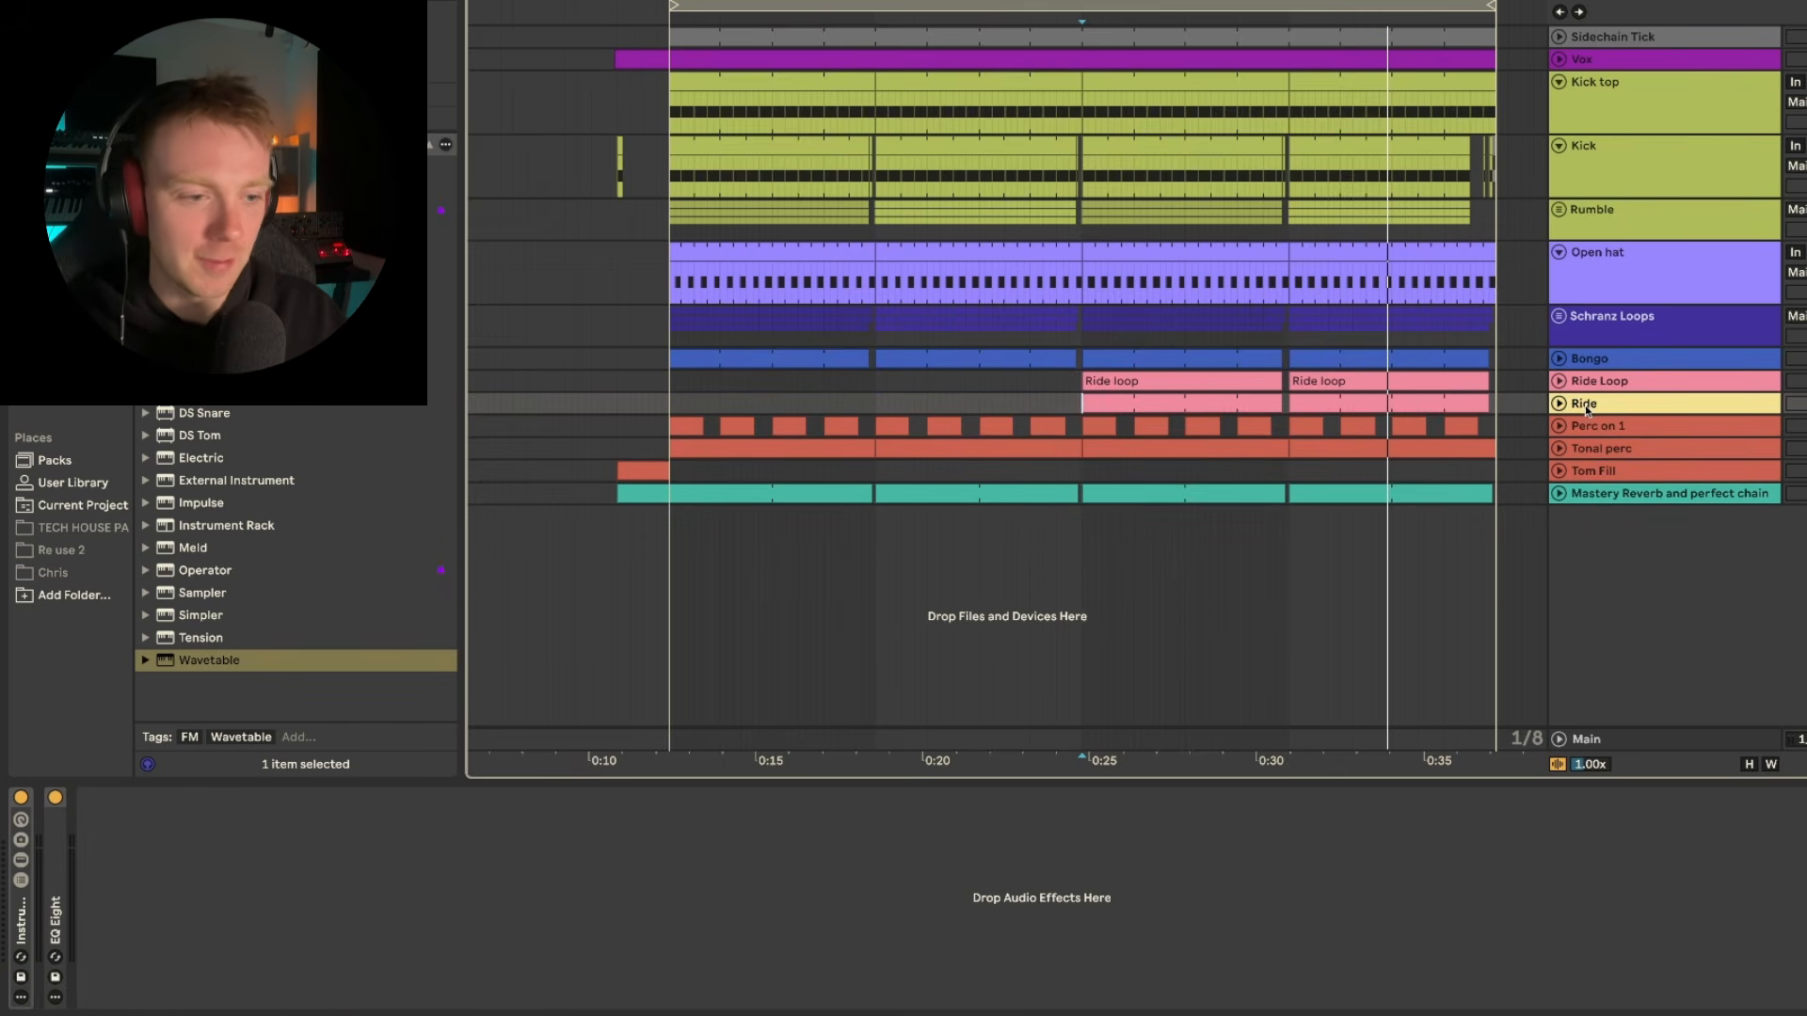
- Audition the Perc on 1 track from the loop start and expand its EQ Eight and Compressor for review
click(1562, 428)
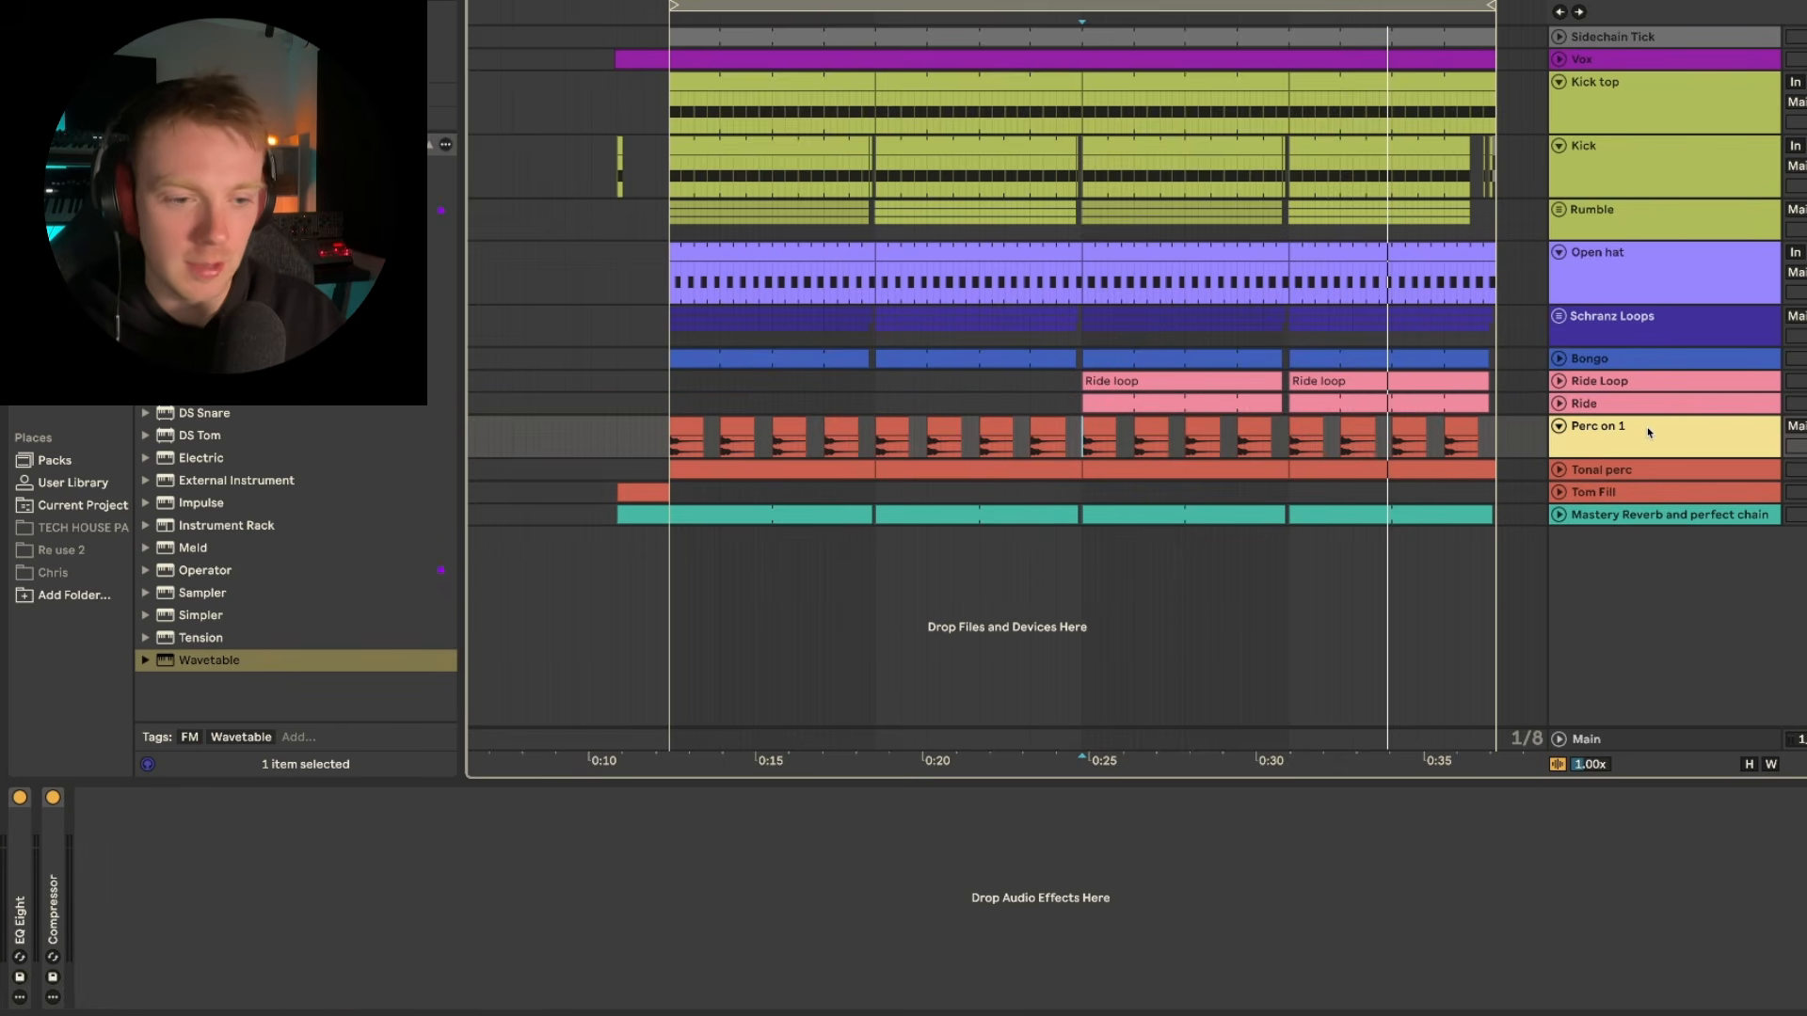
key(space)
click(671, 439)
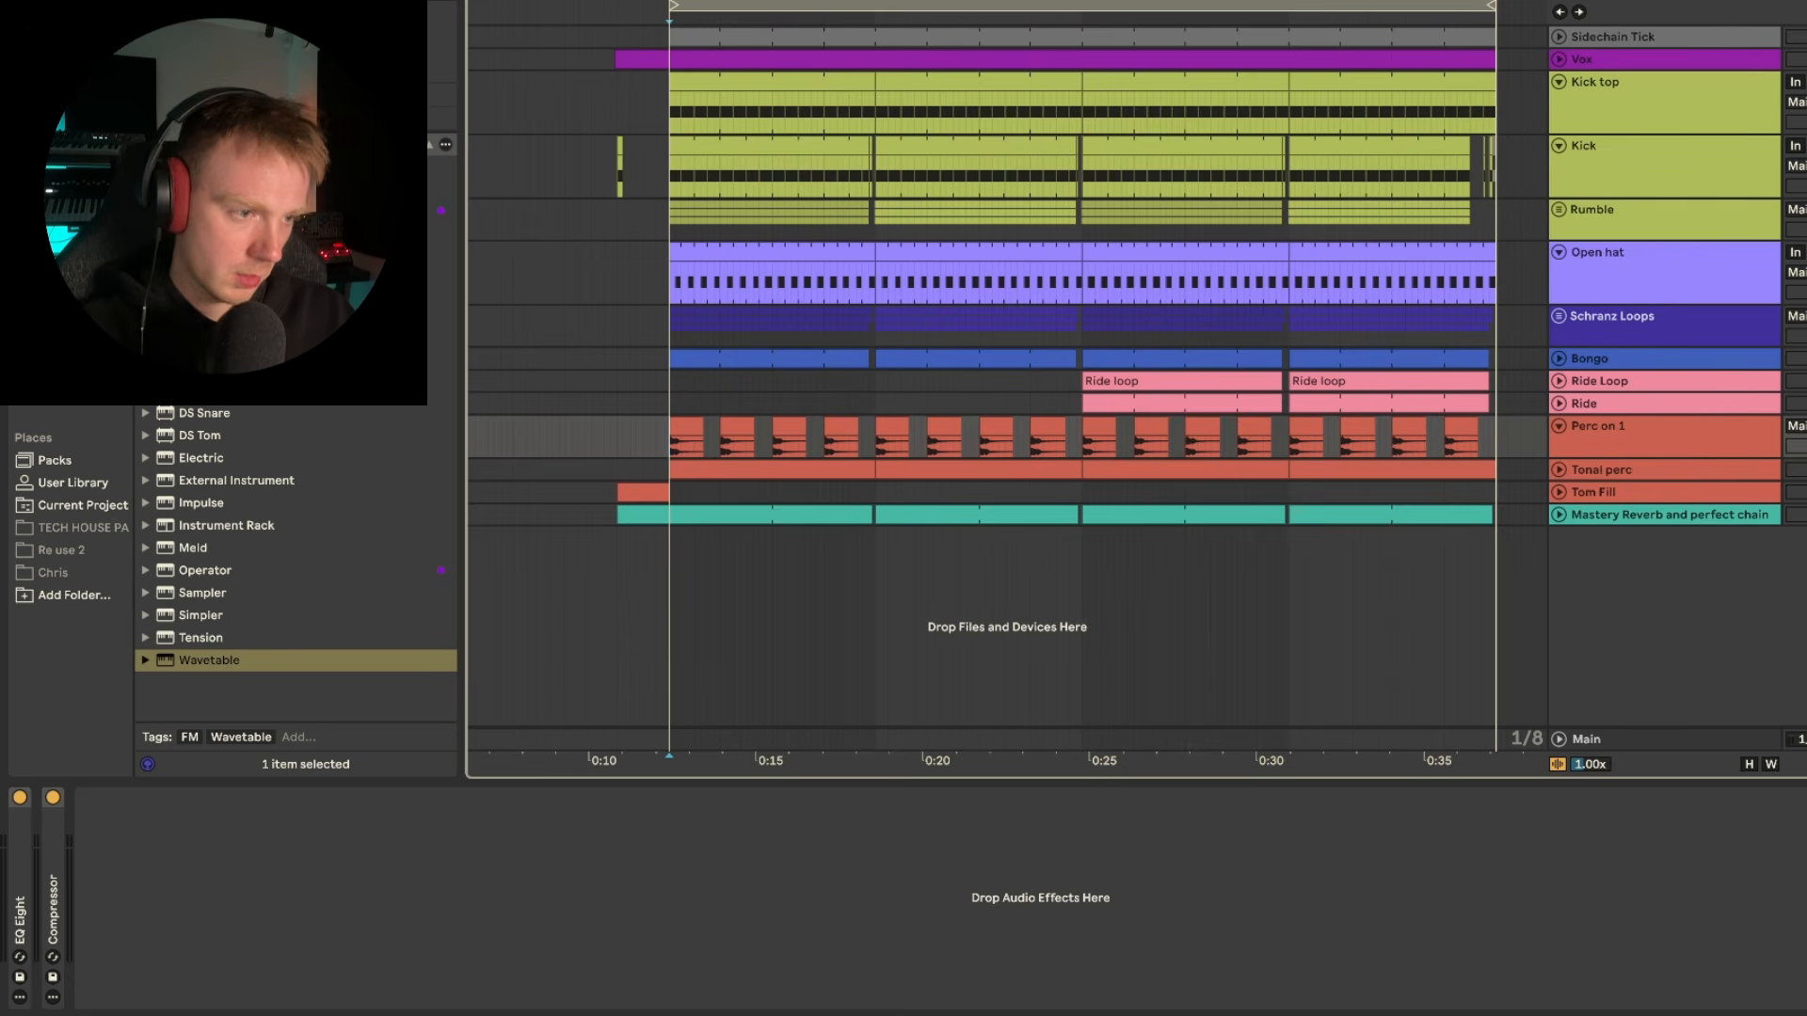
key(space)
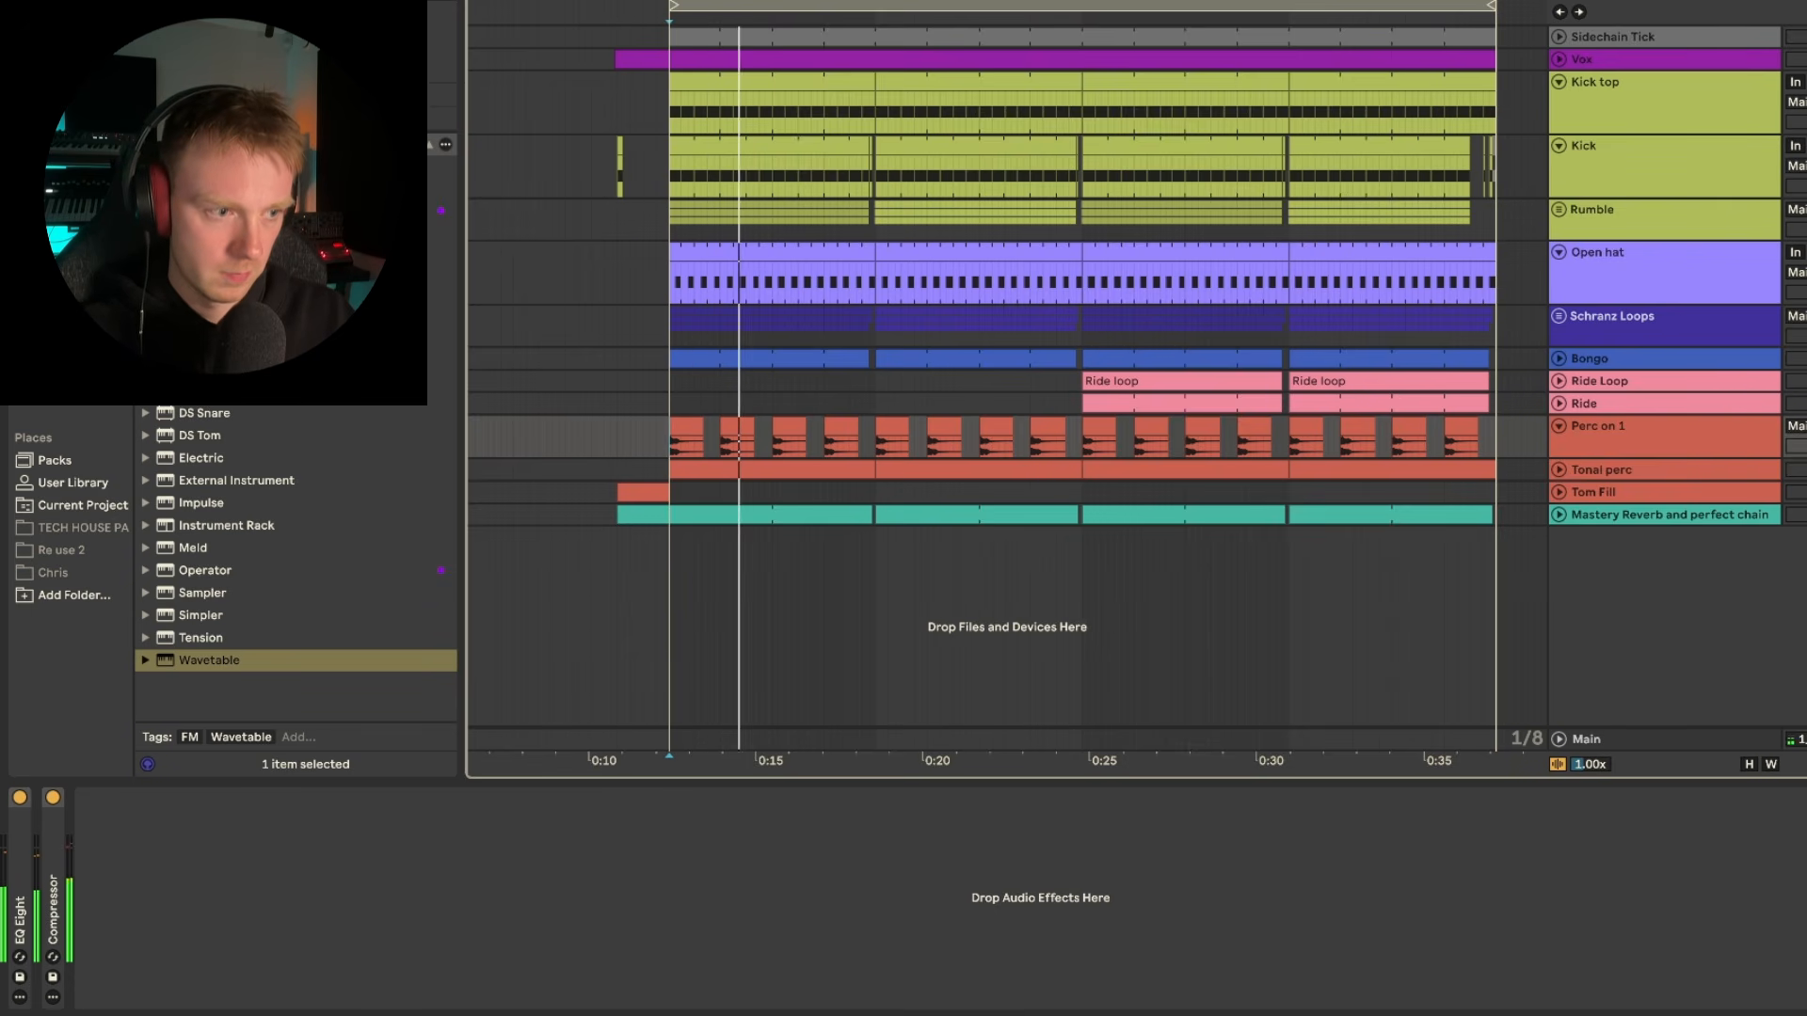
key(space)
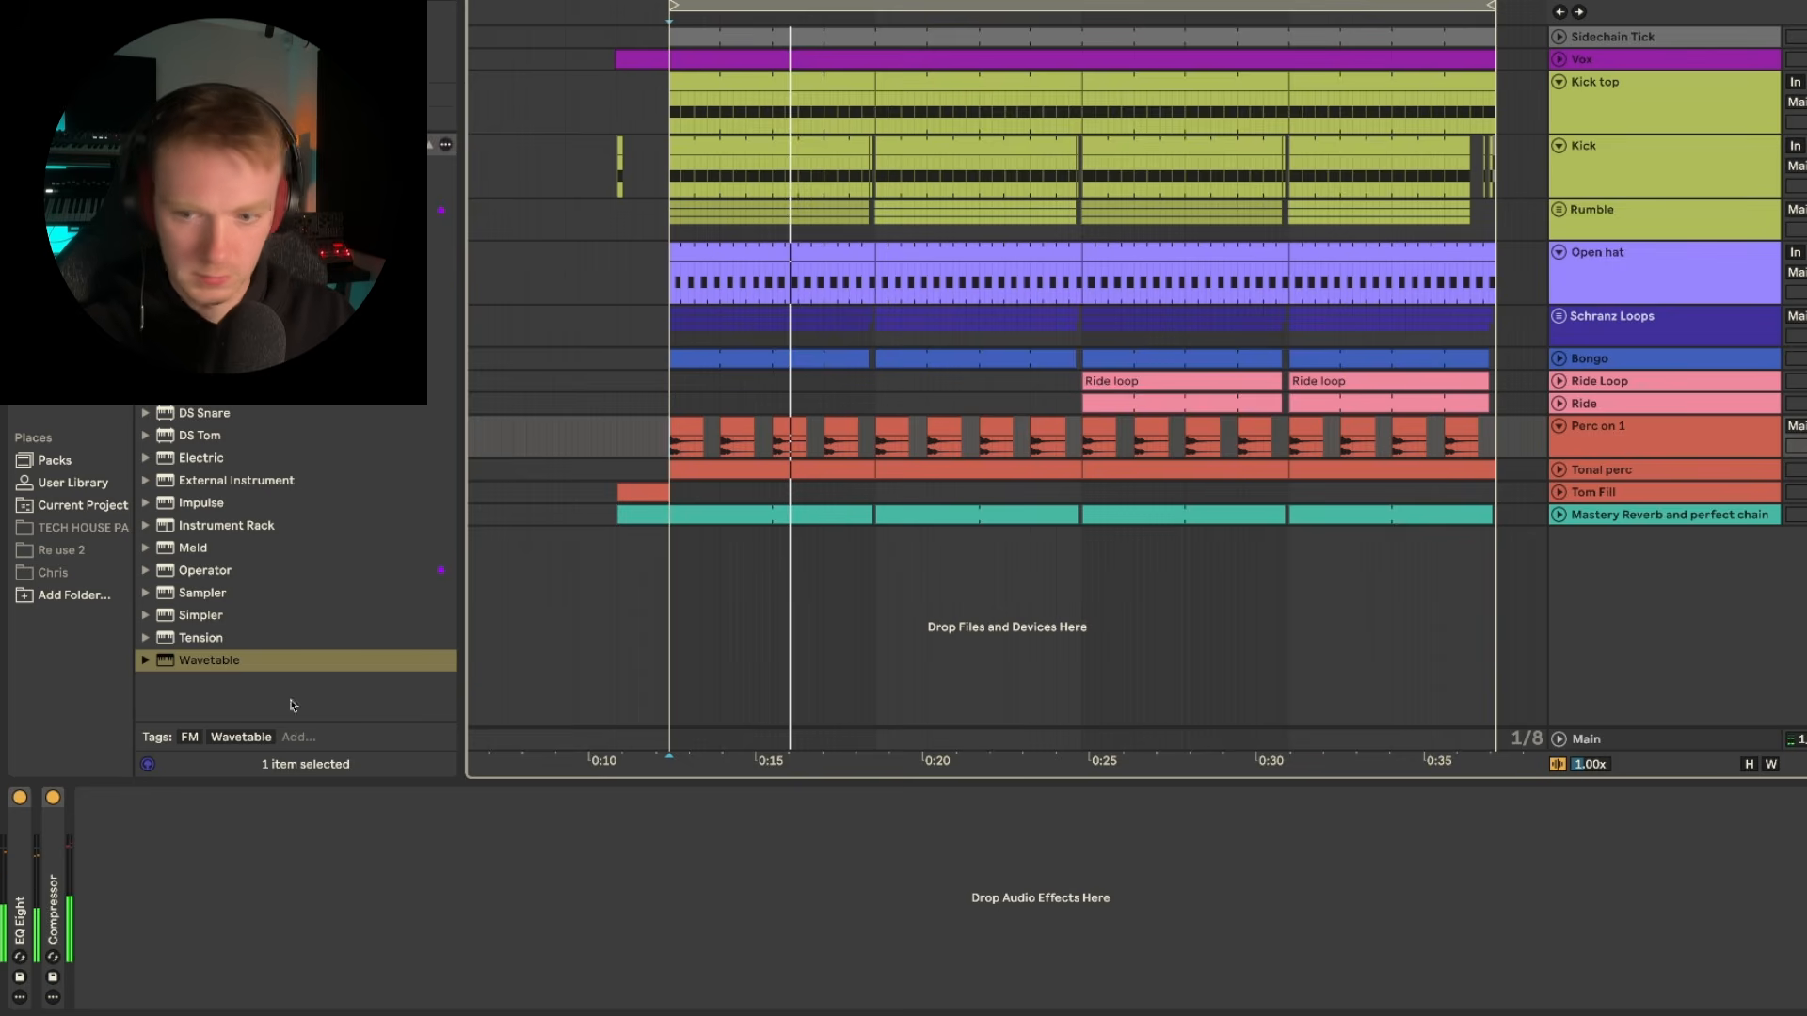
double_click(15, 857)
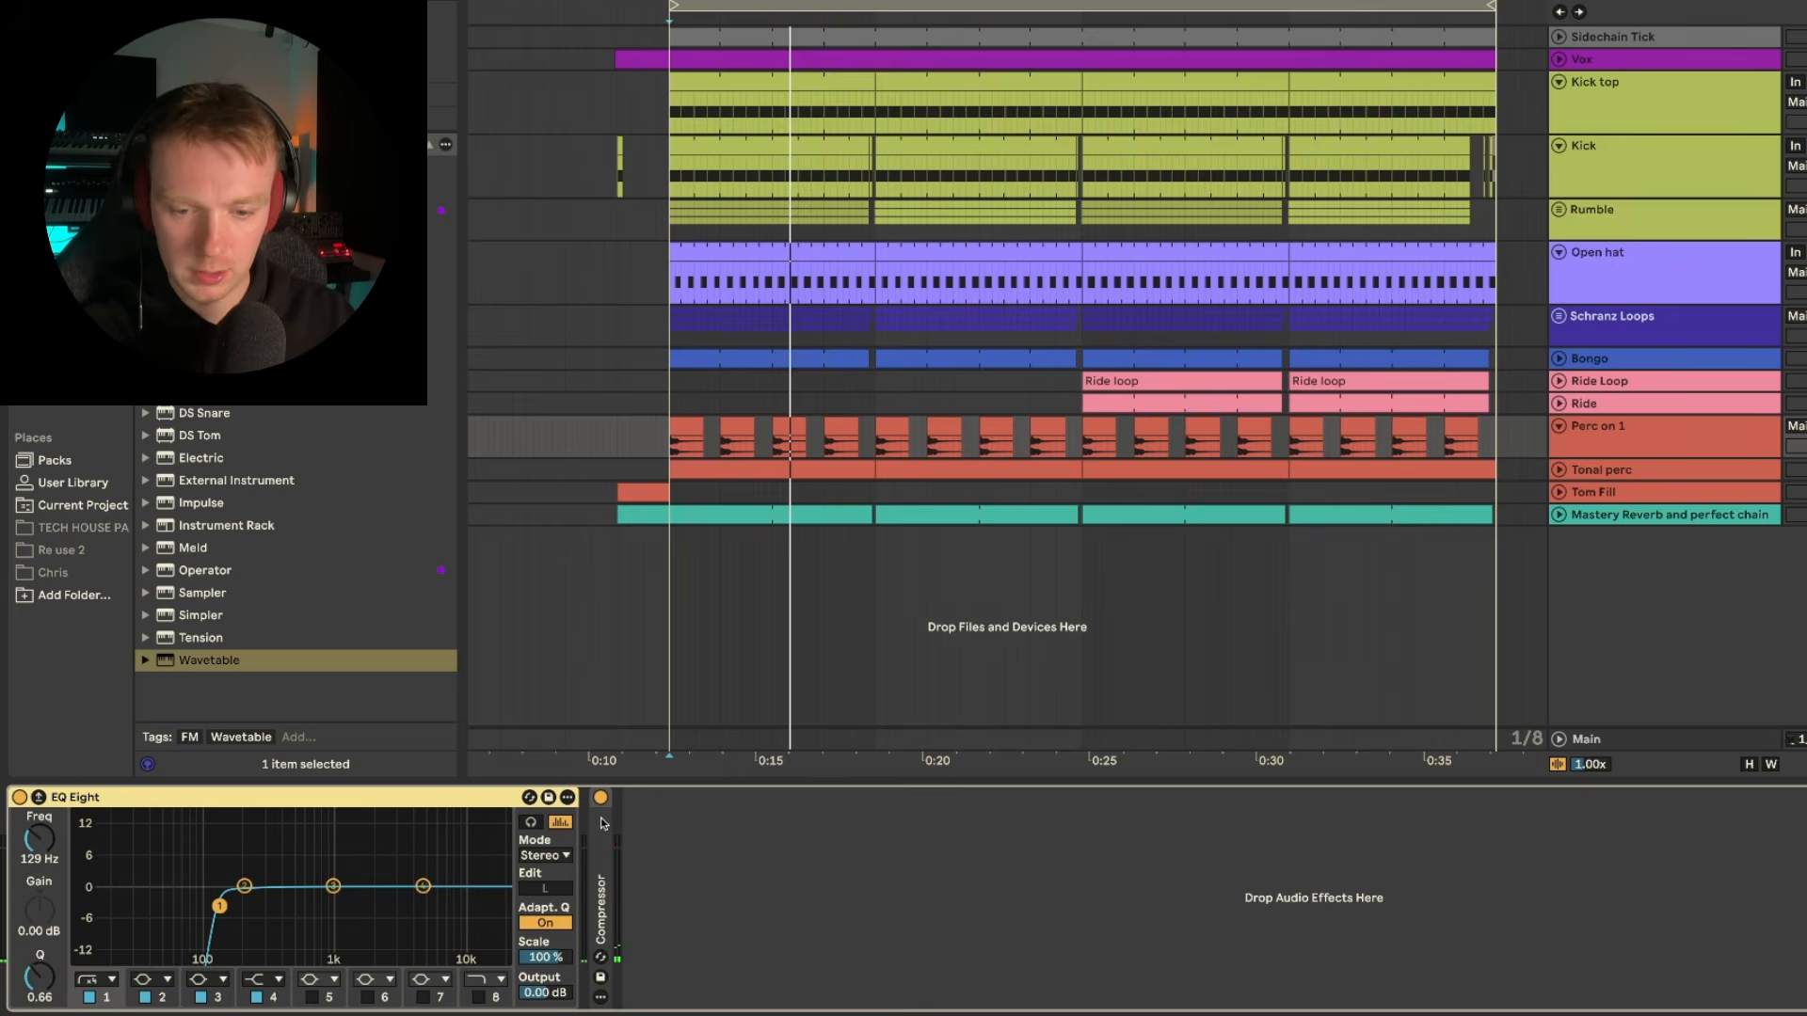
double_click(604, 825)
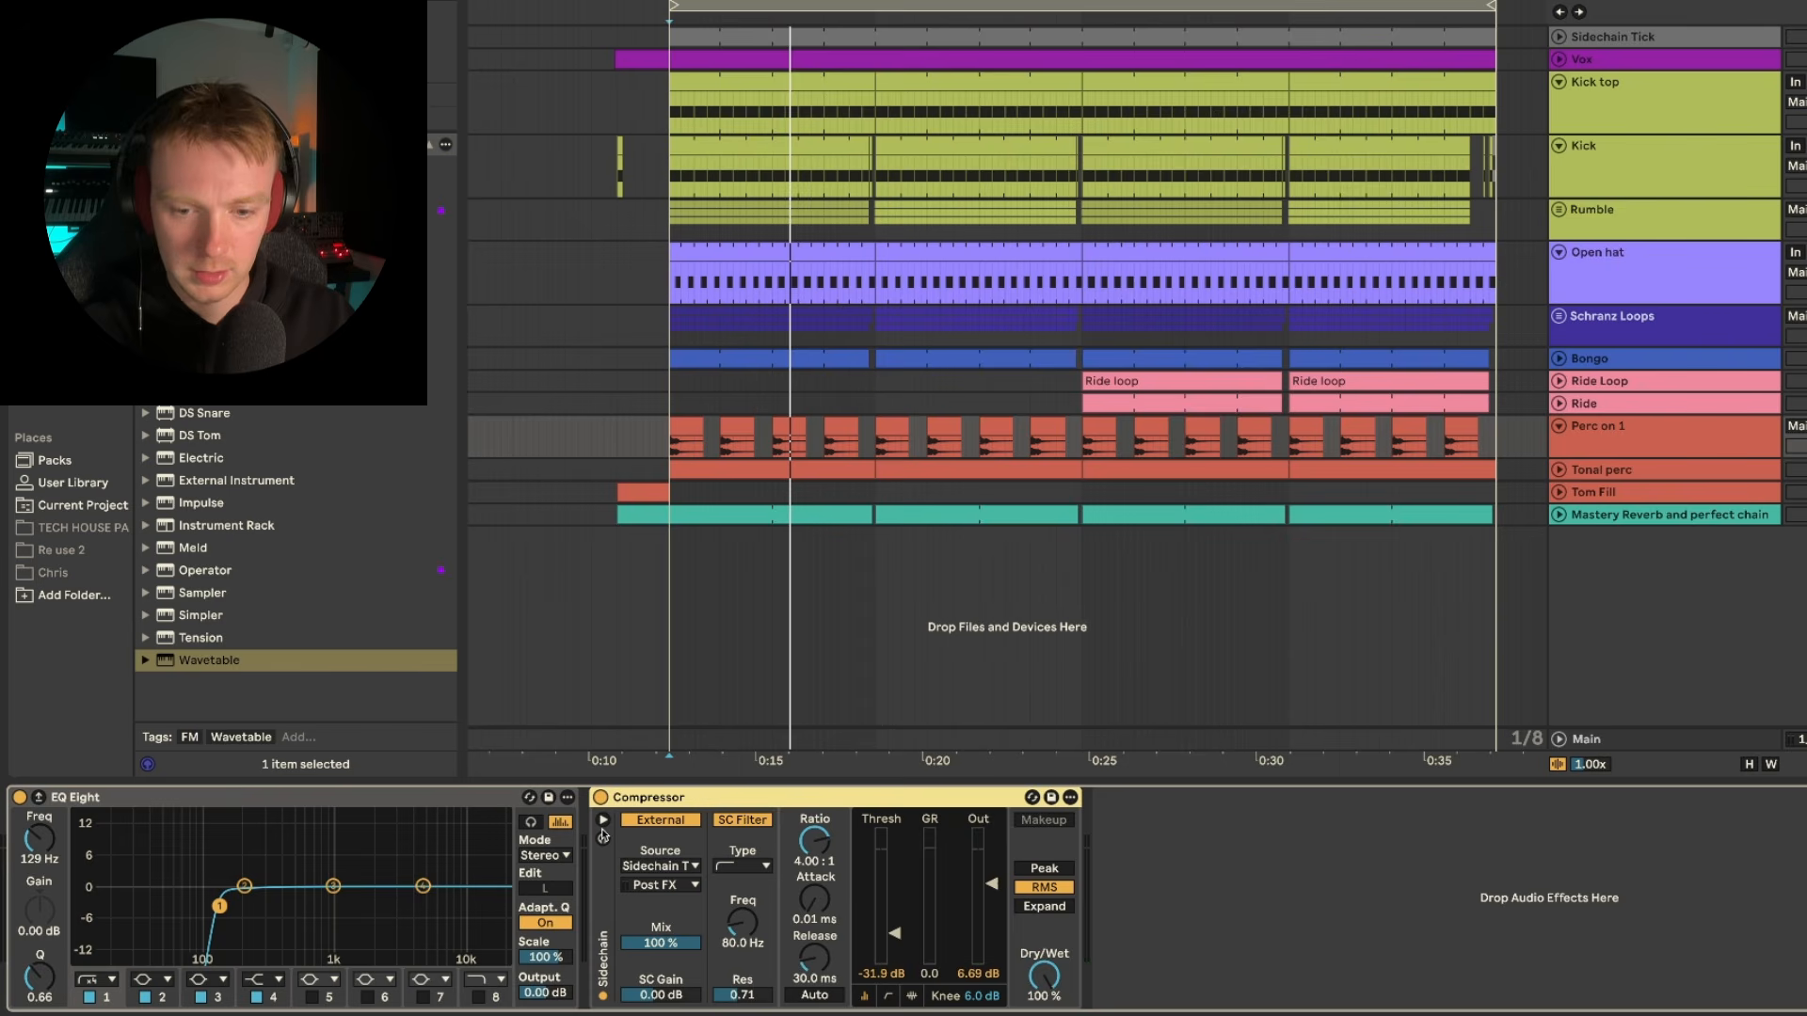
- Audition the expanded Tonal perc track and review its sampler, Roar, Redux and Auto Filter
click(1572, 473)
click(1560, 471)
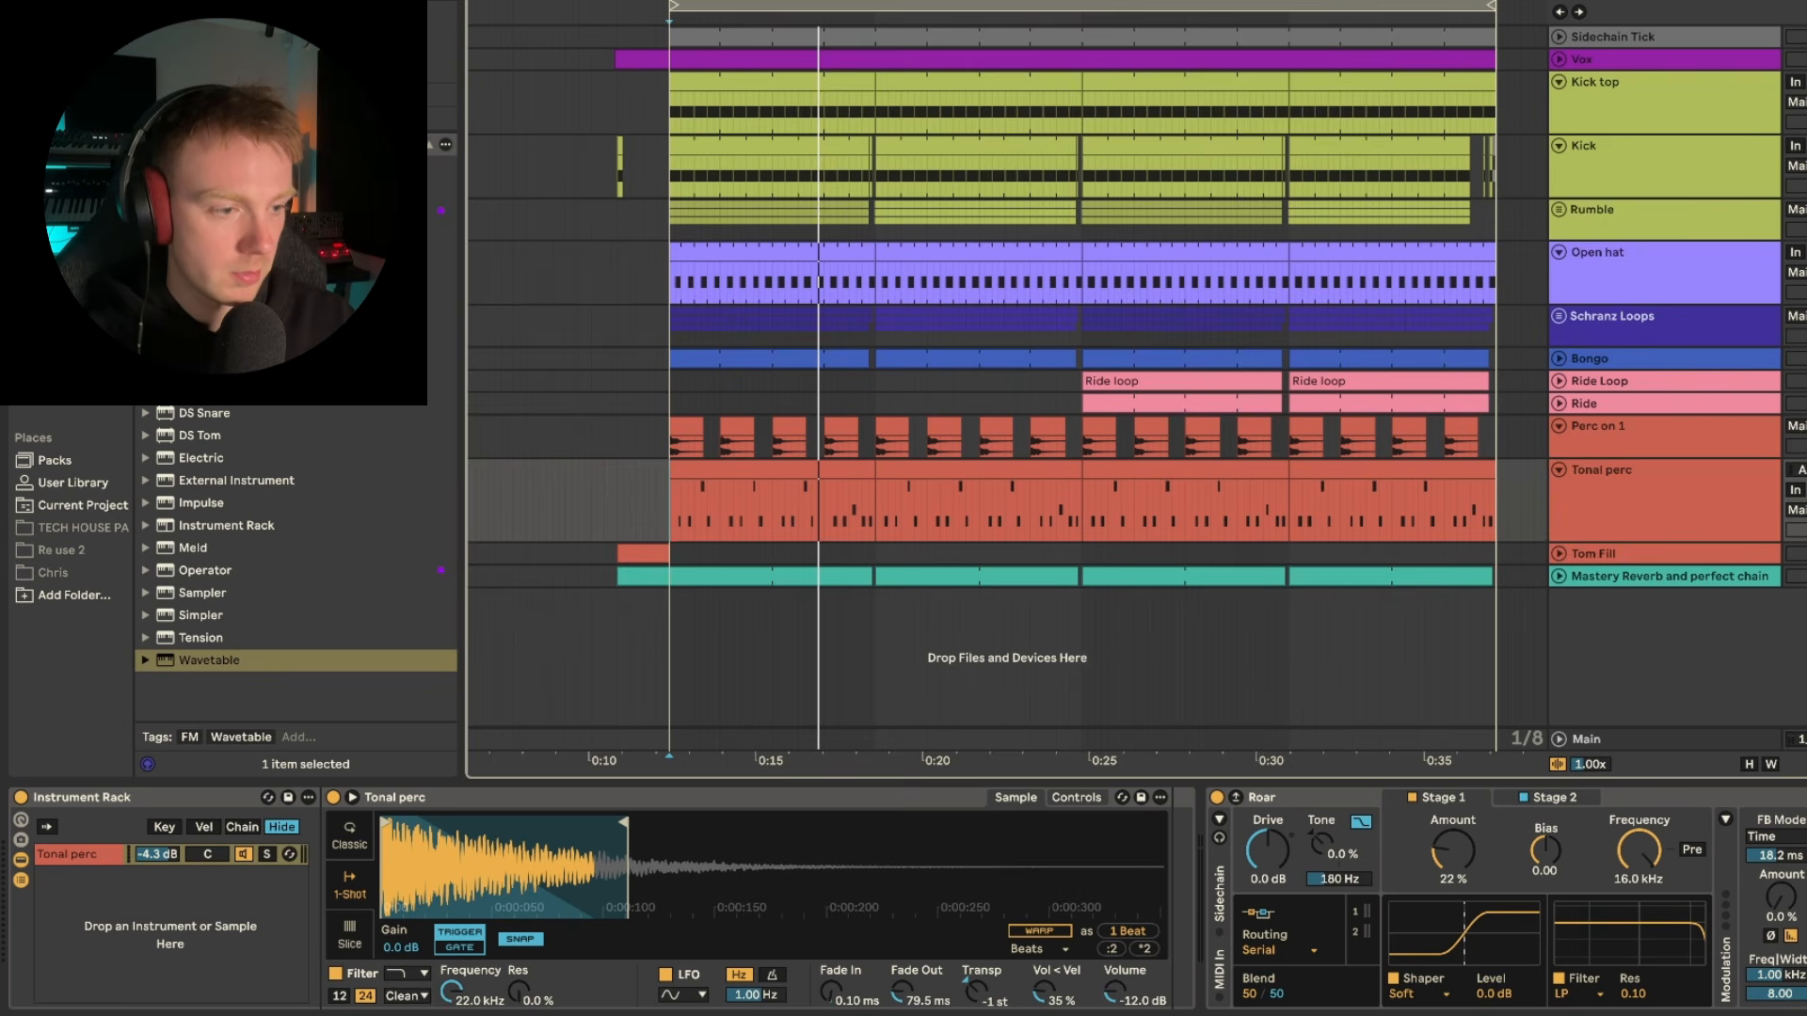
key(space)
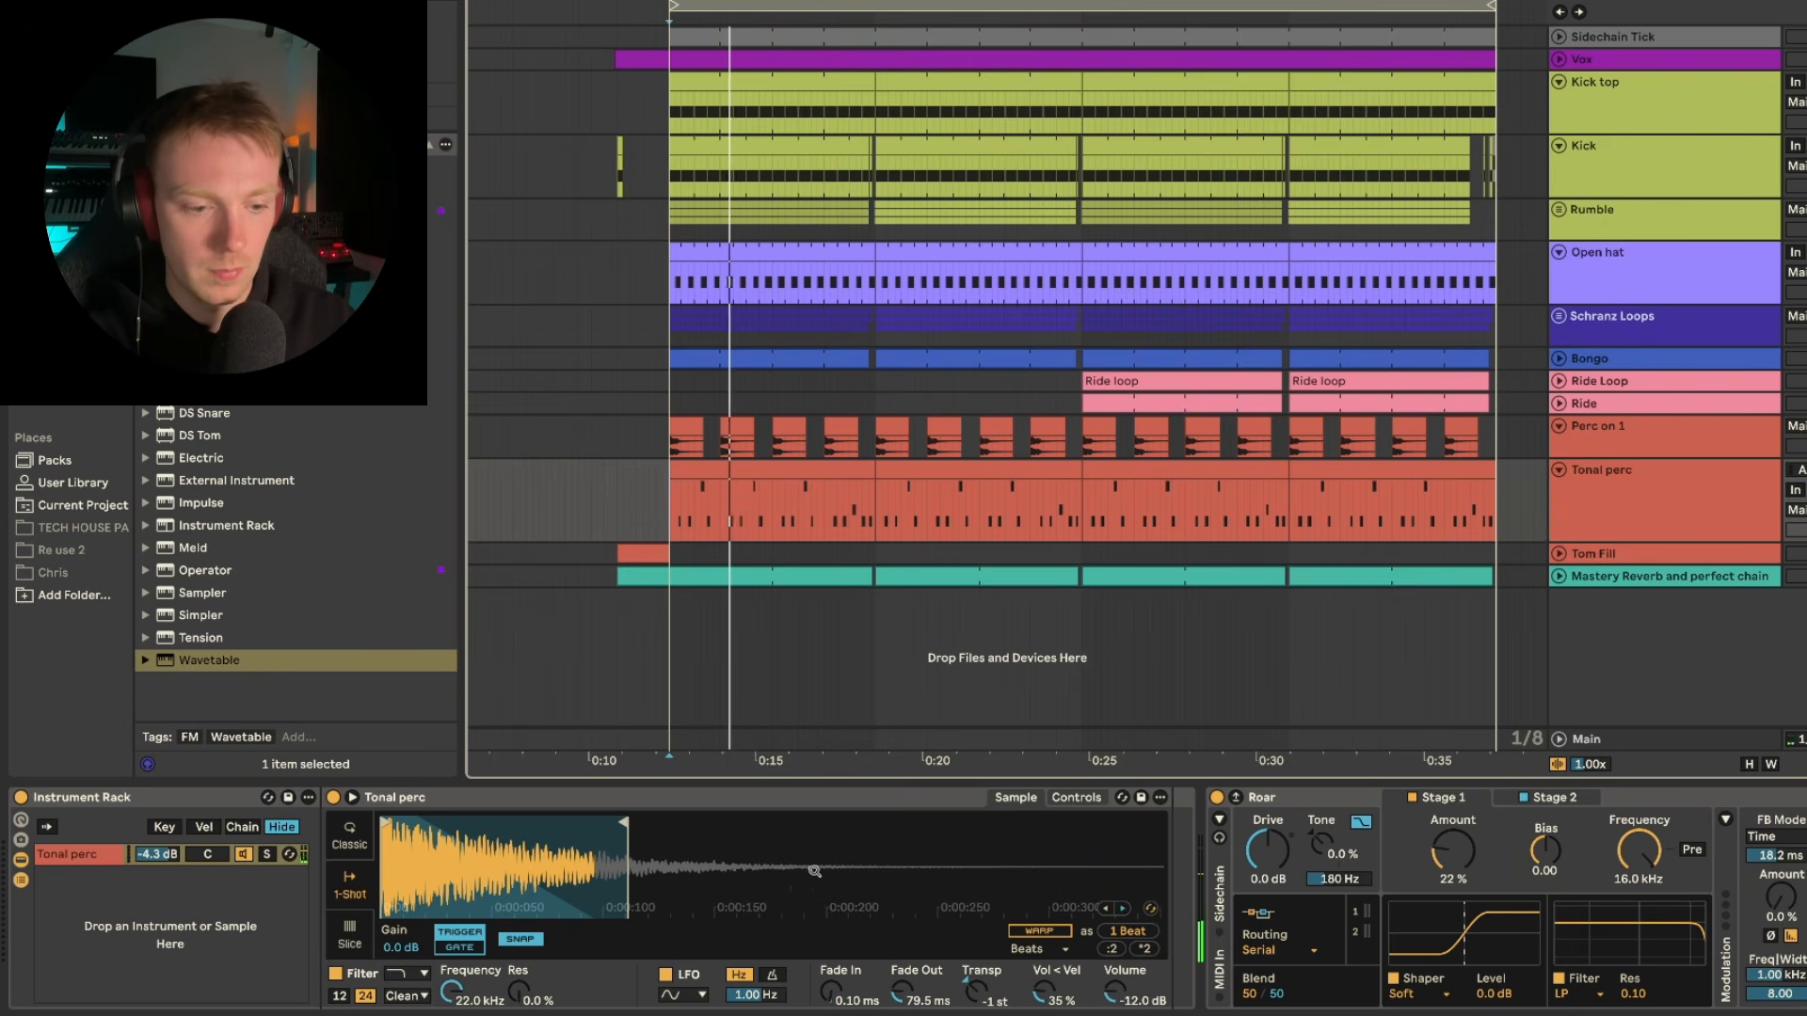
scroll(841, 877, right, 10)
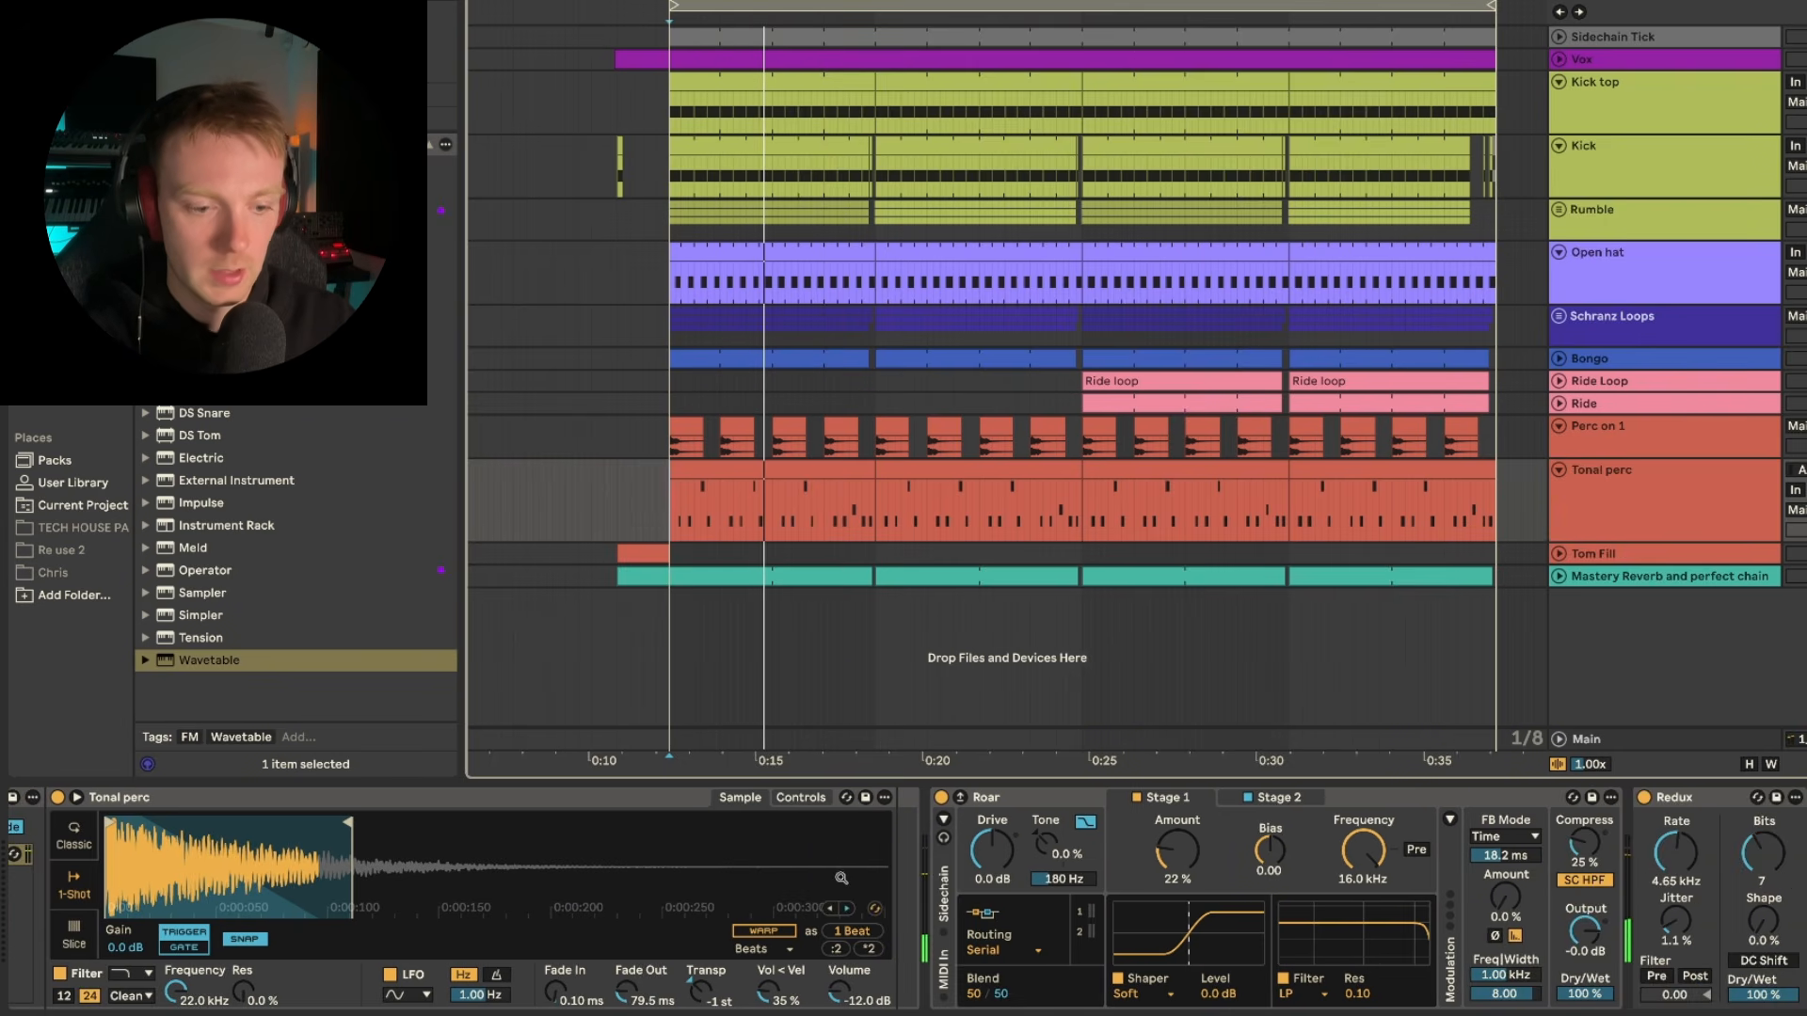
scroll(815, 883, right, 3)
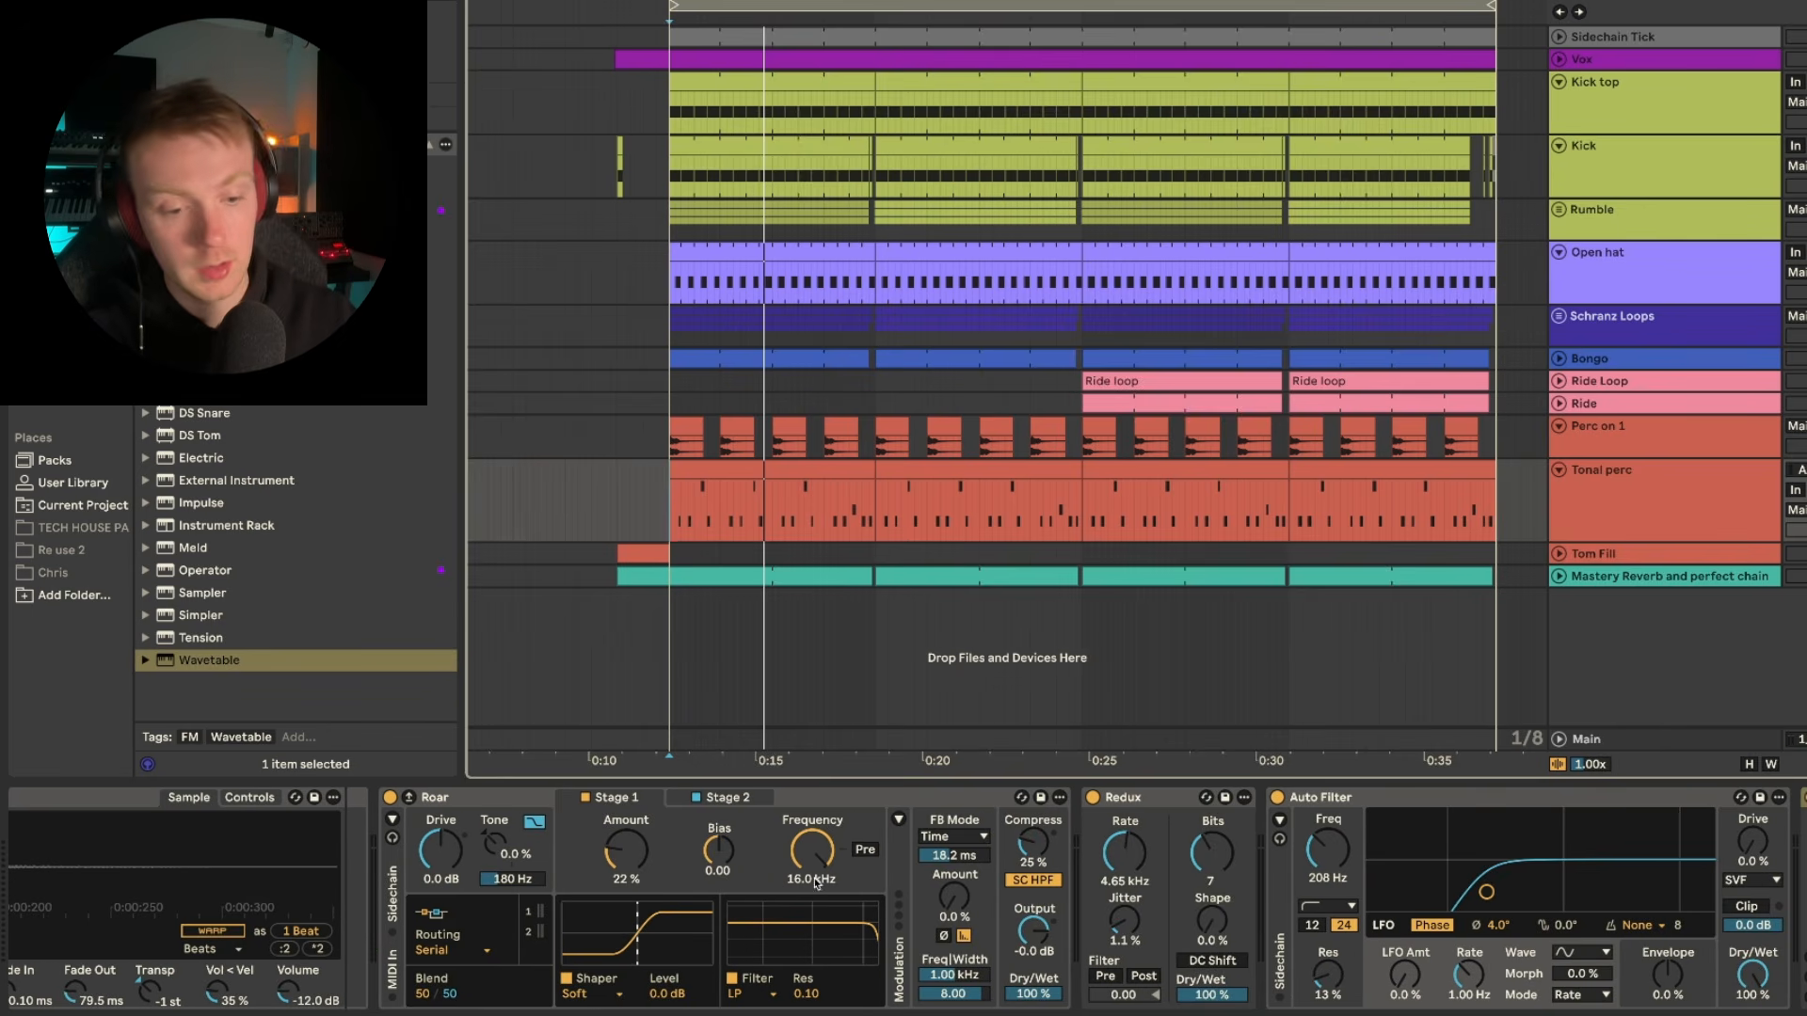
- Compare the Tonal perc sound with Redux bypassed and enabled during playback
click(1092, 797)
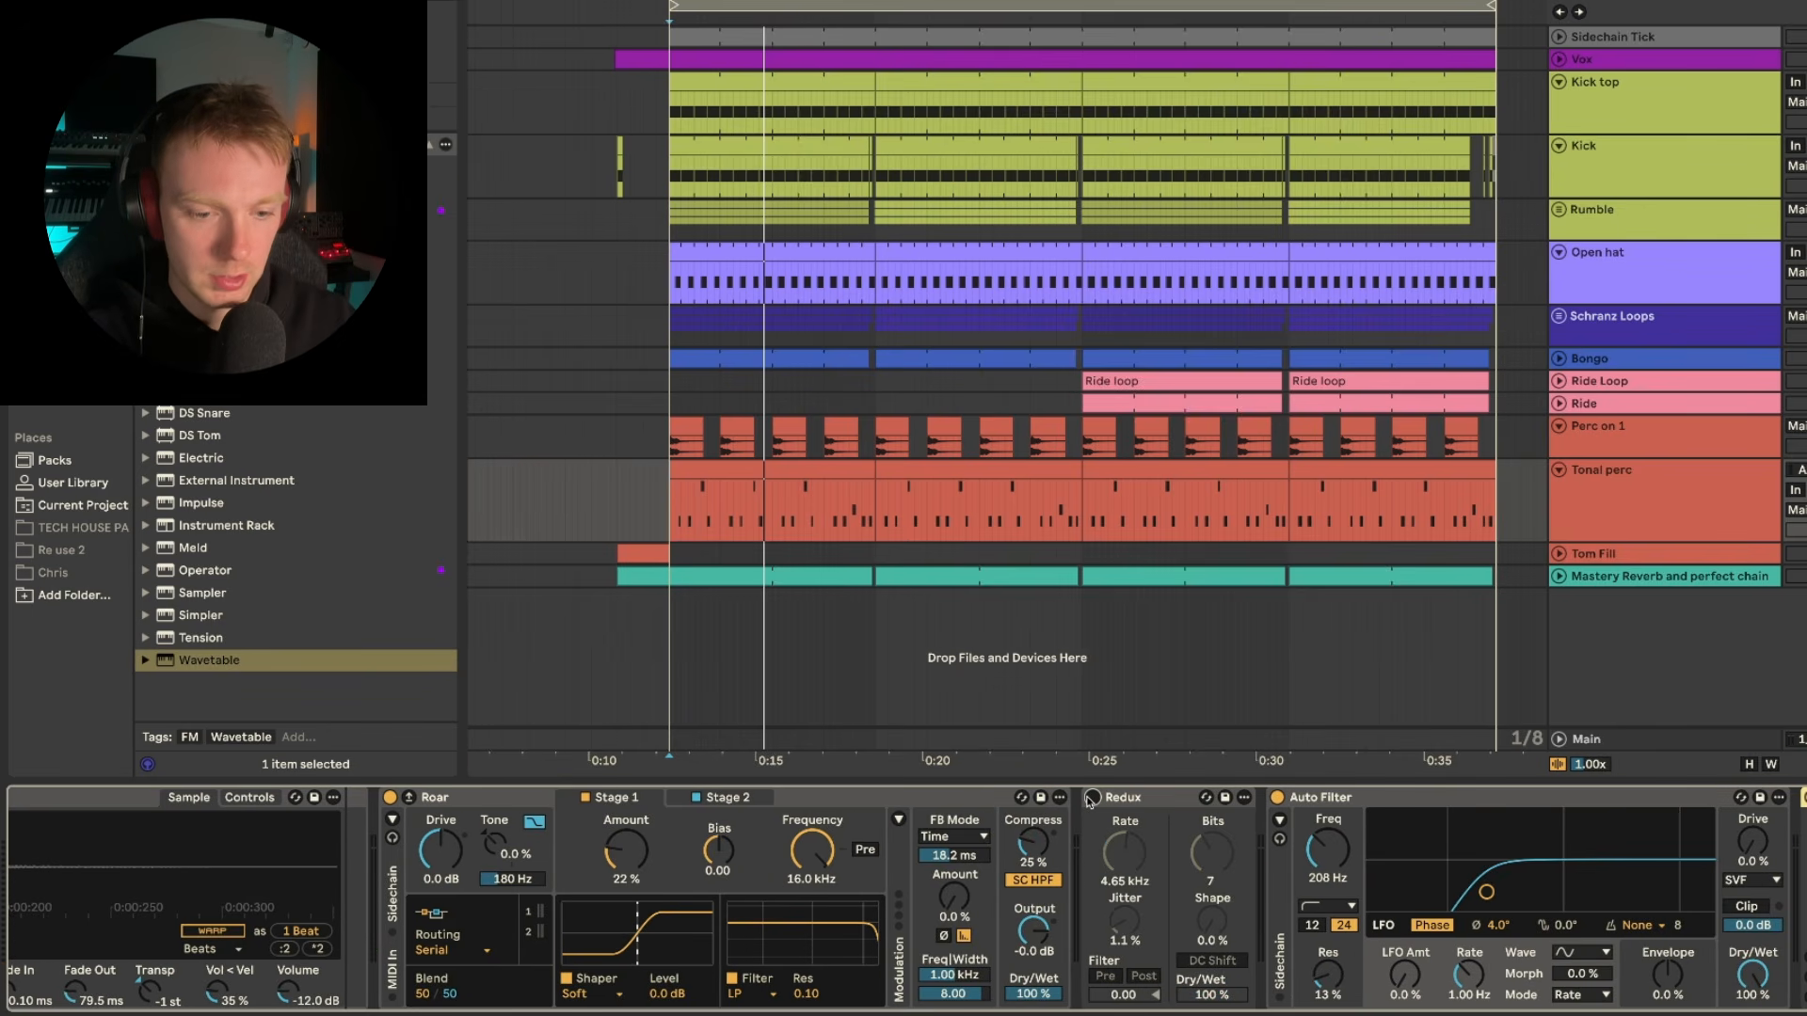
key(space)
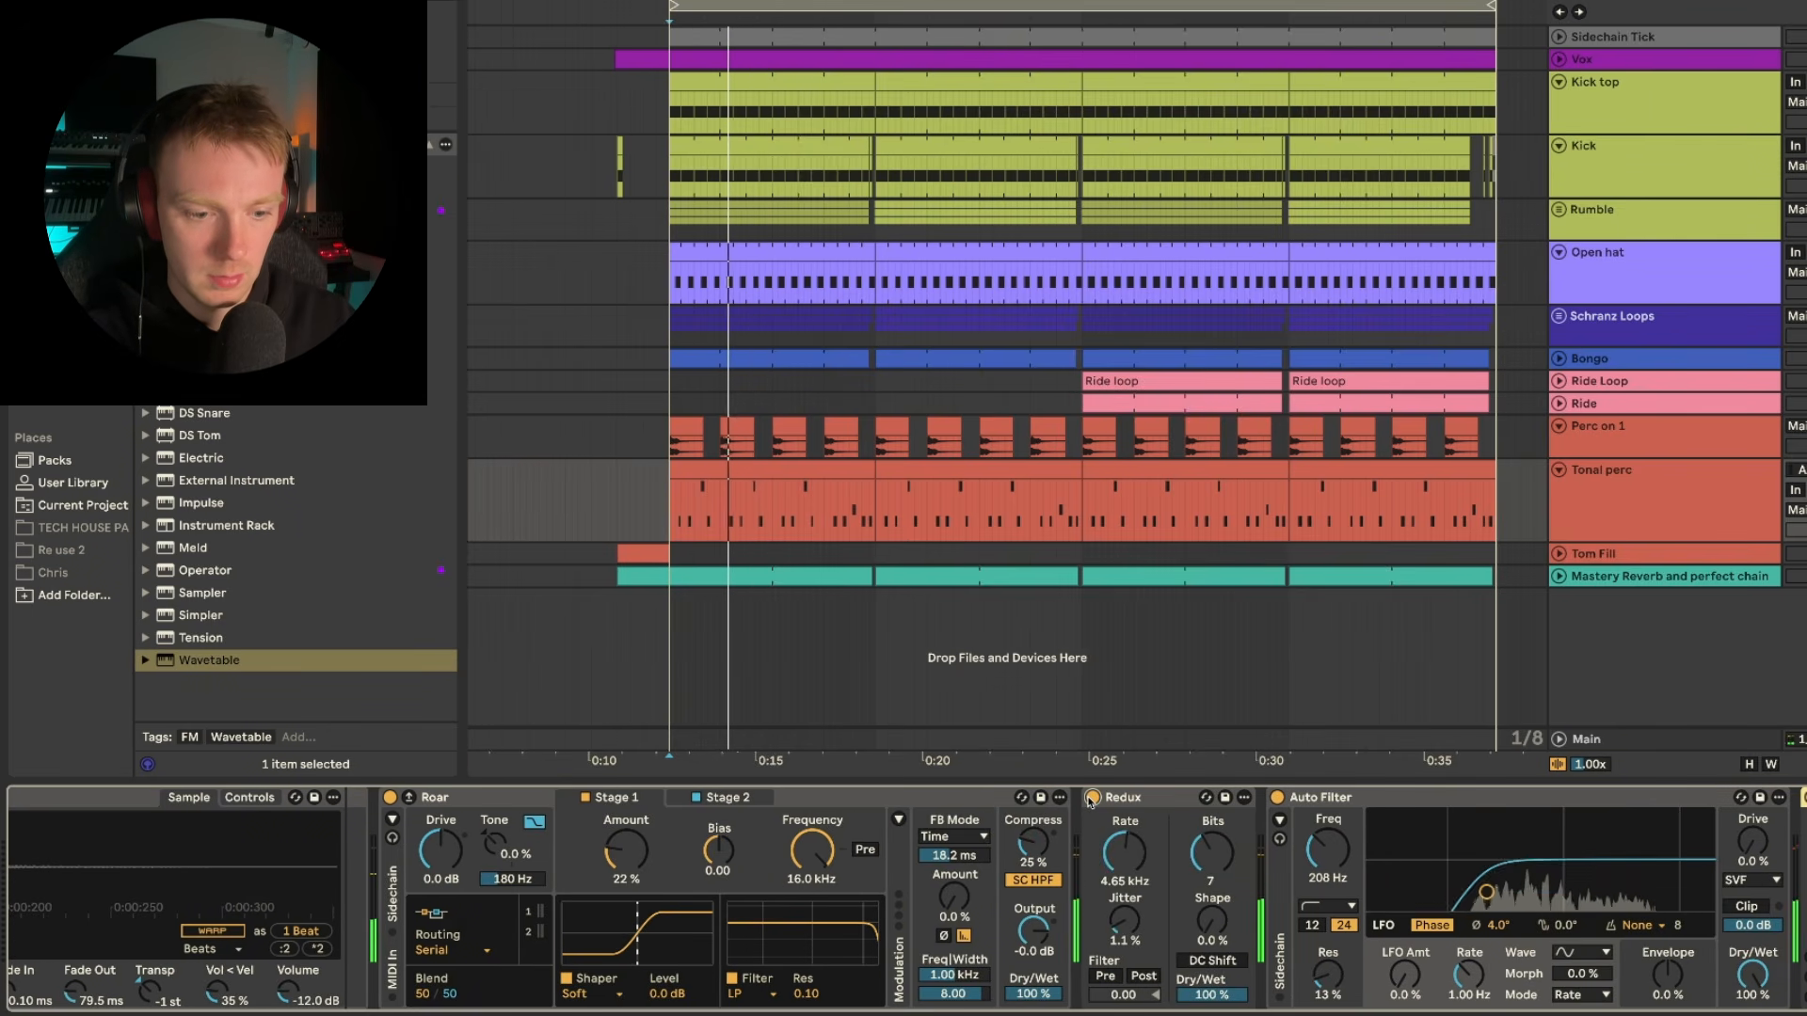
click(1091, 797)
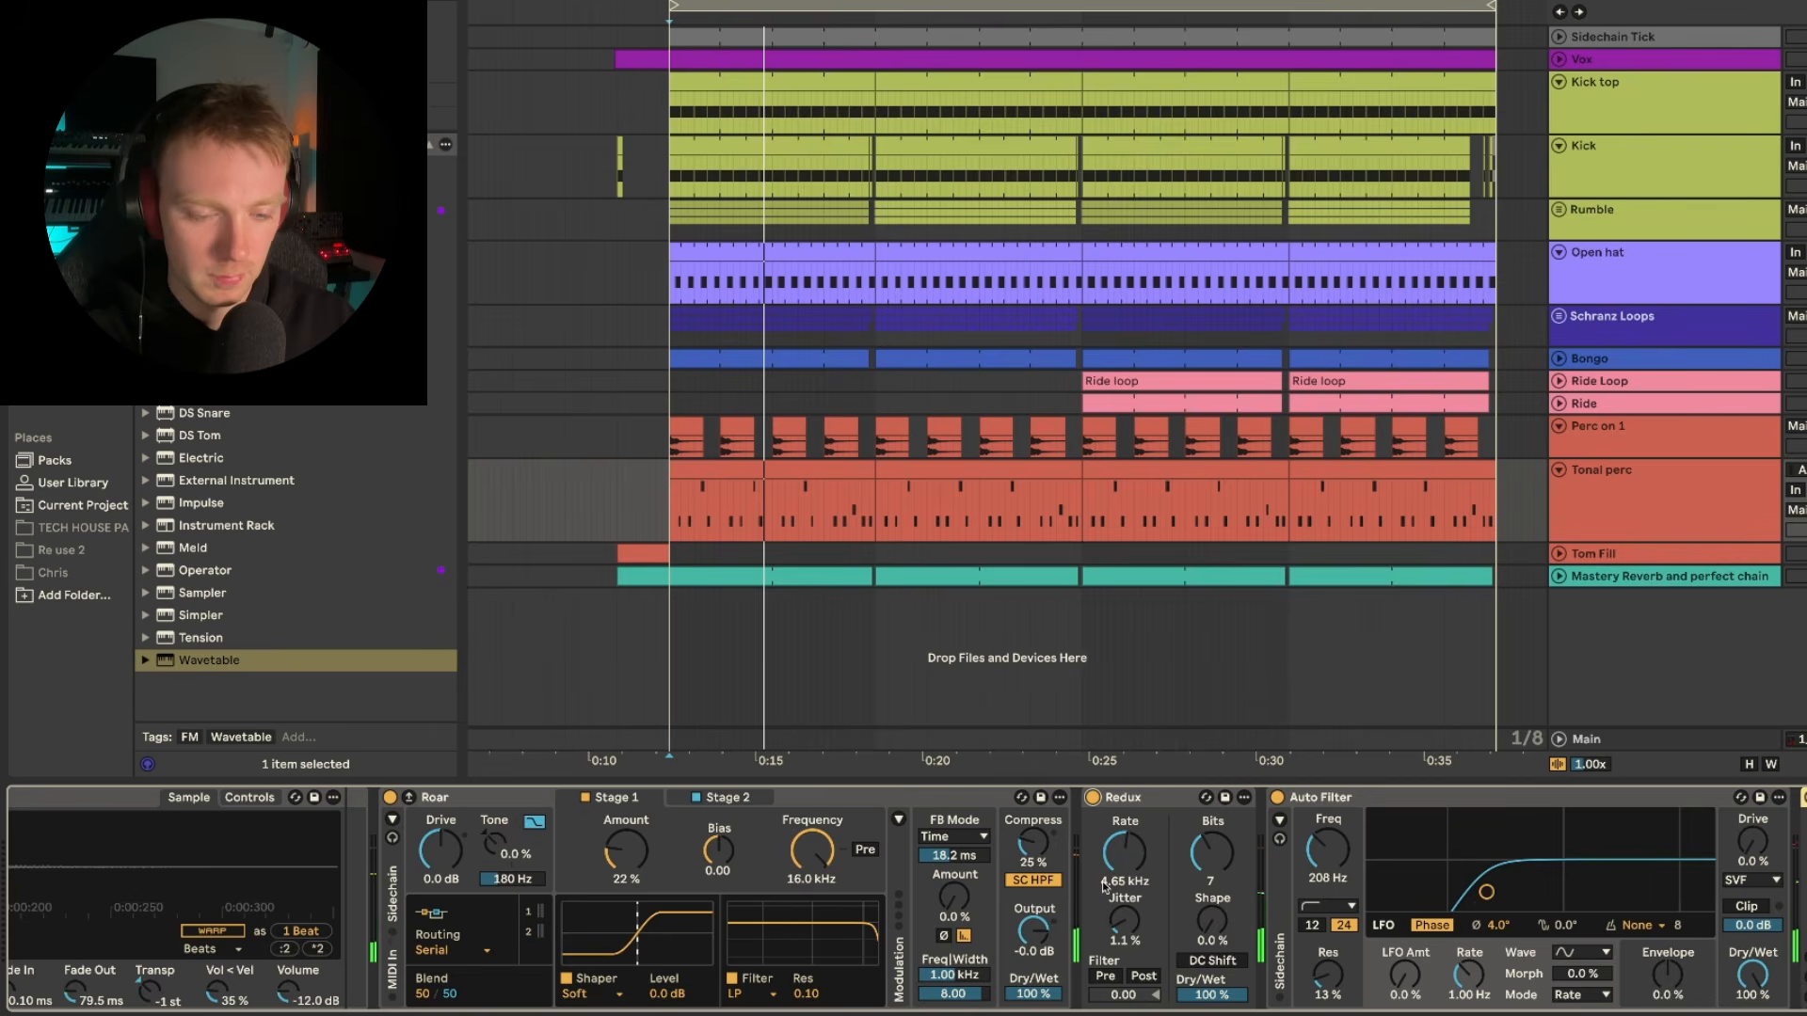
- Review the Tonal perc's expanded Compressor and its EQ Eight, and collapse the track
scroll(1106, 885, right, 15)
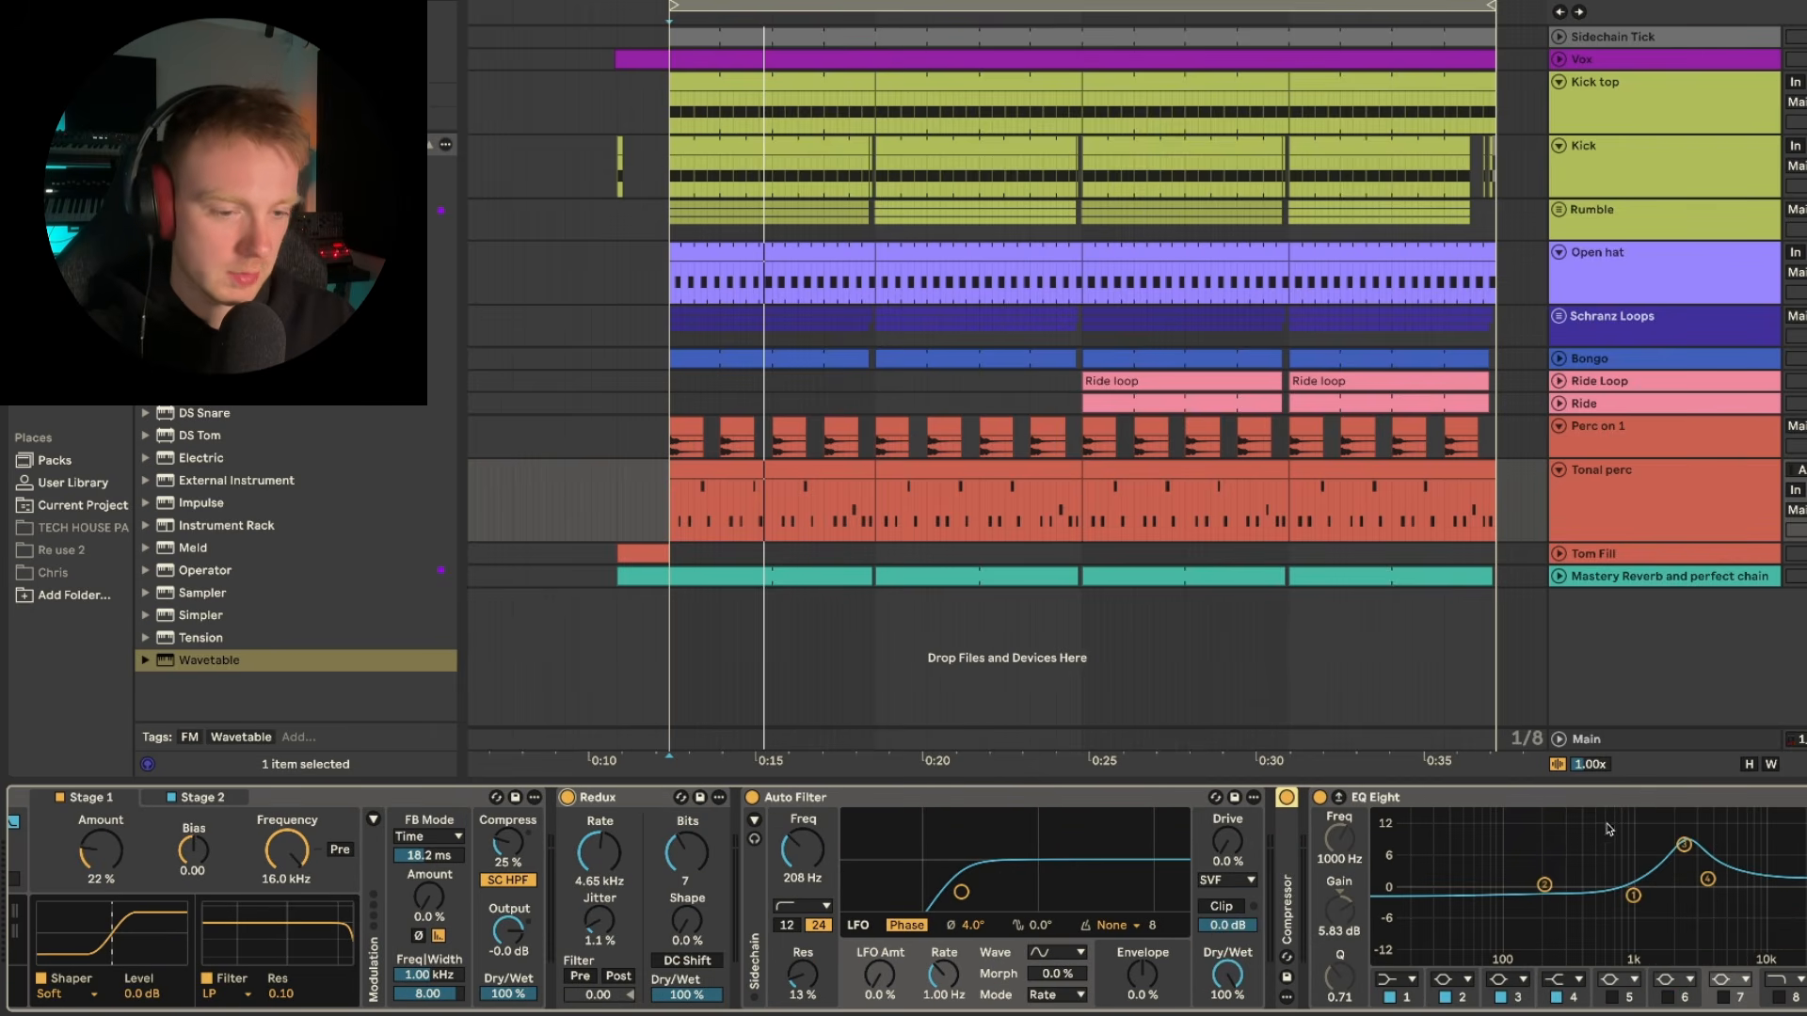
double_click(1289, 882)
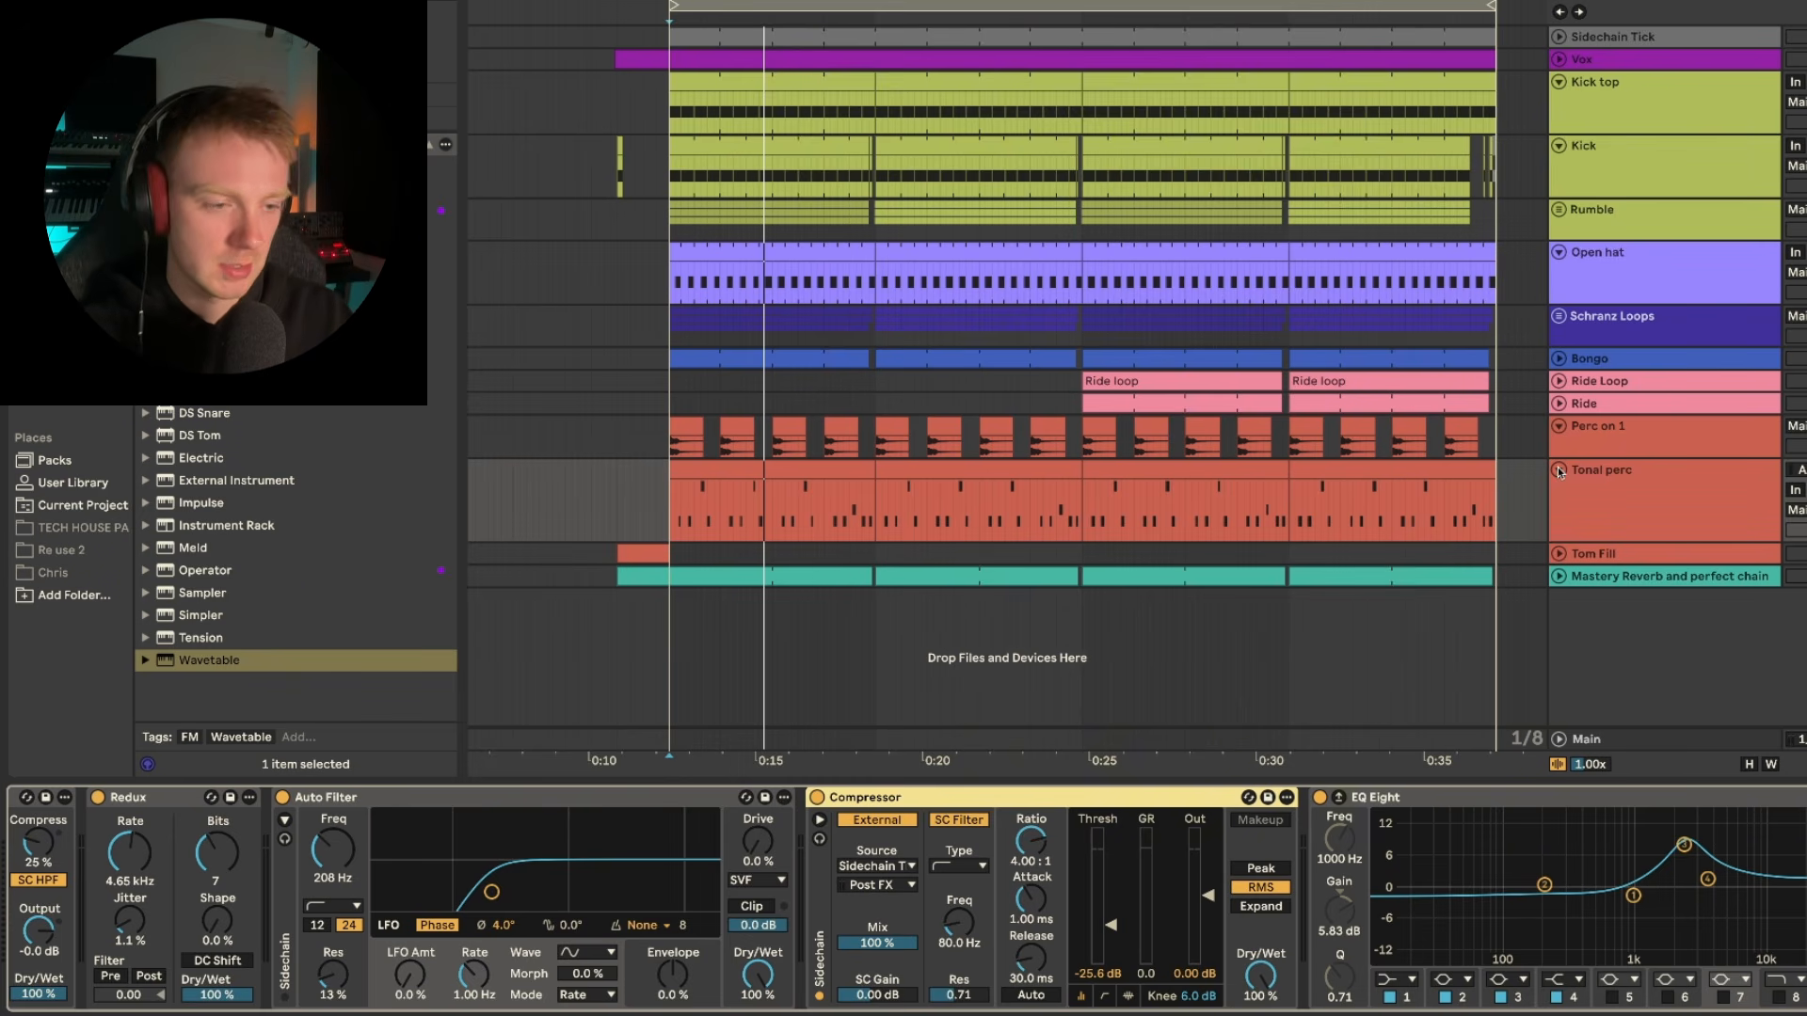
click(1597, 488)
click(1559, 471)
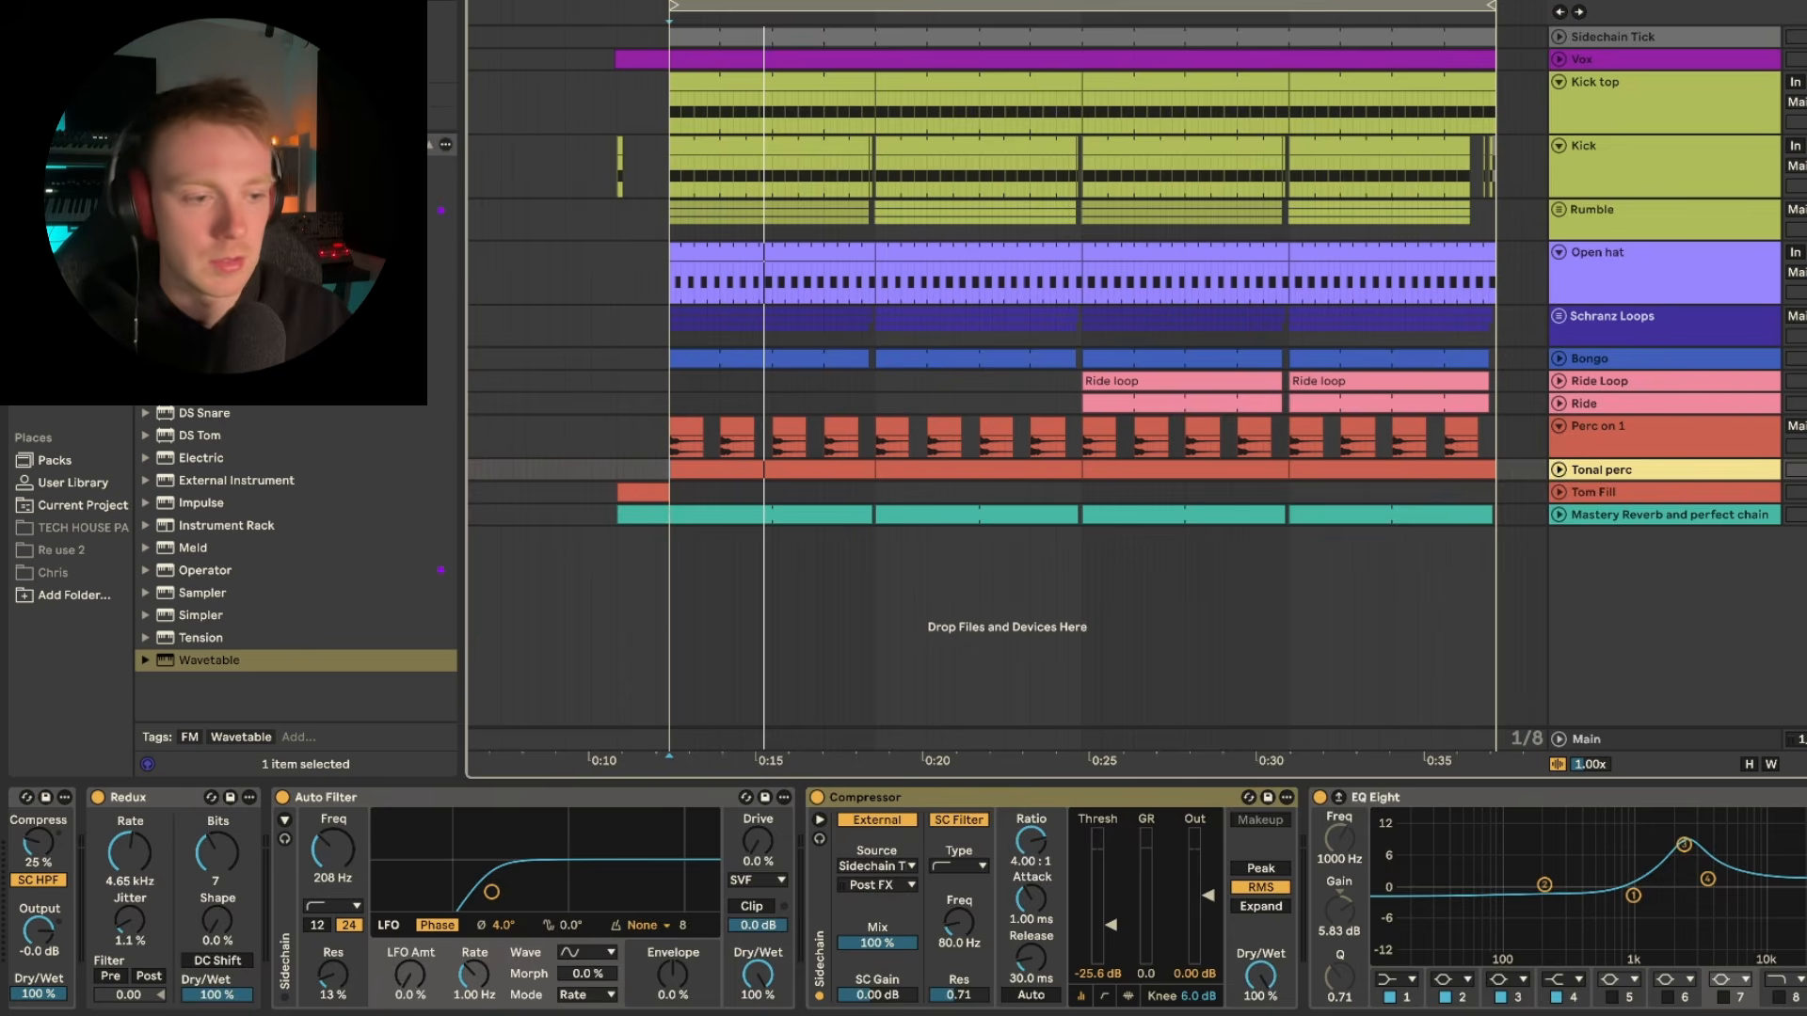
- Audition the Tom Fill from the start of its clip with its Instrument Rack displayed
click(1570, 493)
click(1559, 492)
click(615, 503)
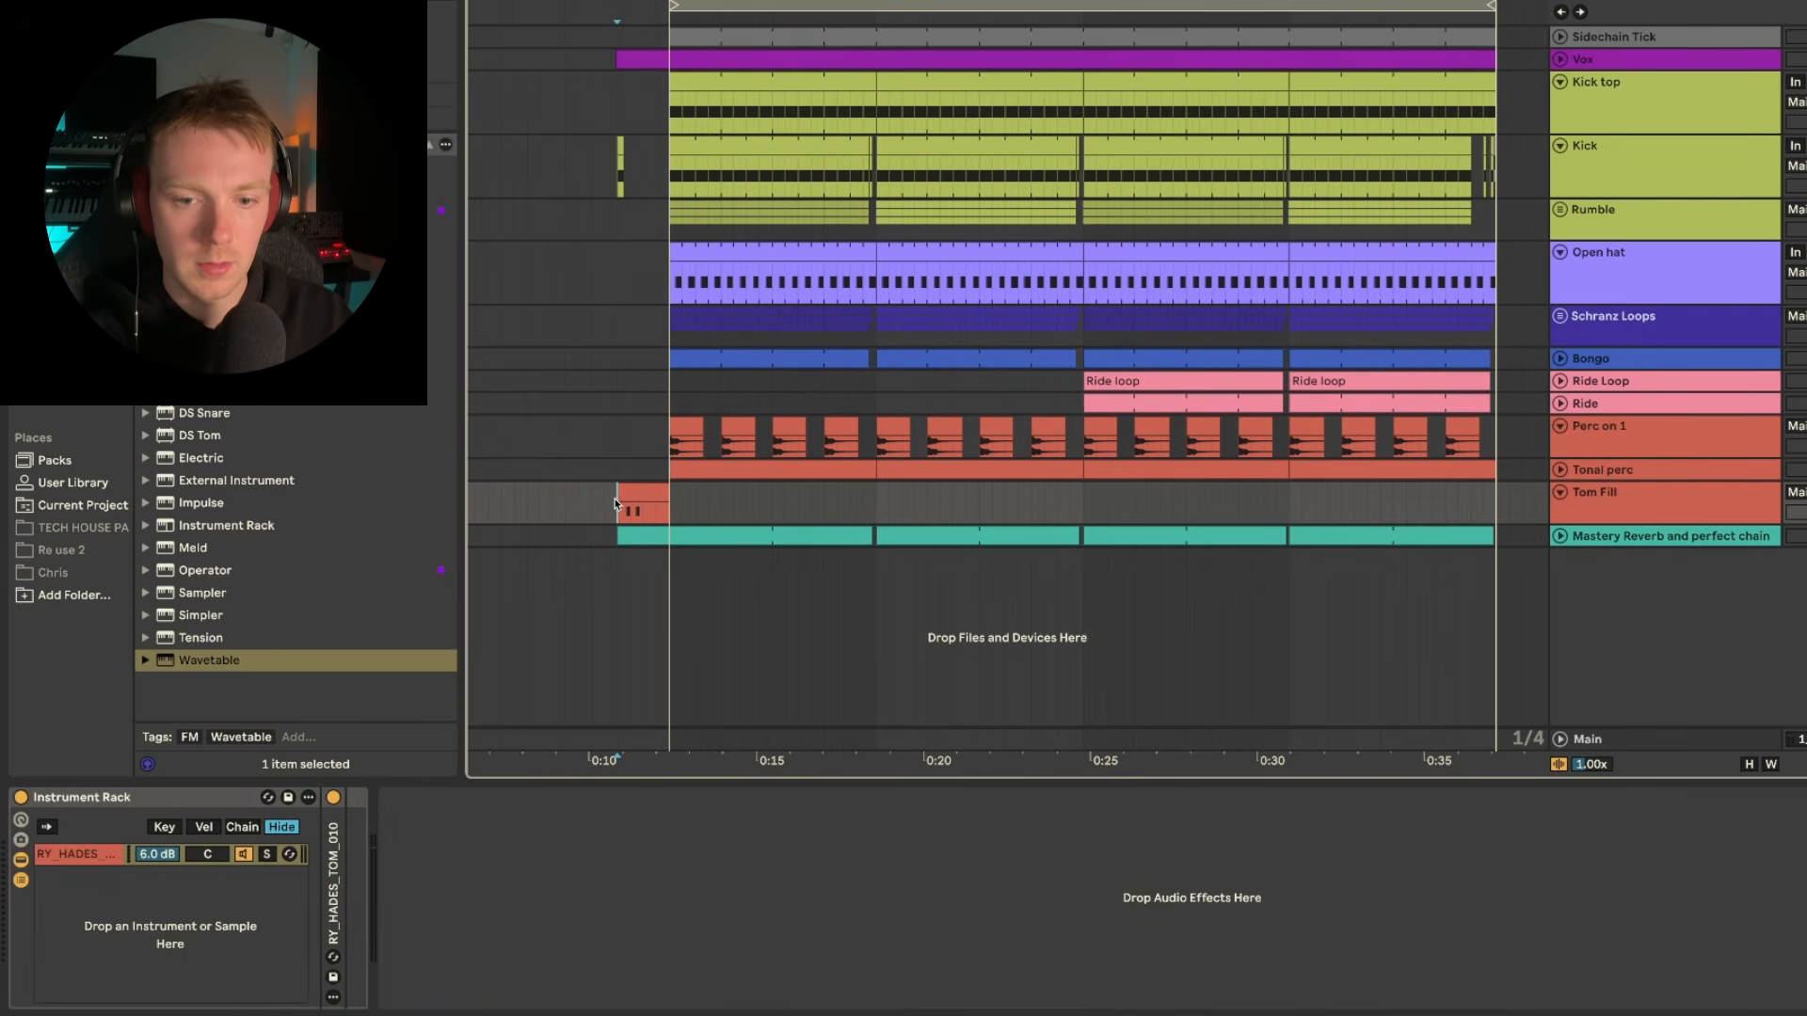
key(space)
key(space)
click(1630, 508)
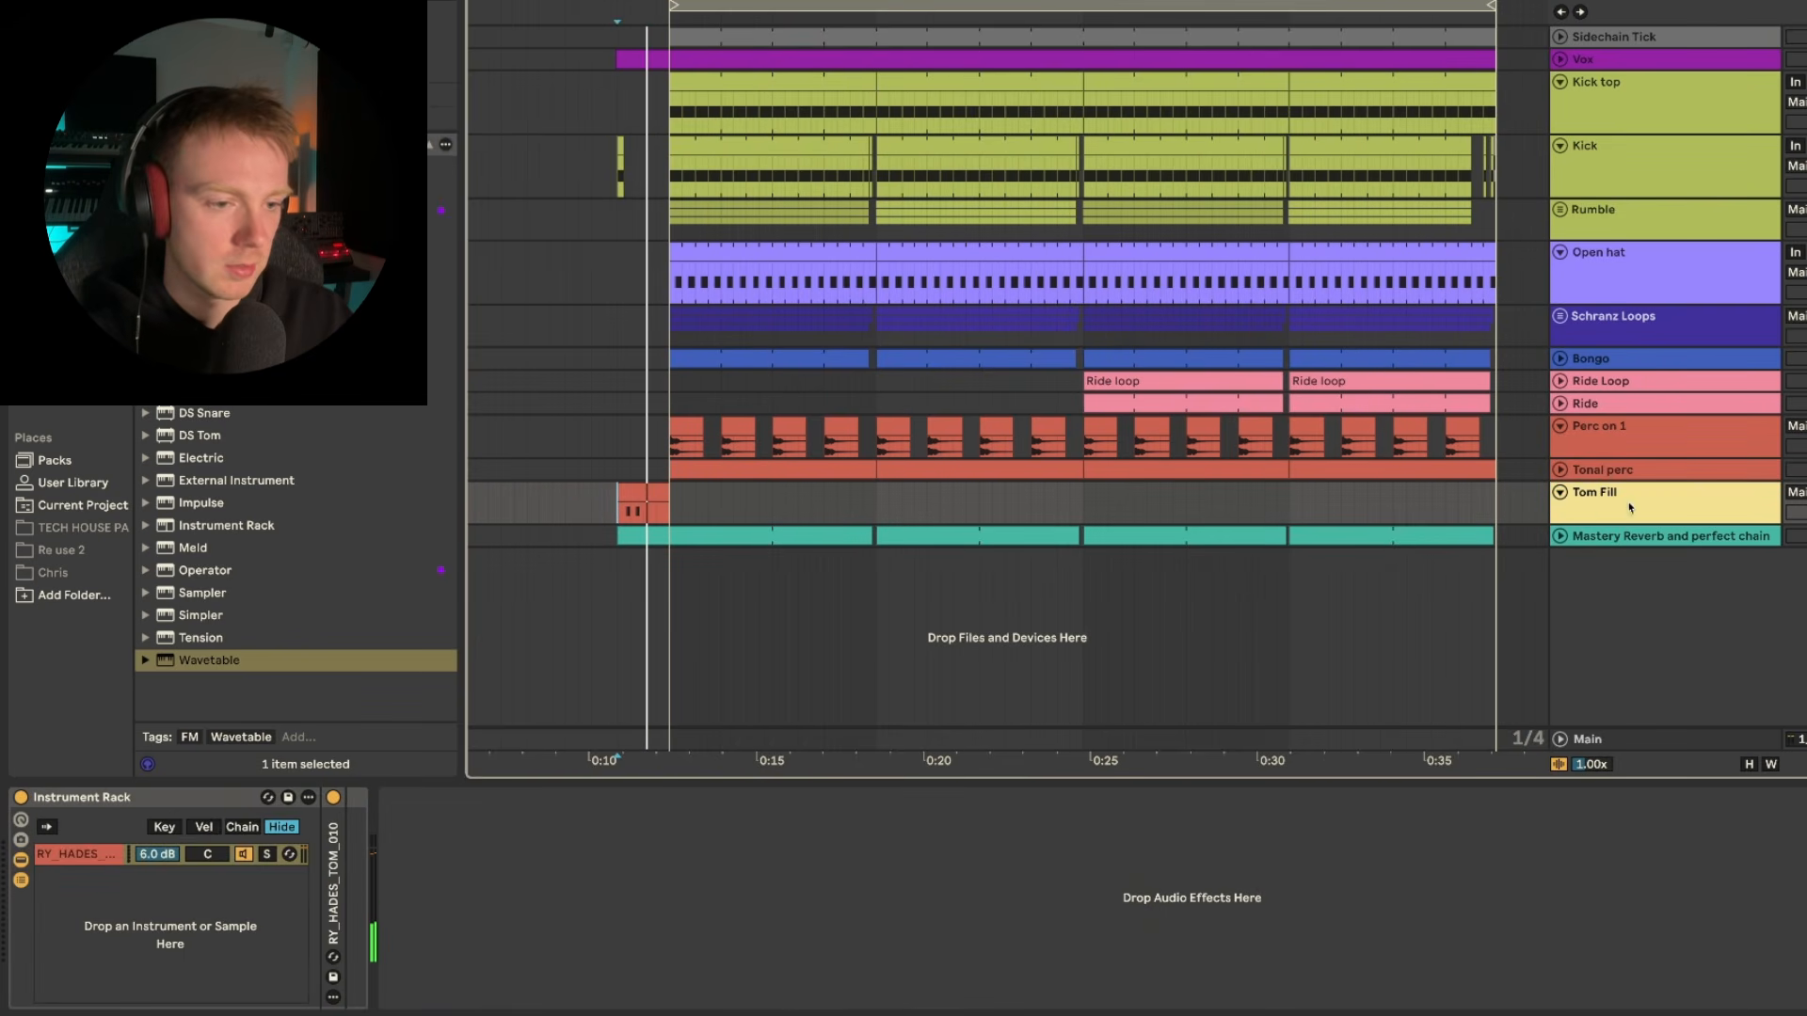
click(1559, 493)
click(1559, 492)
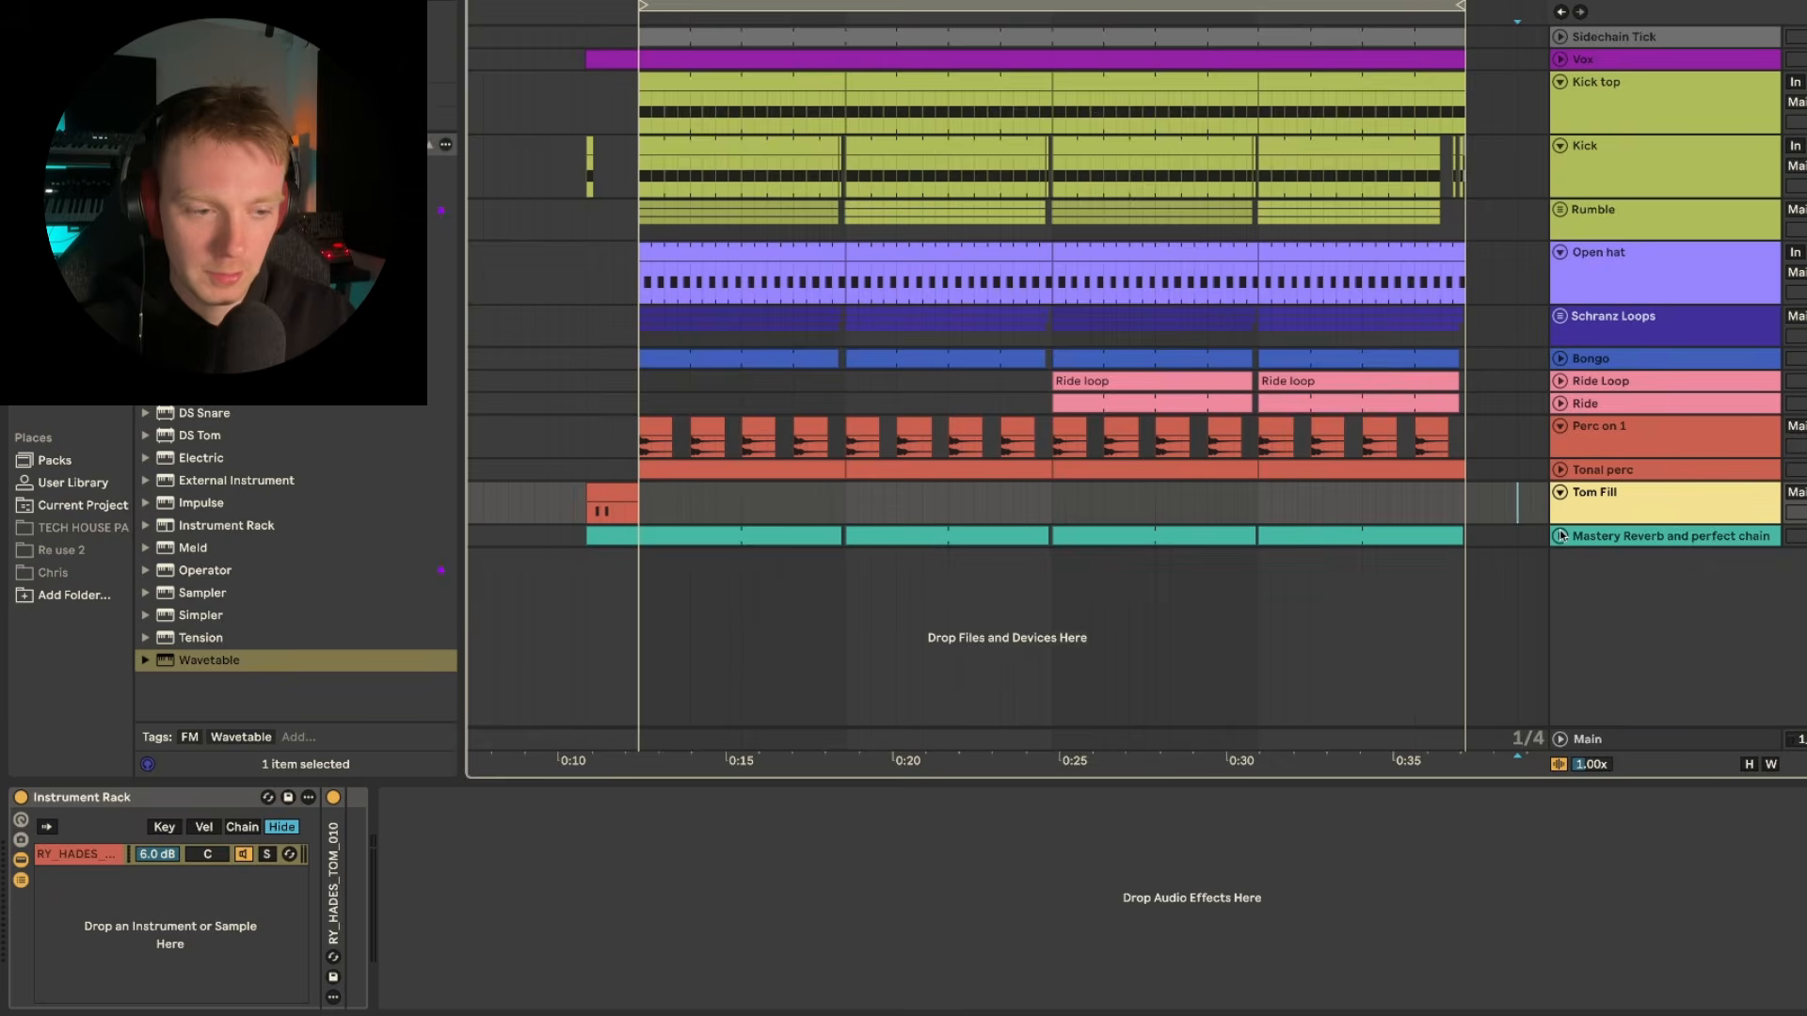
- Audition the Mastery Reverb and perfect chain track from the loop start and select its Synth rack's first Wavetable chain
click(1560, 535)
click(640, 594)
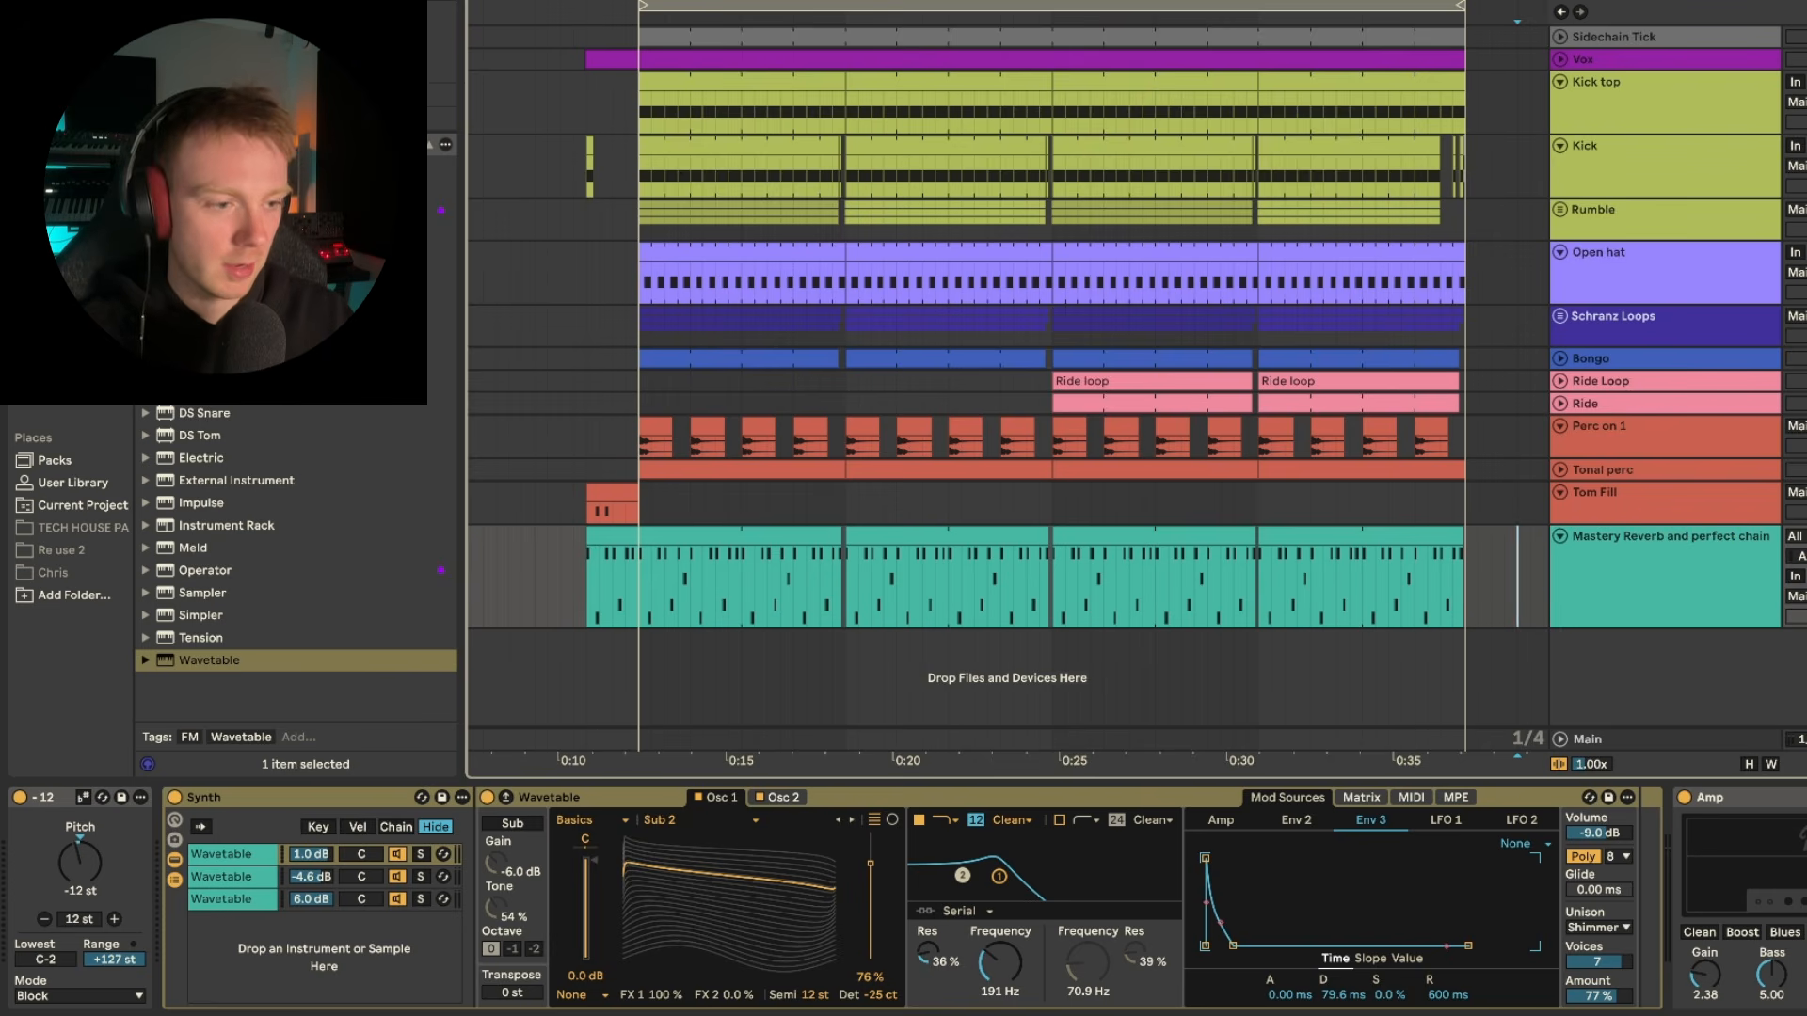
key(space)
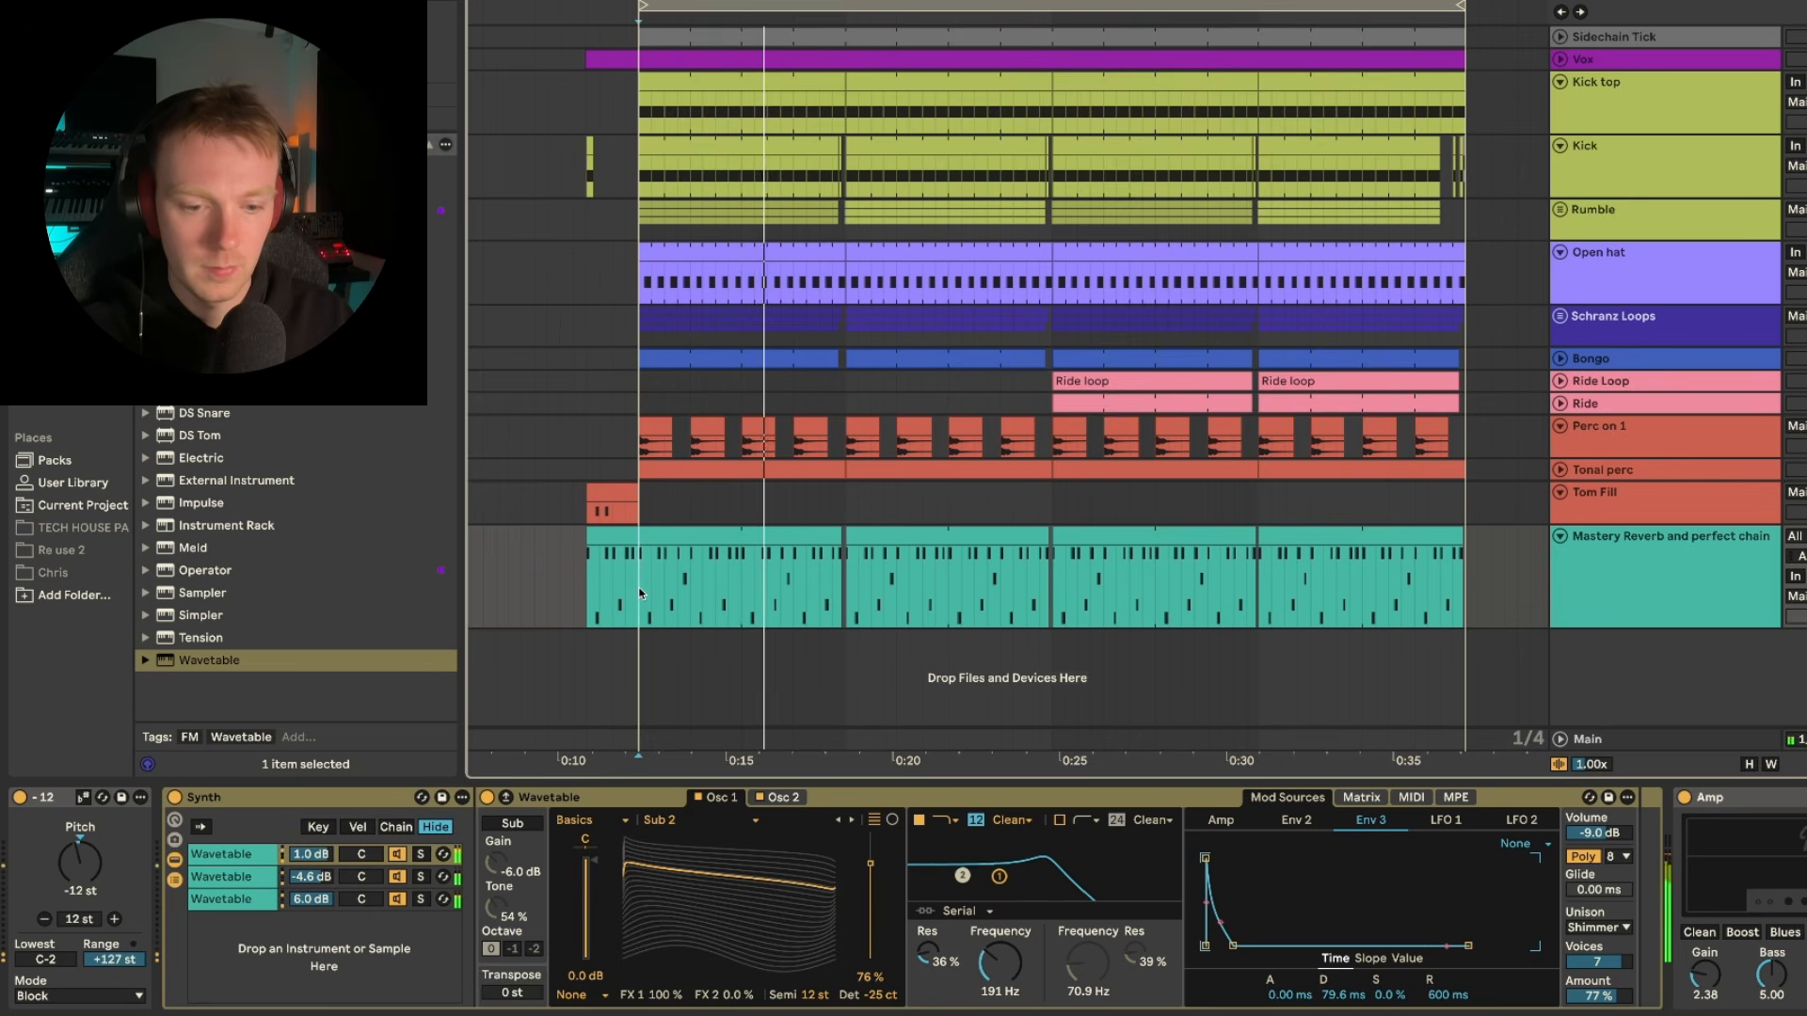
key(space)
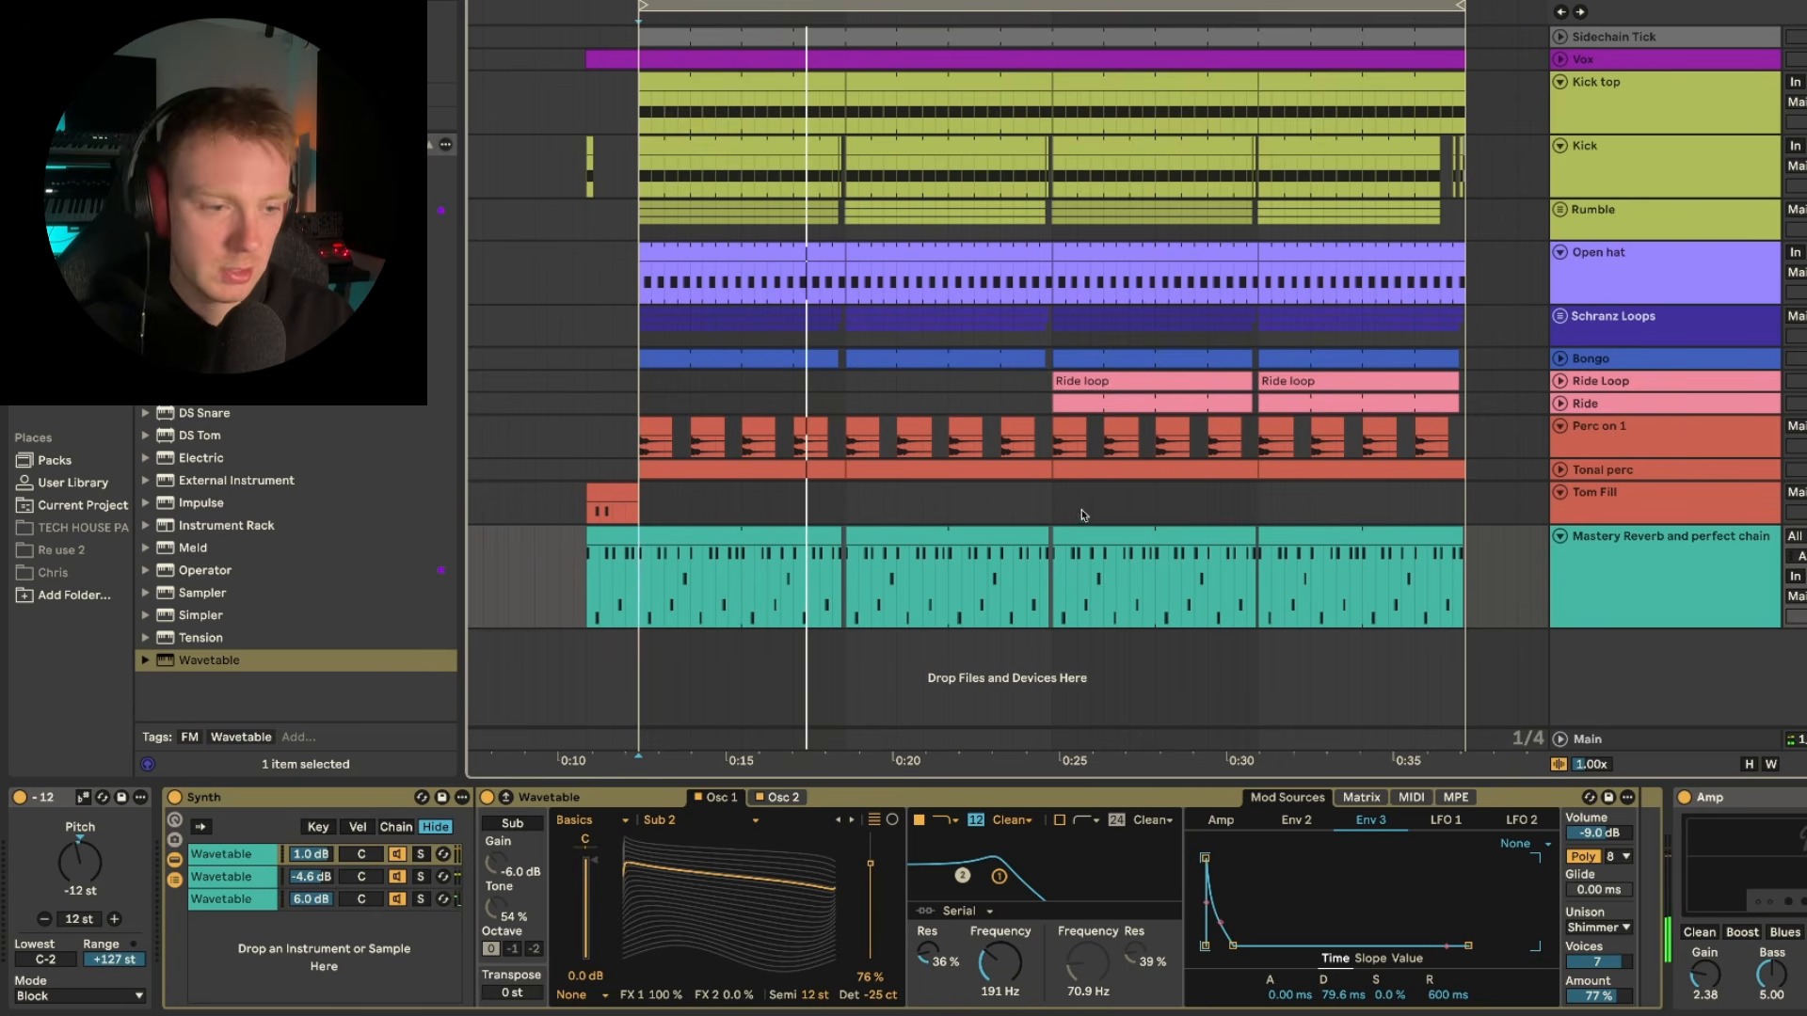
click(261, 856)
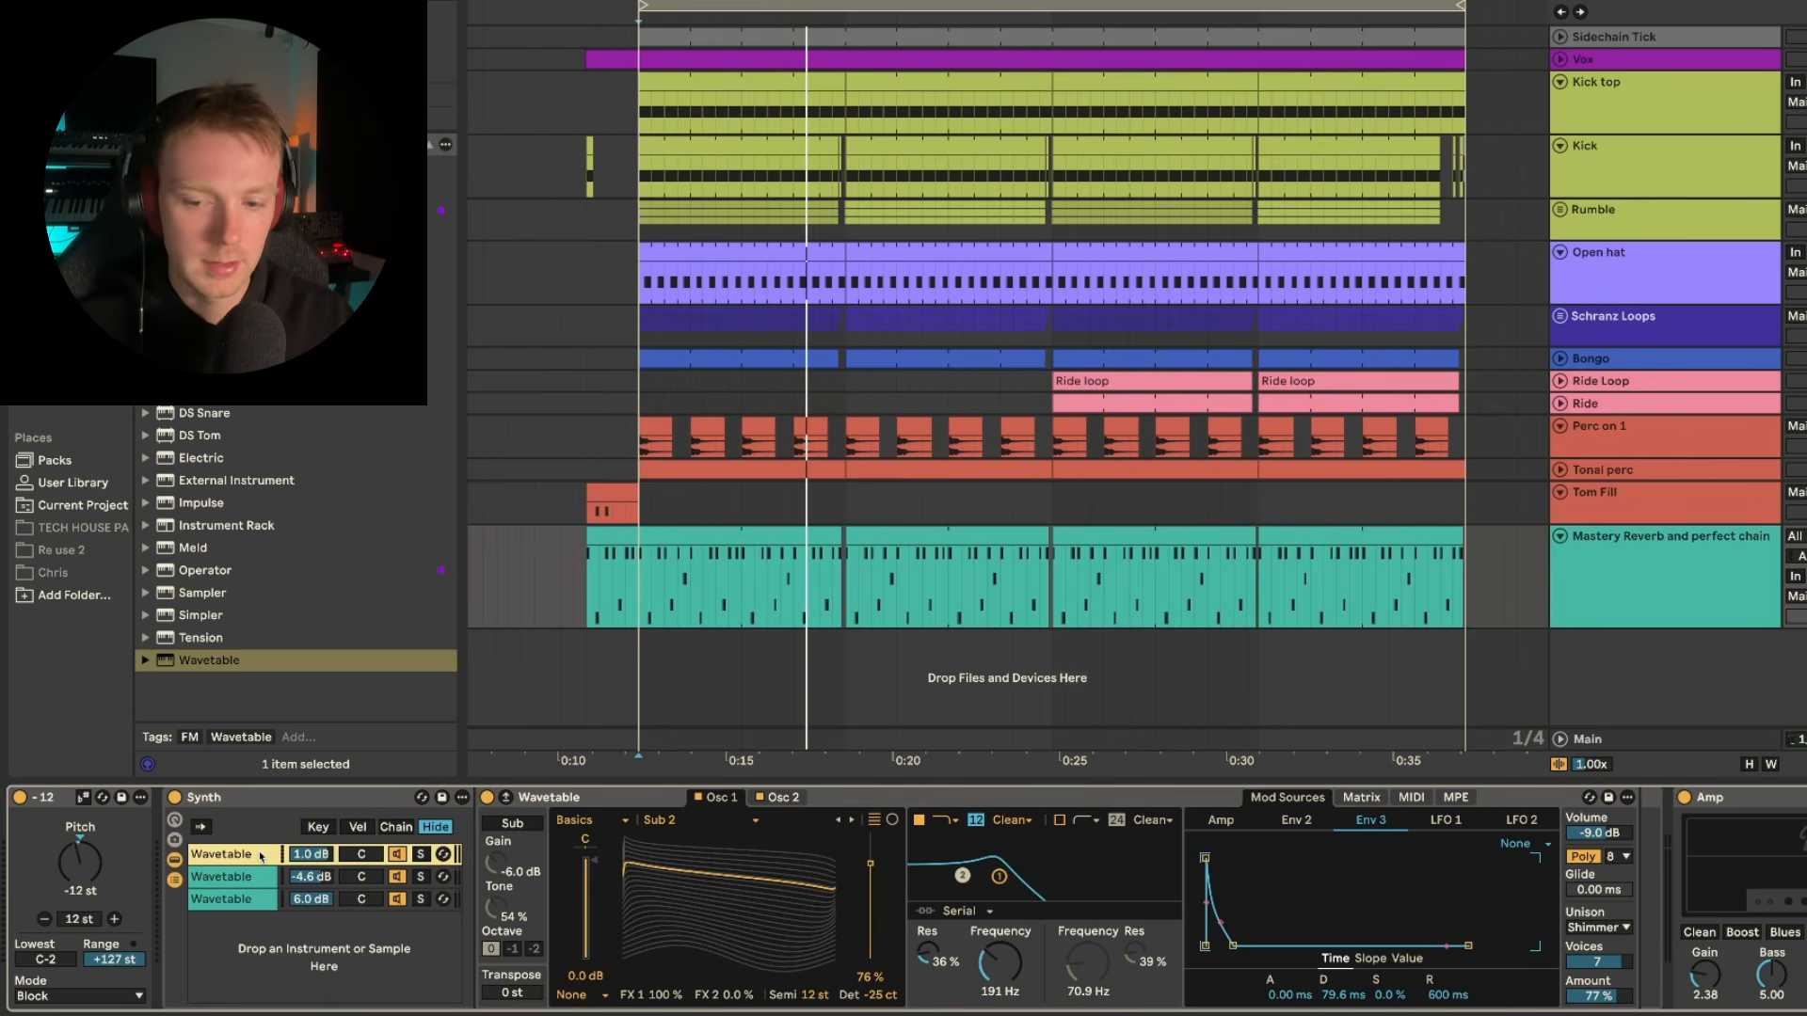
- Solo the Synth rack's first Wavetable chain and audition it from the loop start
click(521, 592)
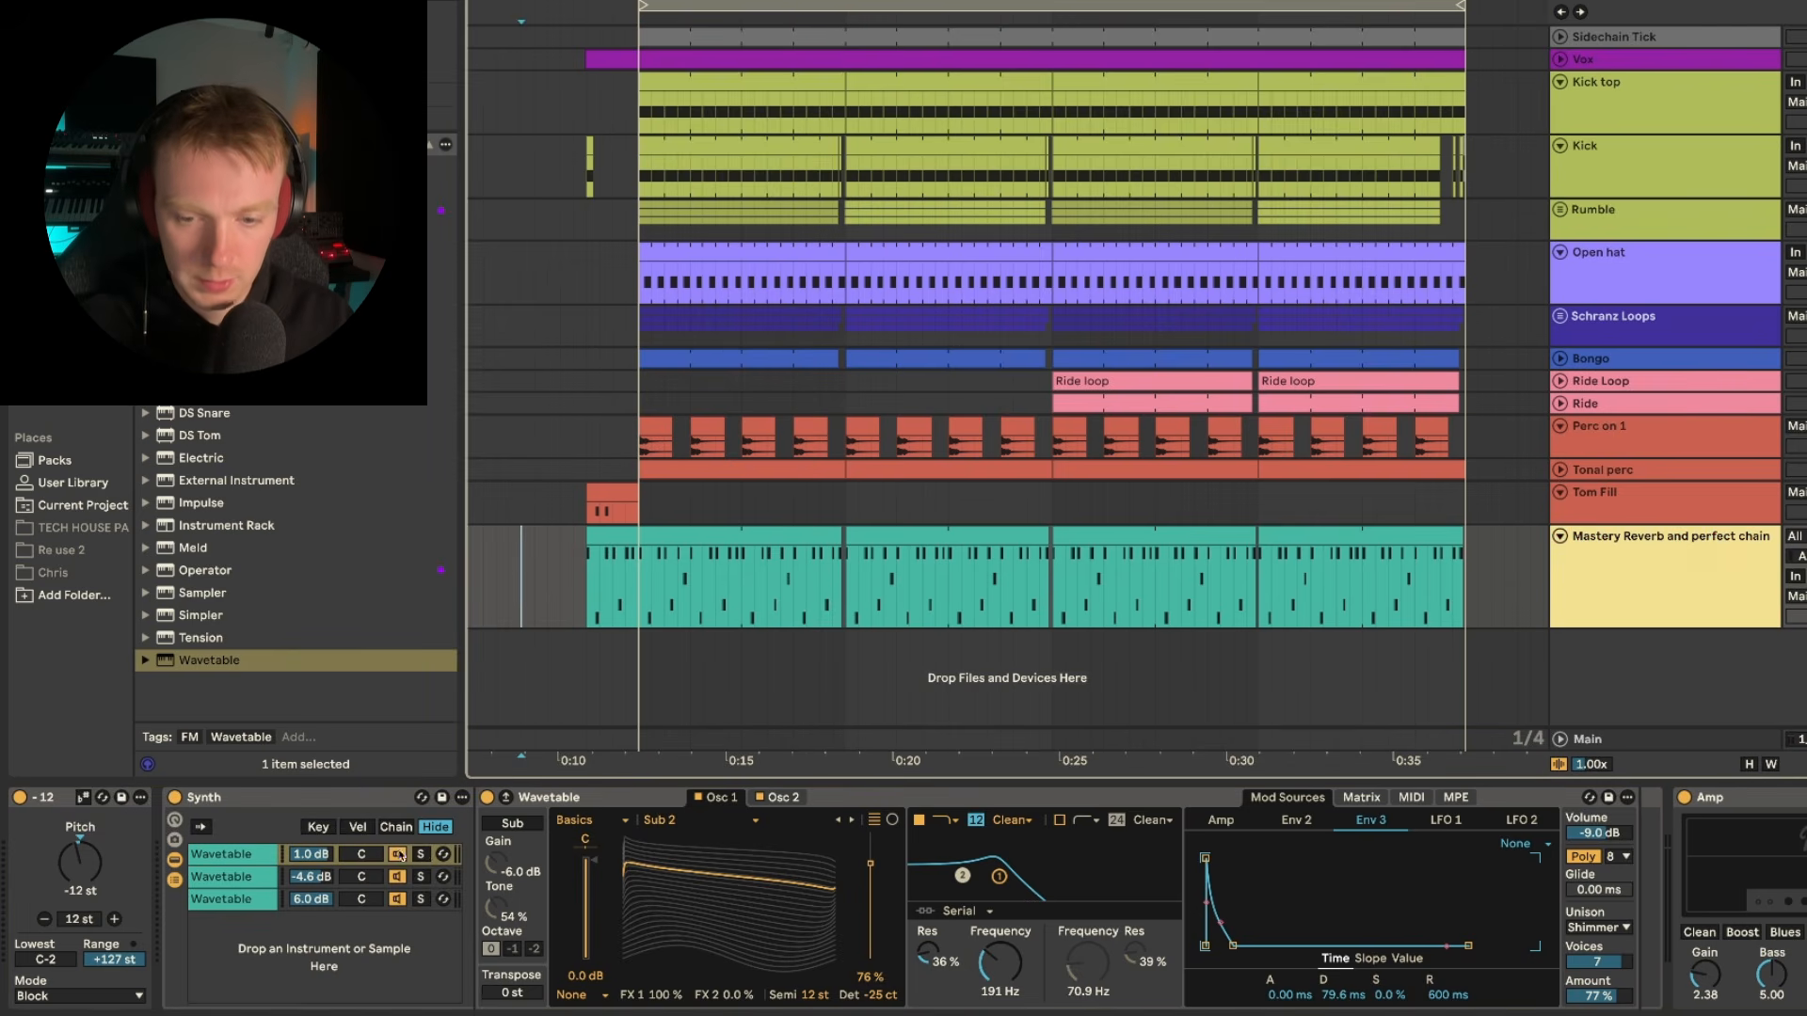
click(423, 855)
click(423, 855)
click(636, 593)
key(space)
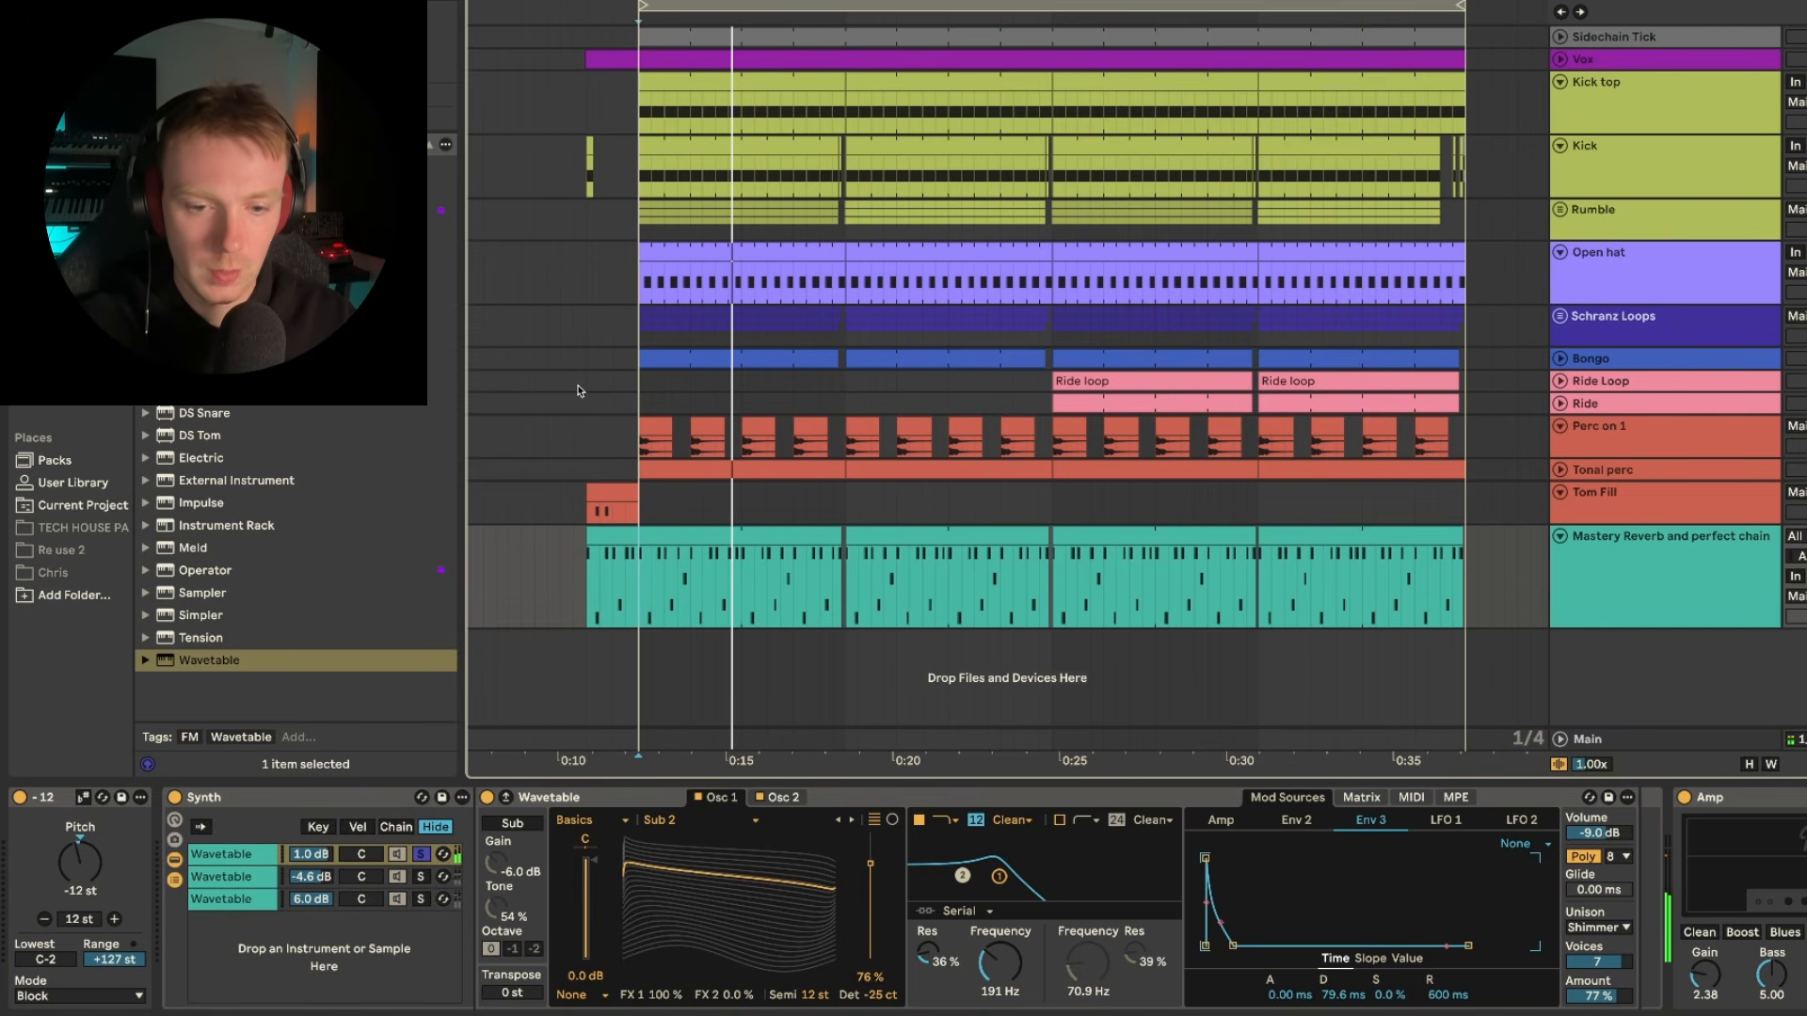
- Audition the second and third Wavetable chains in solo, and return to the first chain with solo off
click(419, 879)
key(space)
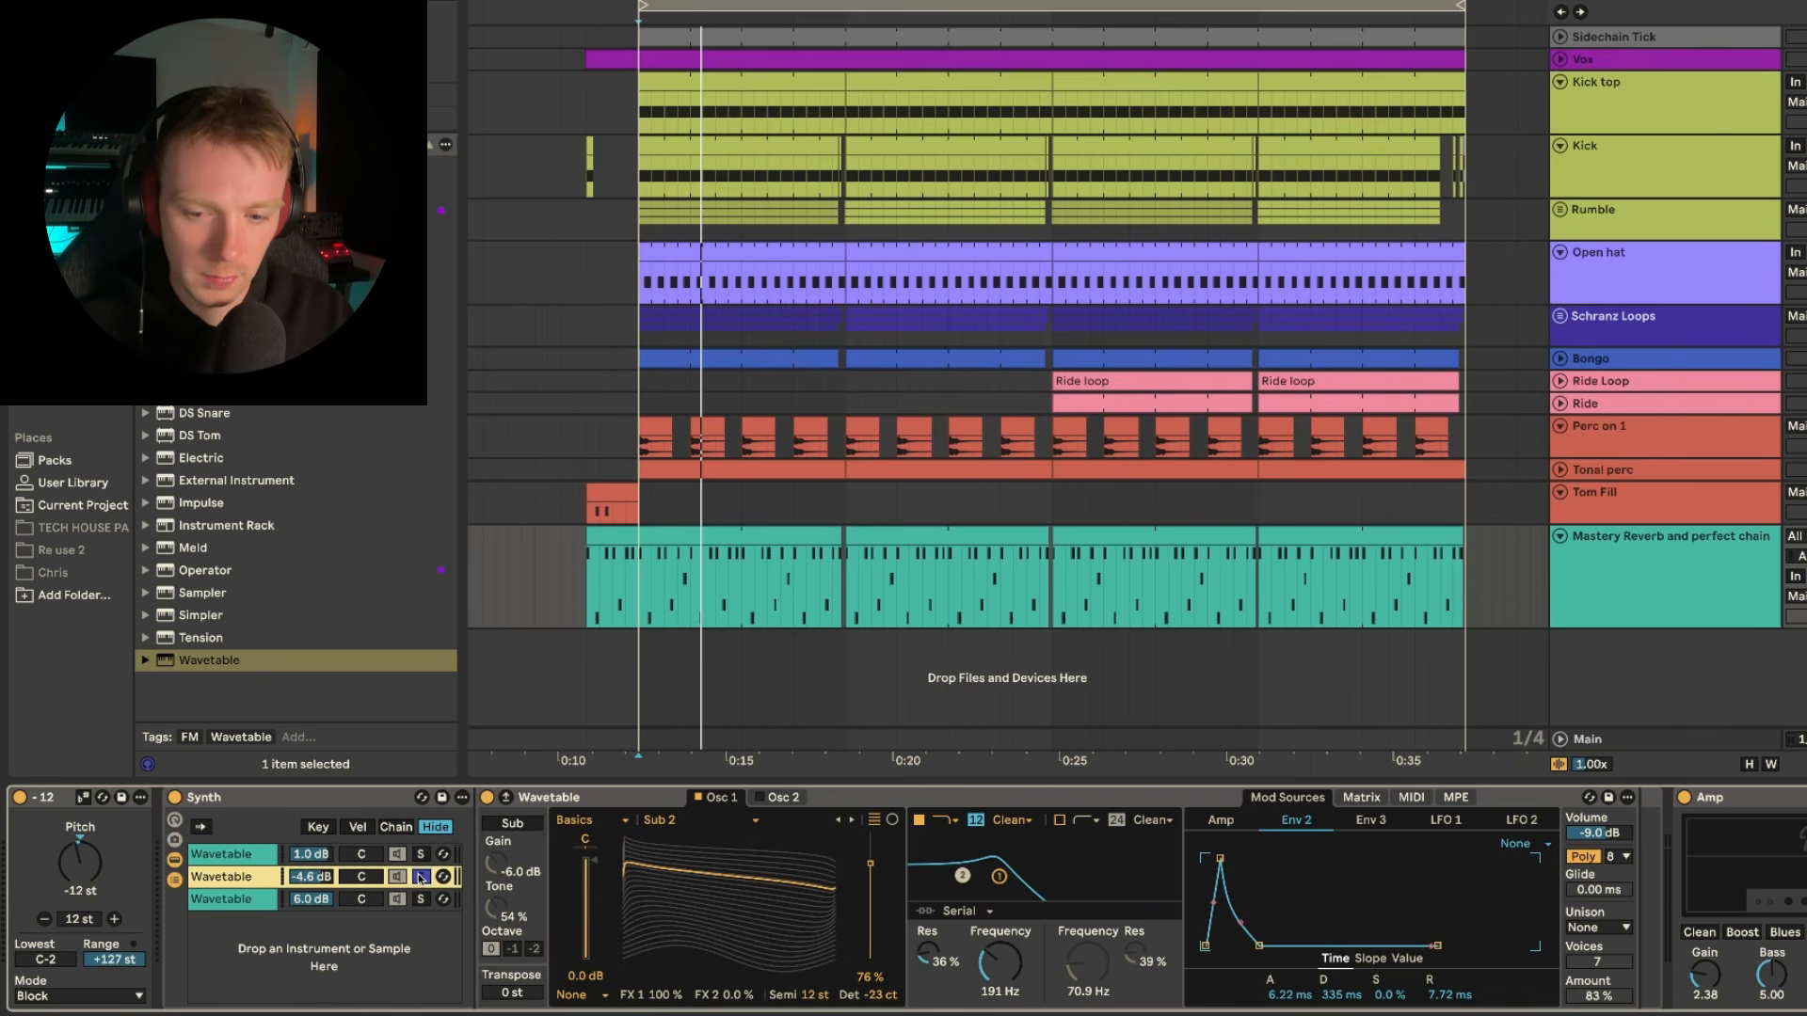
click(423, 900)
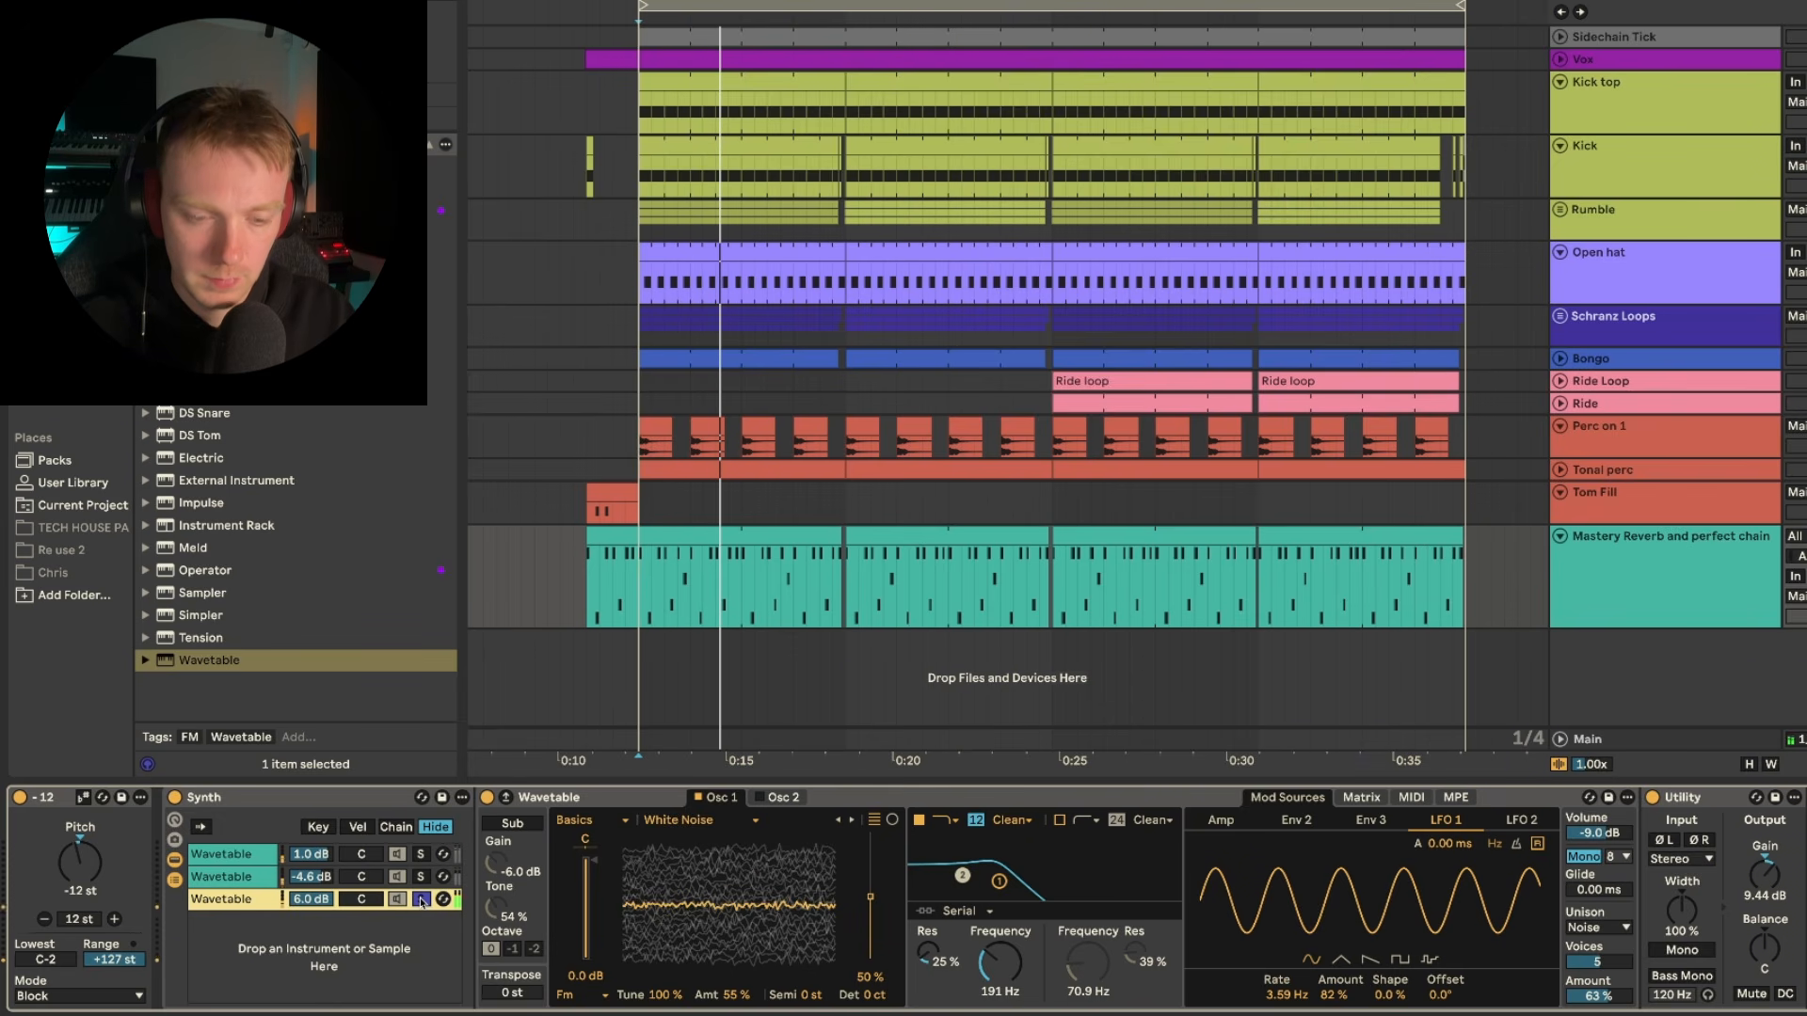
click(423, 901)
click(279, 859)
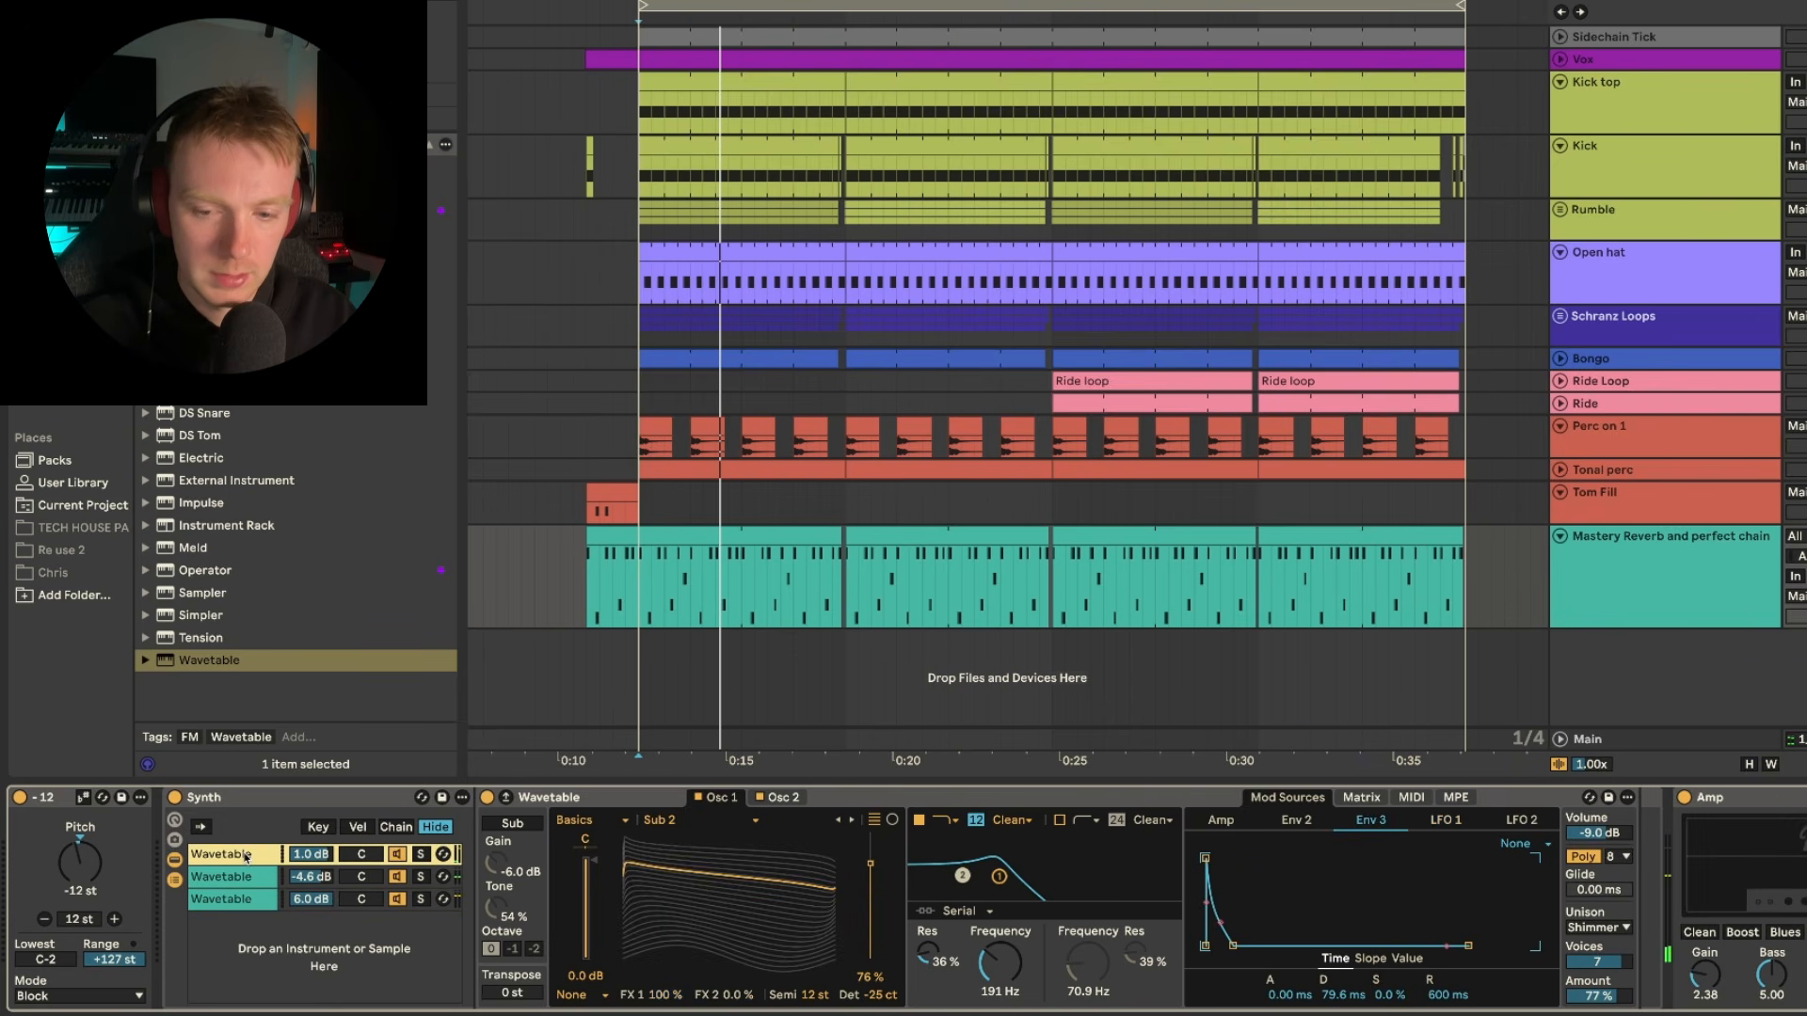
- Review the soloed first Wavetable chain's two oscillators, Env 2 and Amp envelope, and turn its solo off
click(424, 855)
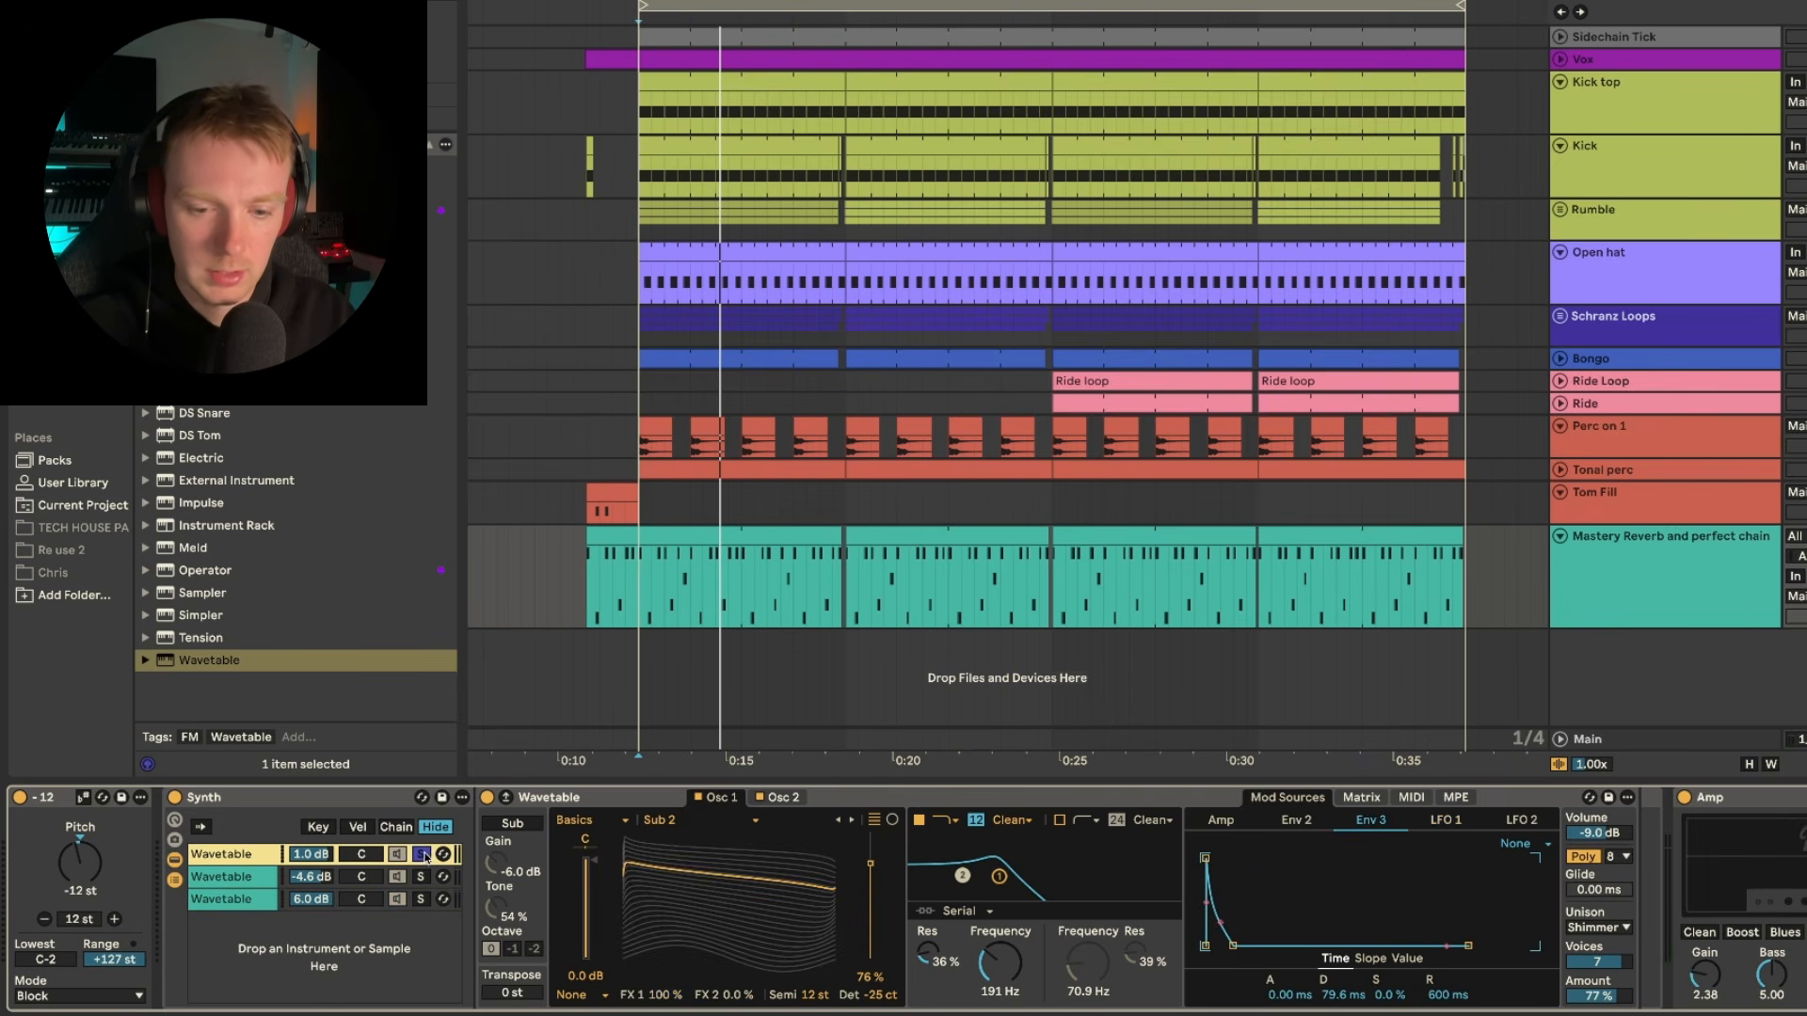
click(788, 798)
click(726, 799)
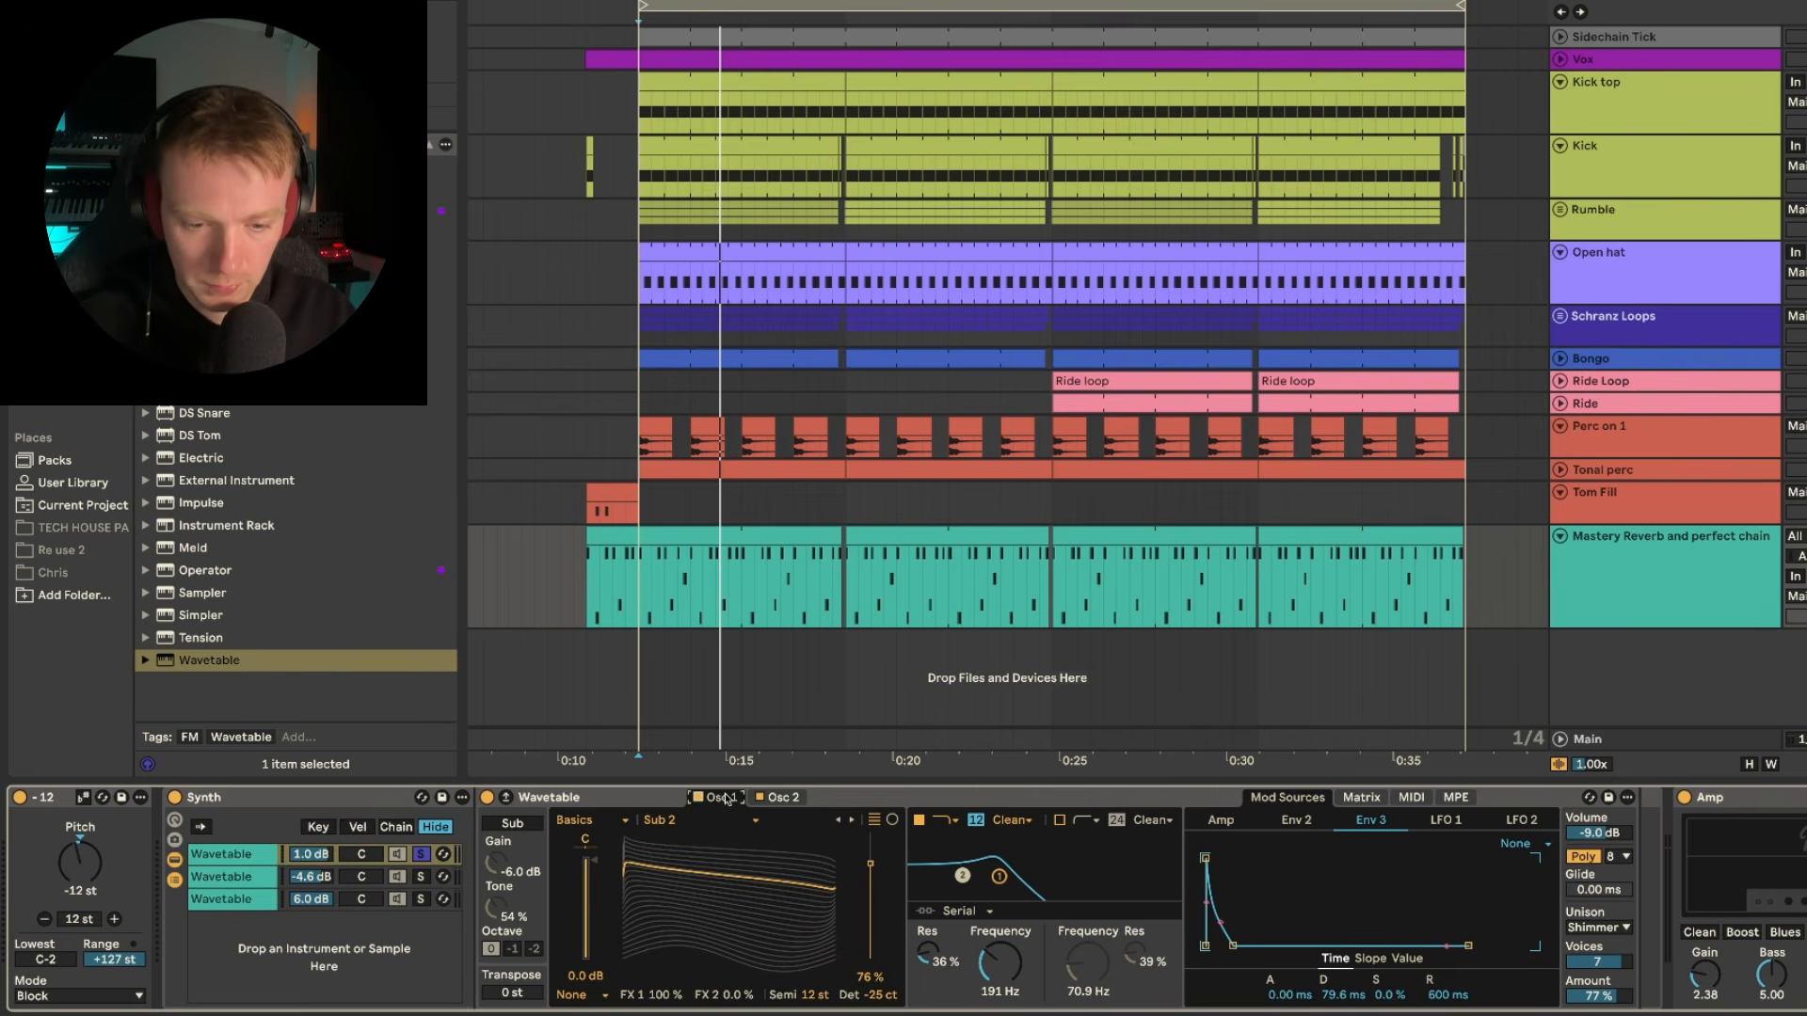
click(791, 797)
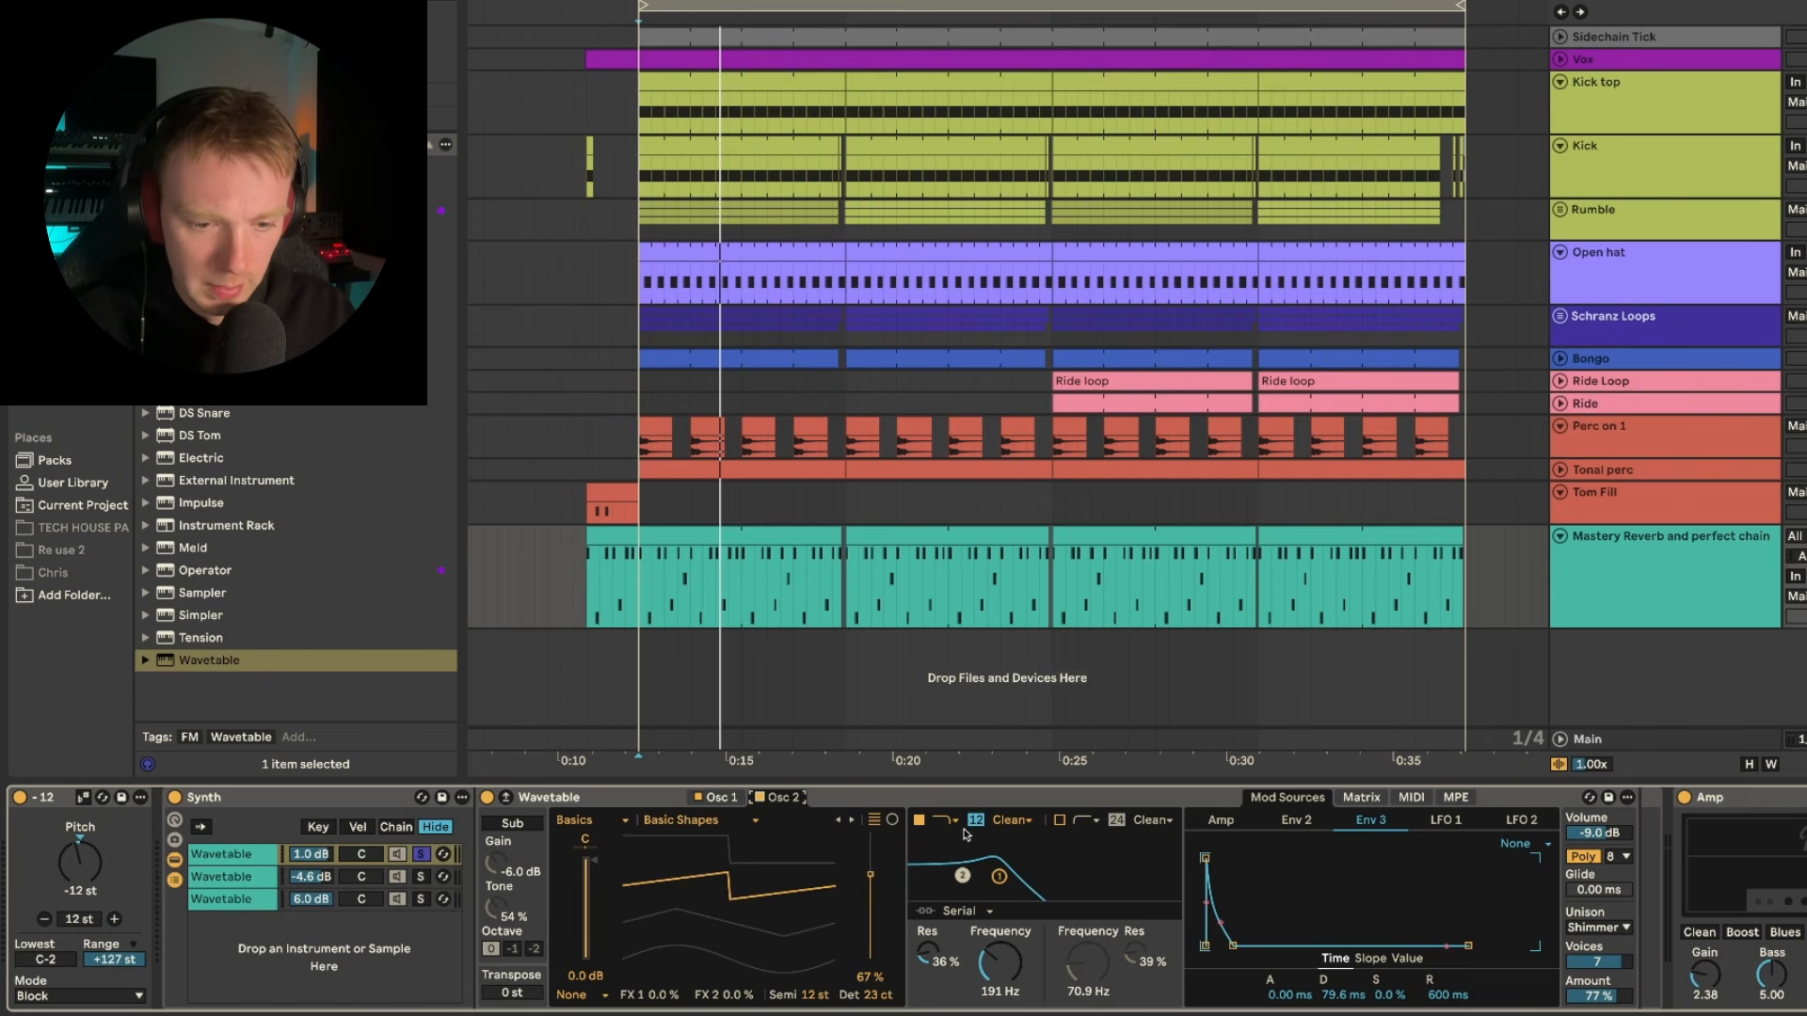
click(1300, 823)
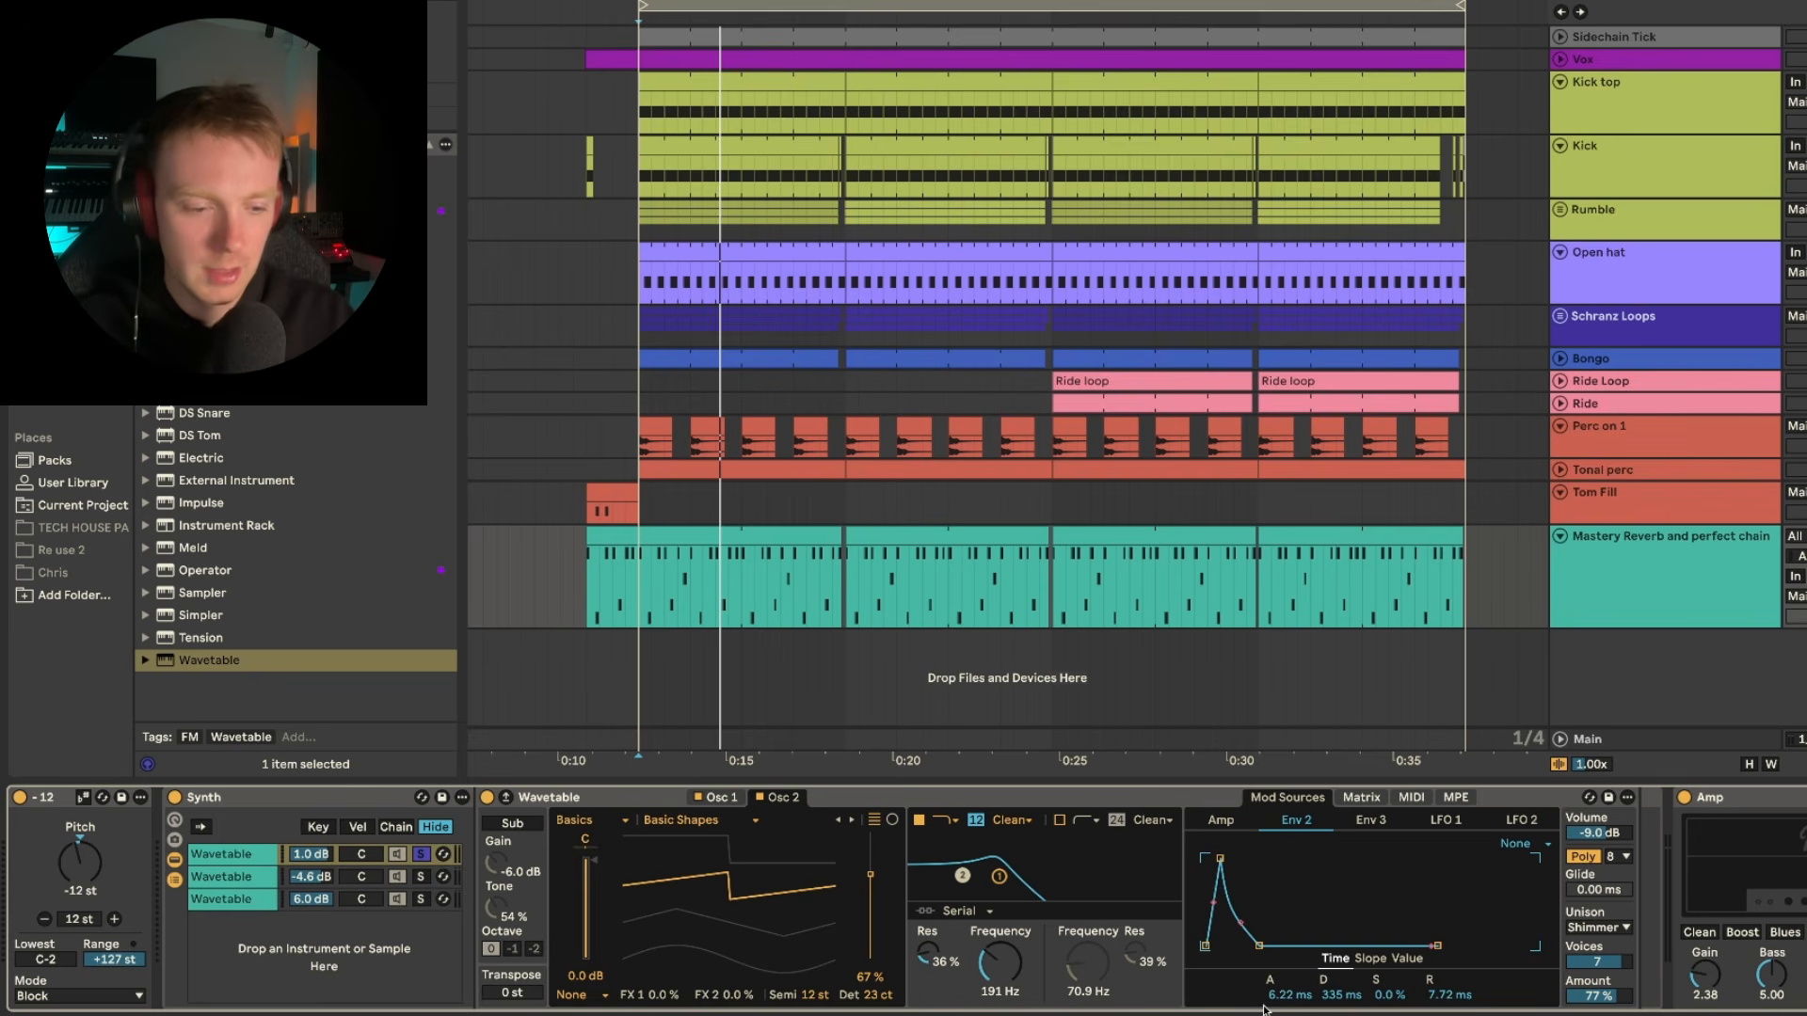
click(1218, 822)
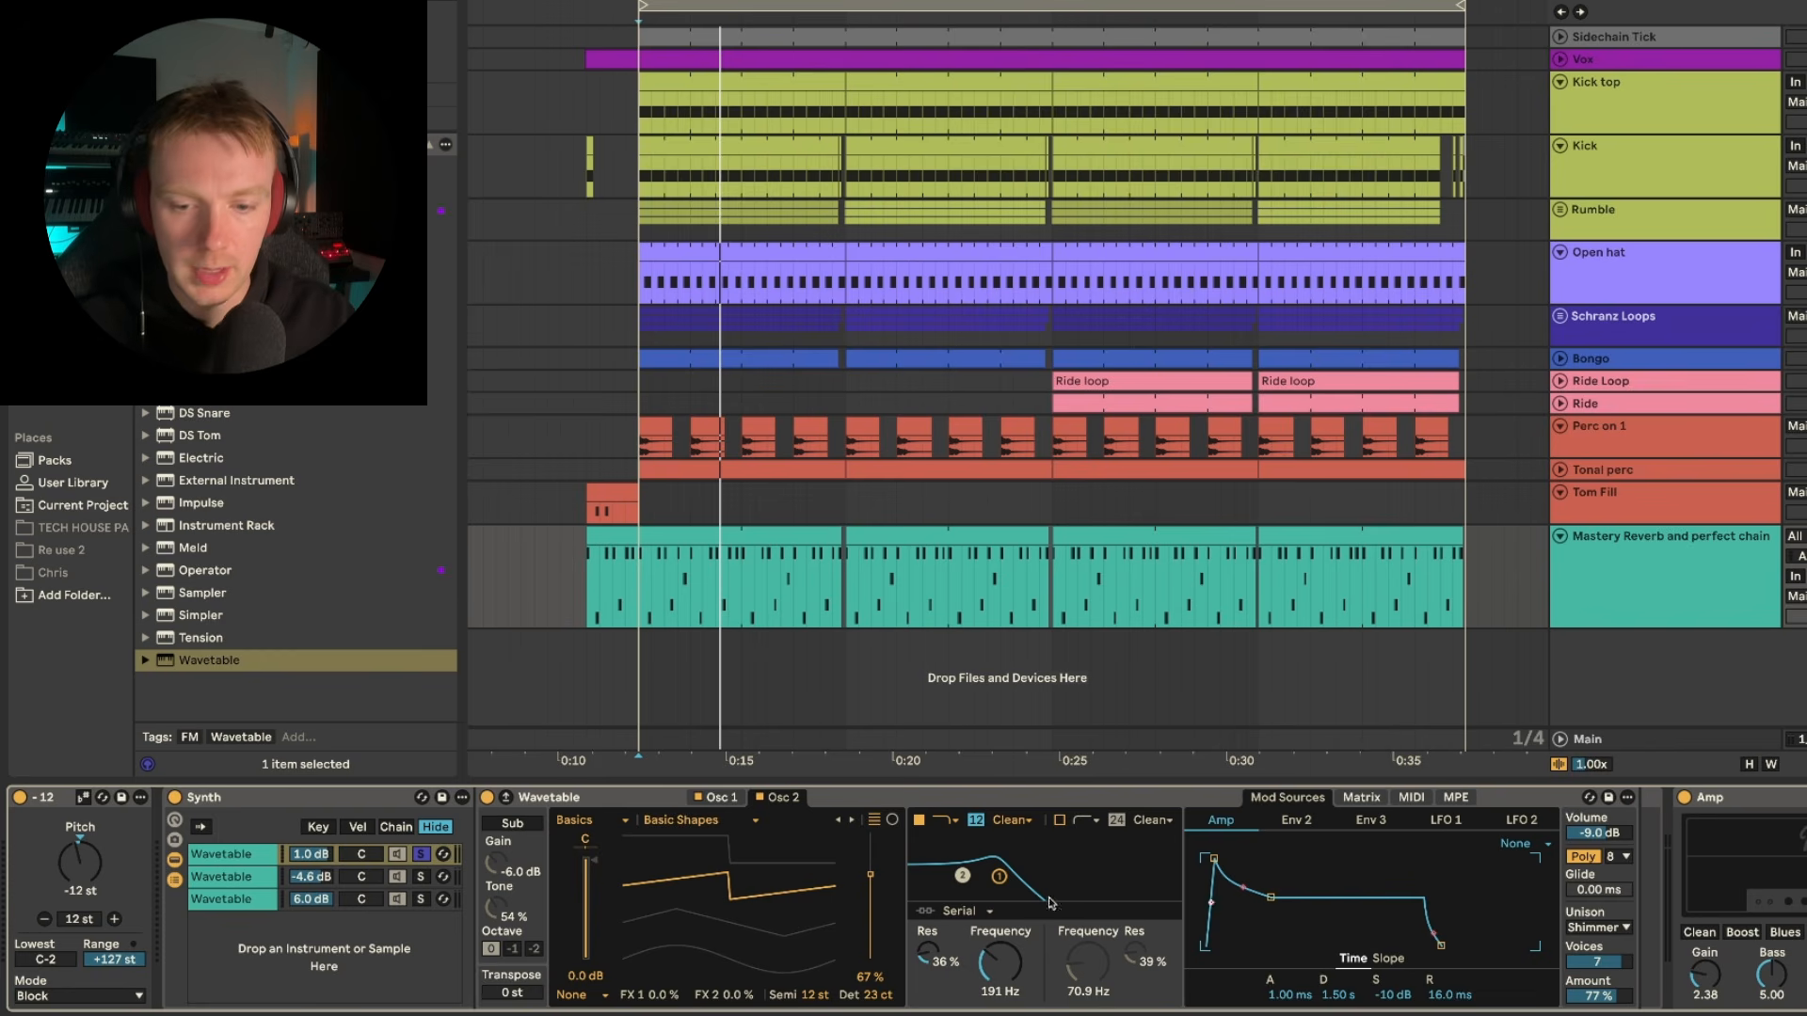
click(417, 865)
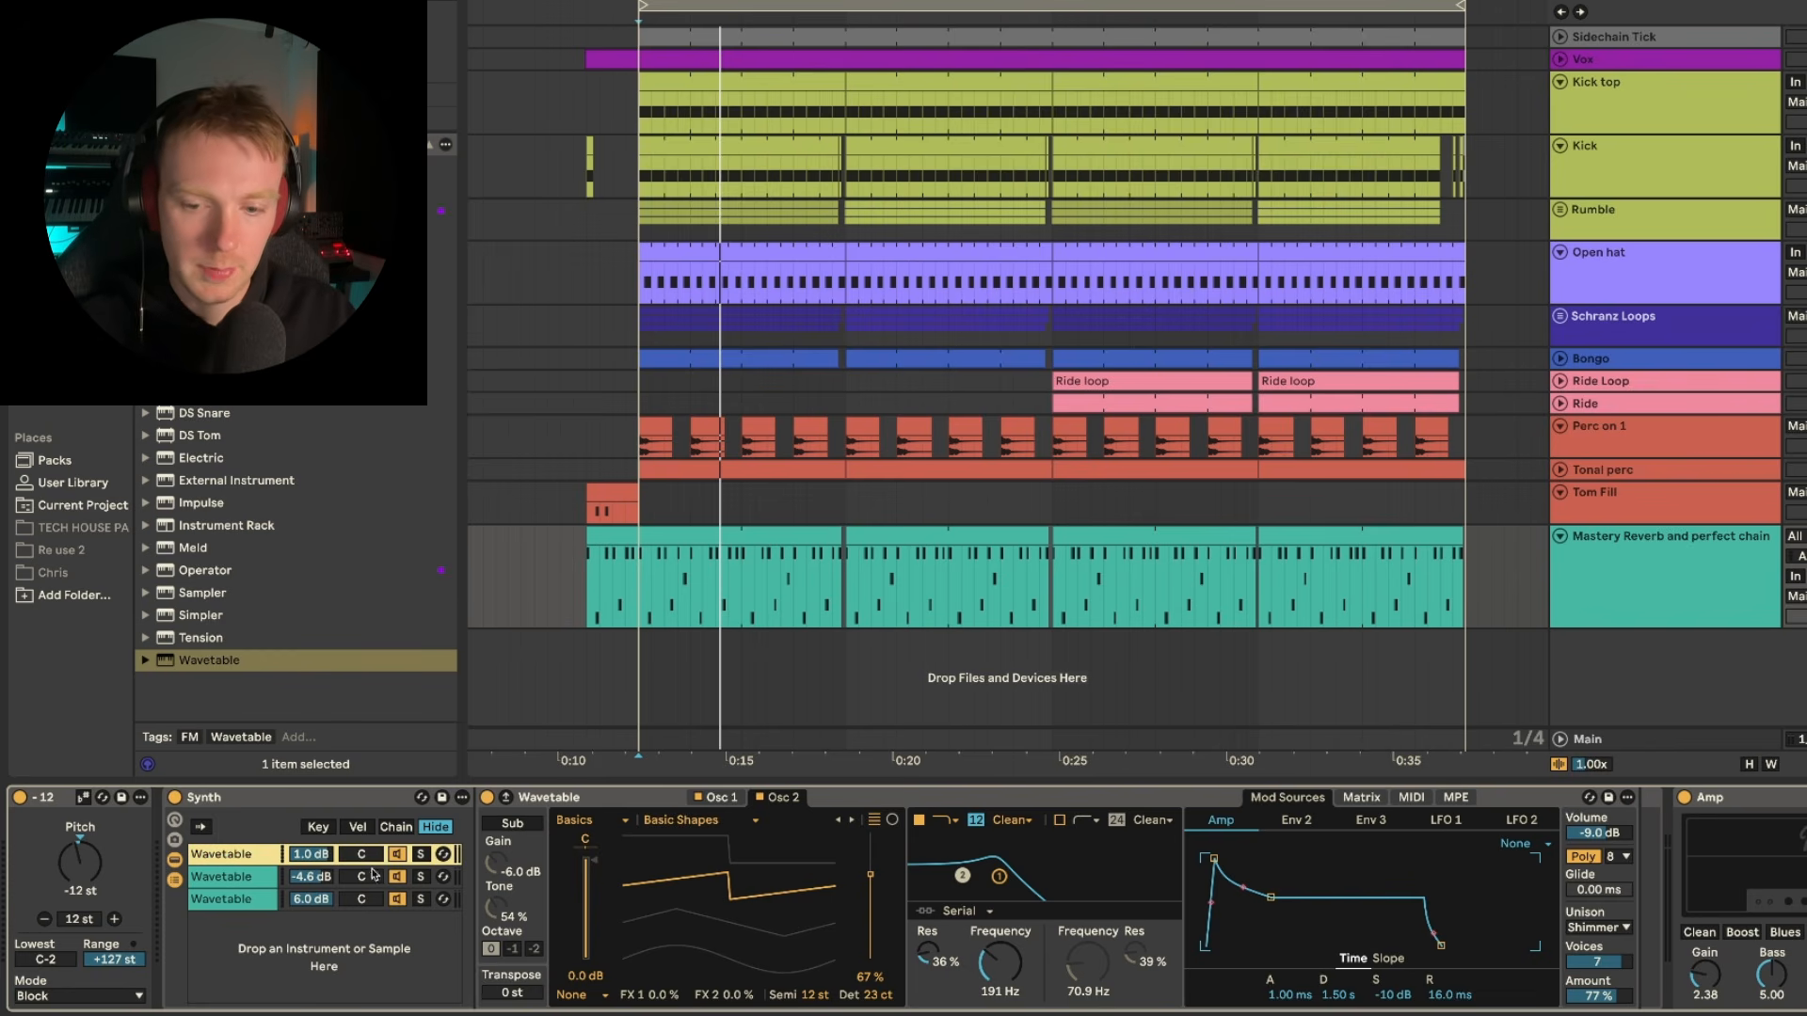
- Look through the other Wavetable chains and examine the first chain's modulation matrix and Env 3
click(243, 883)
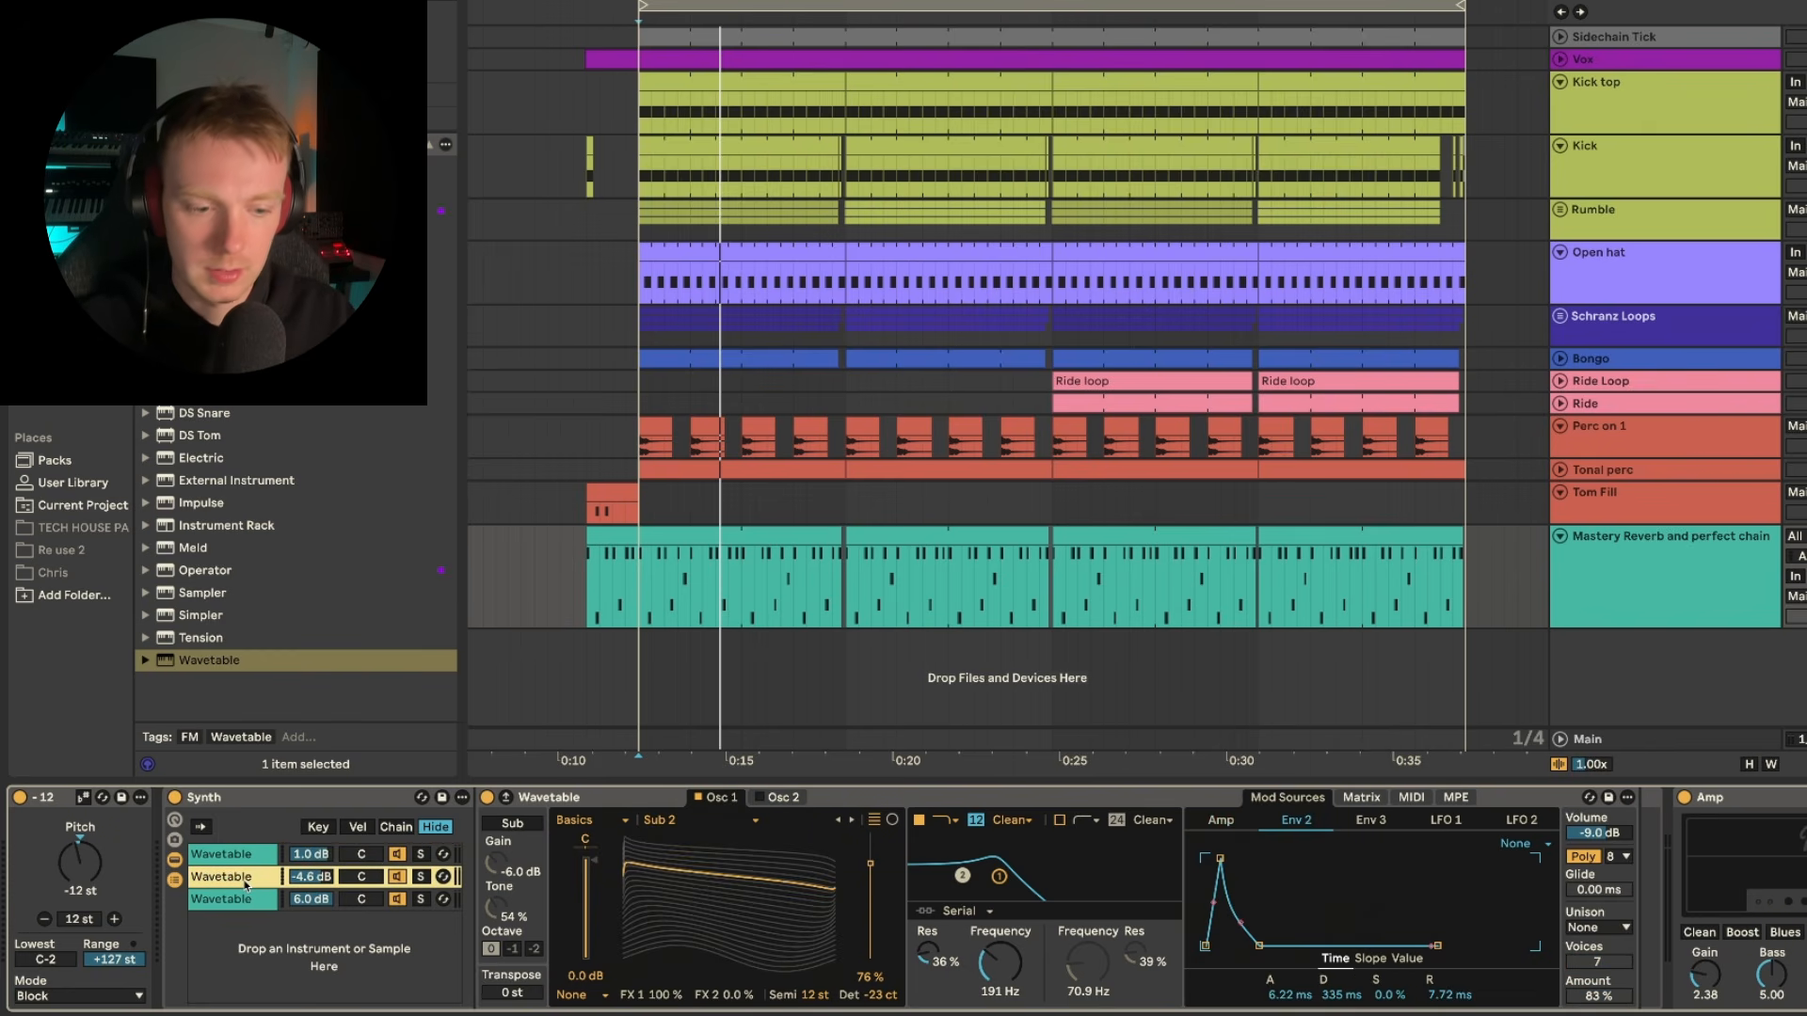
click(245, 899)
click(215, 860)
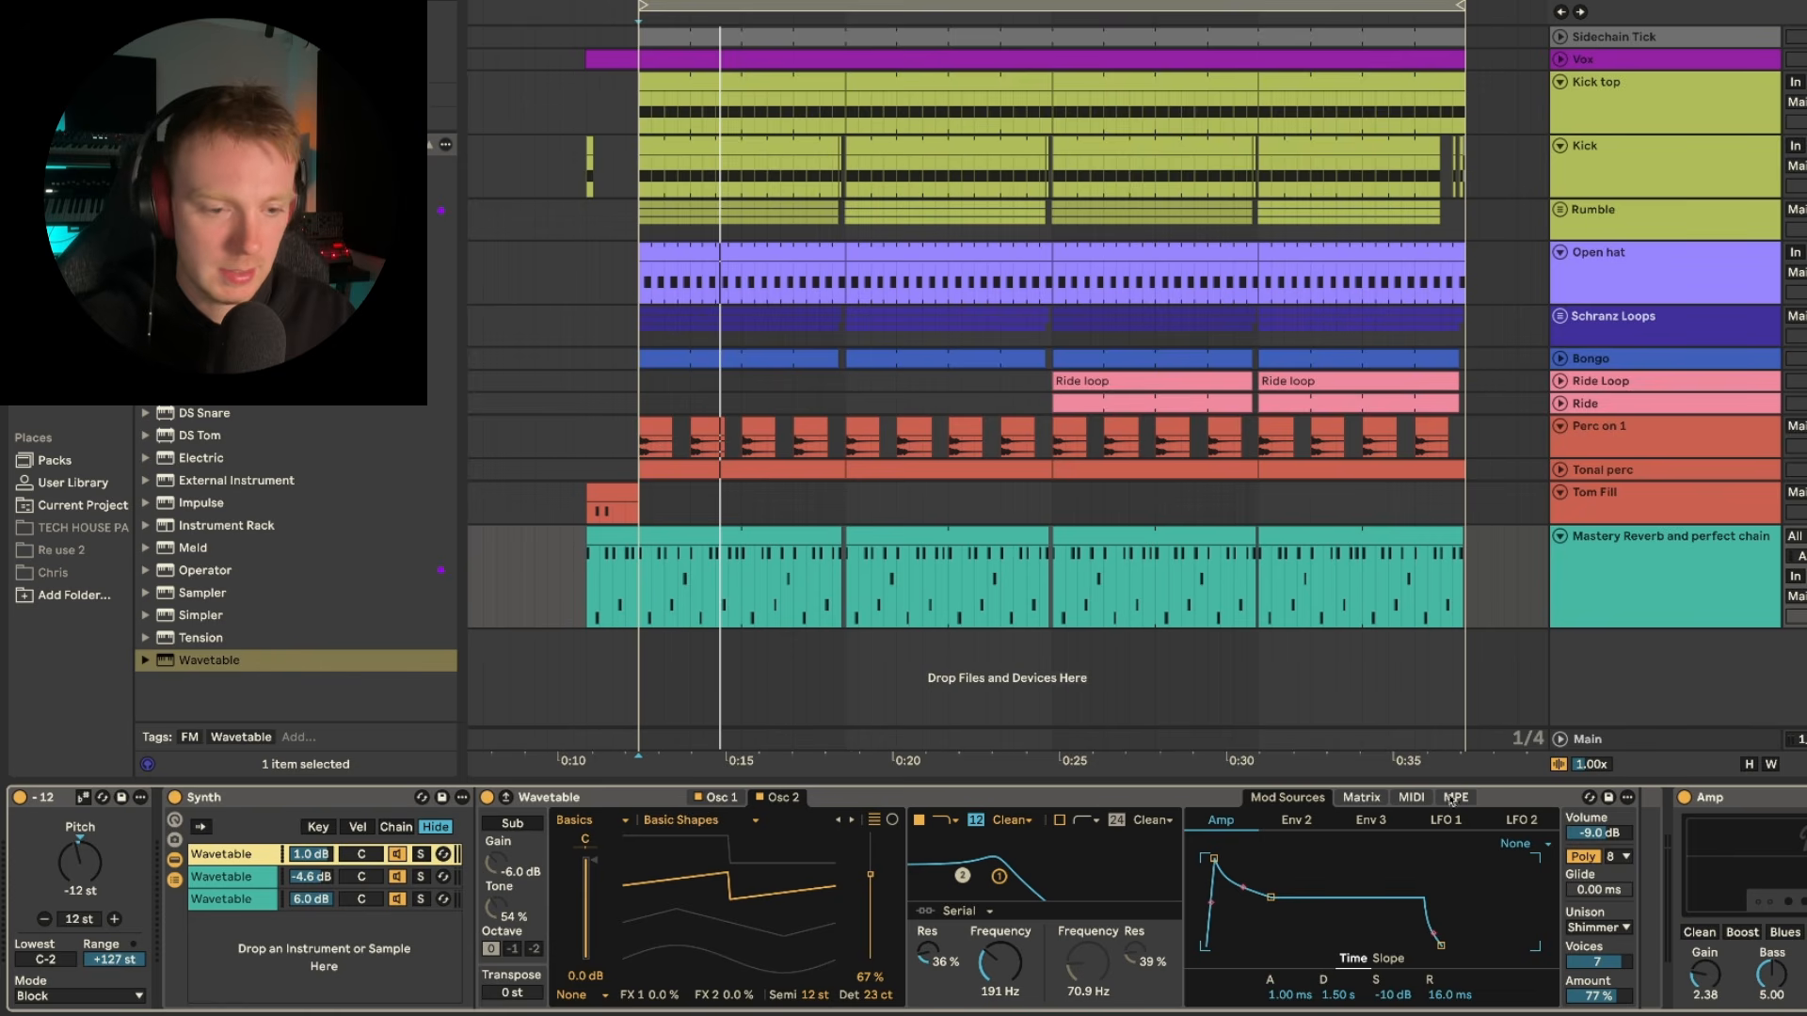
click(1372, 807)
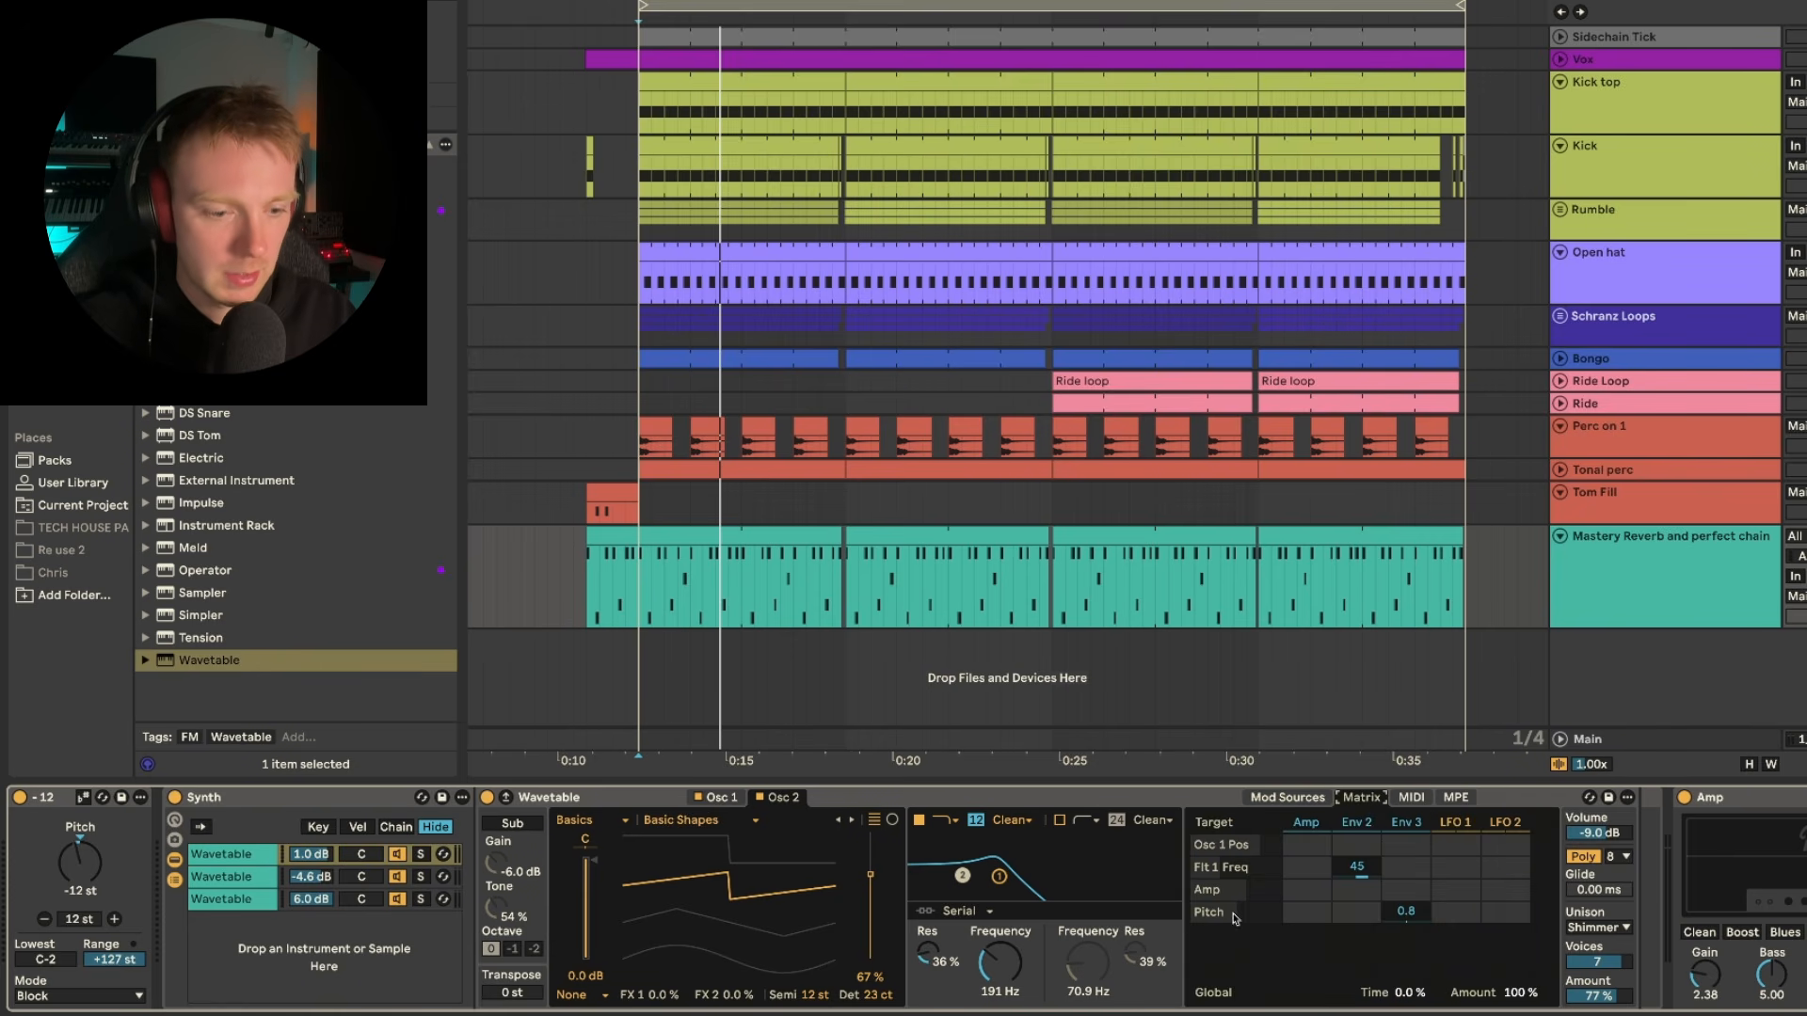
click(1407, 824)
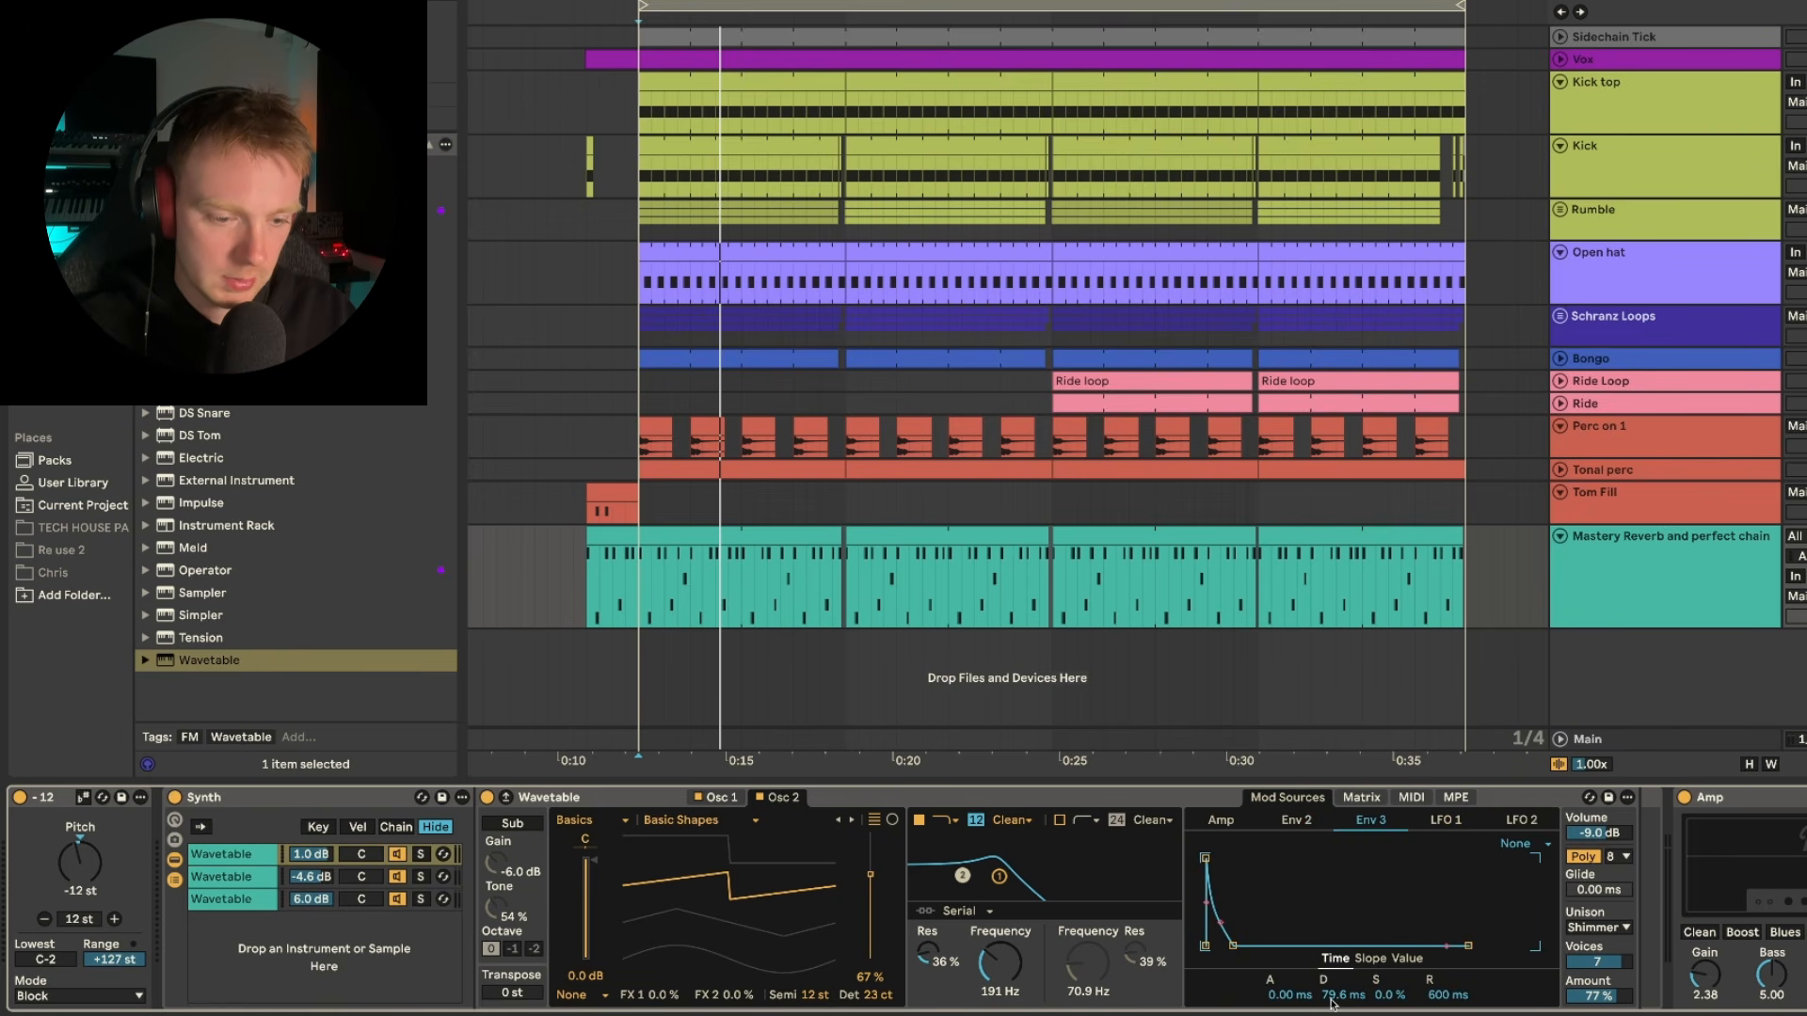
- Reset the Env 3 to Pitch modulation amount in the first Wavetable's matrix for comparison, and undo the change
click(1362, 800)
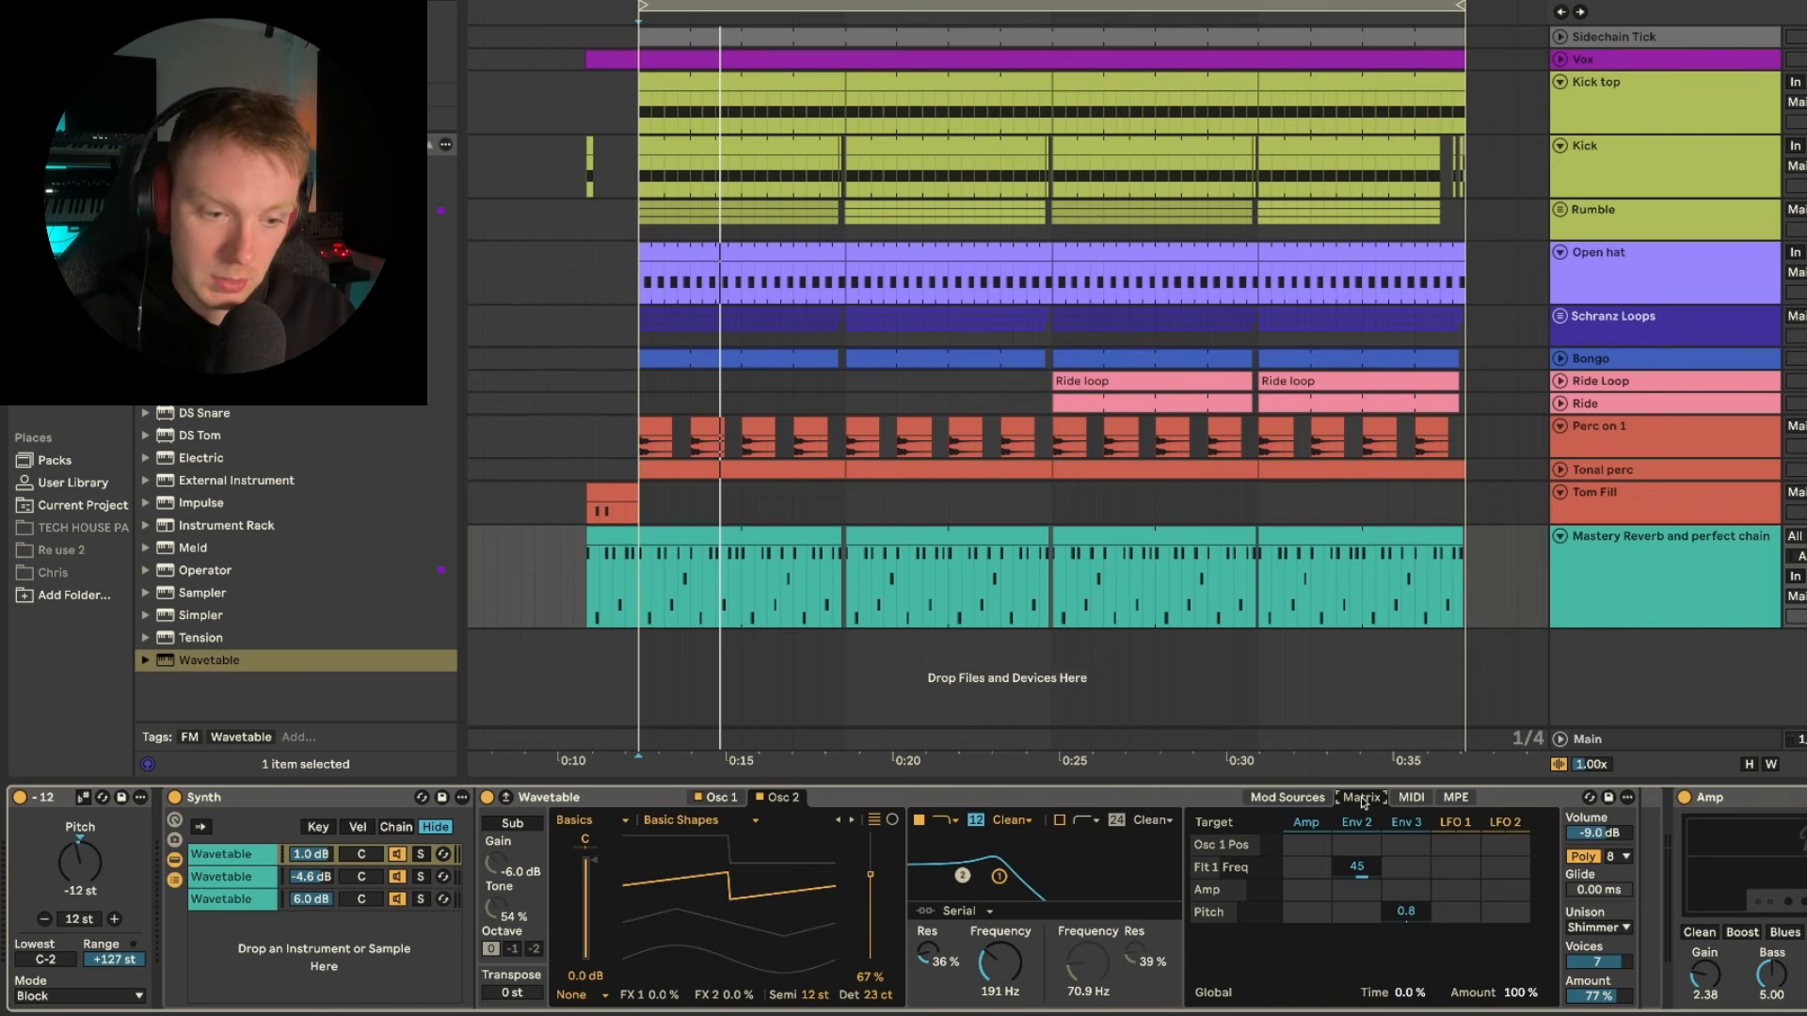
double_click(1424, 920)
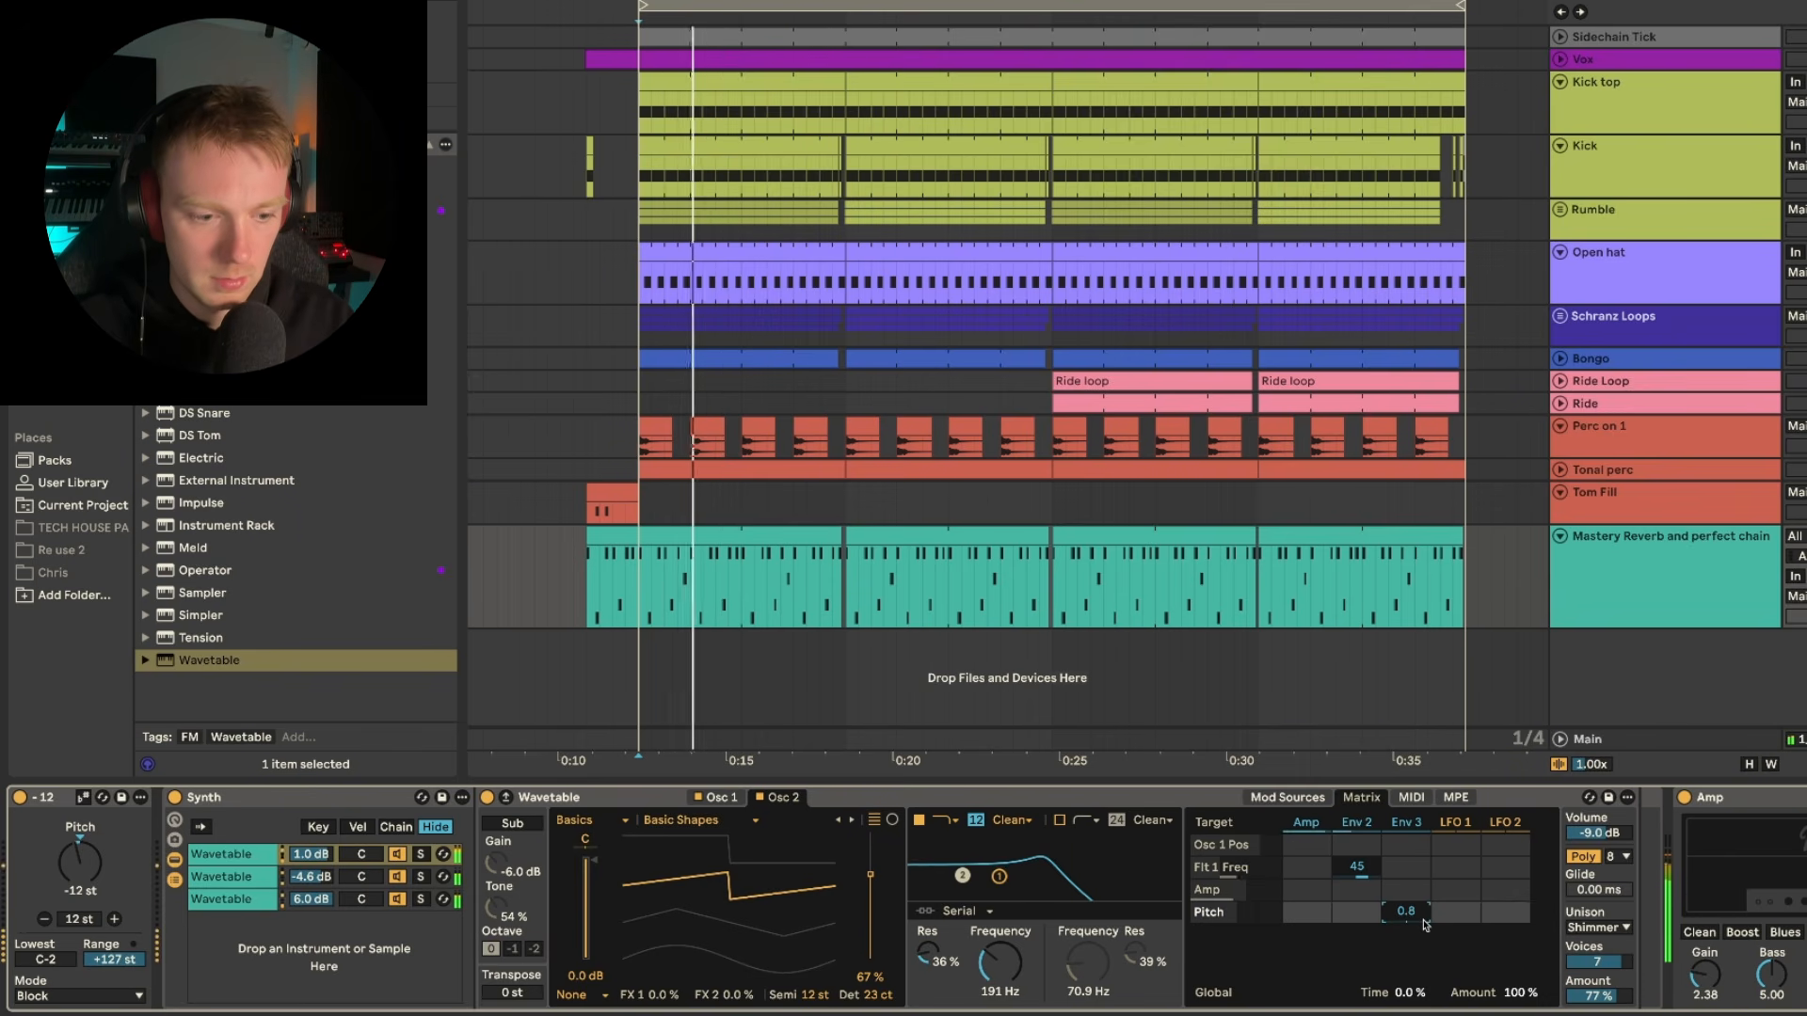
key(ctrl+z)
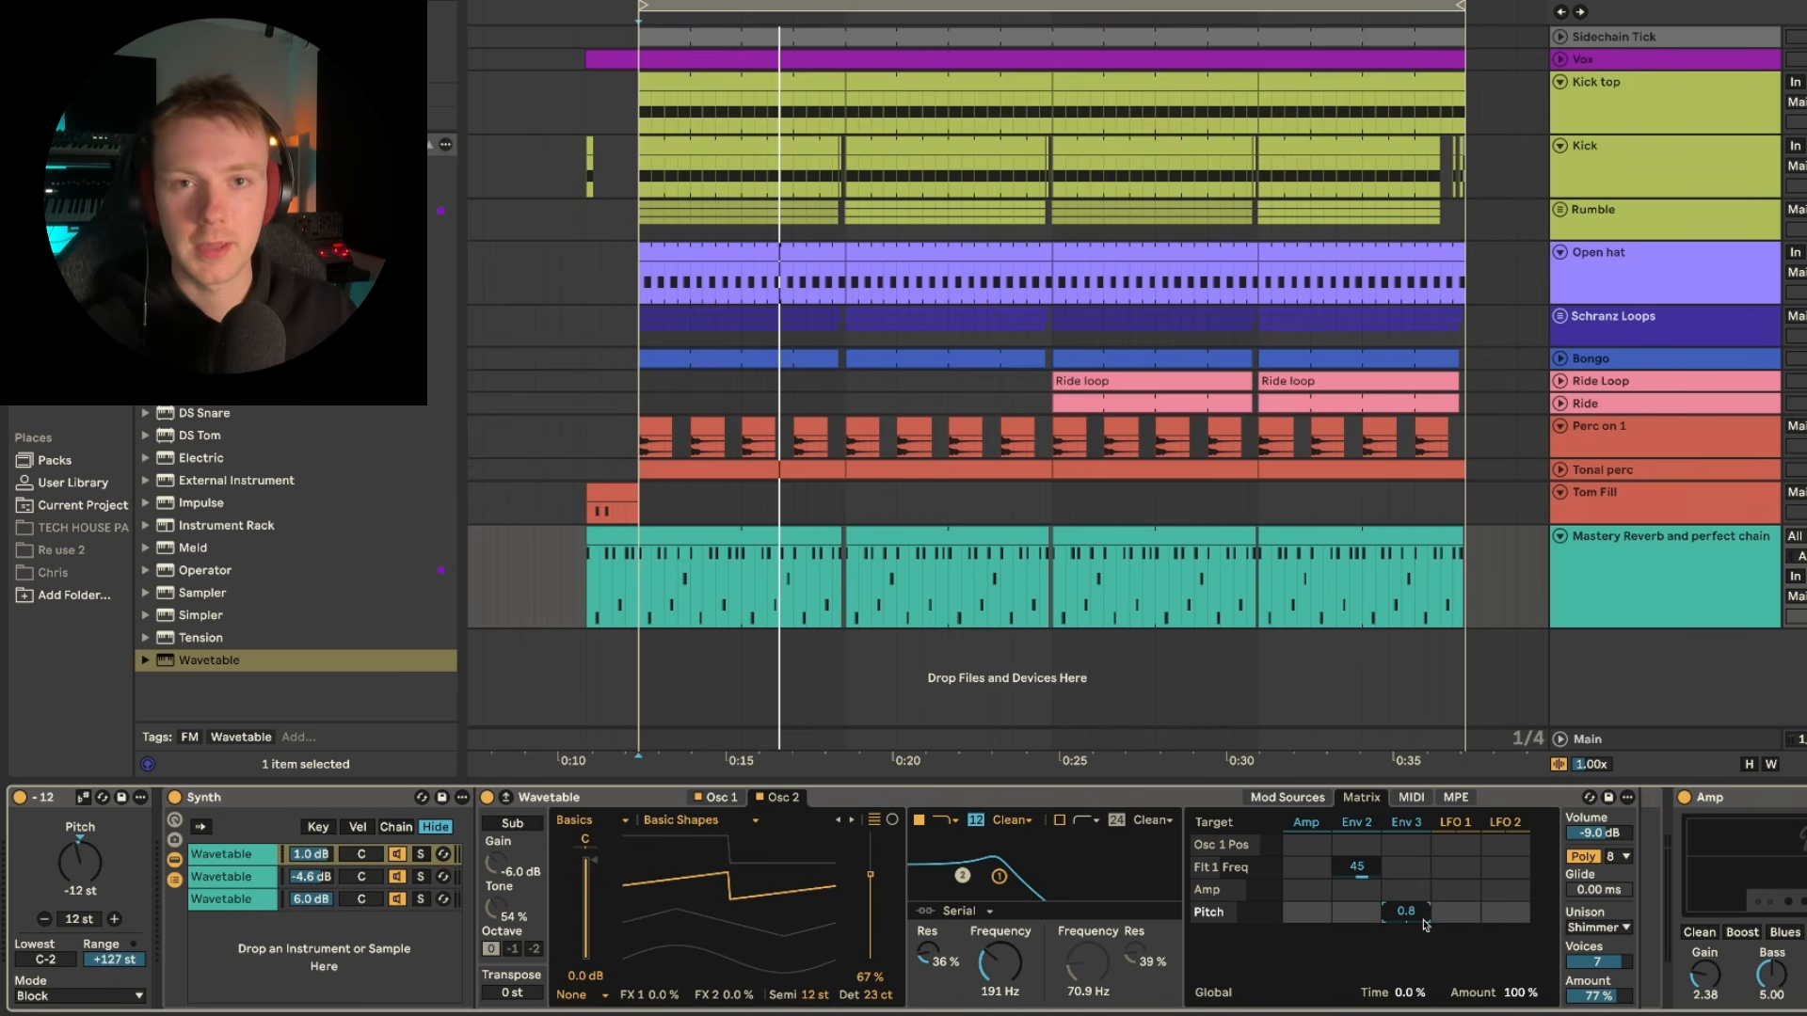
- Compare the first Wavetable chain's sound with its Rock Amp bypassed and enabled during playback
click(475, 832)
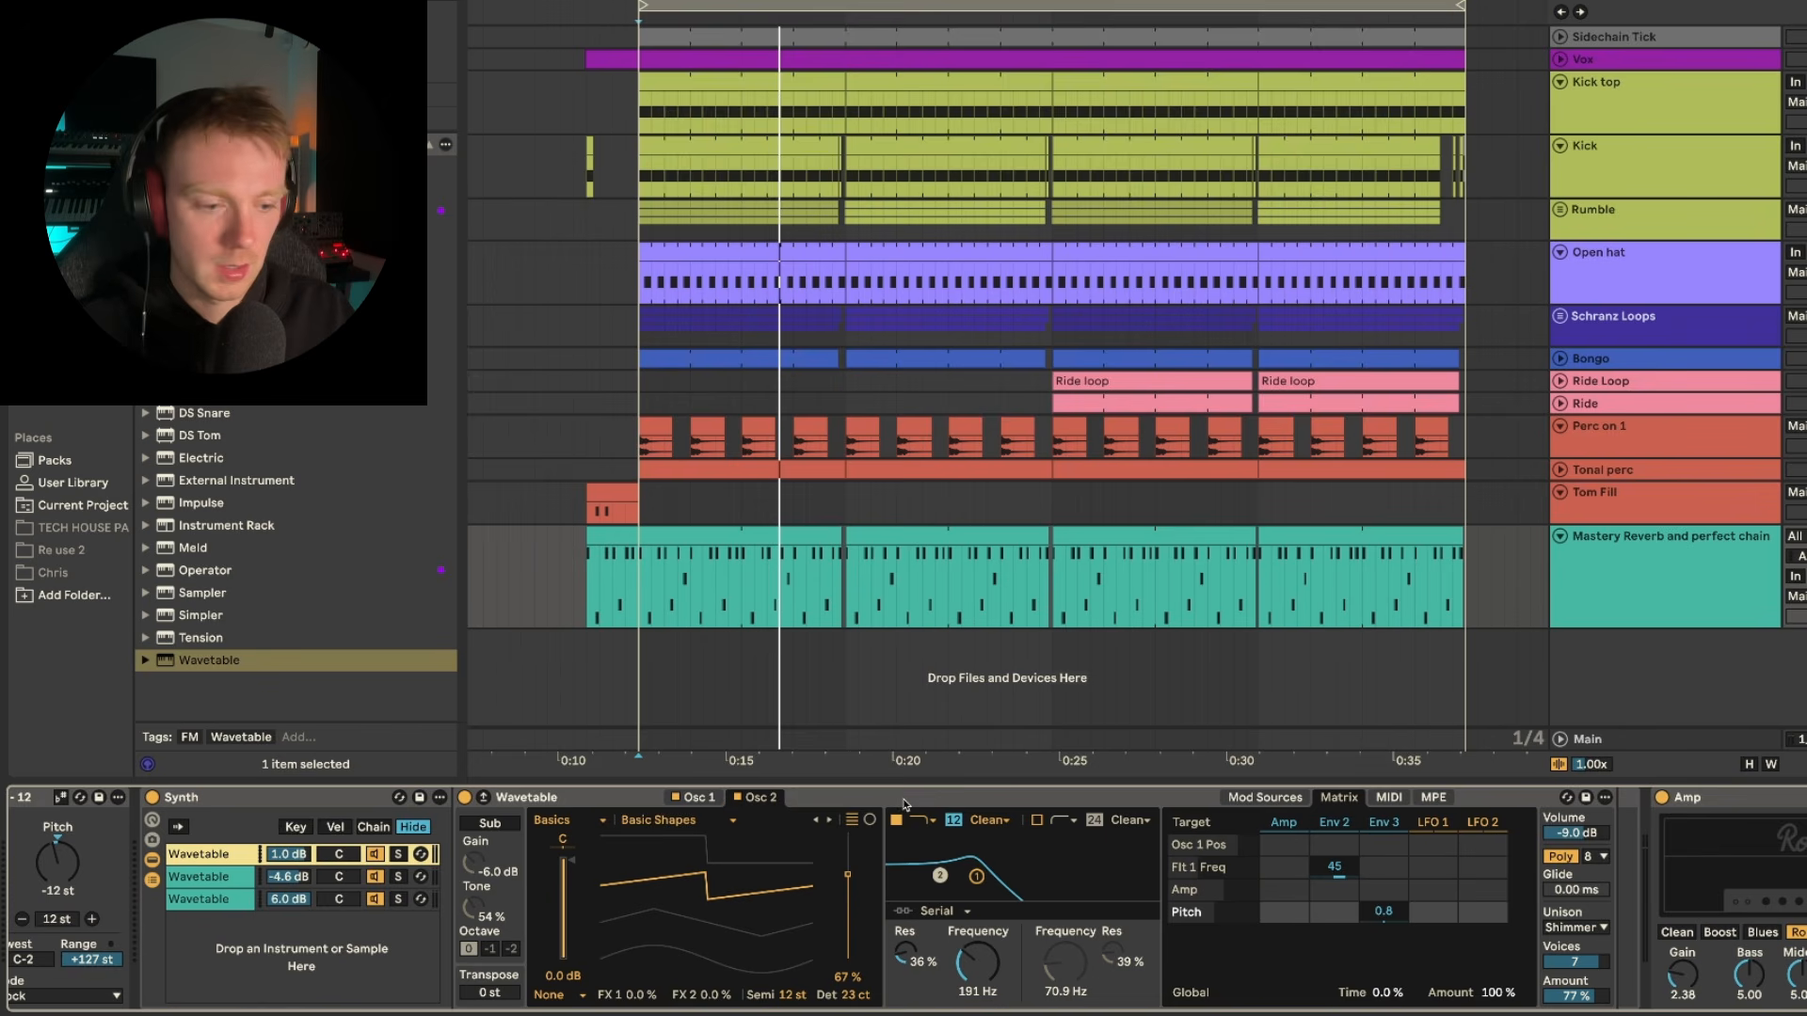
scroll(1299, 798, left, 1)
scroll(1299, 798, right, 15)
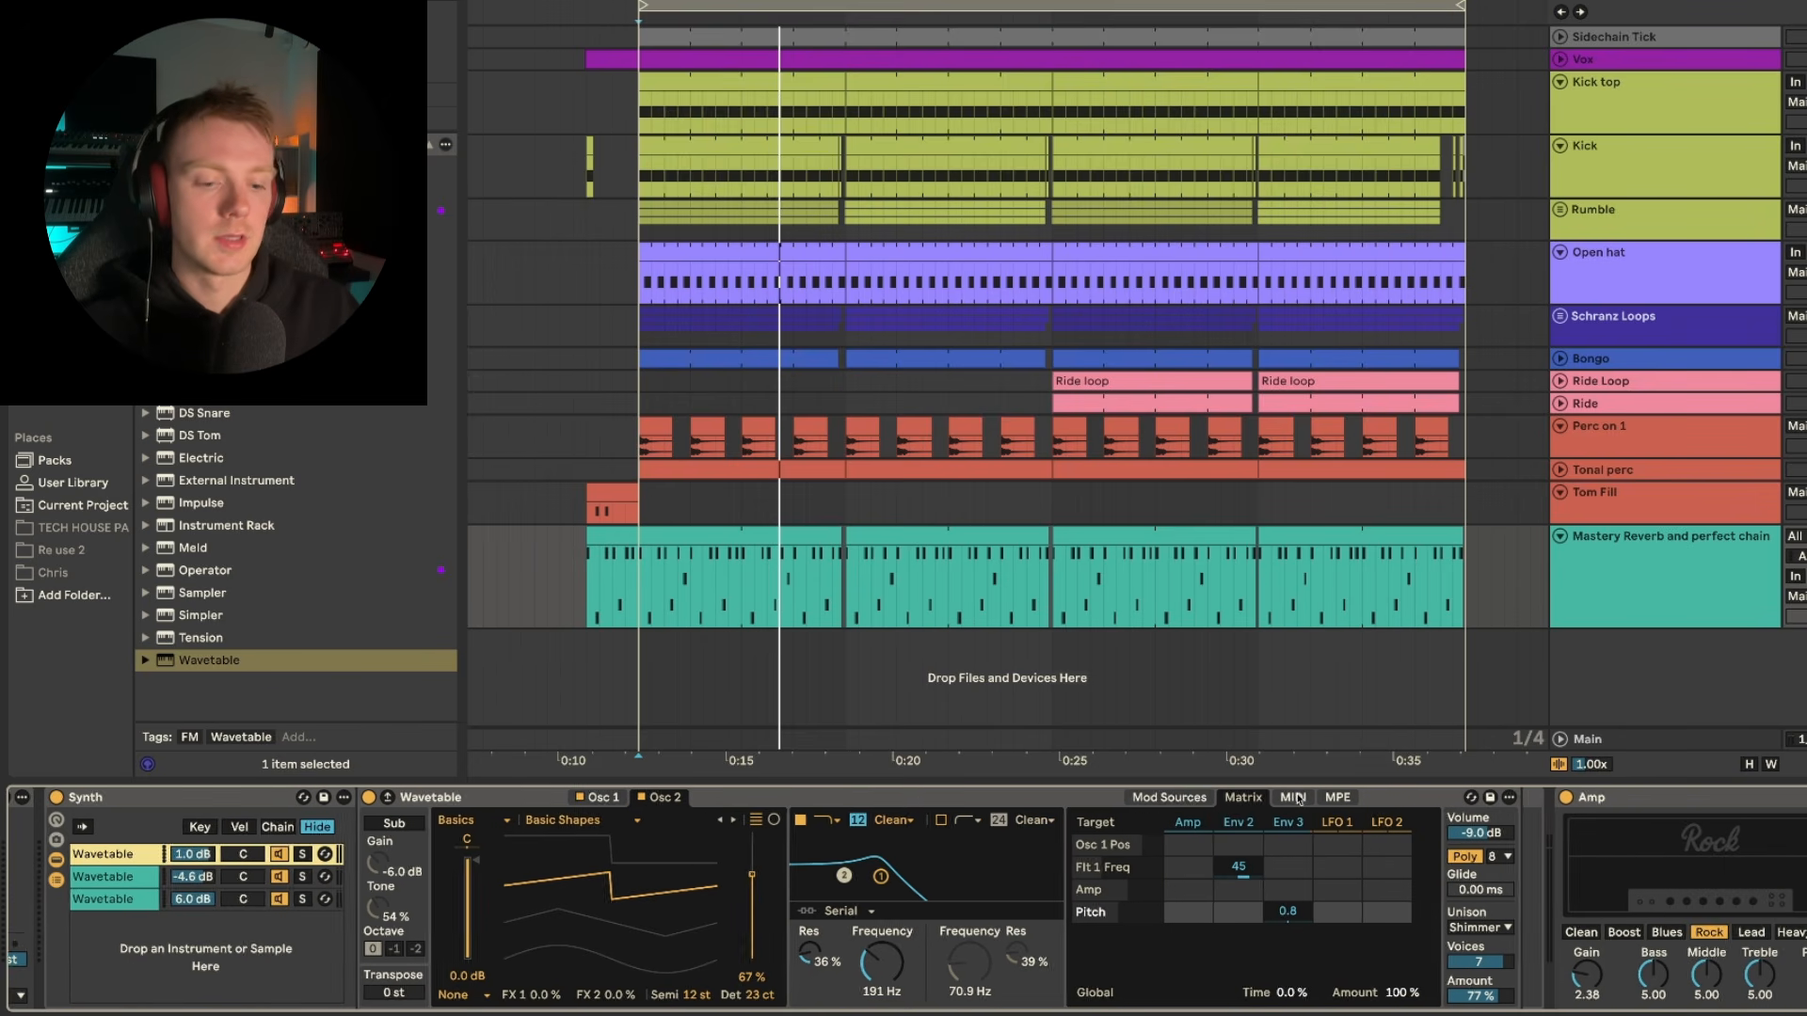
scroll(1299, 800, right, 2)
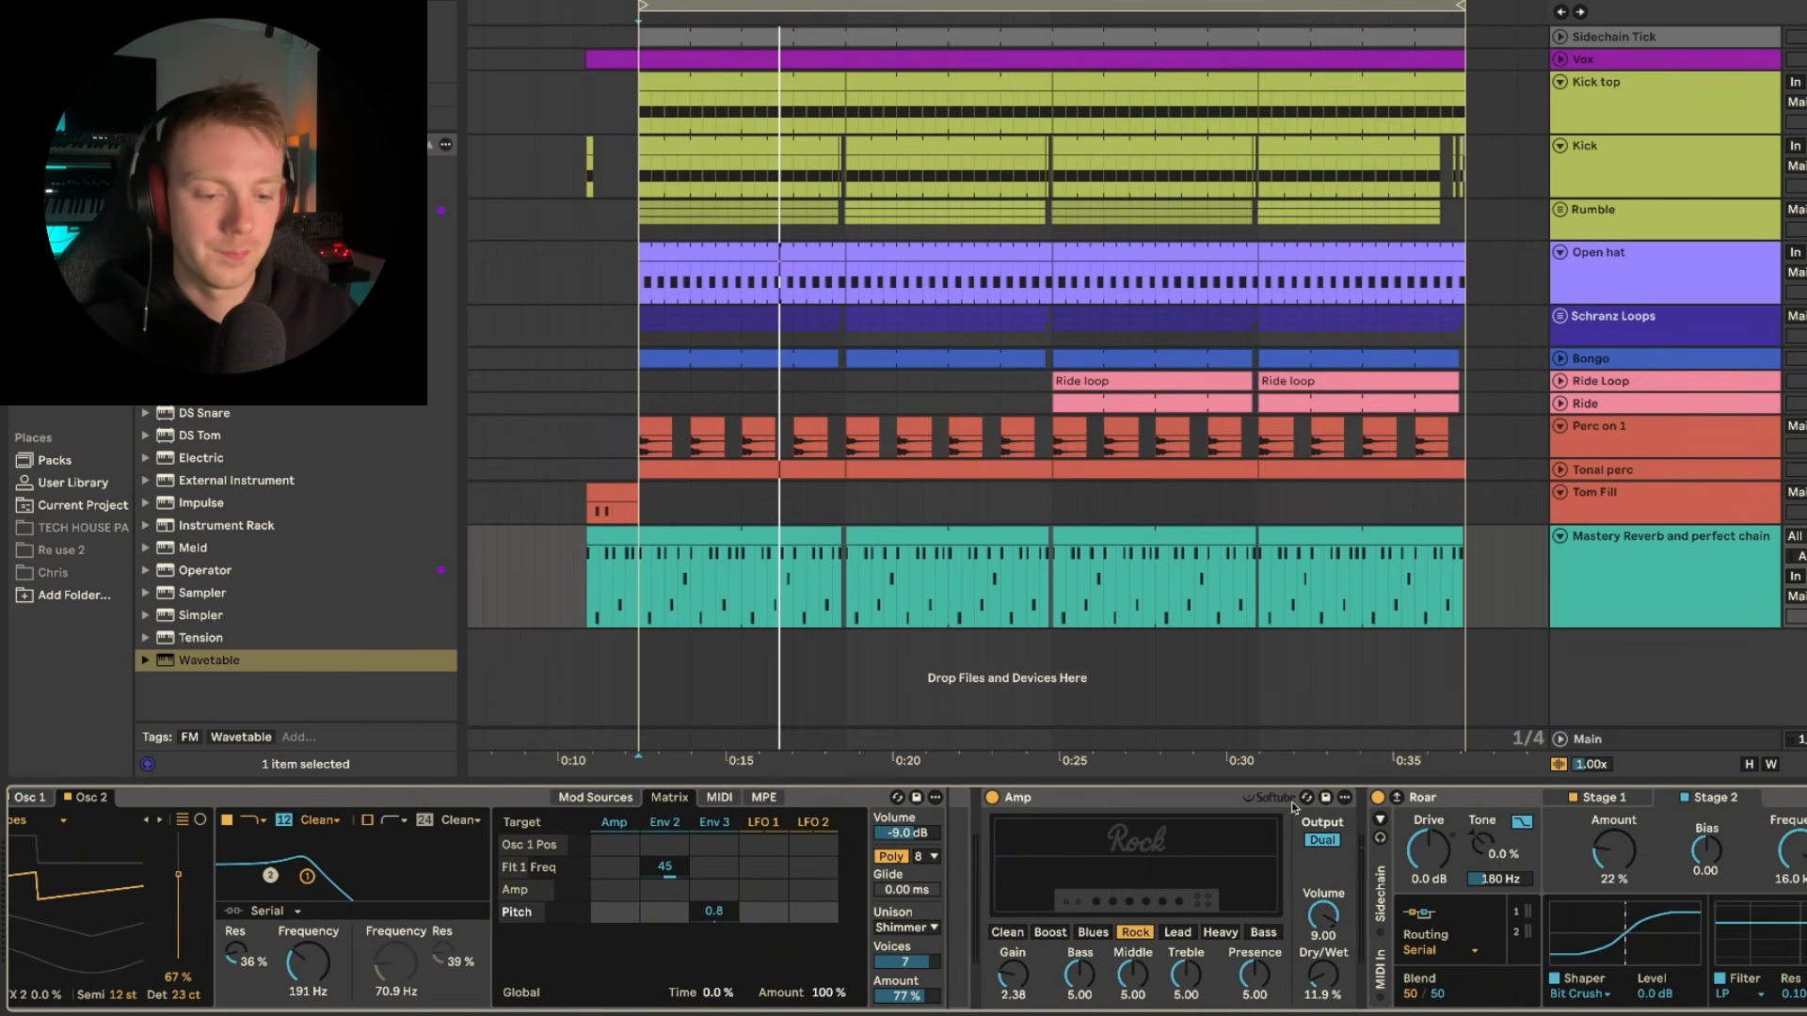
key(space)
click(995, 800)
click(993, 798)
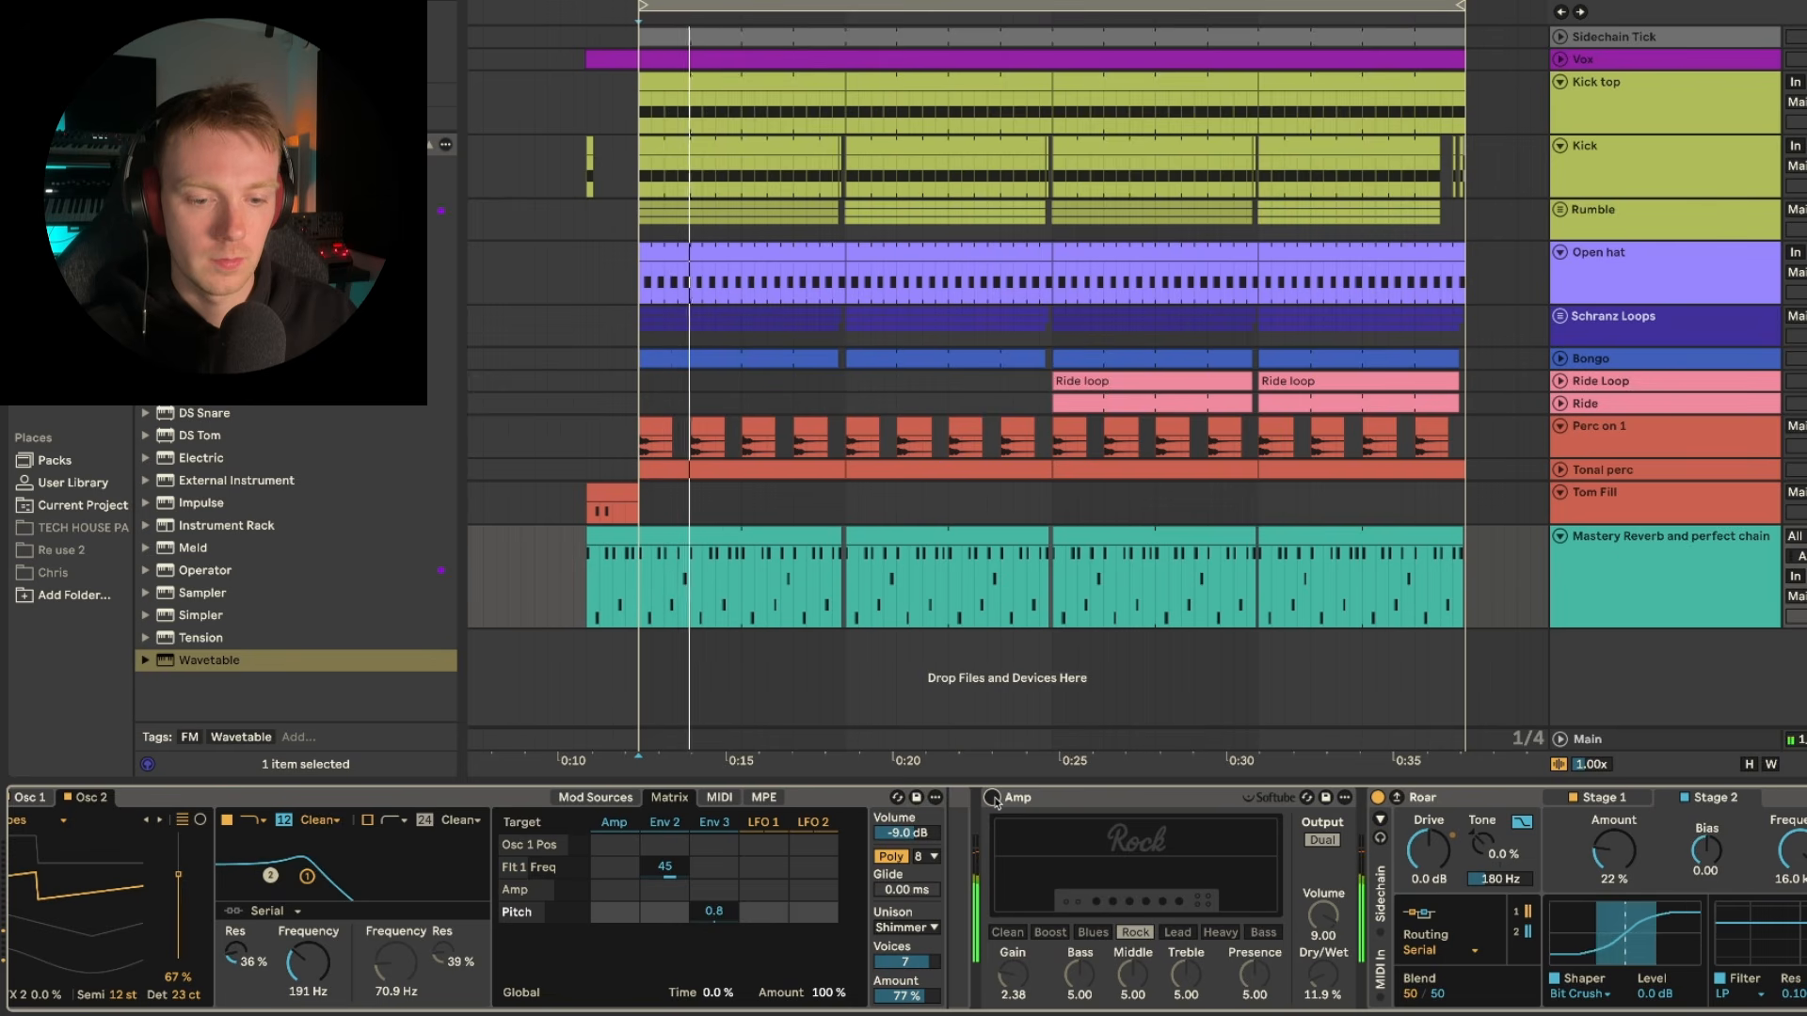
scroll(985, 839, right, 7)
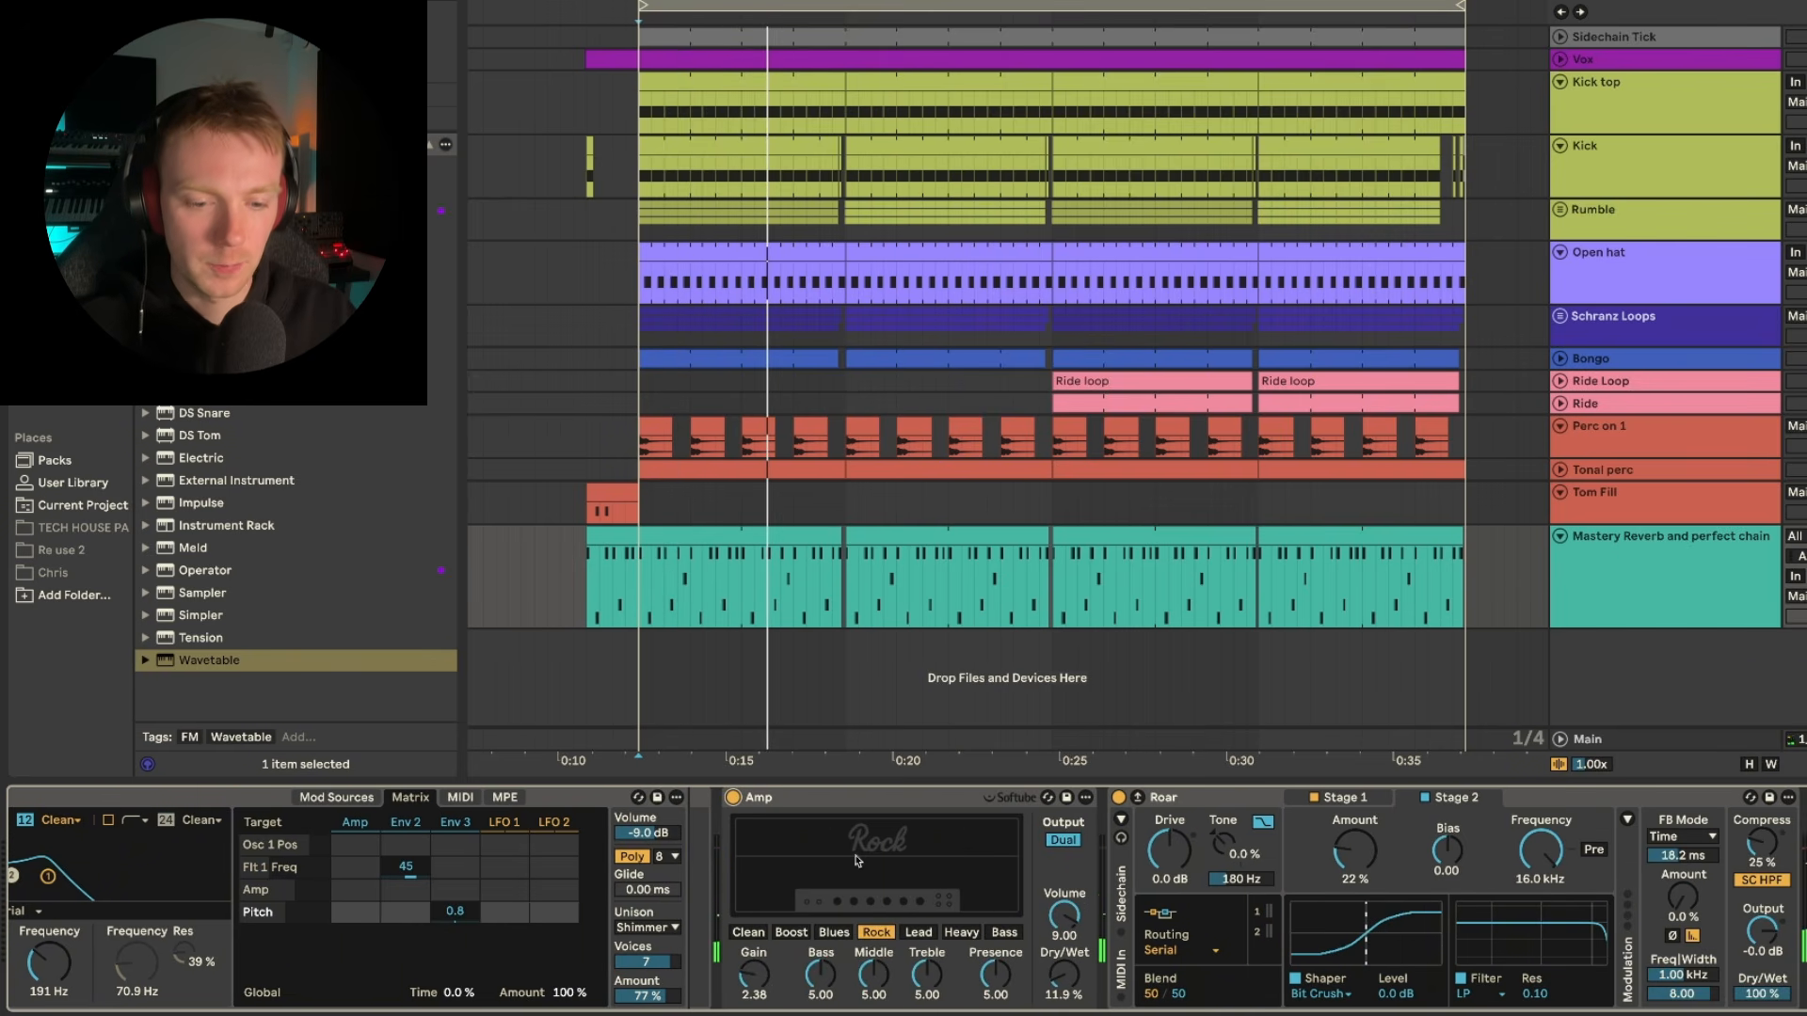
- Review the settings of Stage 1 and Stage 2 in the Roar device following the Amp
scroll(898, 880, right, 9)
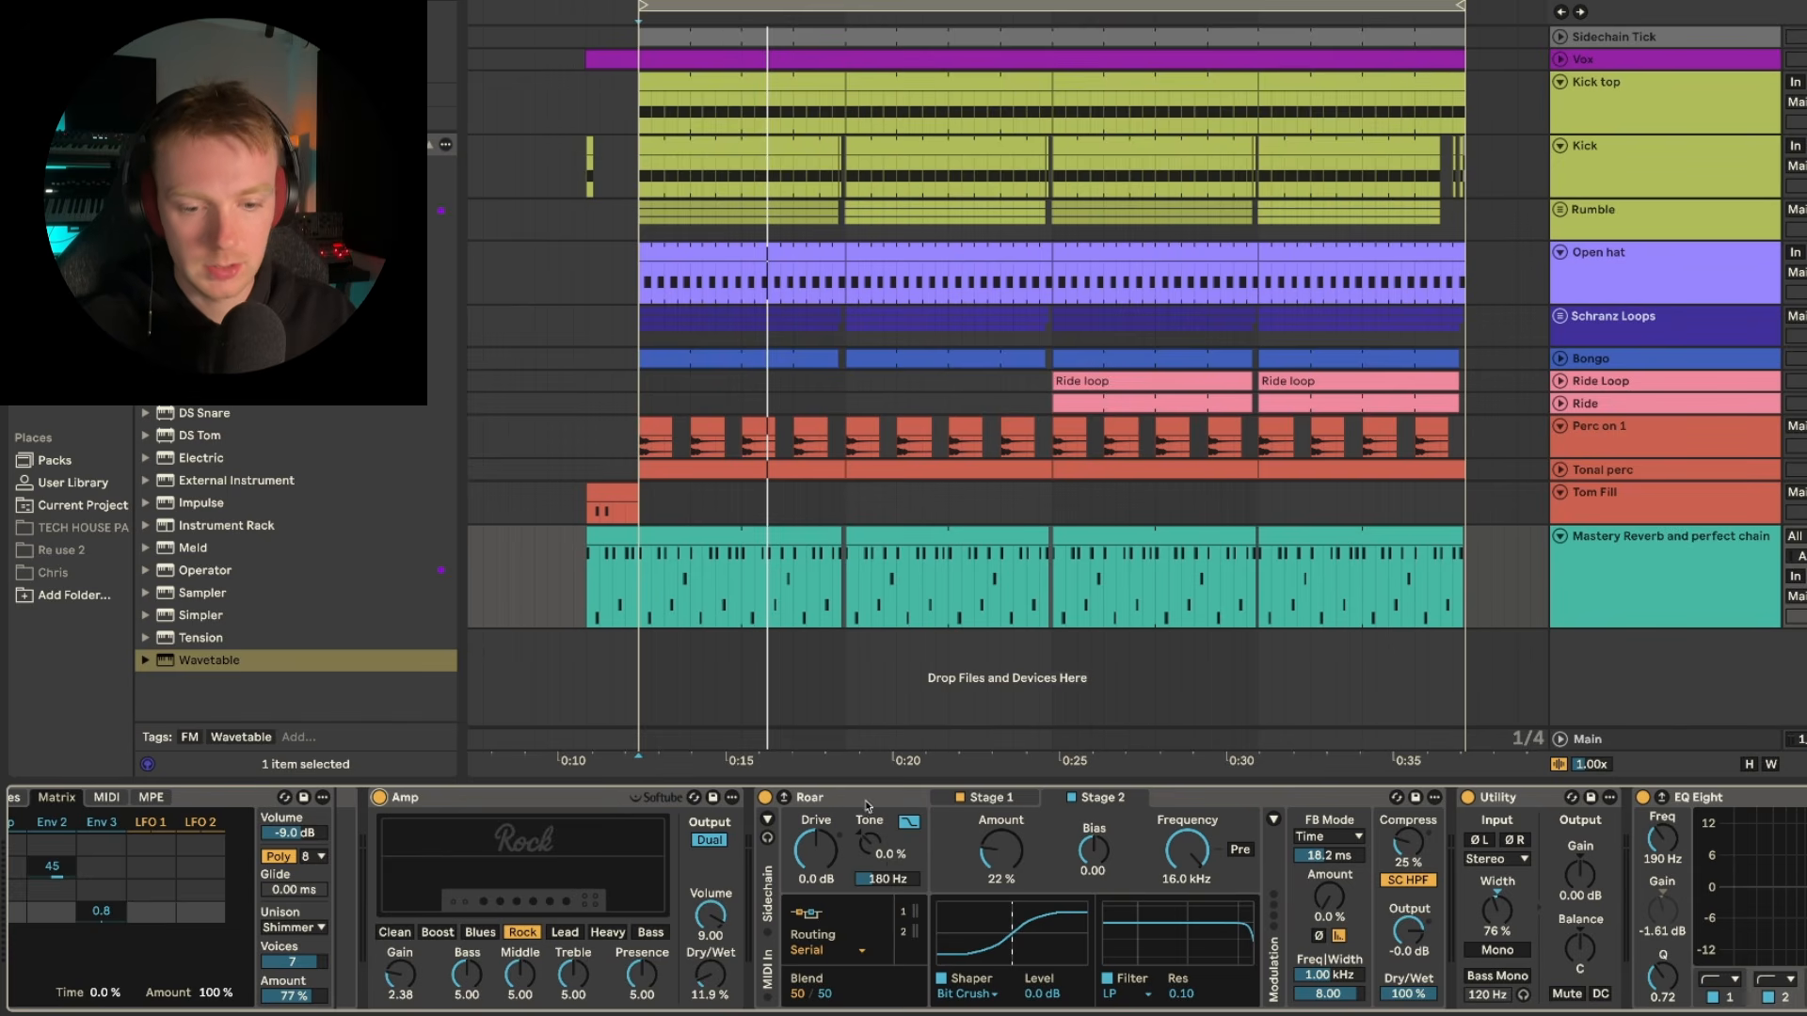
click(988, 800)
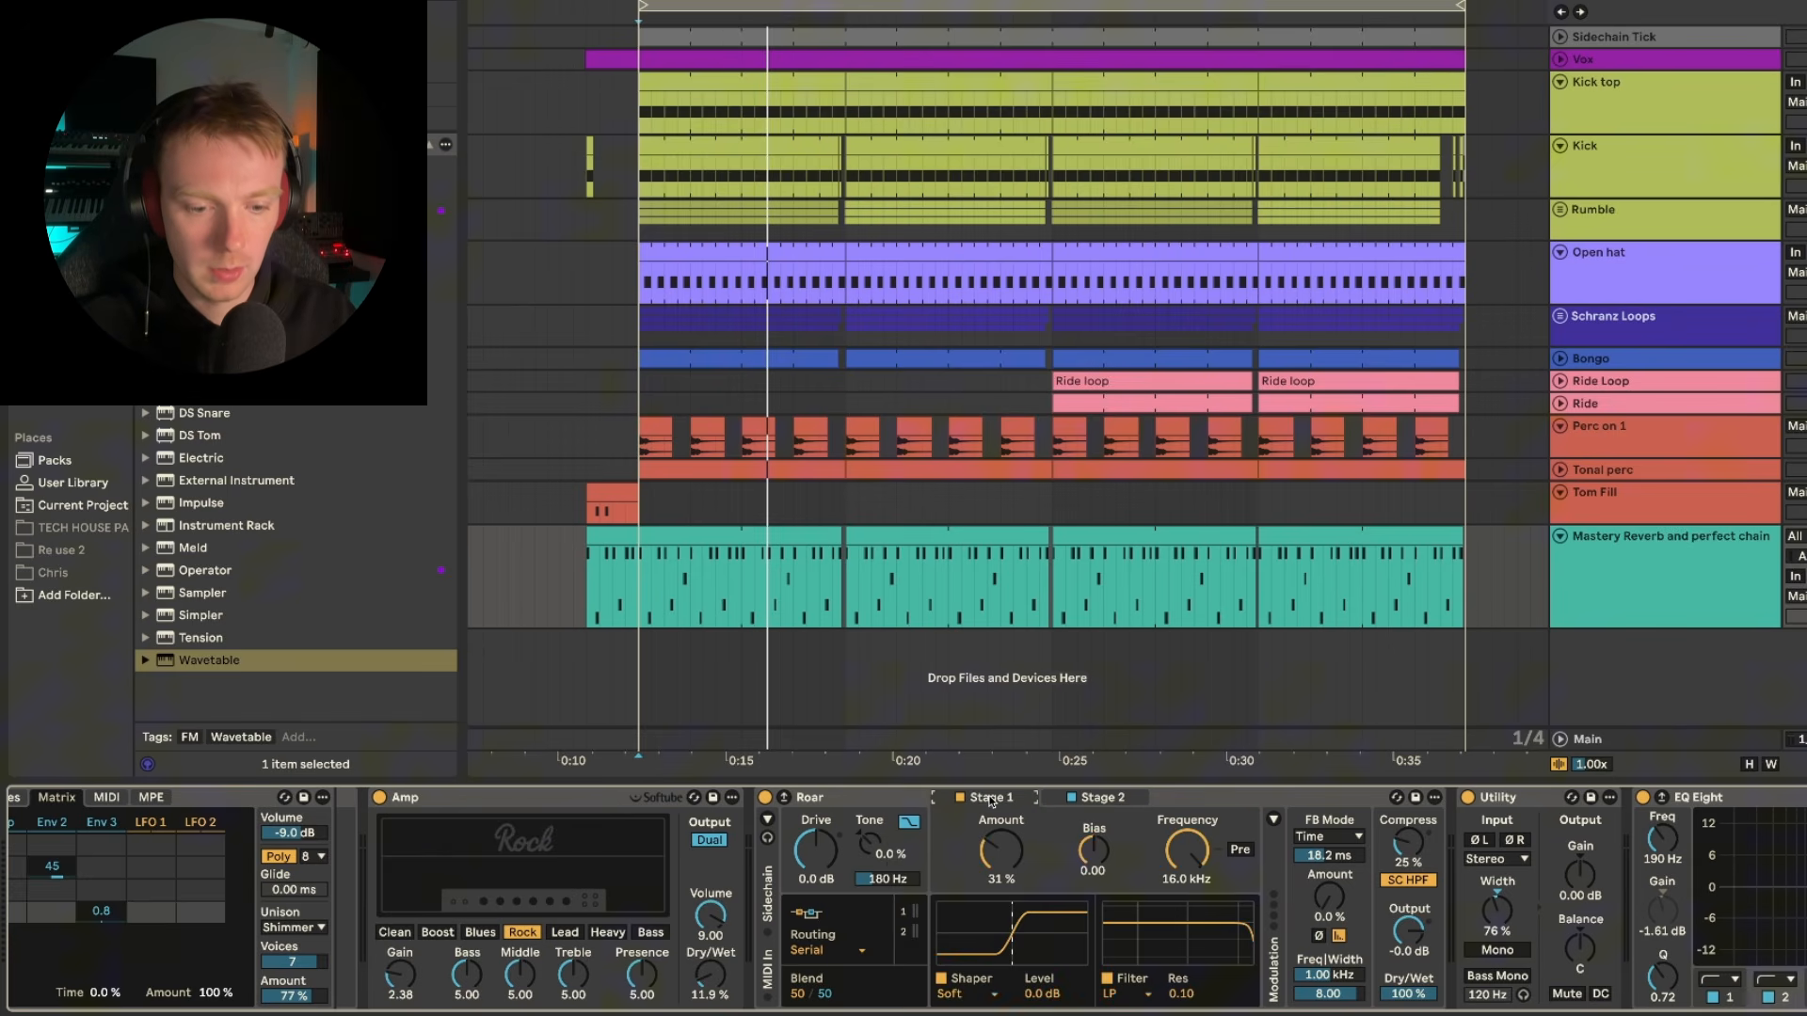
click(1103, 797)
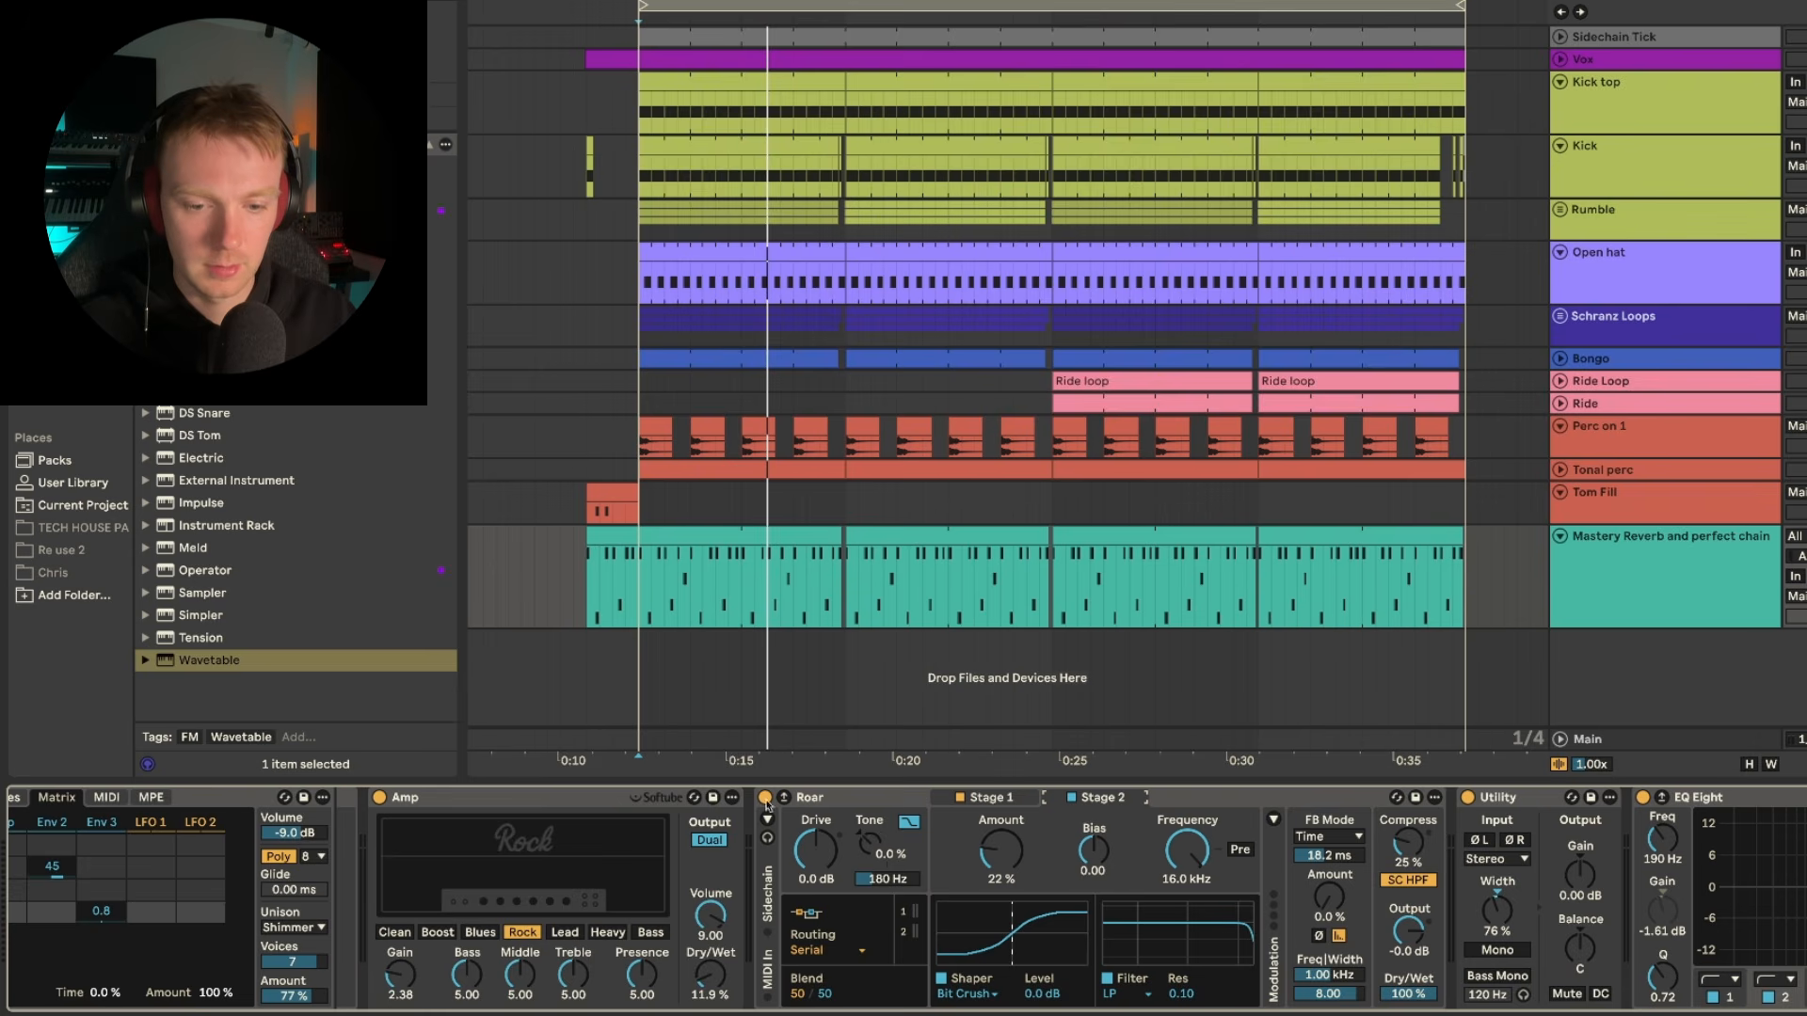
- Compare the synth with Roar bypassed and enabled during playback, and fold and unfold the device
click(765, 797)
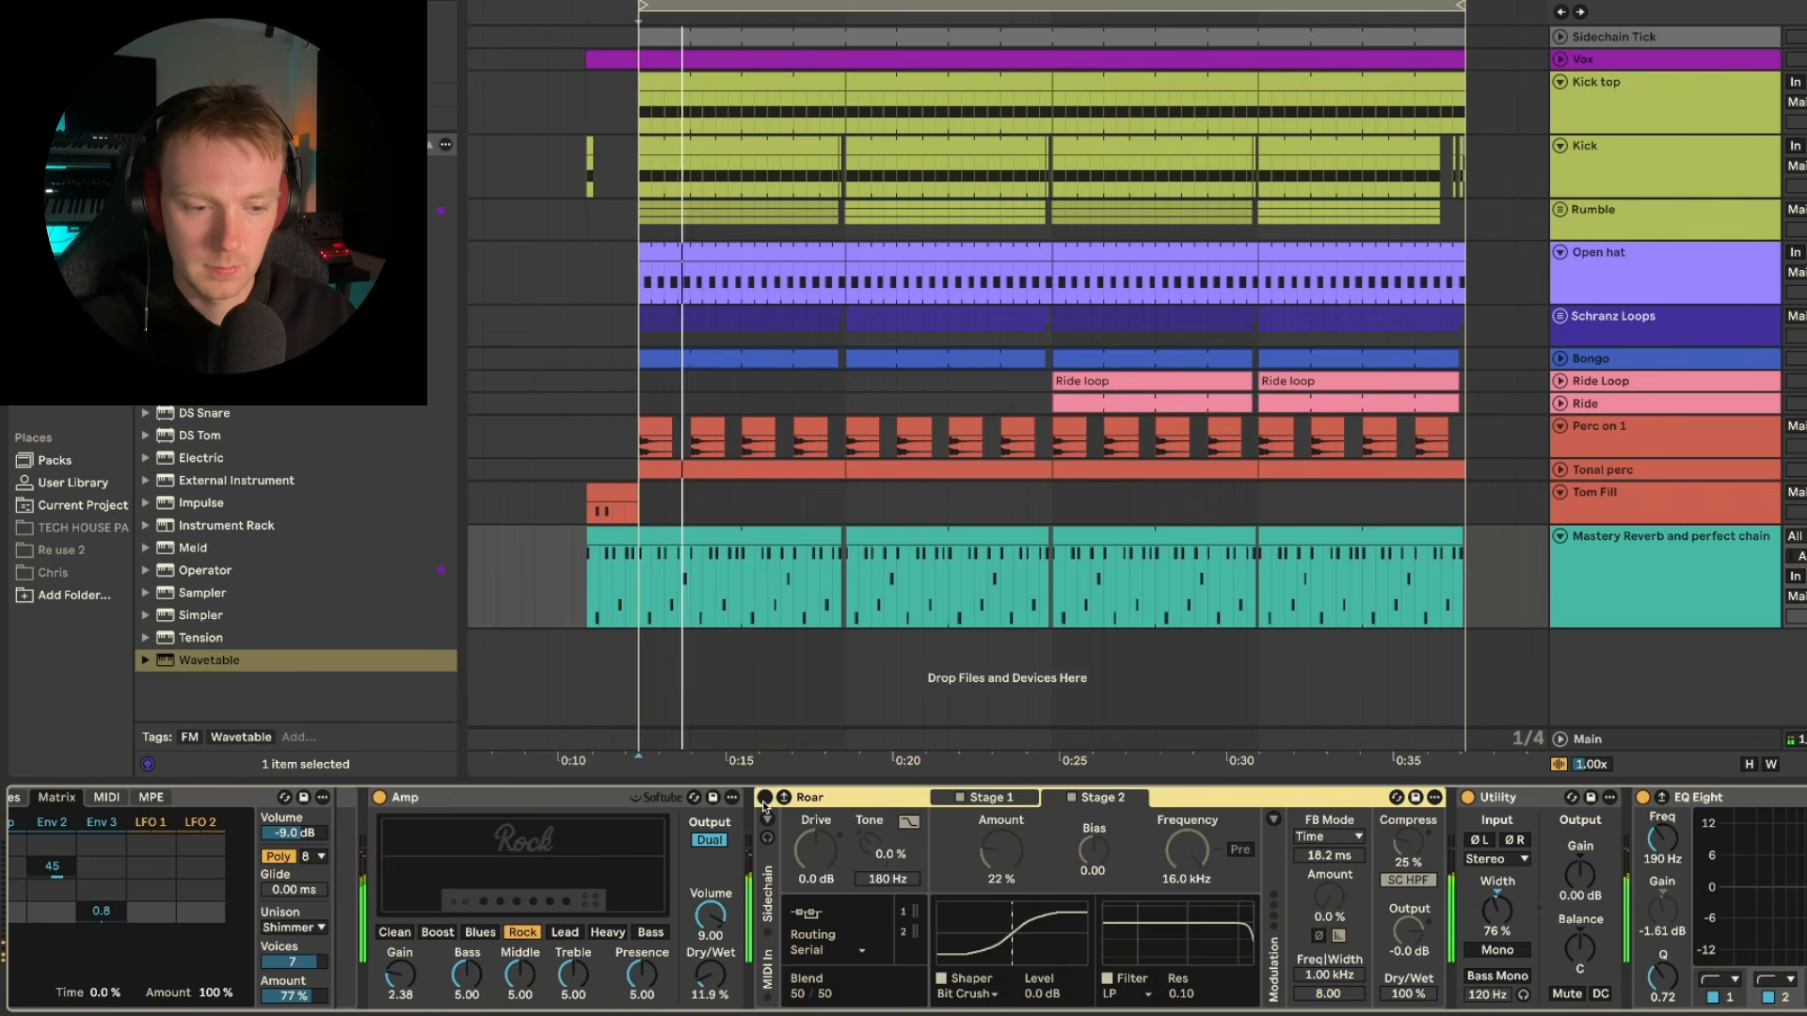
click(764, 800)
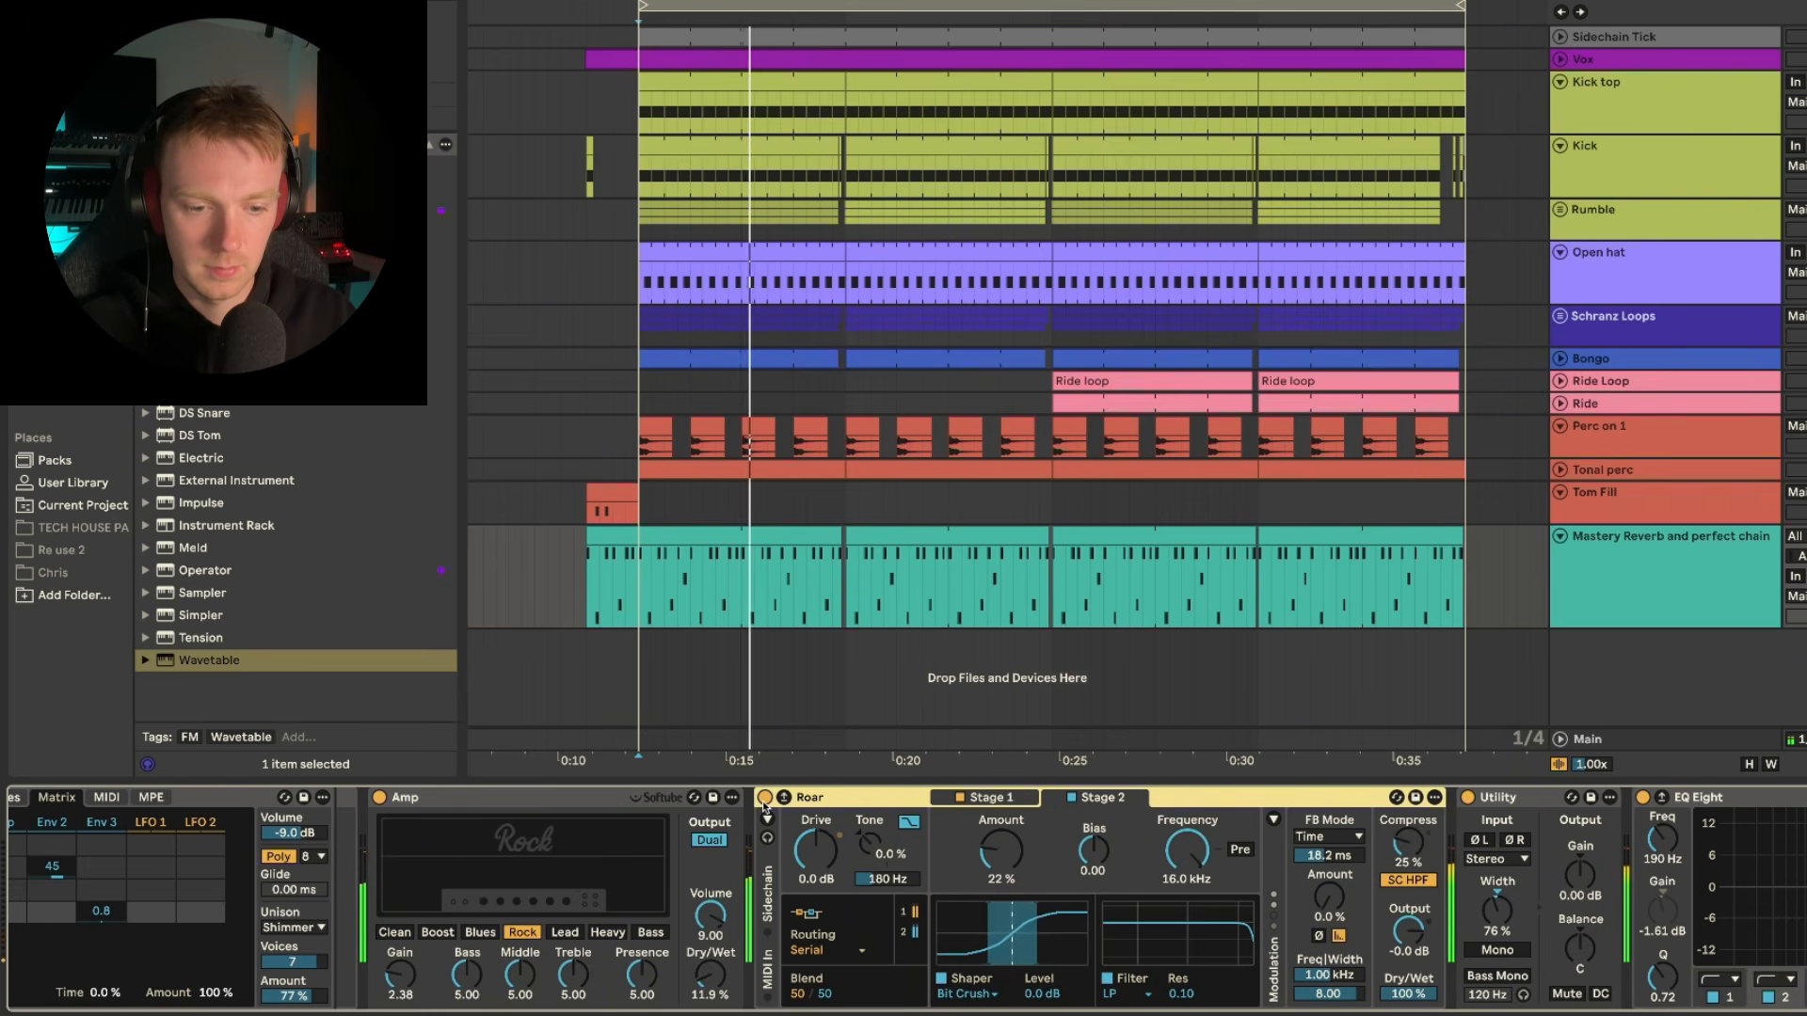
click(764, 800)
click(764, 800)
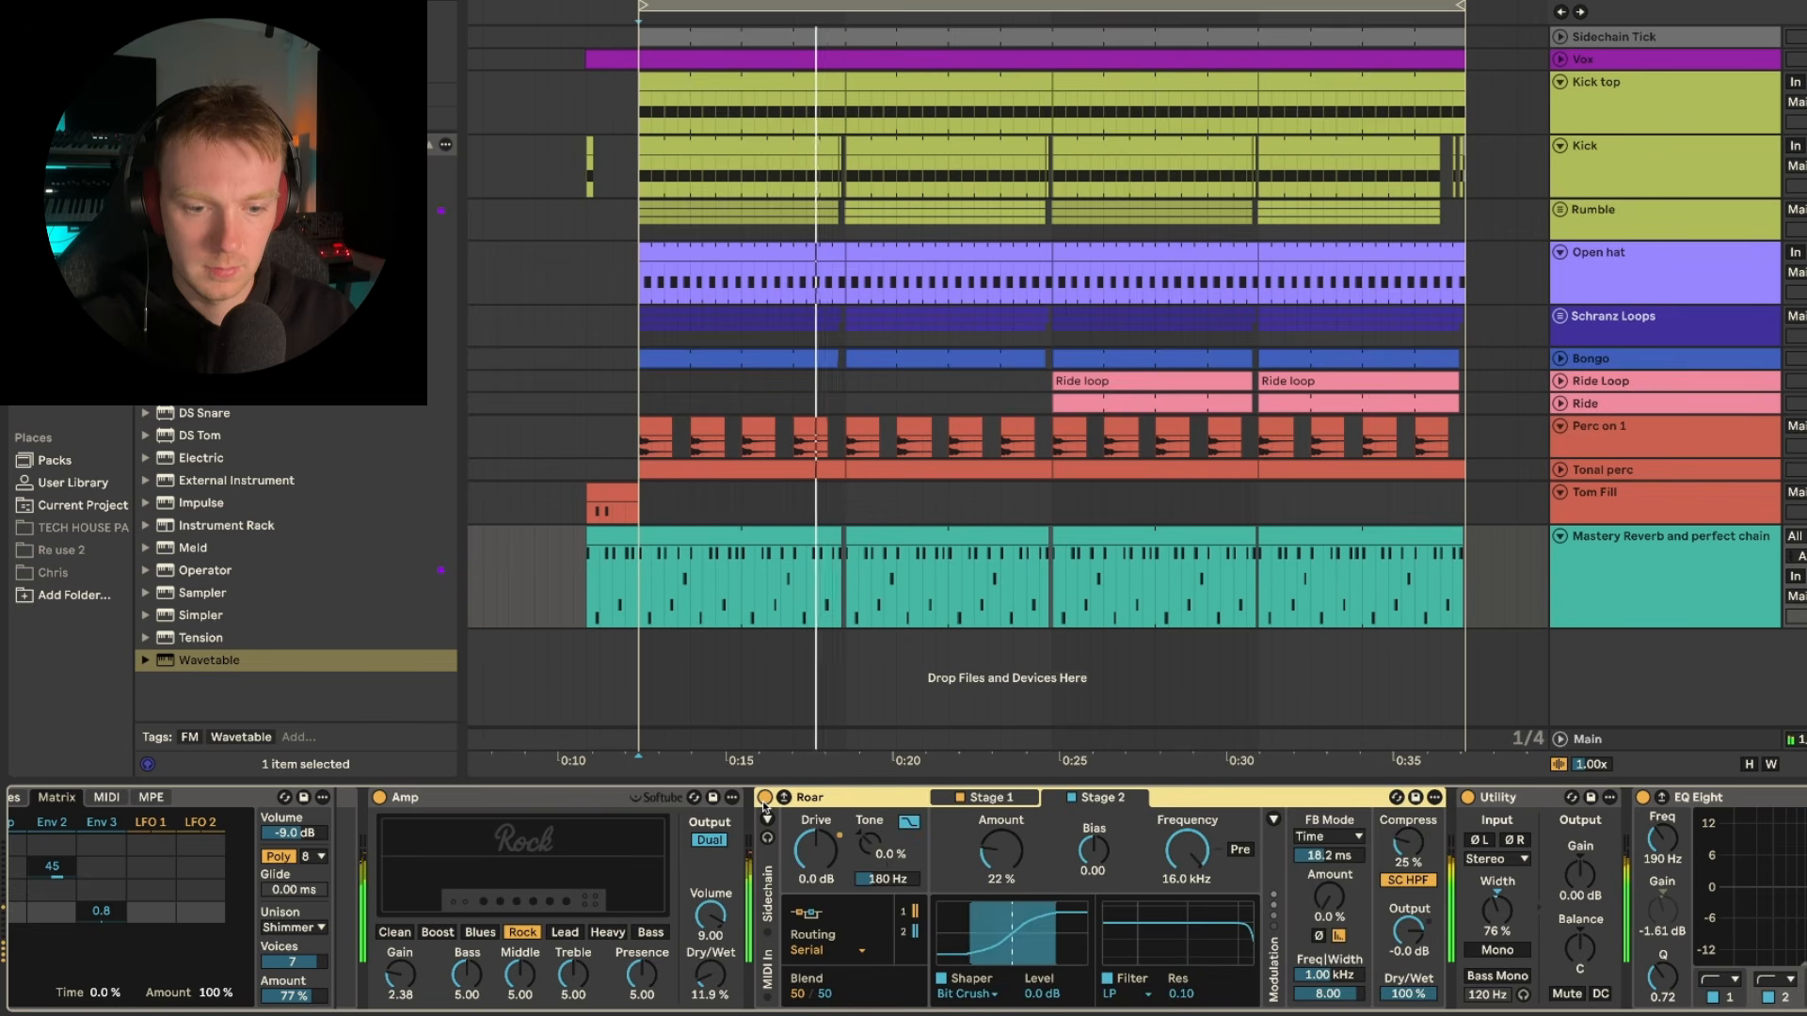
double_click(828, 798)
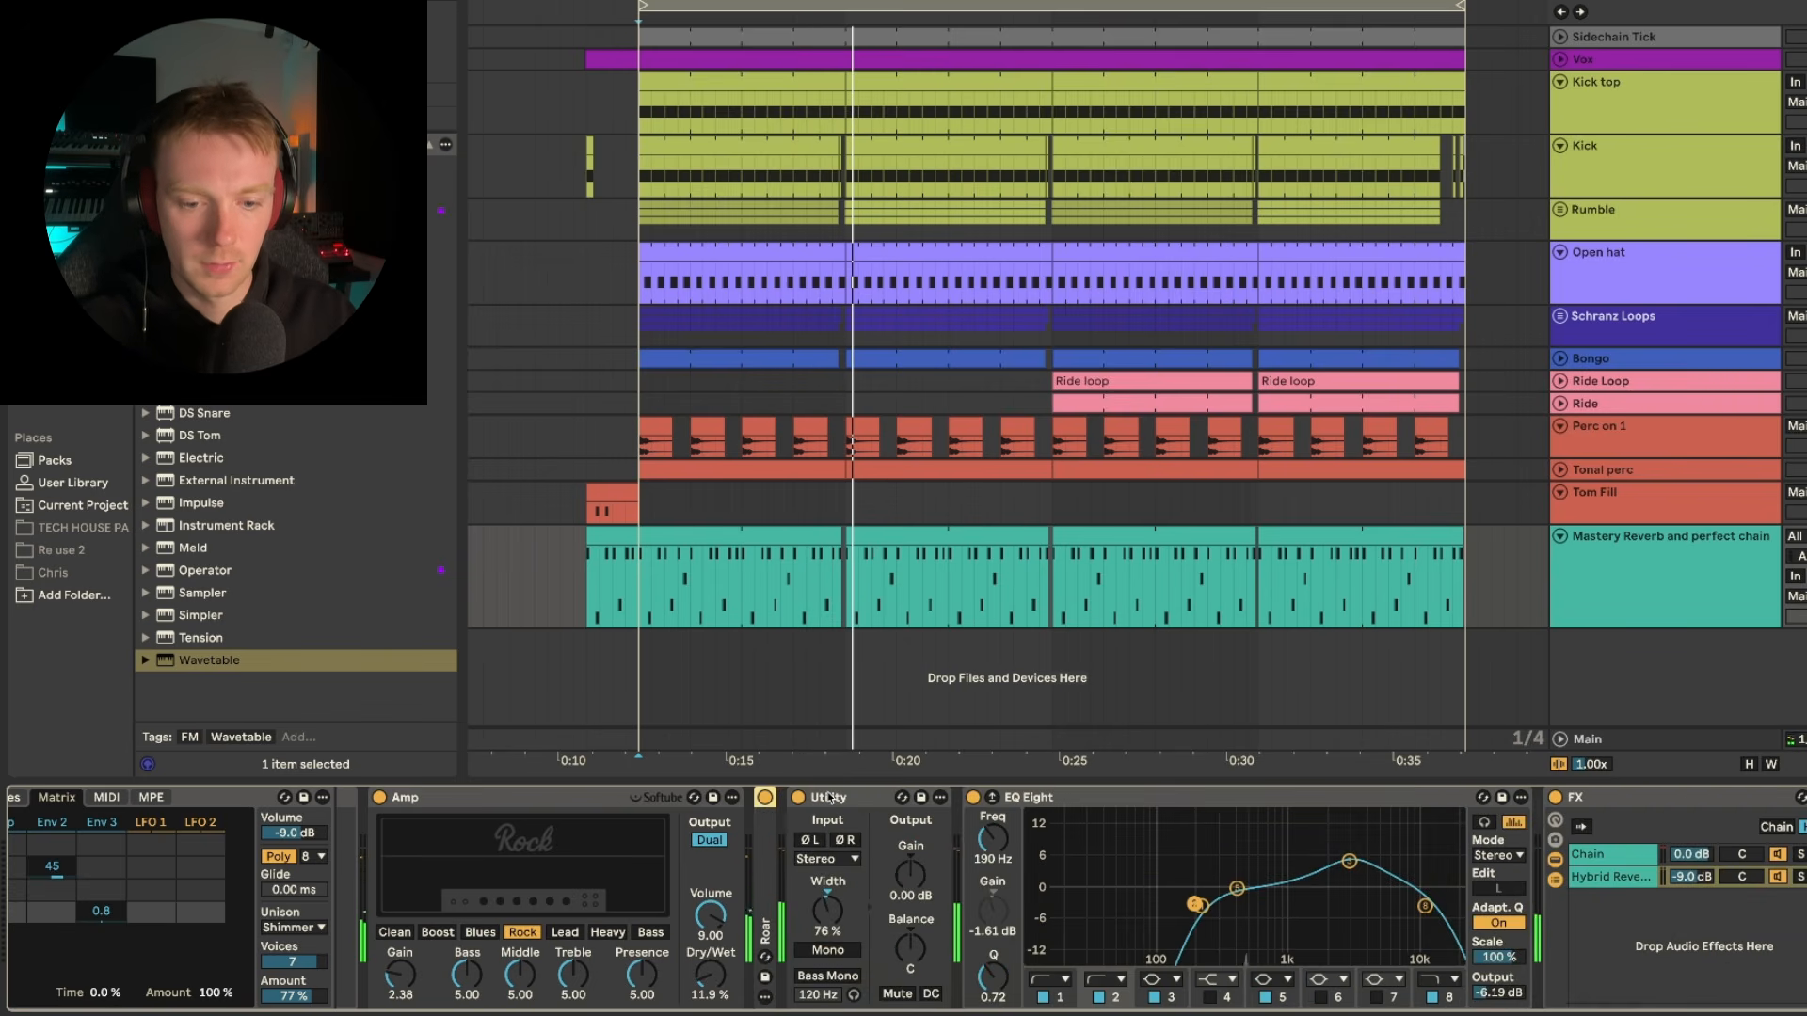
double_click(767, 833)
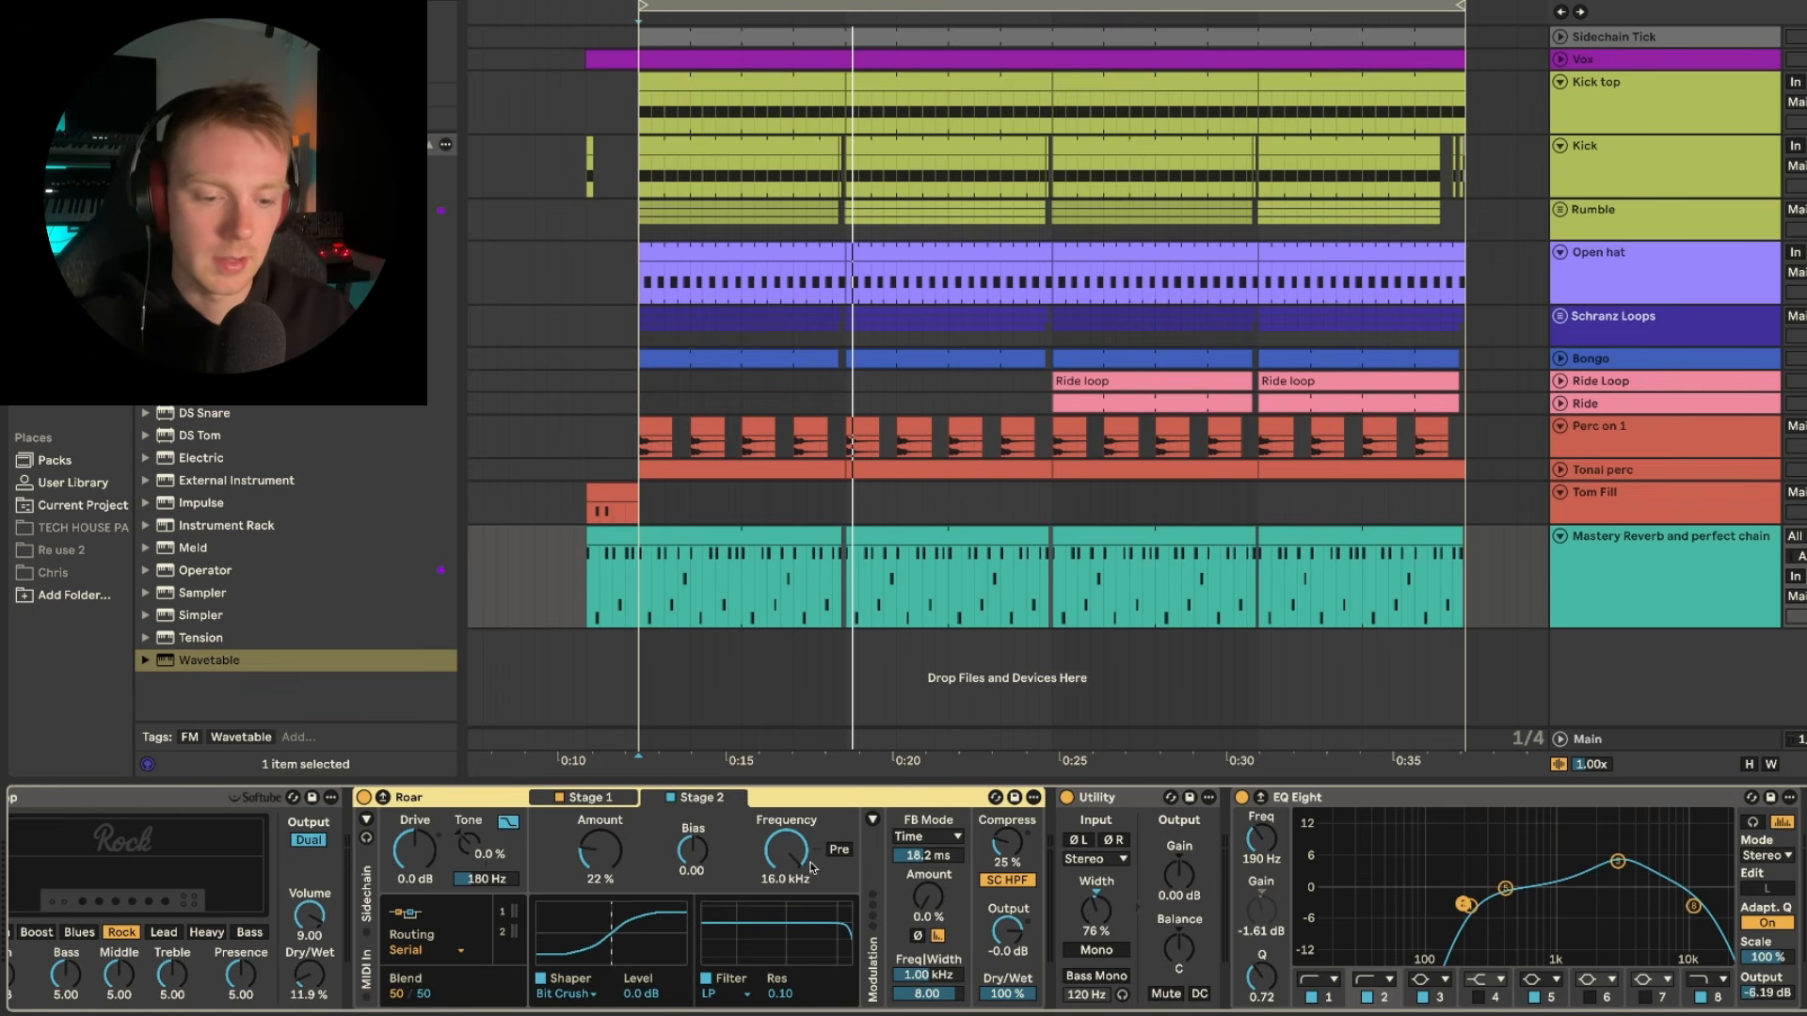
- Review Roar's remaining settings and the Utility and EQ Eight that follow it in the device chain
scroll(800, 875, right, 5)
scroll(792, 908, right, 3)
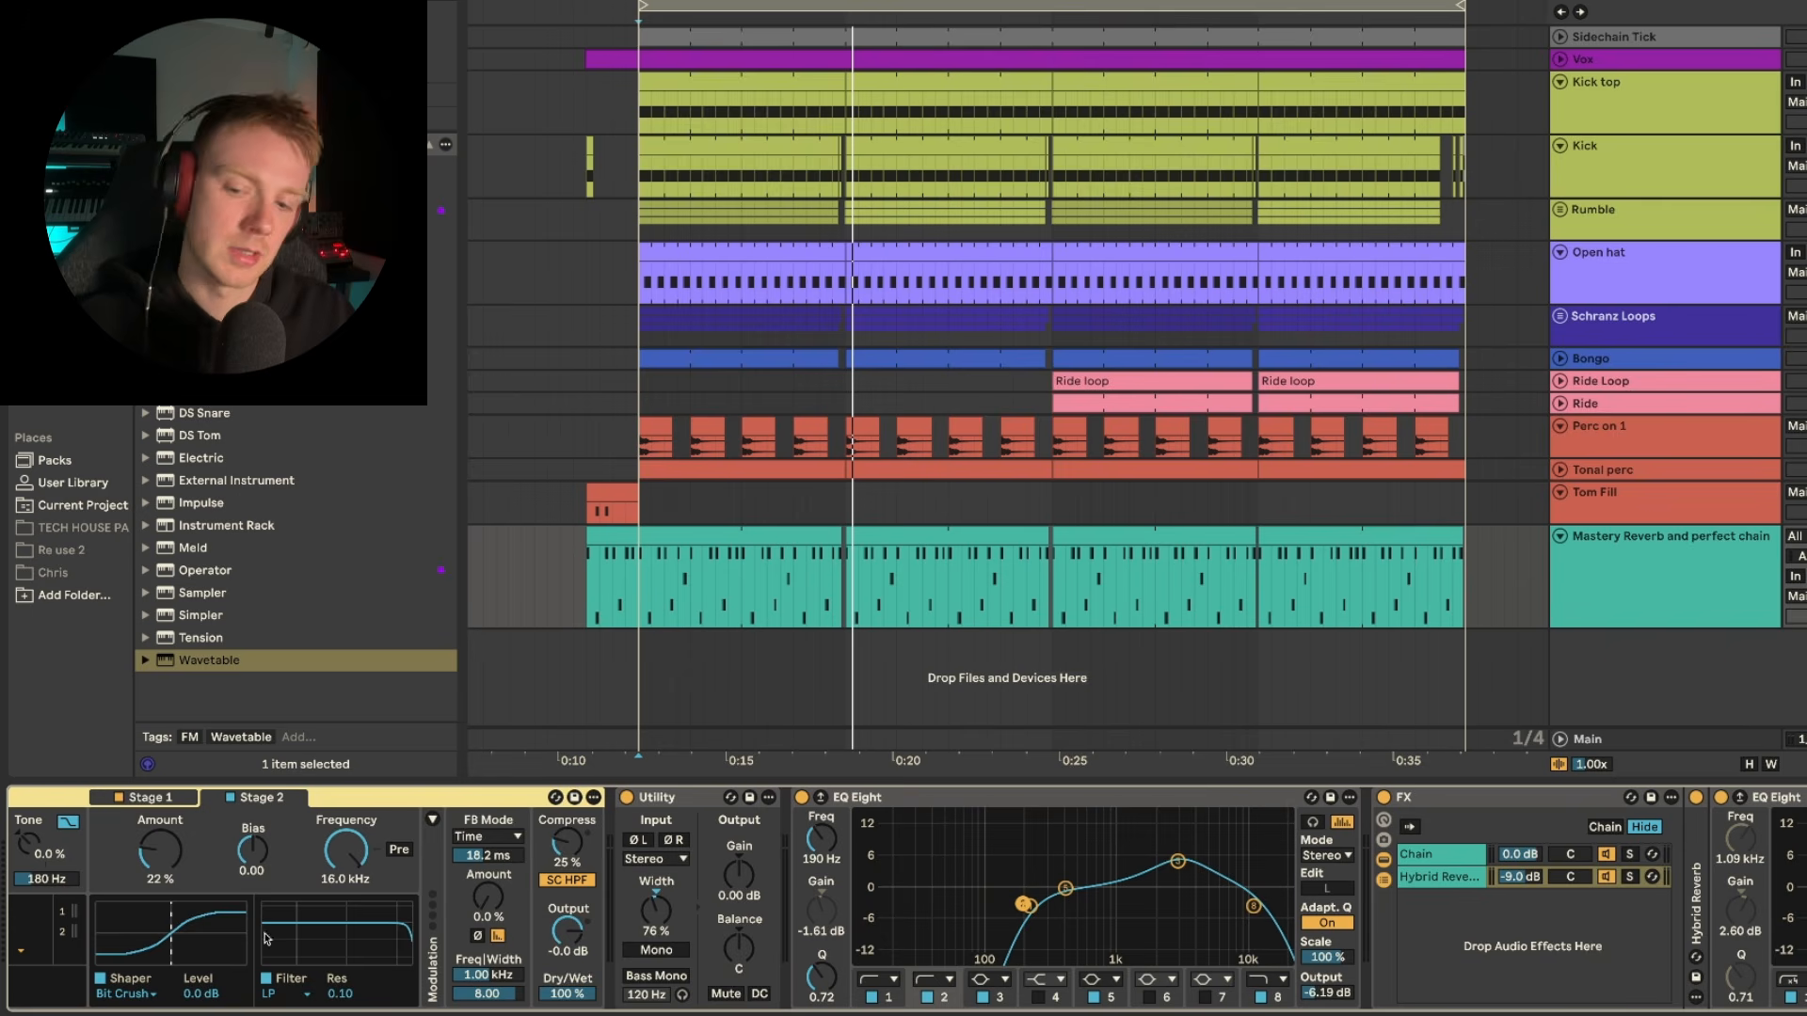
scroll(621, 951, right, 1)
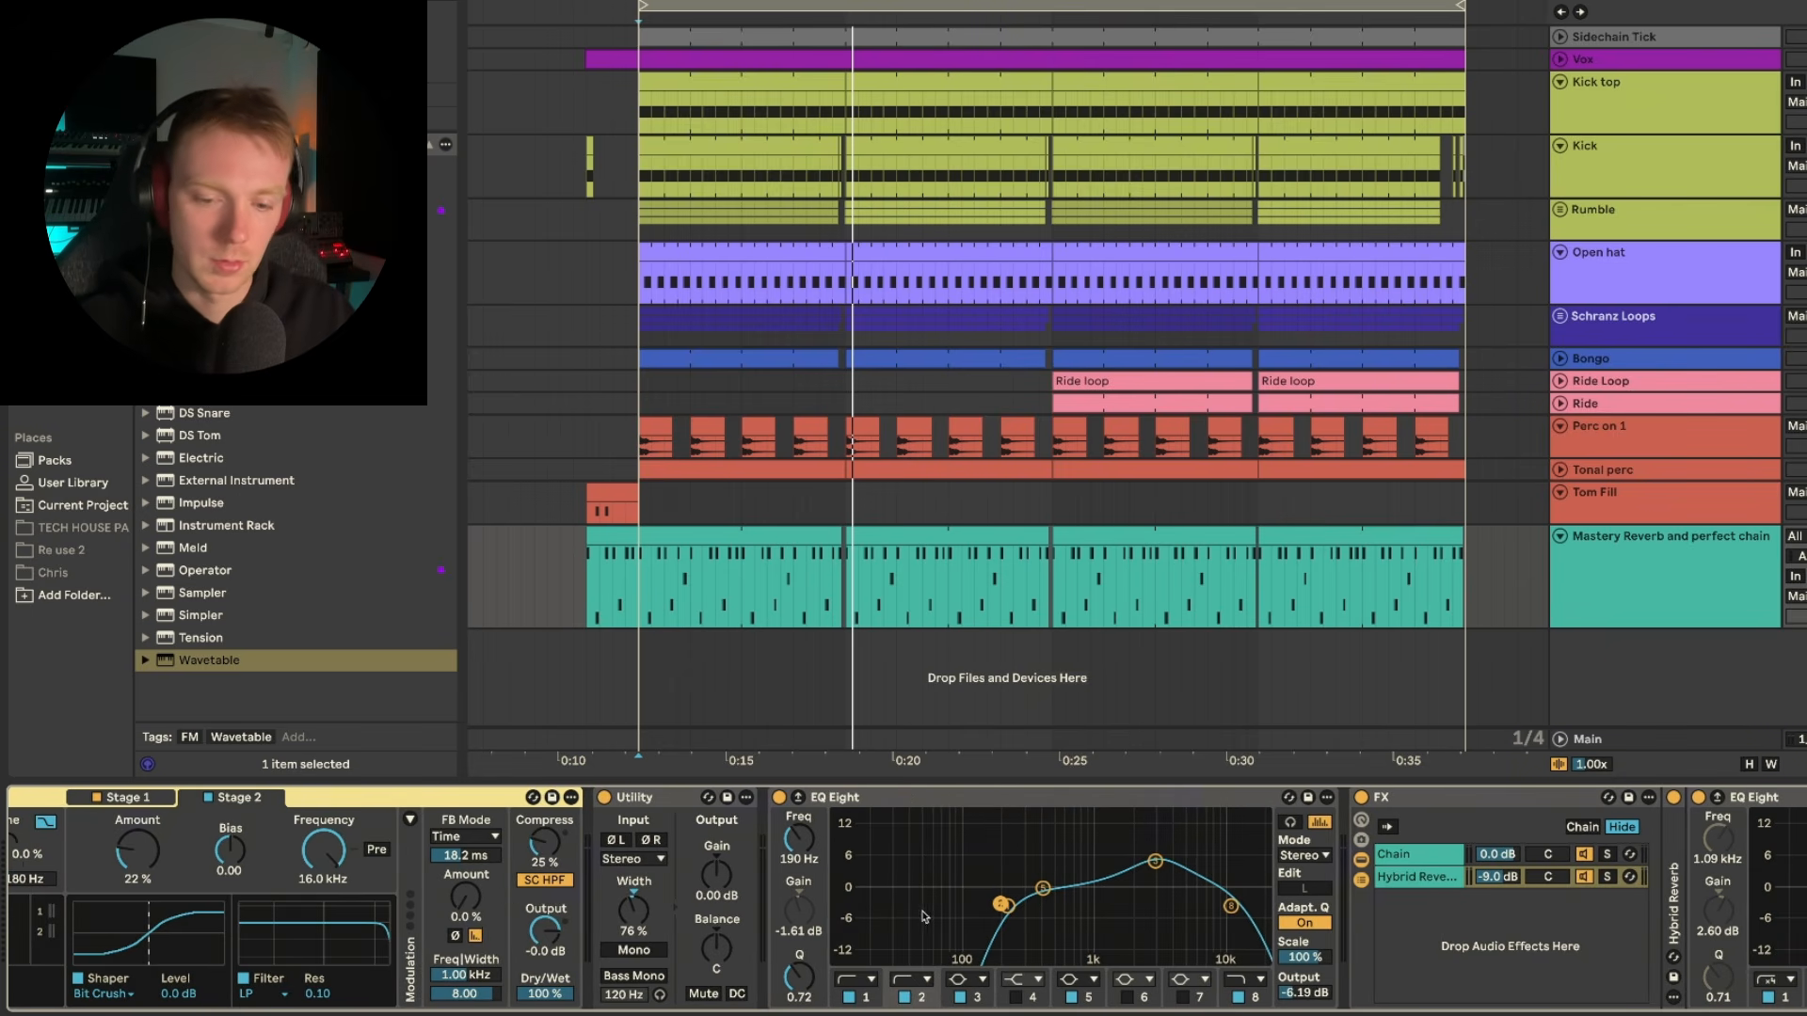
scroll(922, 915, right, 2)
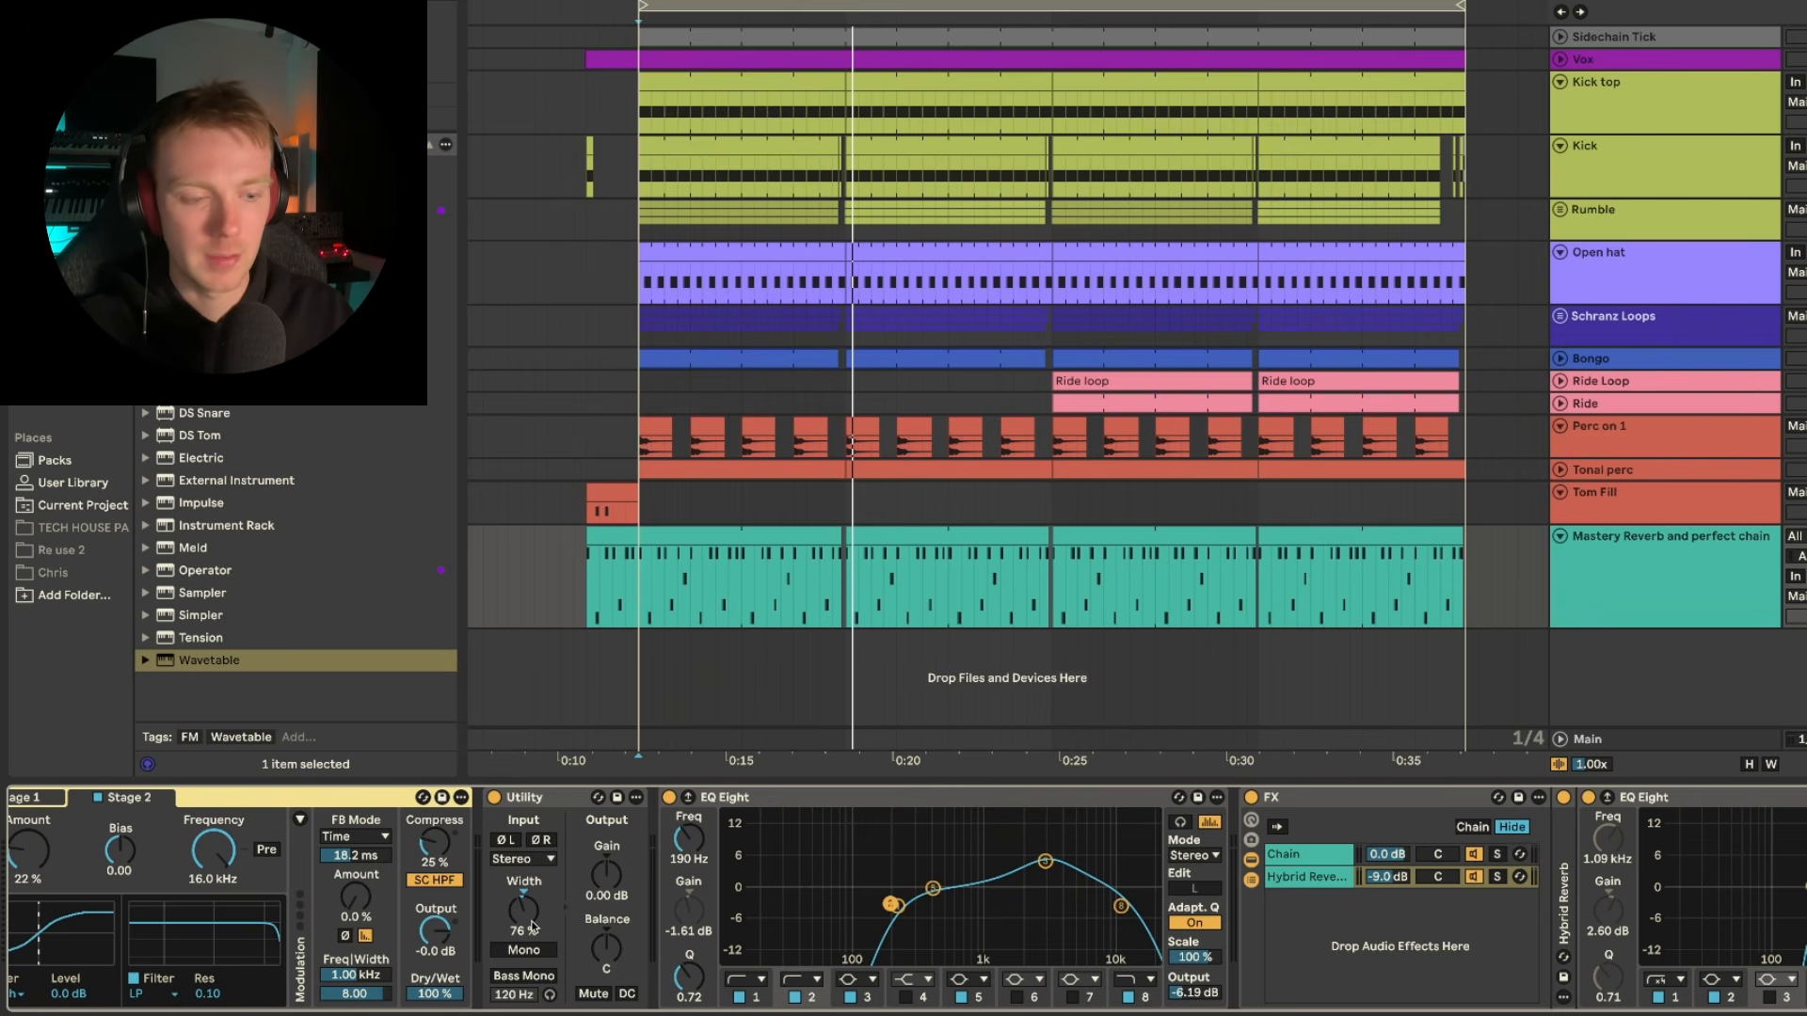
scroll(533, 927, right, 1)
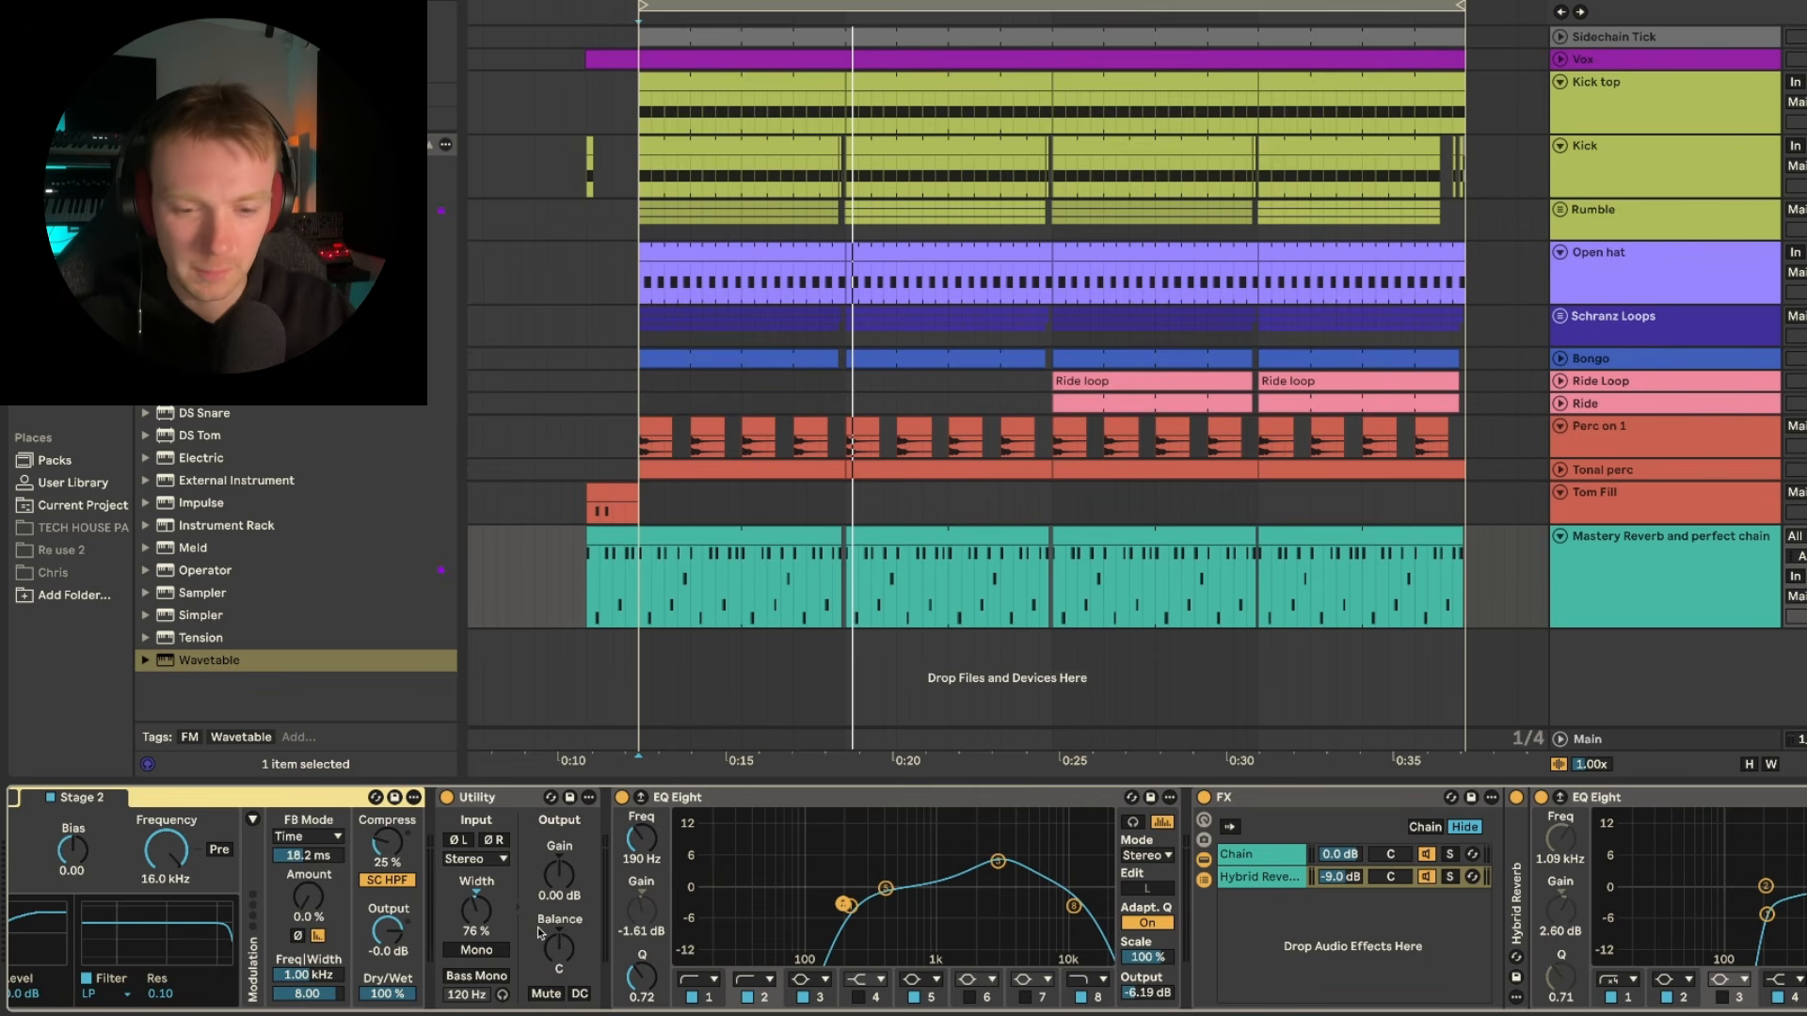
- Inspect the peak band around 3 kHz in the EQ Eight between the Utility and the FX rack
scroll(538, 930, right, 4)
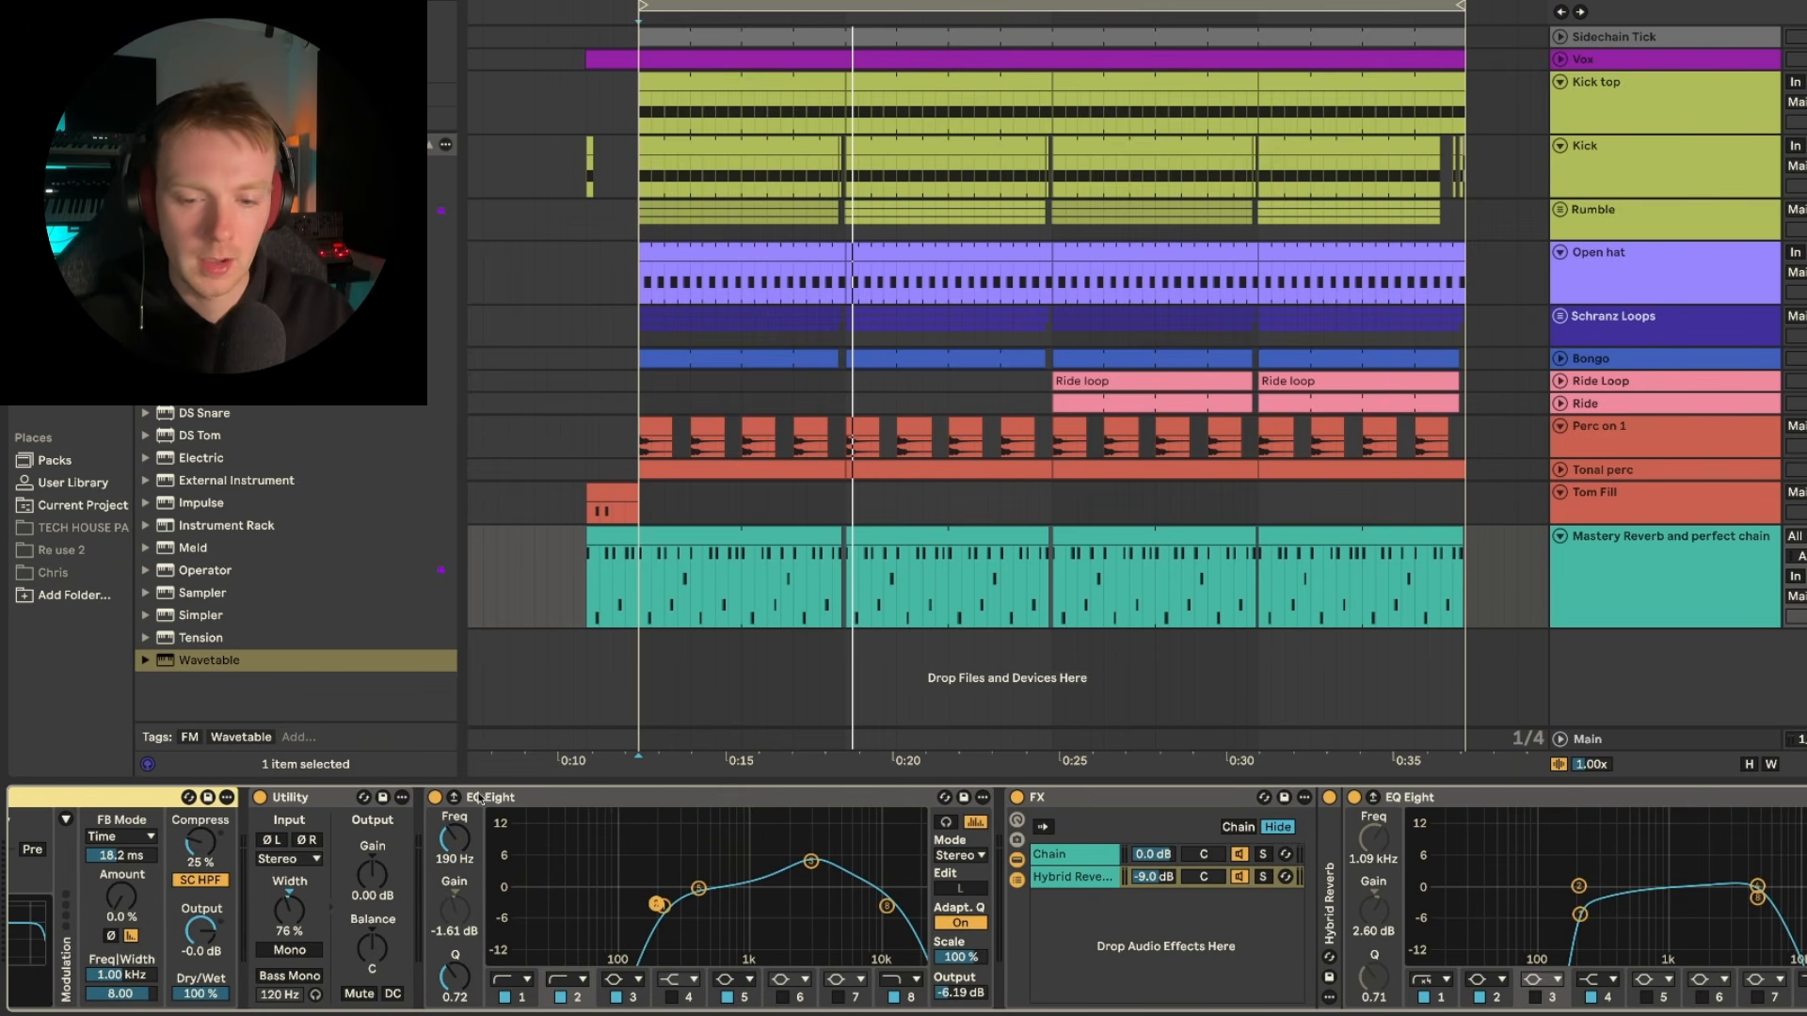
scroll(753, 871, right, 2)
click(742, 863)
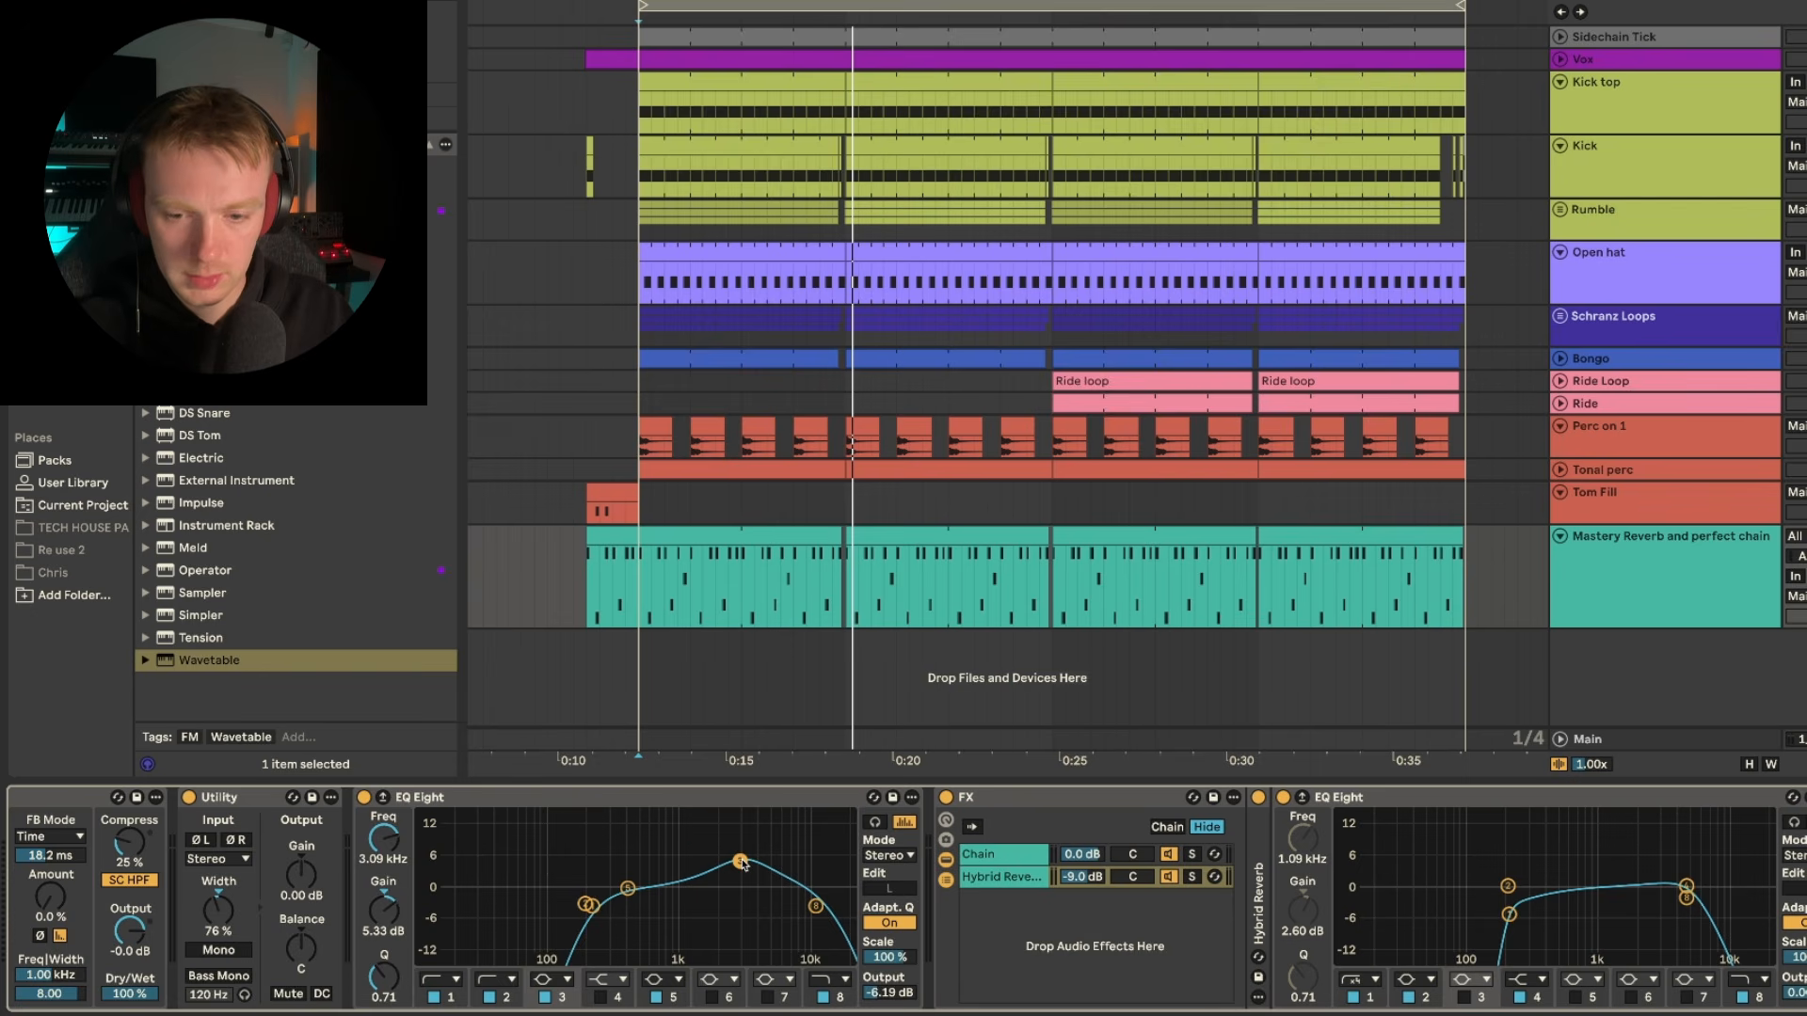
scroll(744, 863, right, 6)
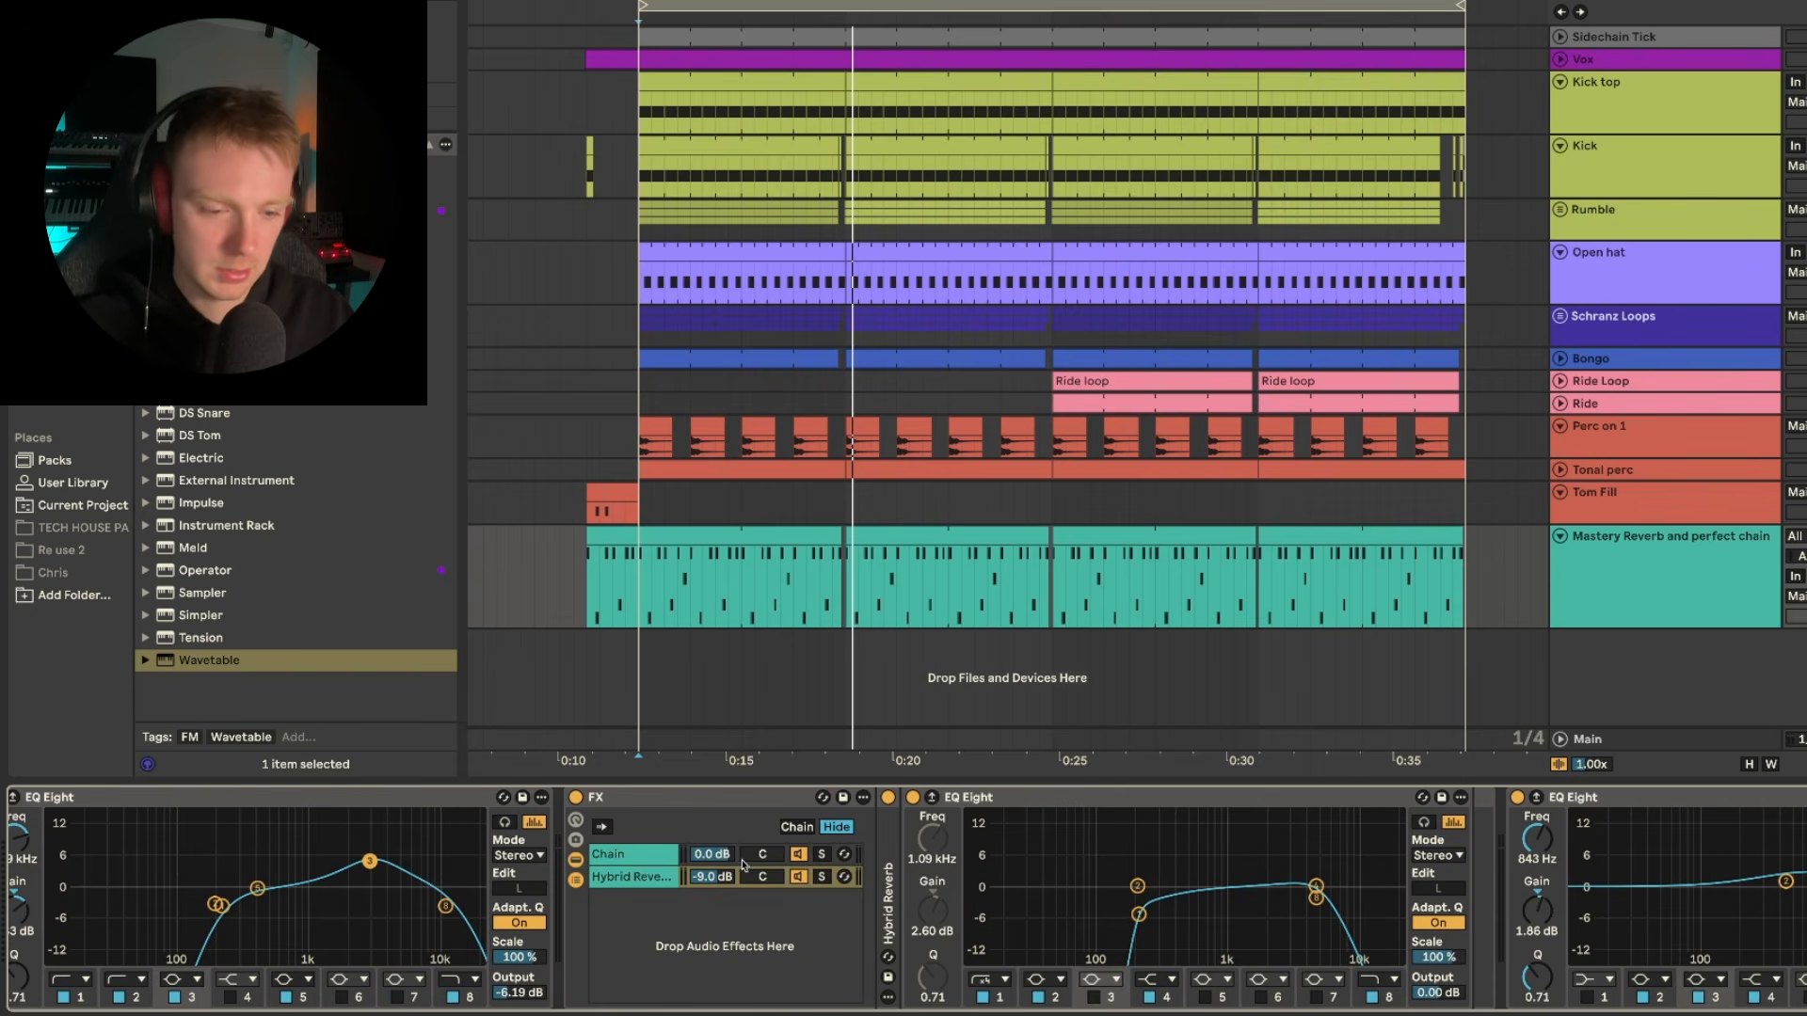
- Inspect the FX rack's dry and Hybrid Reverb chains, unfold the Hybrid Reverb device, and audition the synth briefly
click(630, 858)
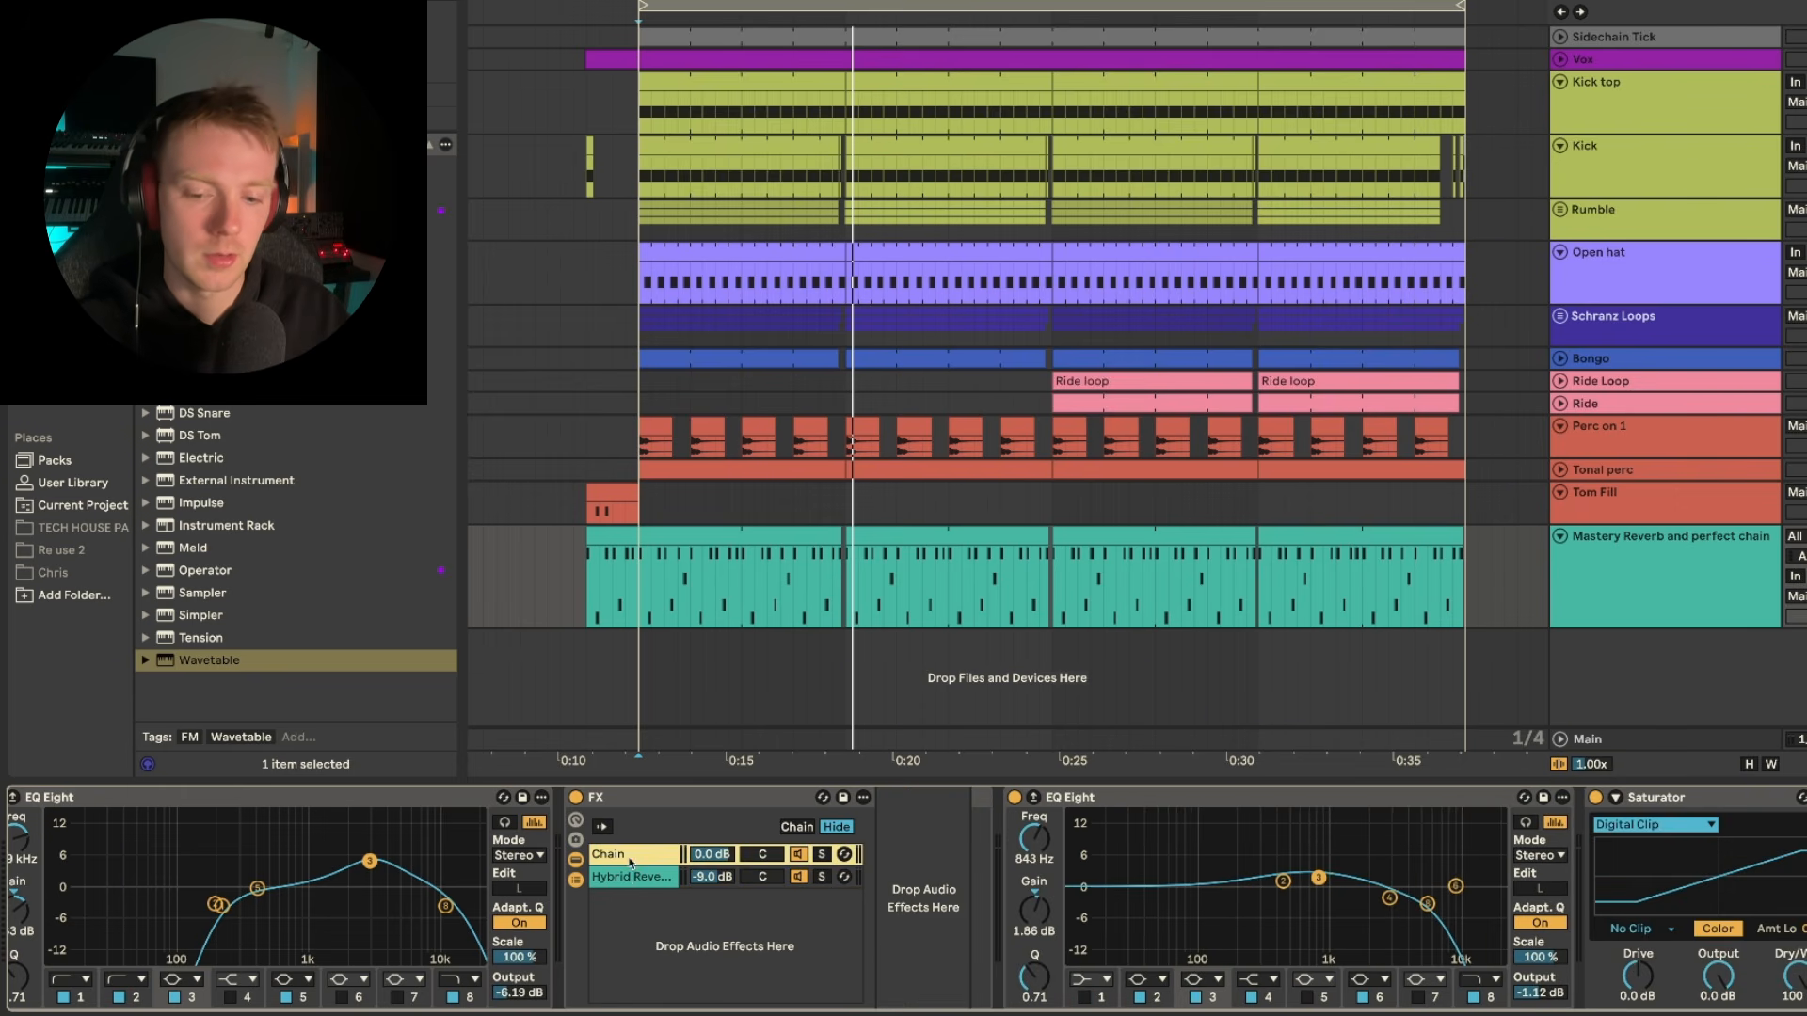
click(626, 878)
double_click(891, 847)
scroll(901, 870, right, 5)
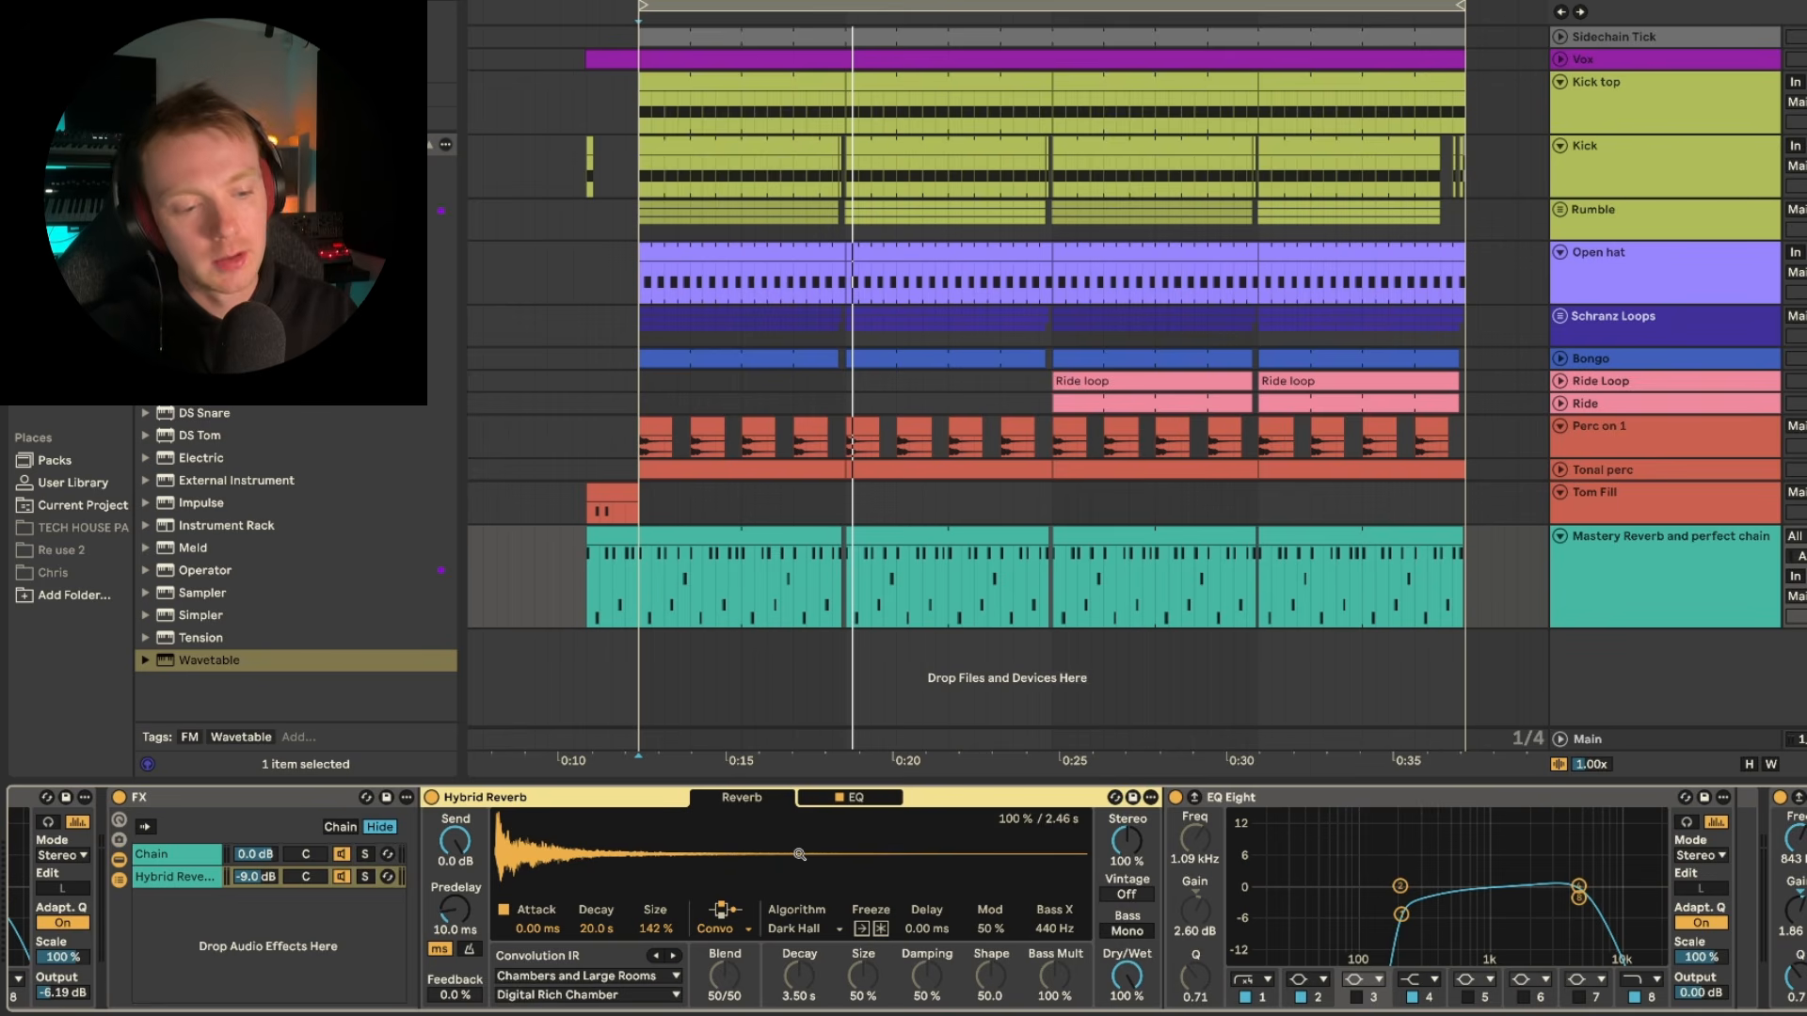
key(space)
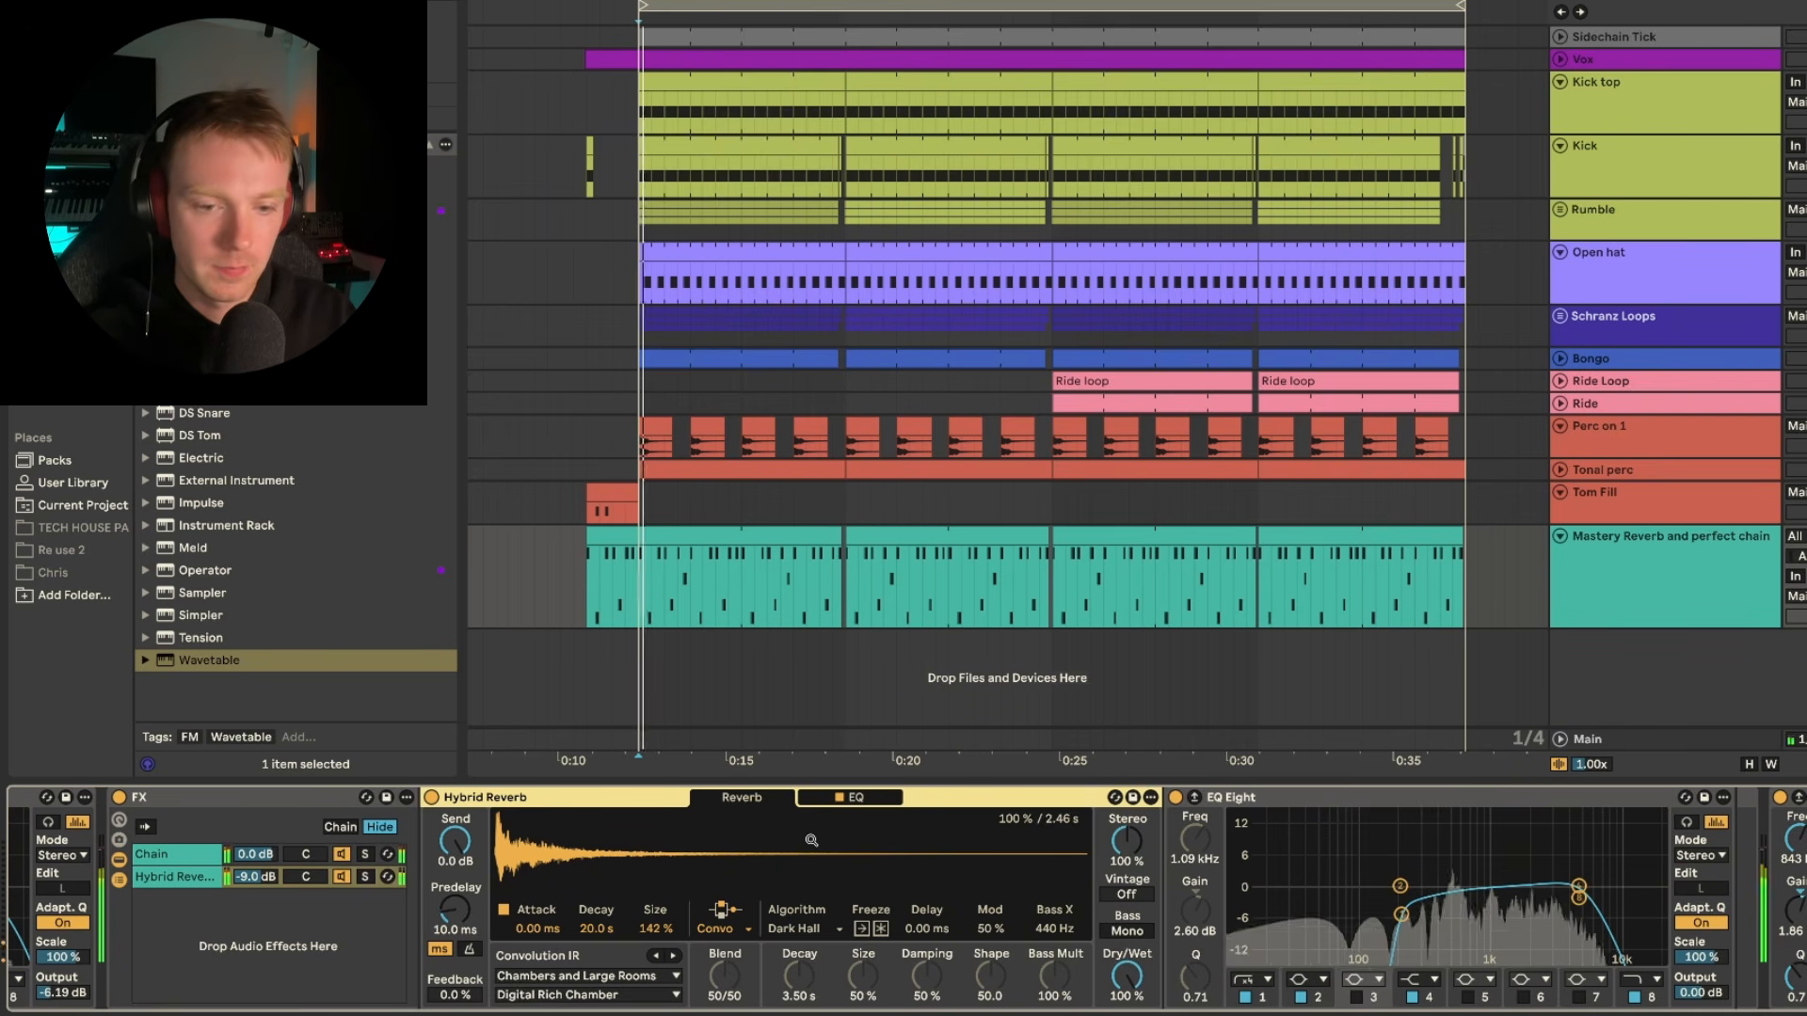
key(space)
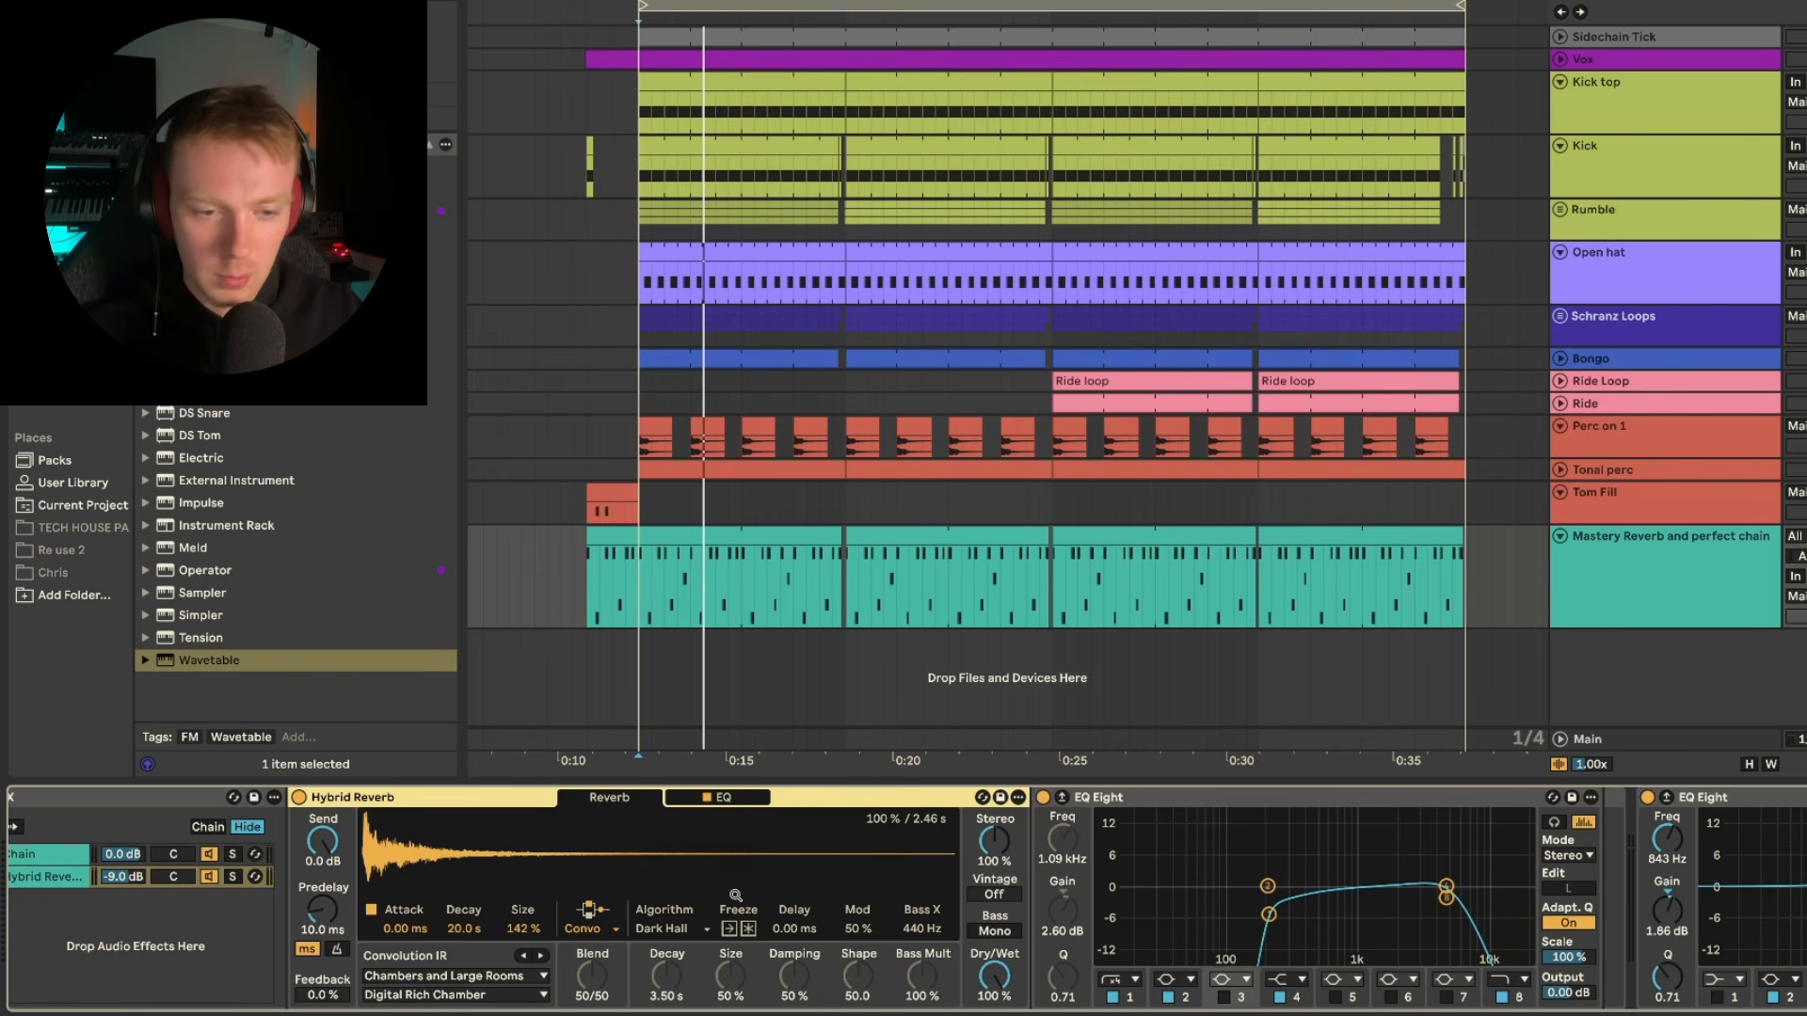
- Review the EQ Eight after the Hybrid Reverb and the closing EQ Eight, Saturator and Compressor of the synth track
scroll(771, 887, right, 3)
scroll(771, 887, right, 5)
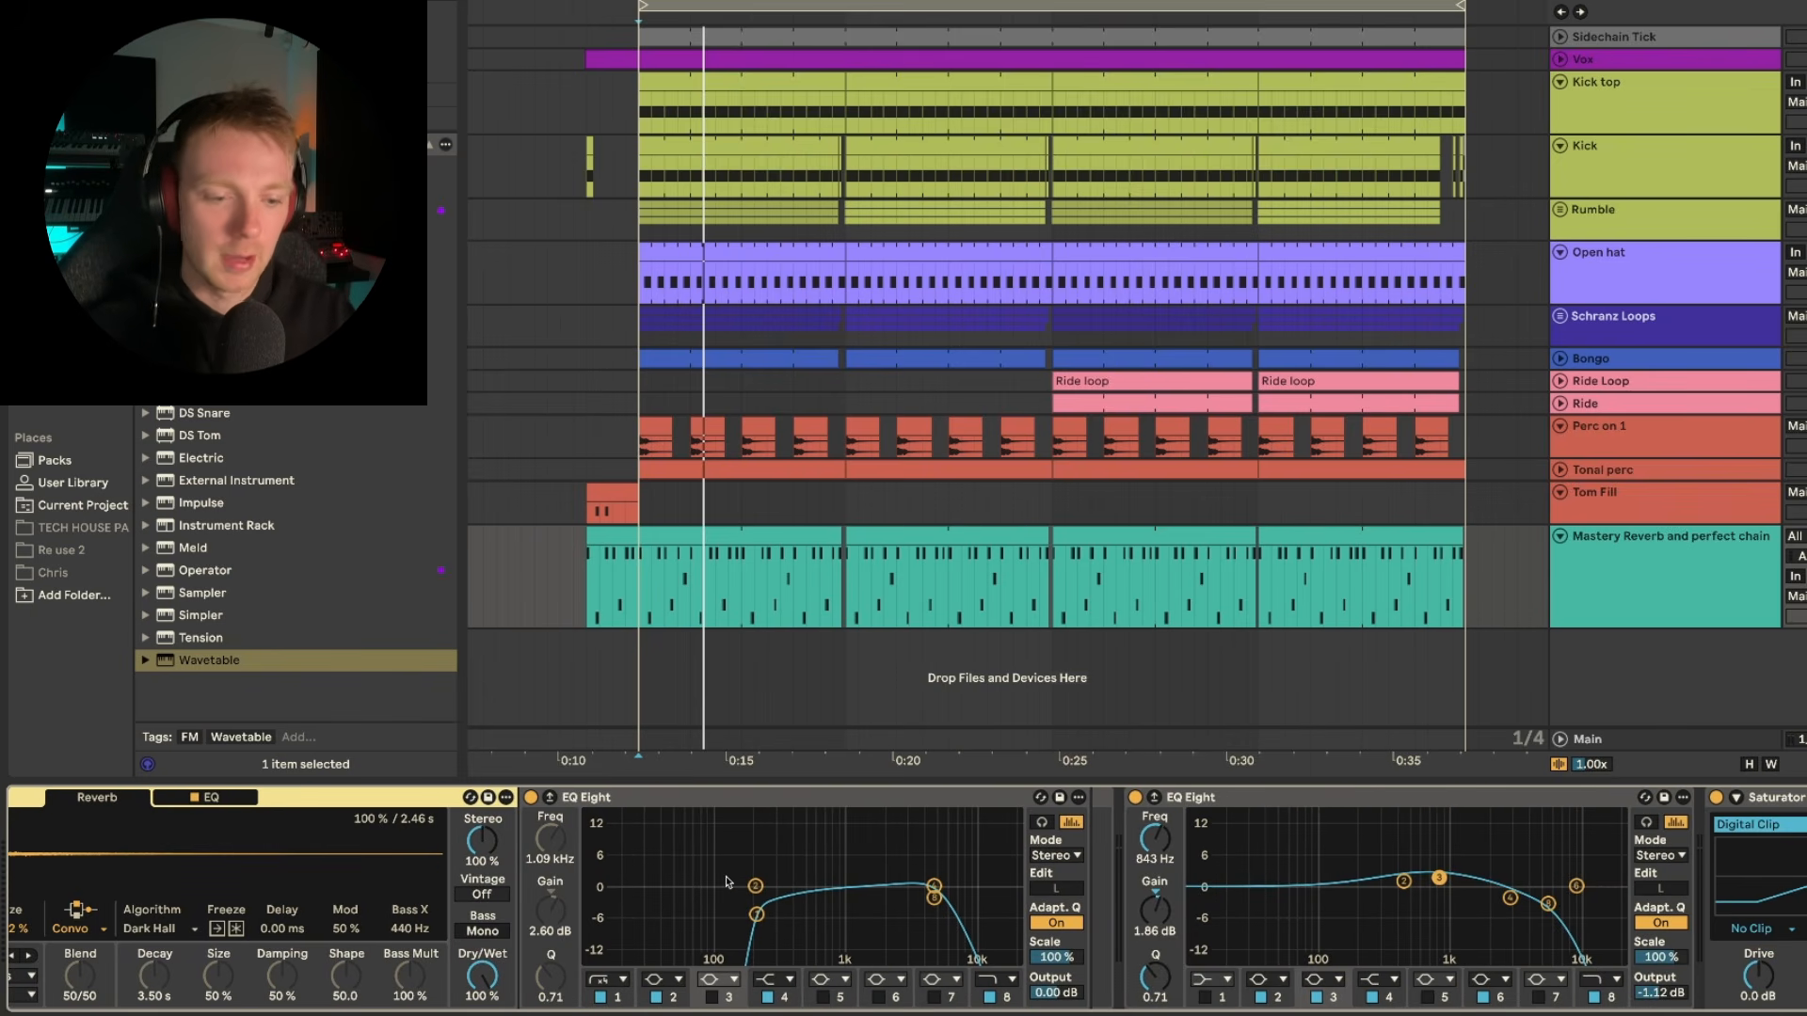
scroll(726, 883, right, 9)
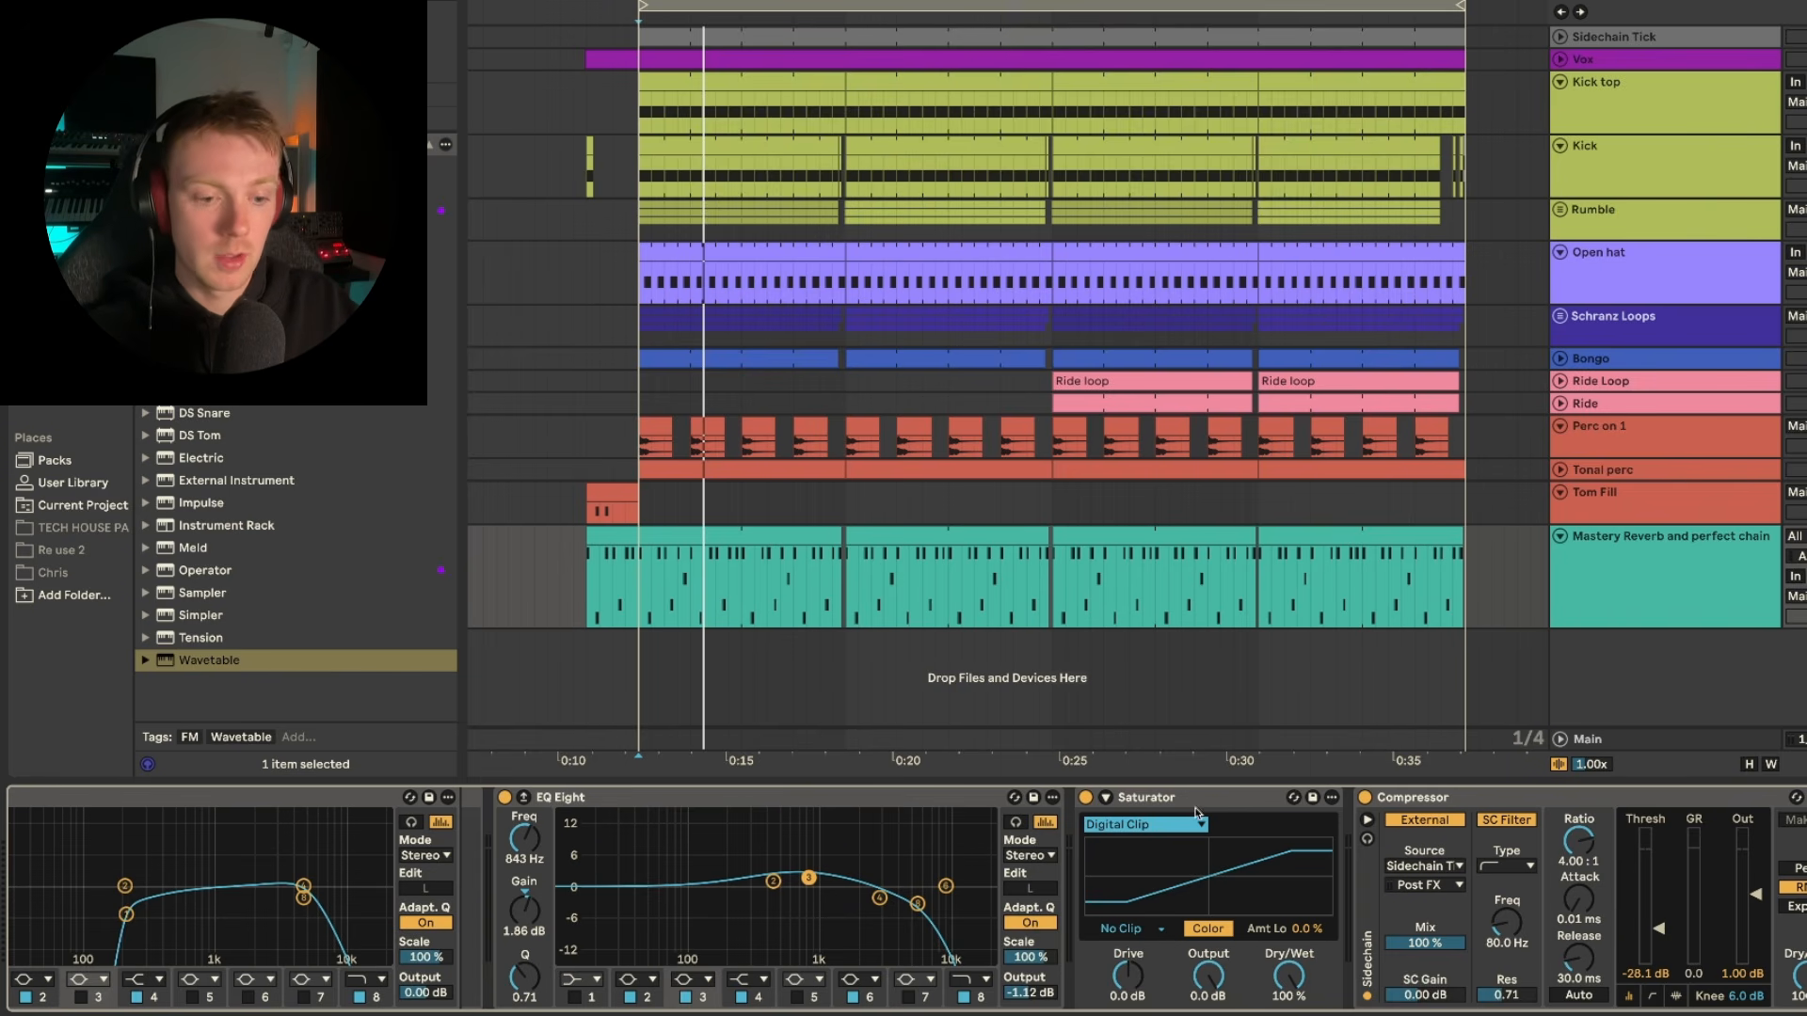
click(1202, 803)
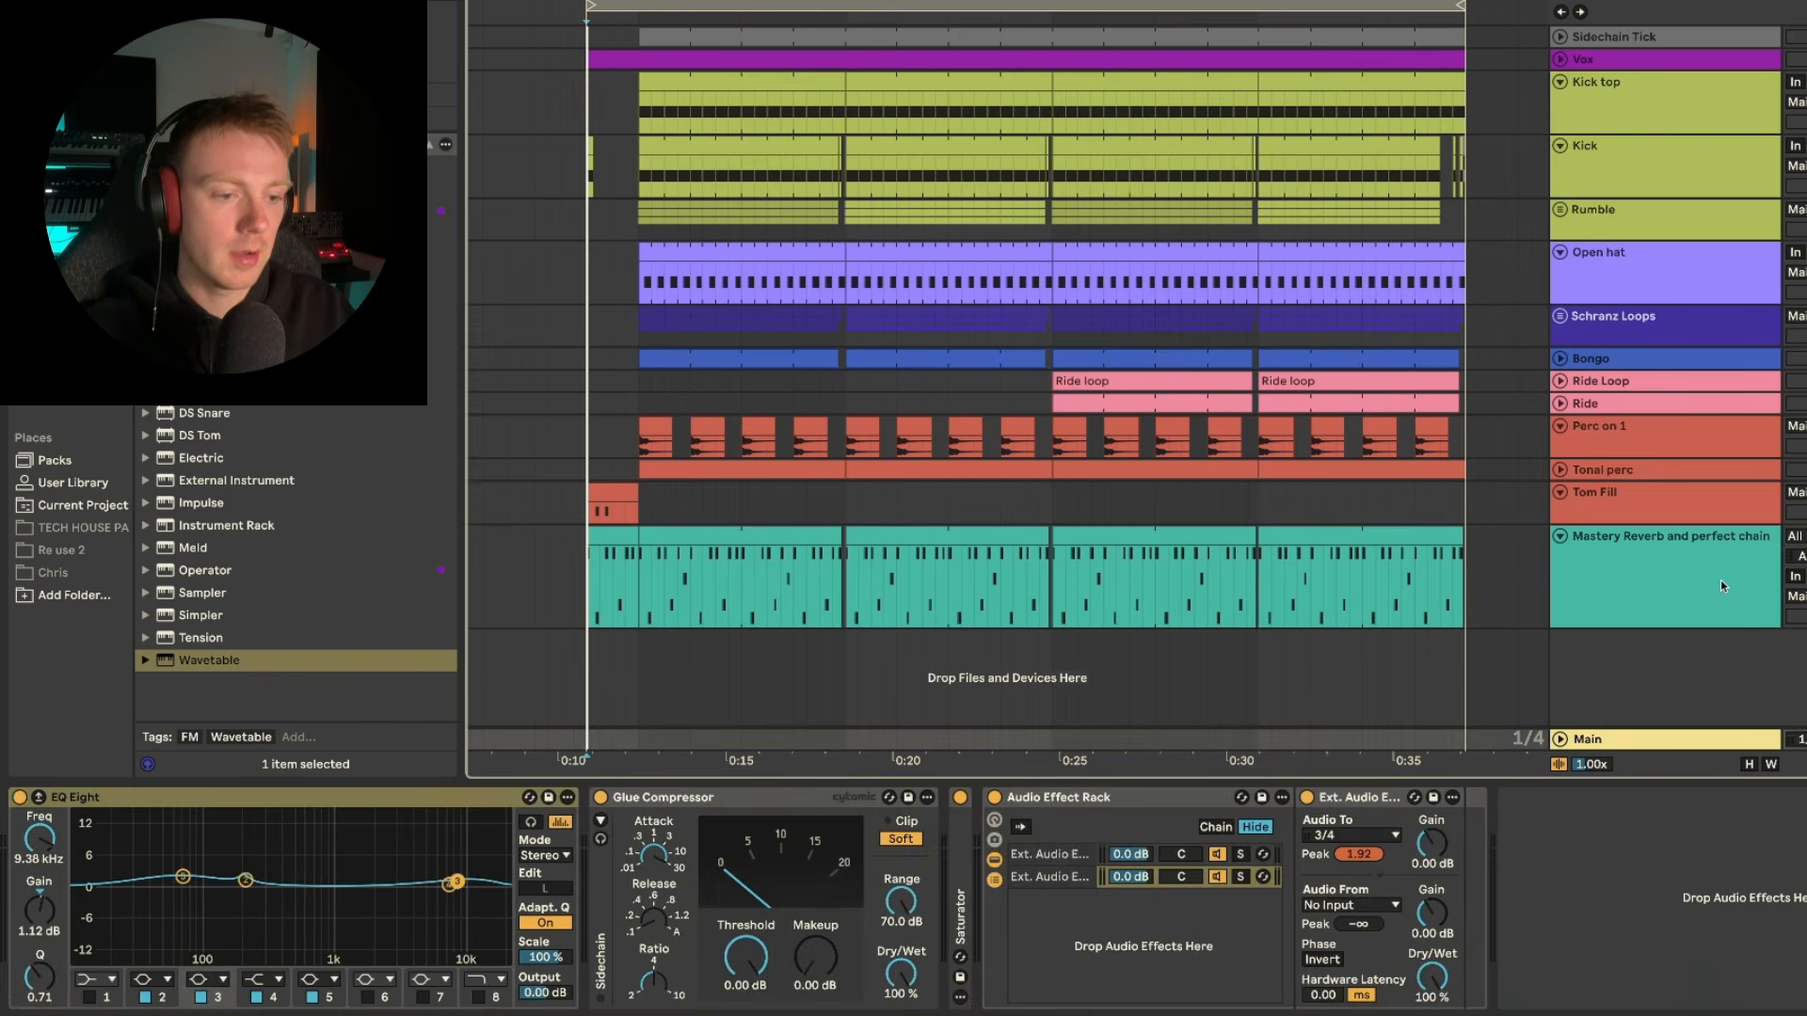
- Show the synth track's devices again, switch to the Main track, and compare its Glue Compressor bypassed and enabled during playback
click(1722, 582)
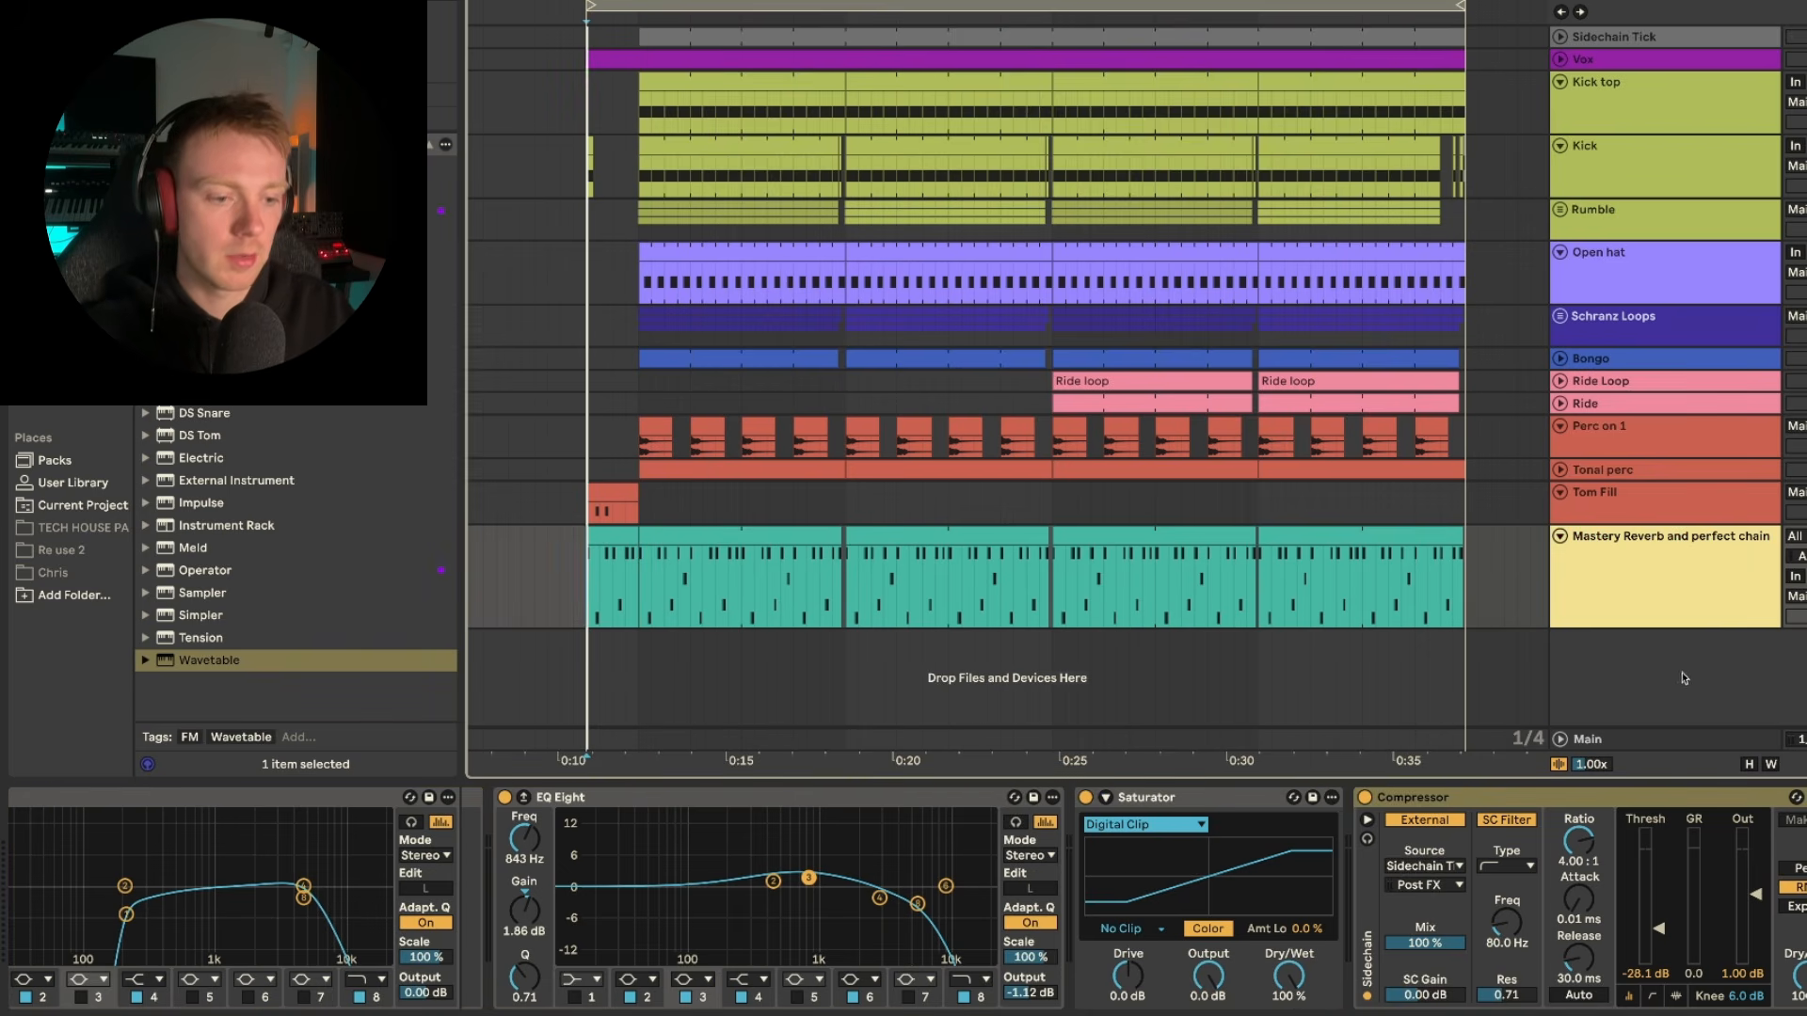
click(1659, 741)
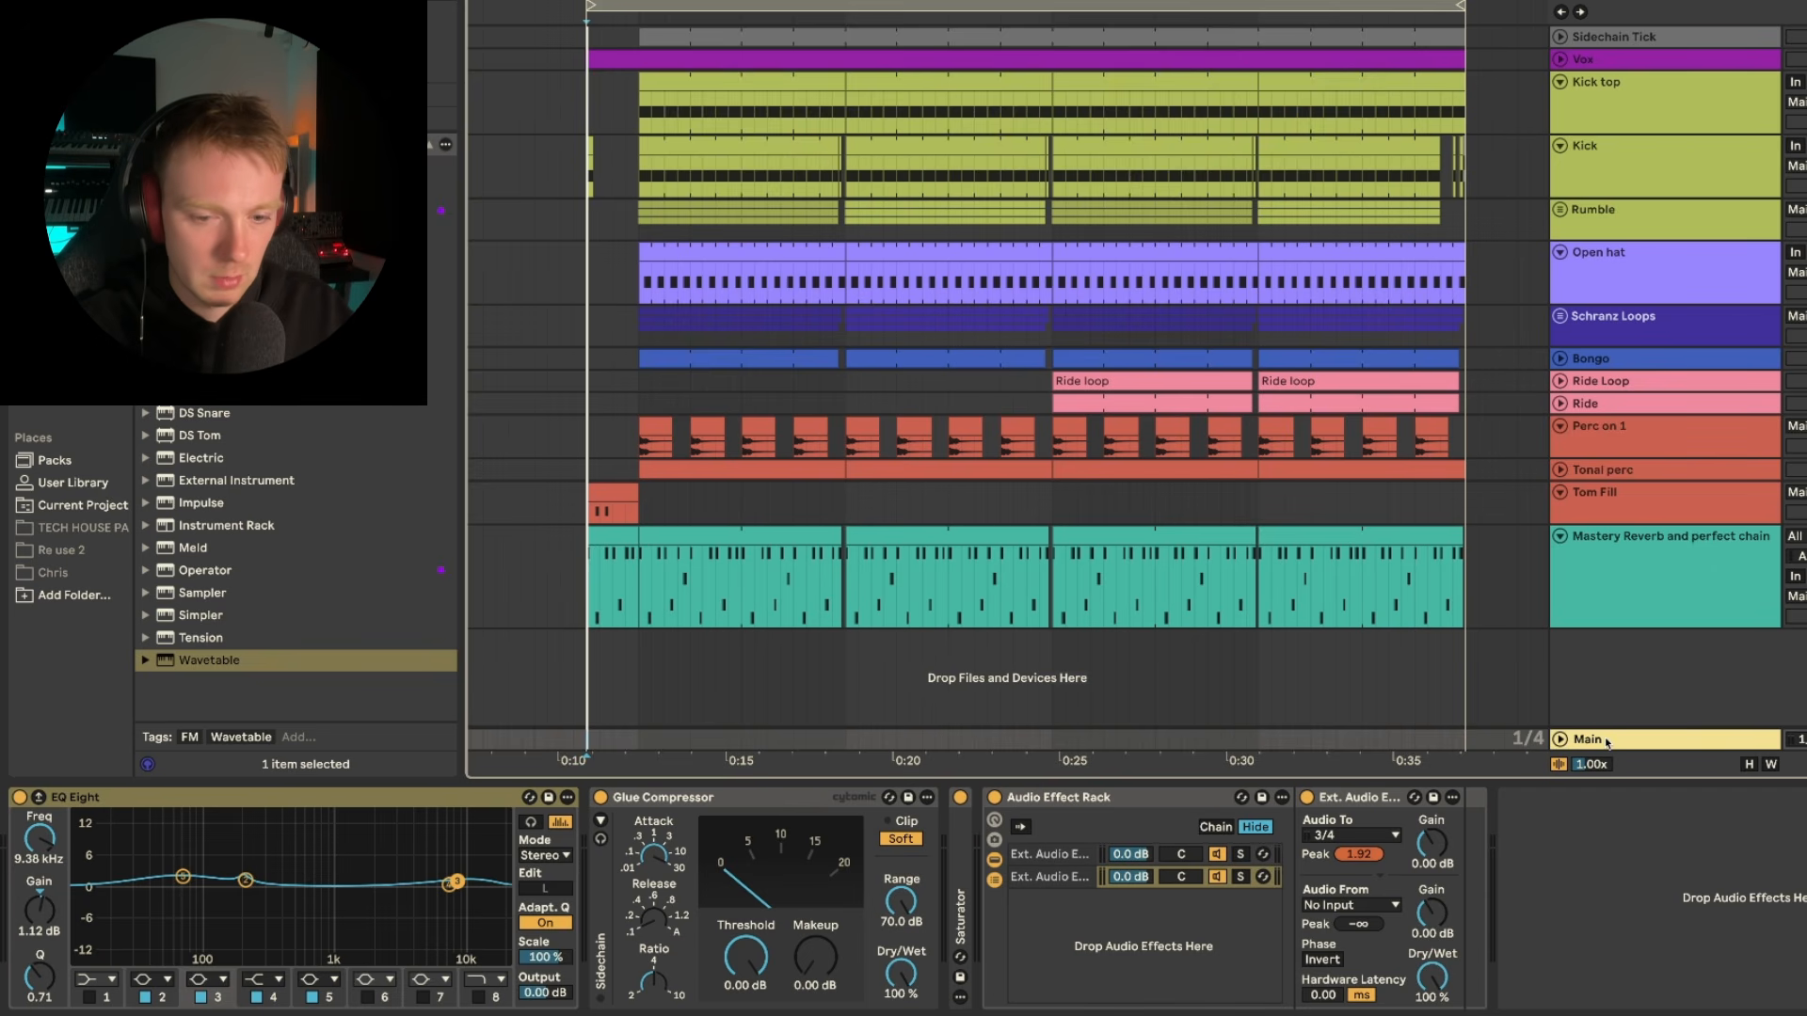
key(space)
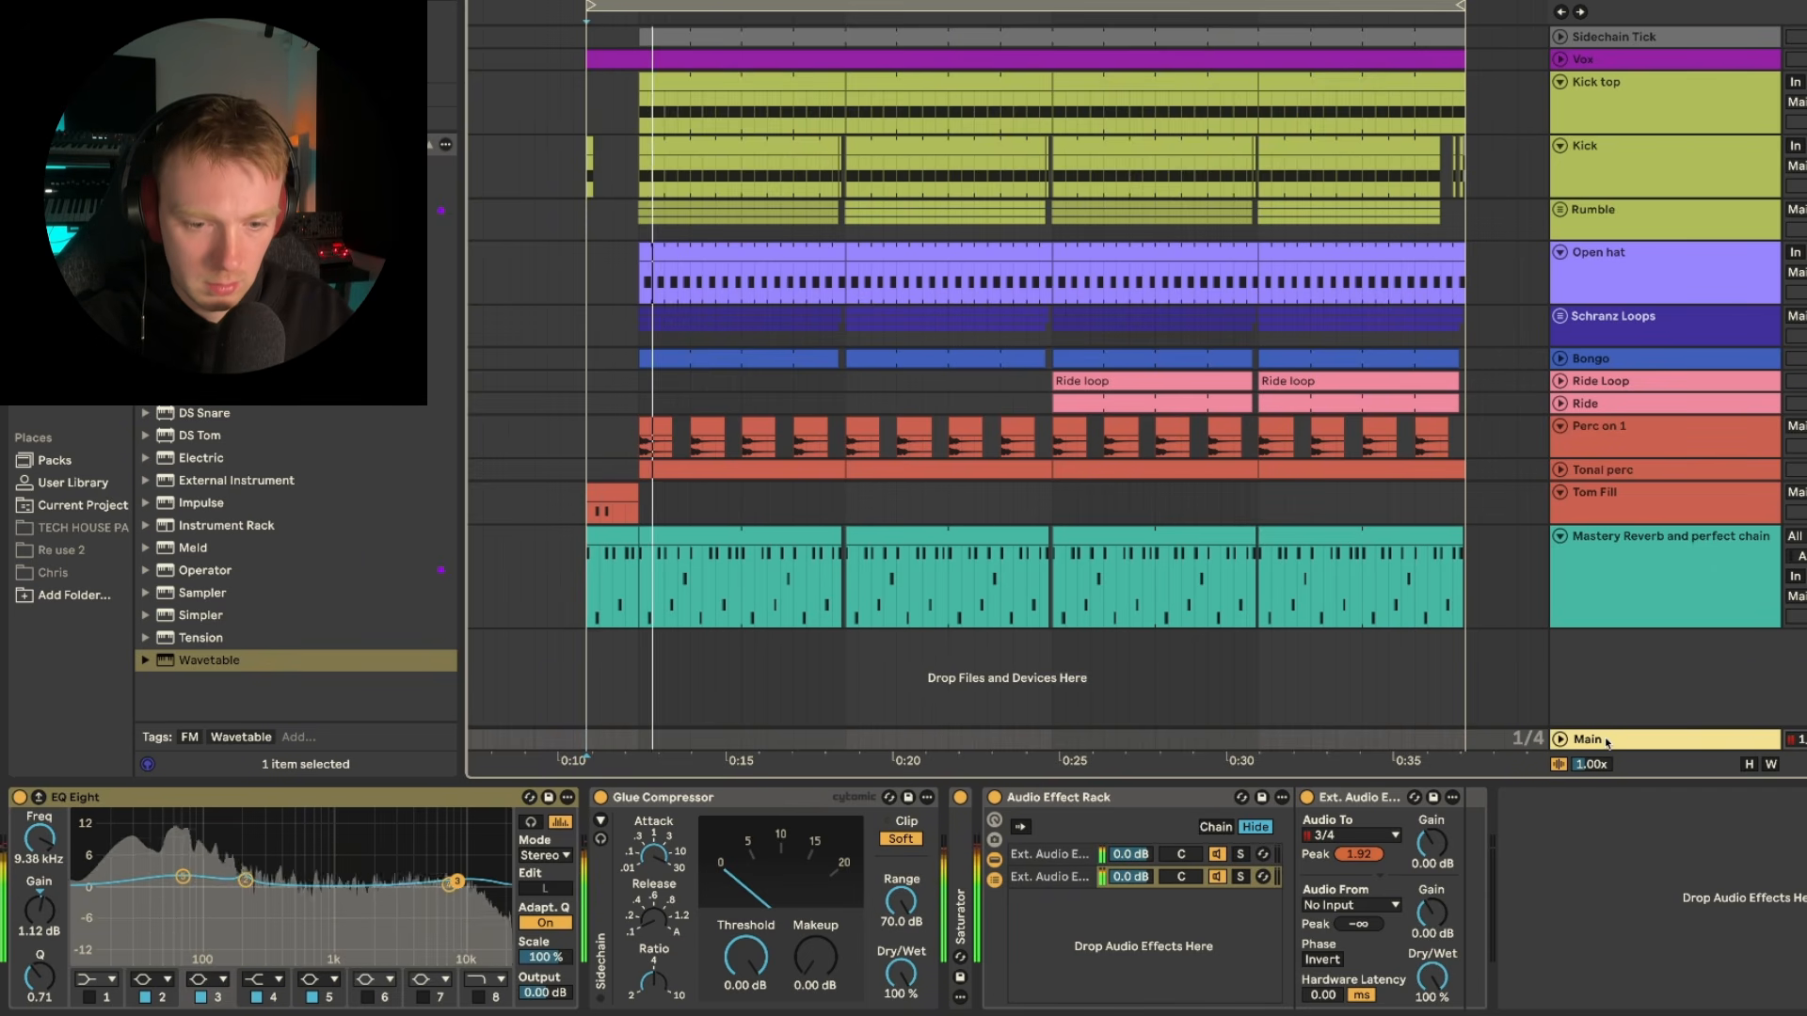
click(600, 797)
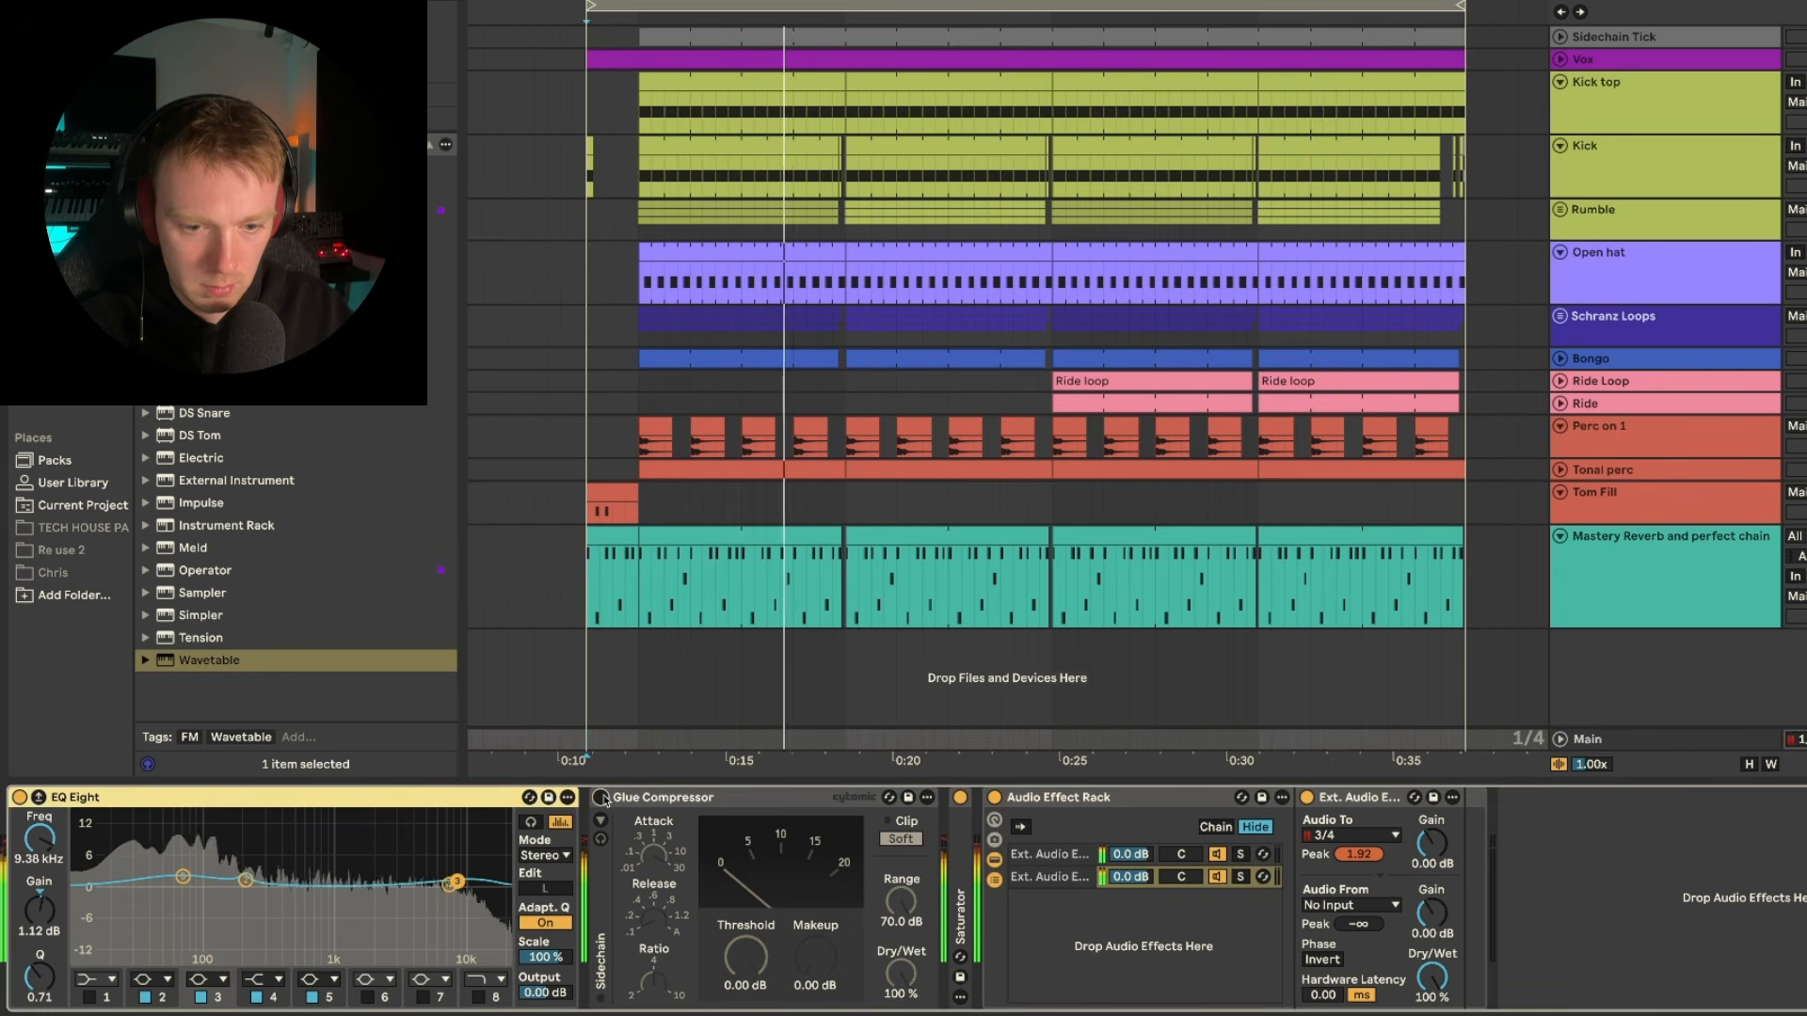
click(600, 797)
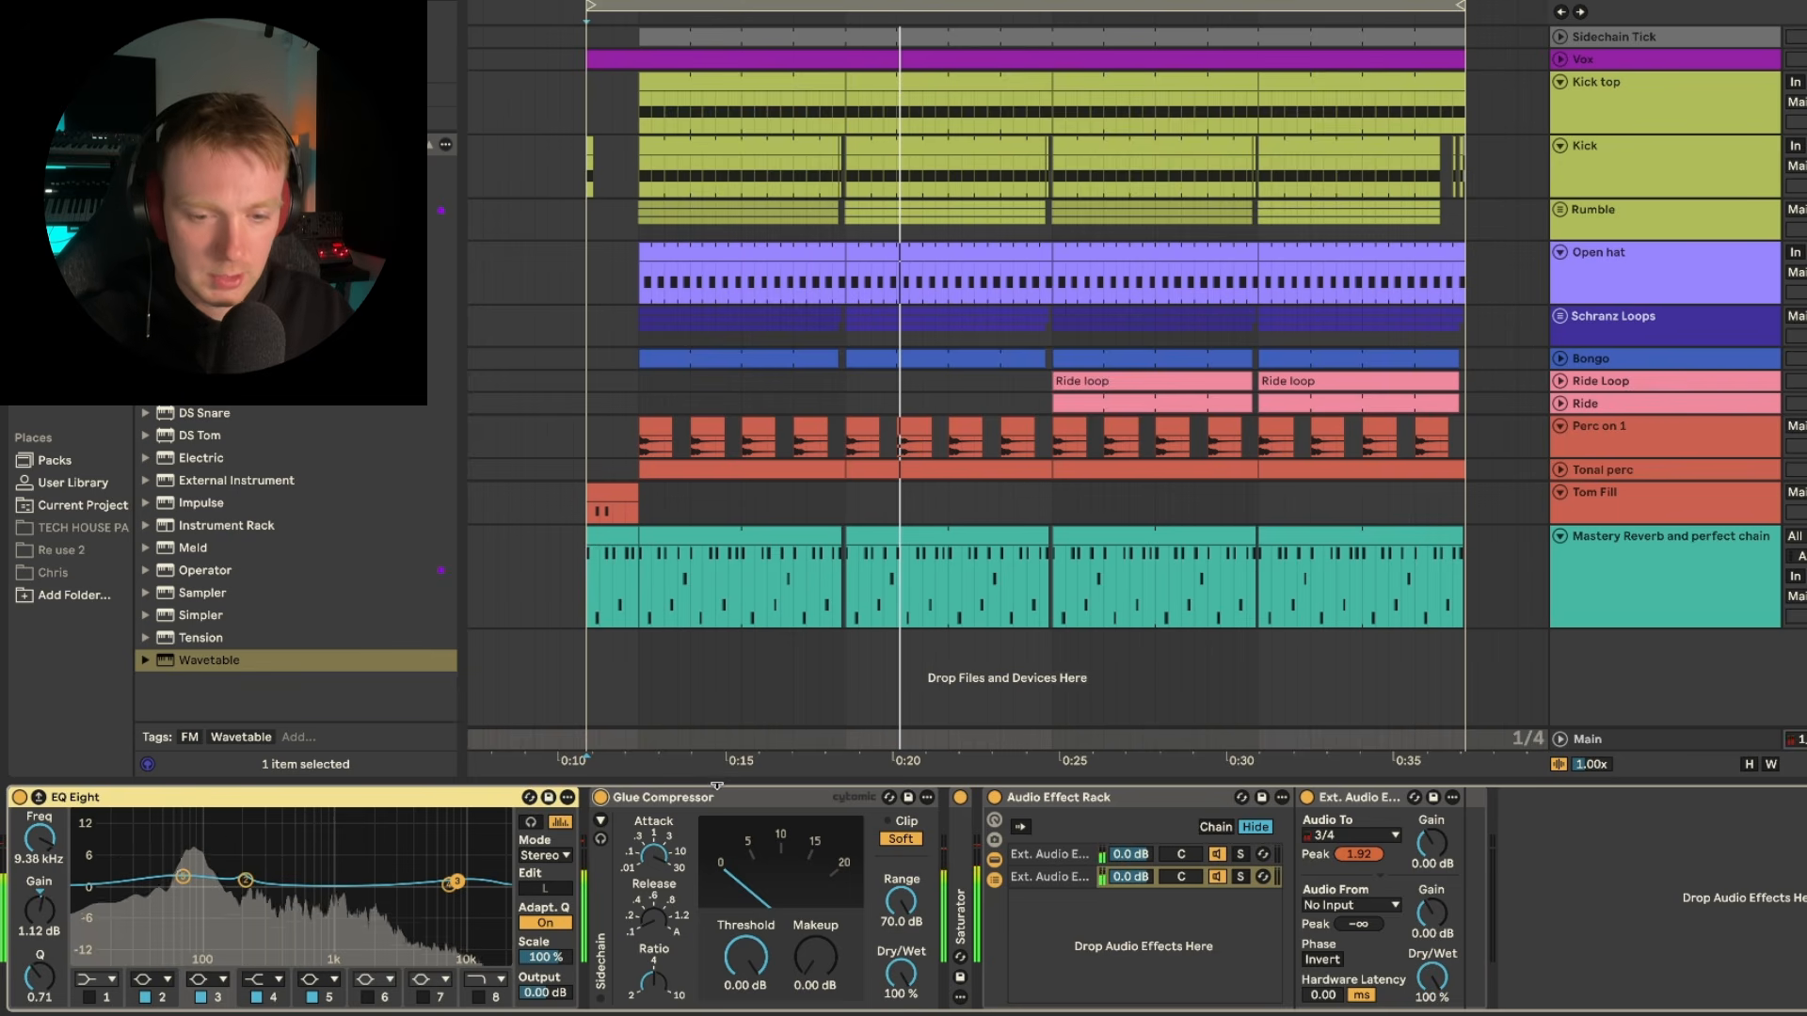
- Fold the Main track's Glue Compressor and unfold its Saturator to show the Digital Clip settings
double_click(734, 796)
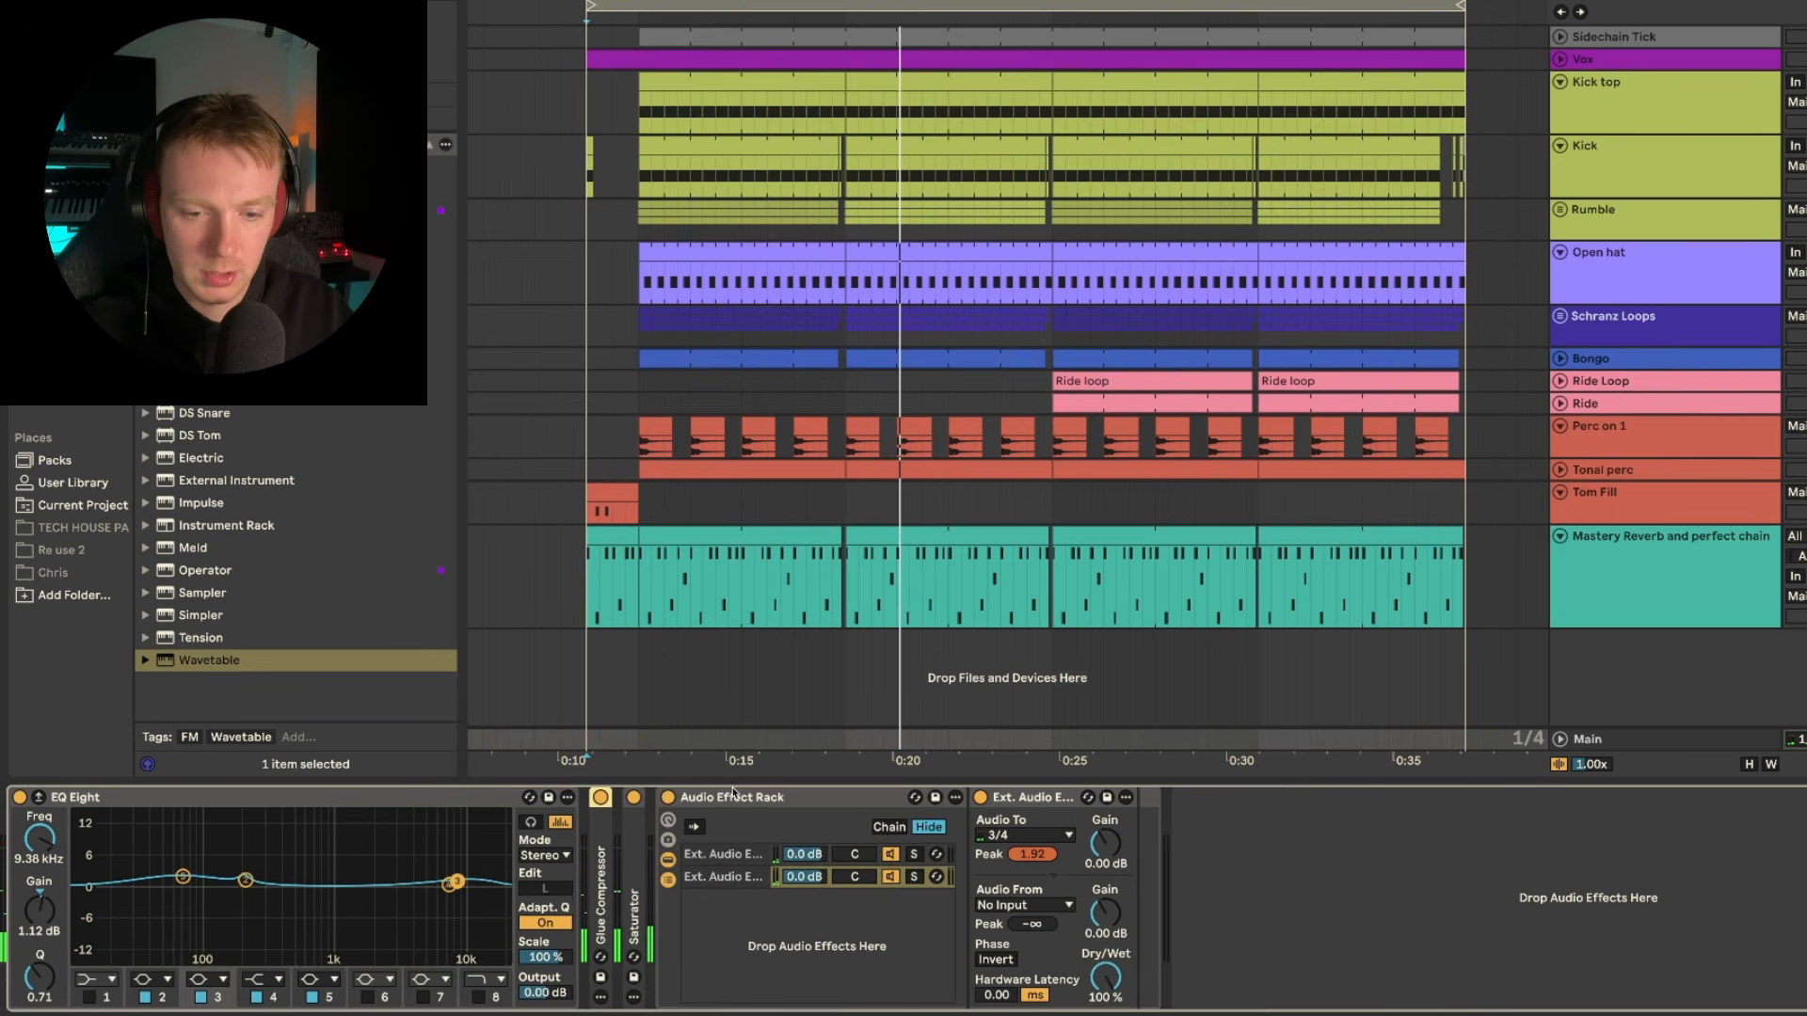
double_click(637, 840)
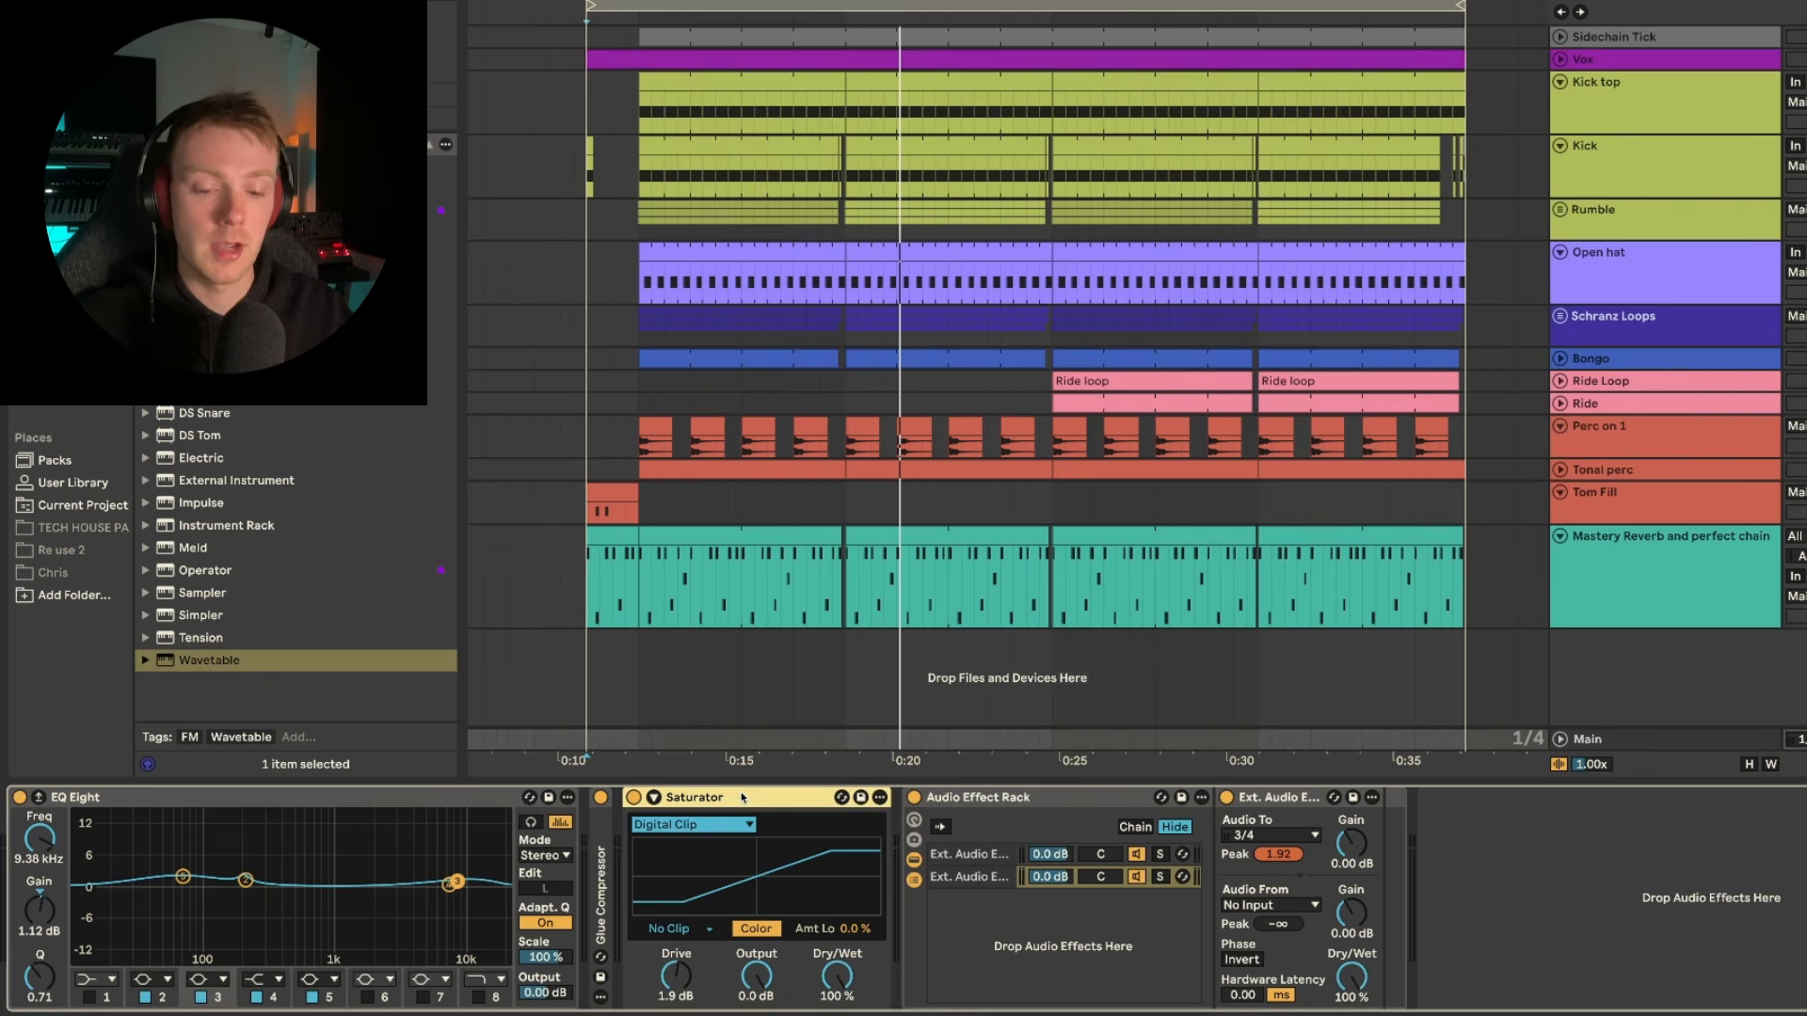
click(1631, 742)
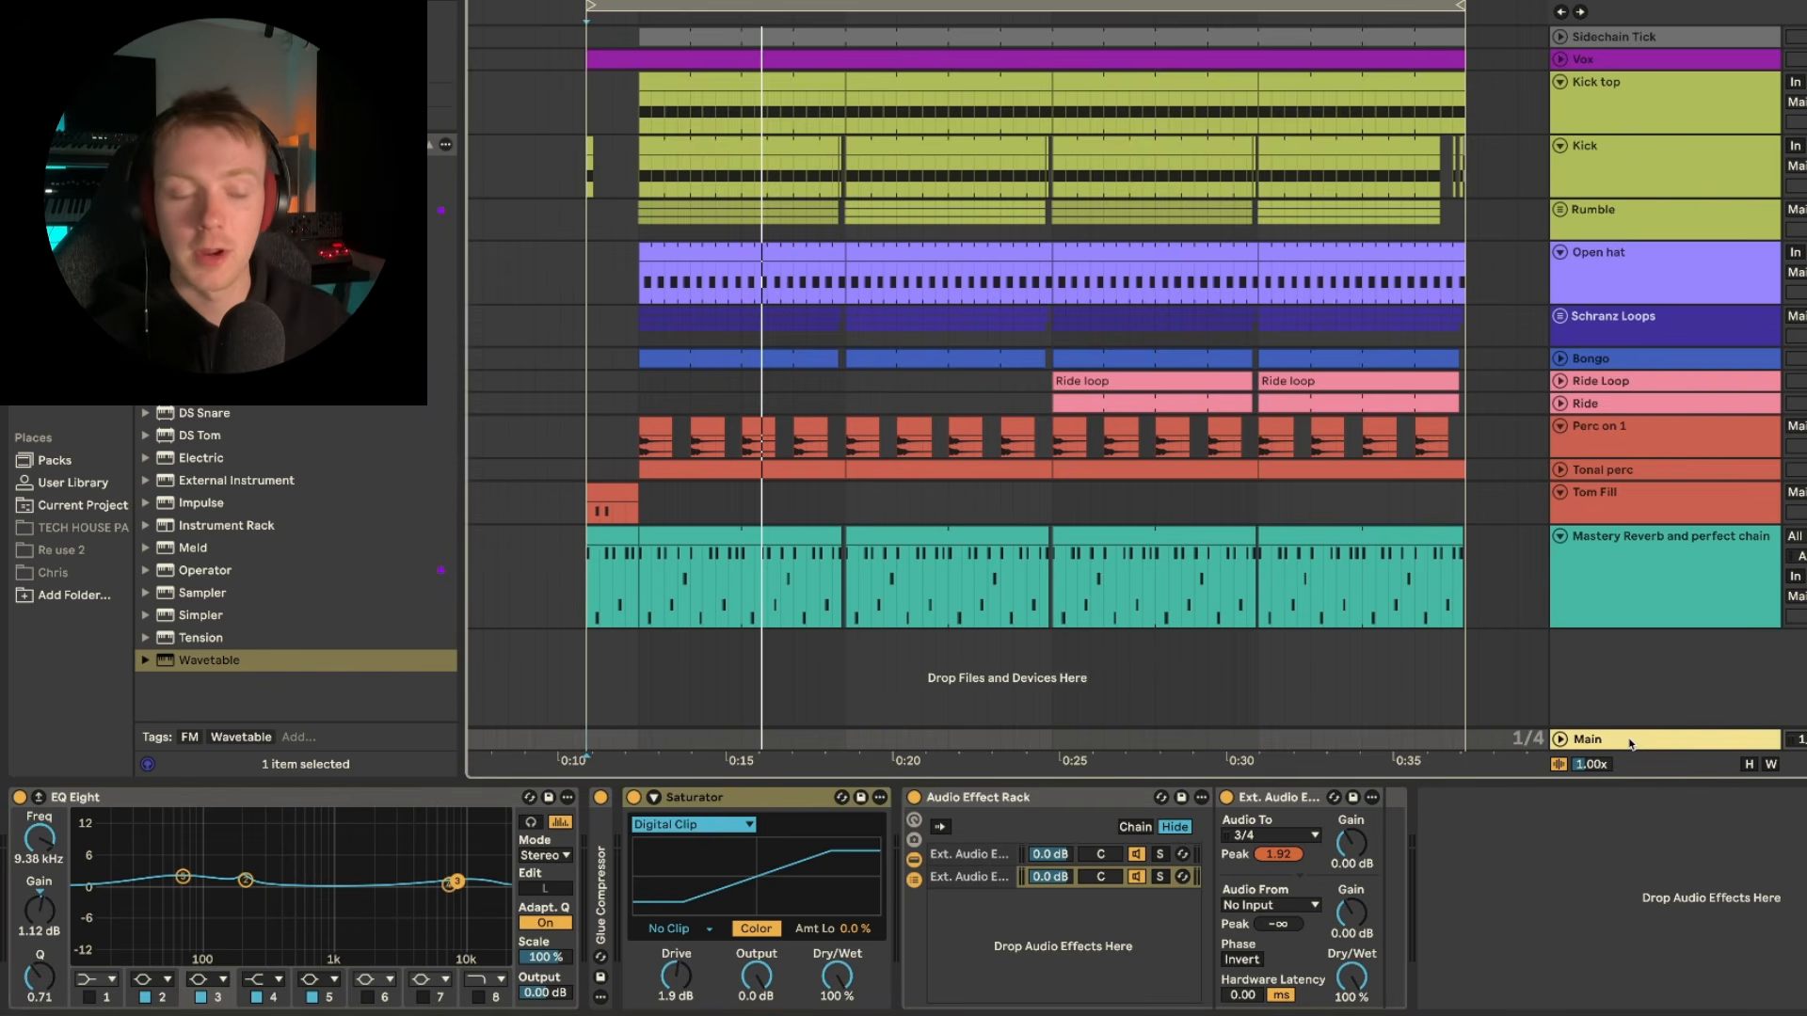